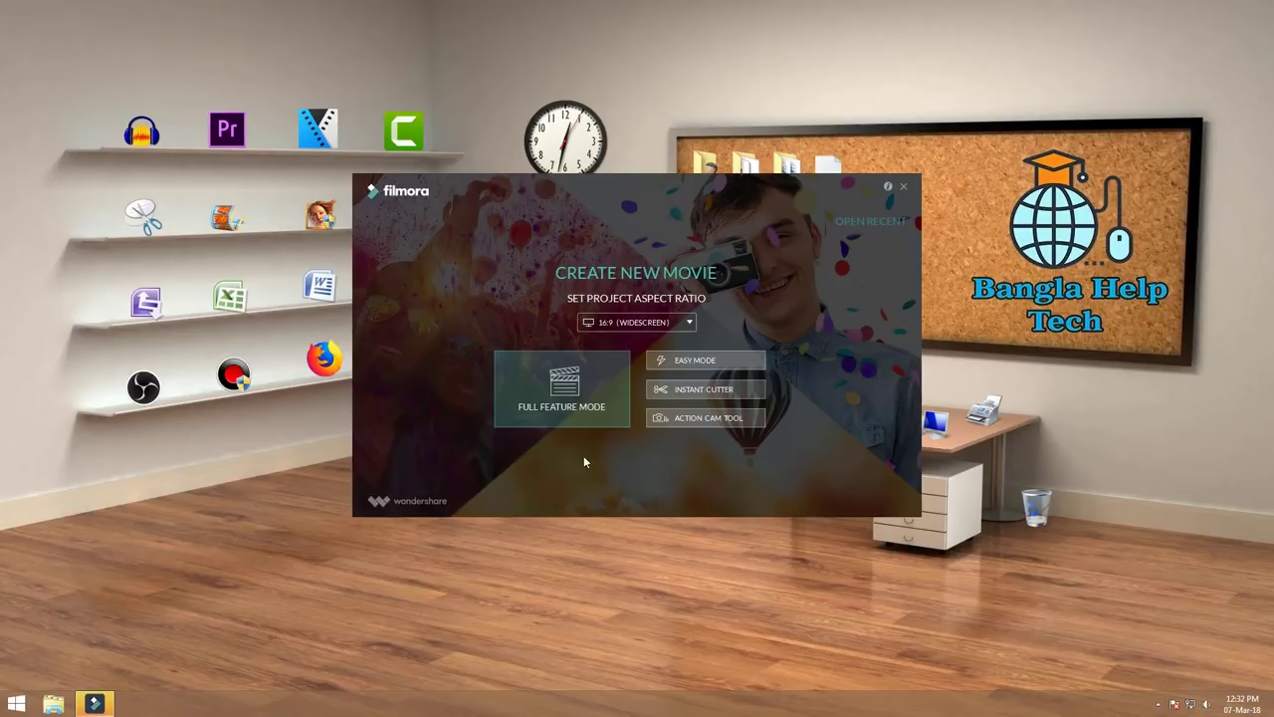
- Start a 16:9 movie project in Full Feature Mode, try the light skin and switch back to the dark skin
left_click(558, 392)
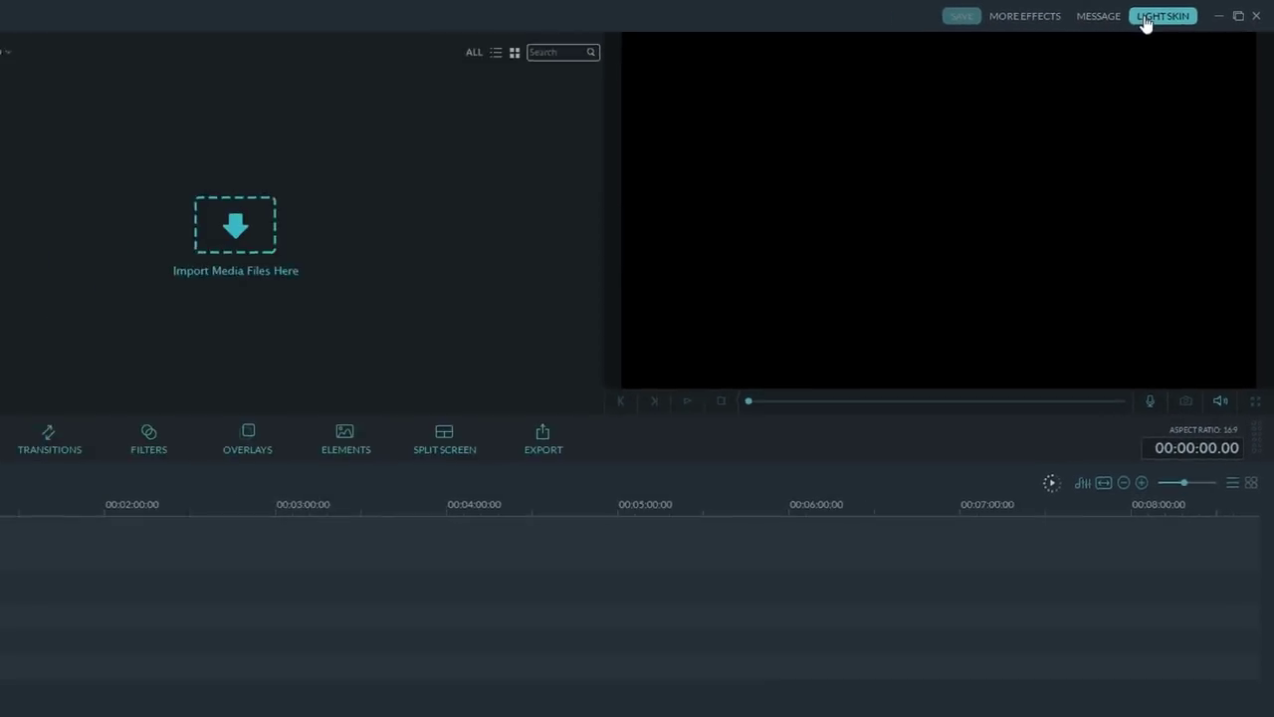
left_click(1096, 27)
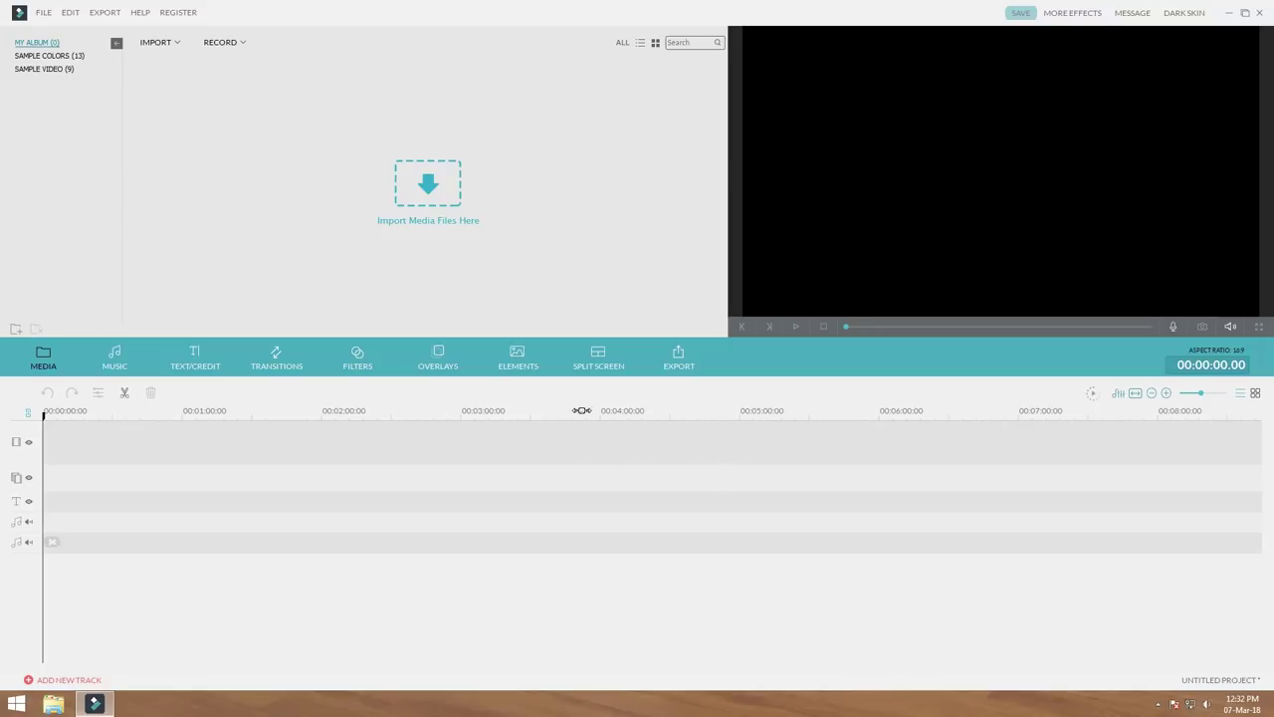
left_click(1184, 13)
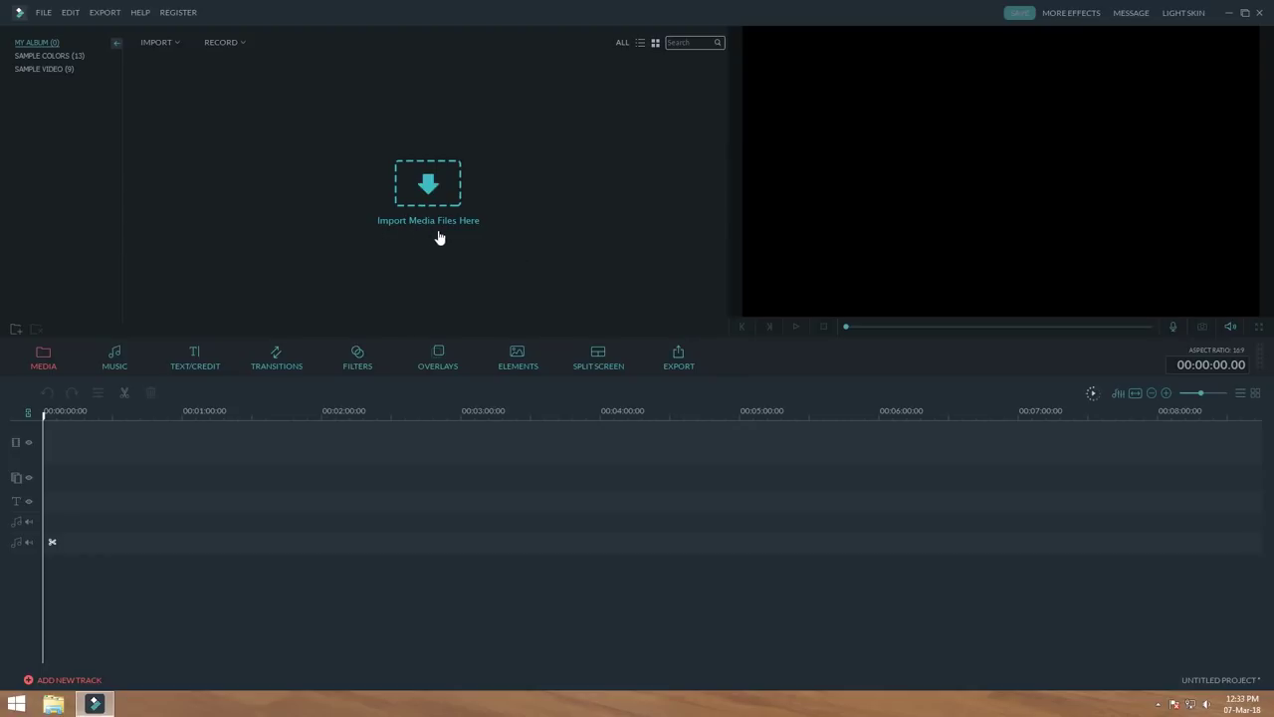
left_click(434, 184)
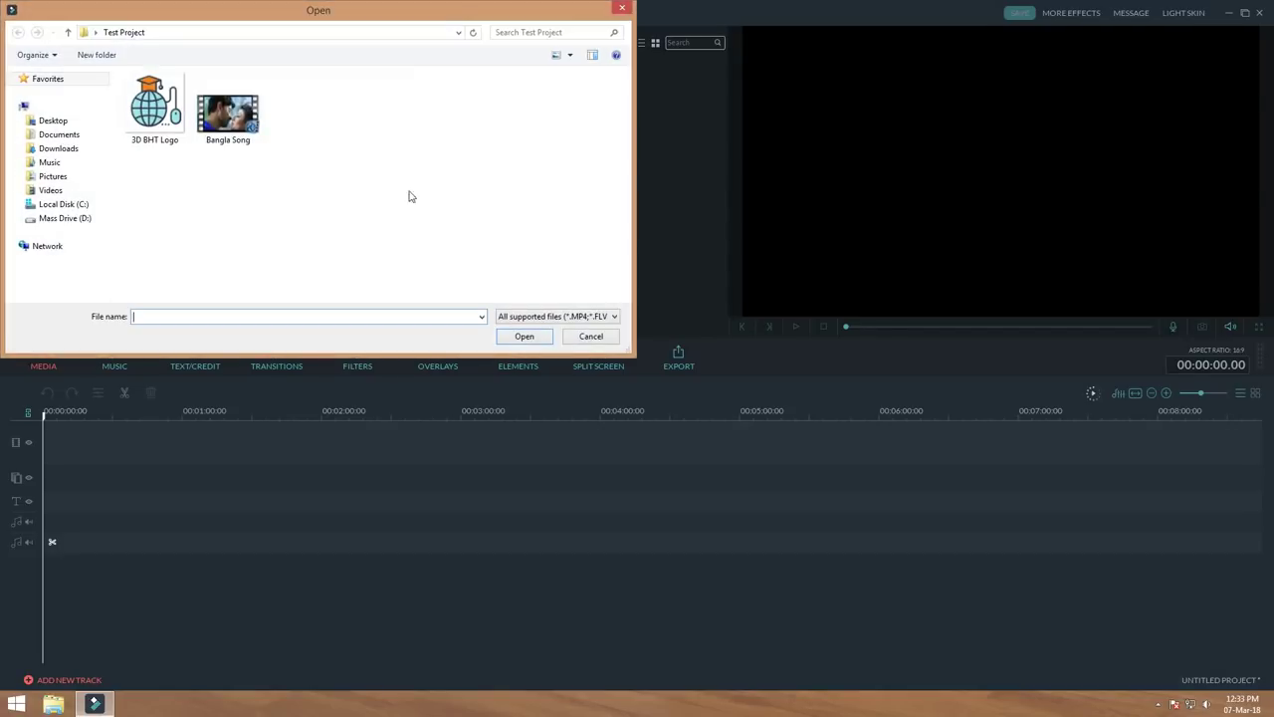
left_click(55, 120)
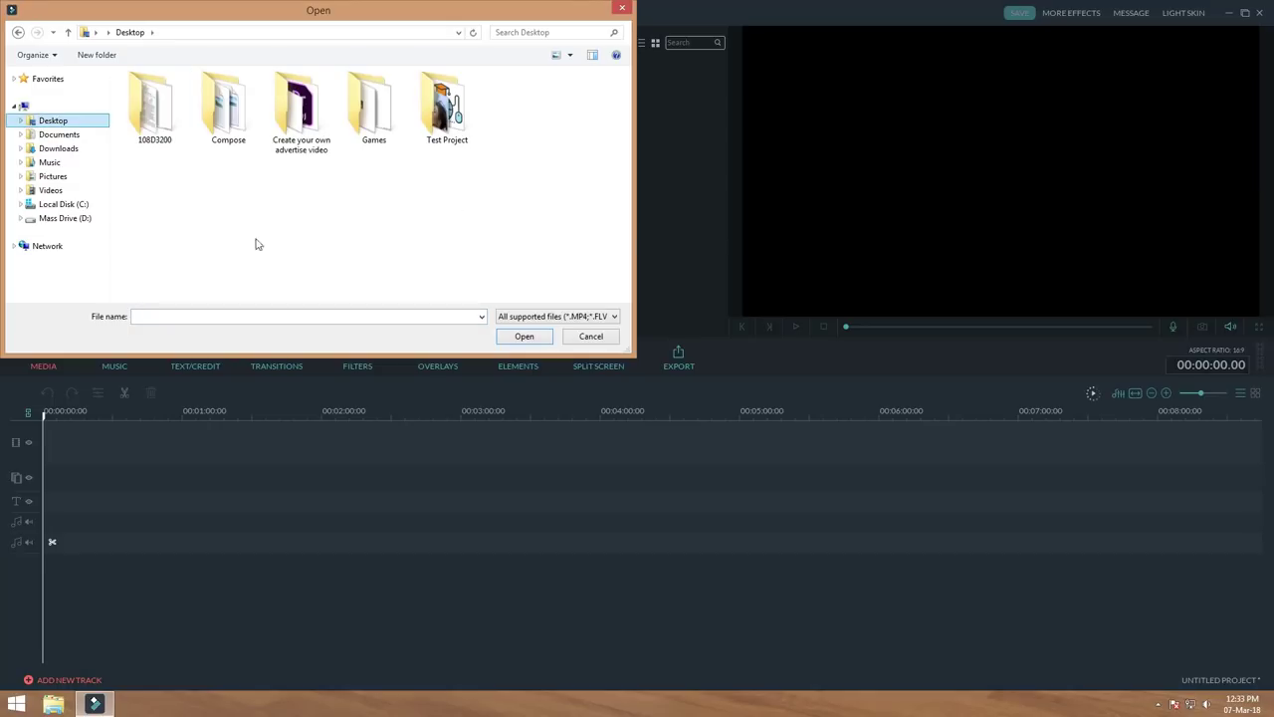
double_click(435, 149)
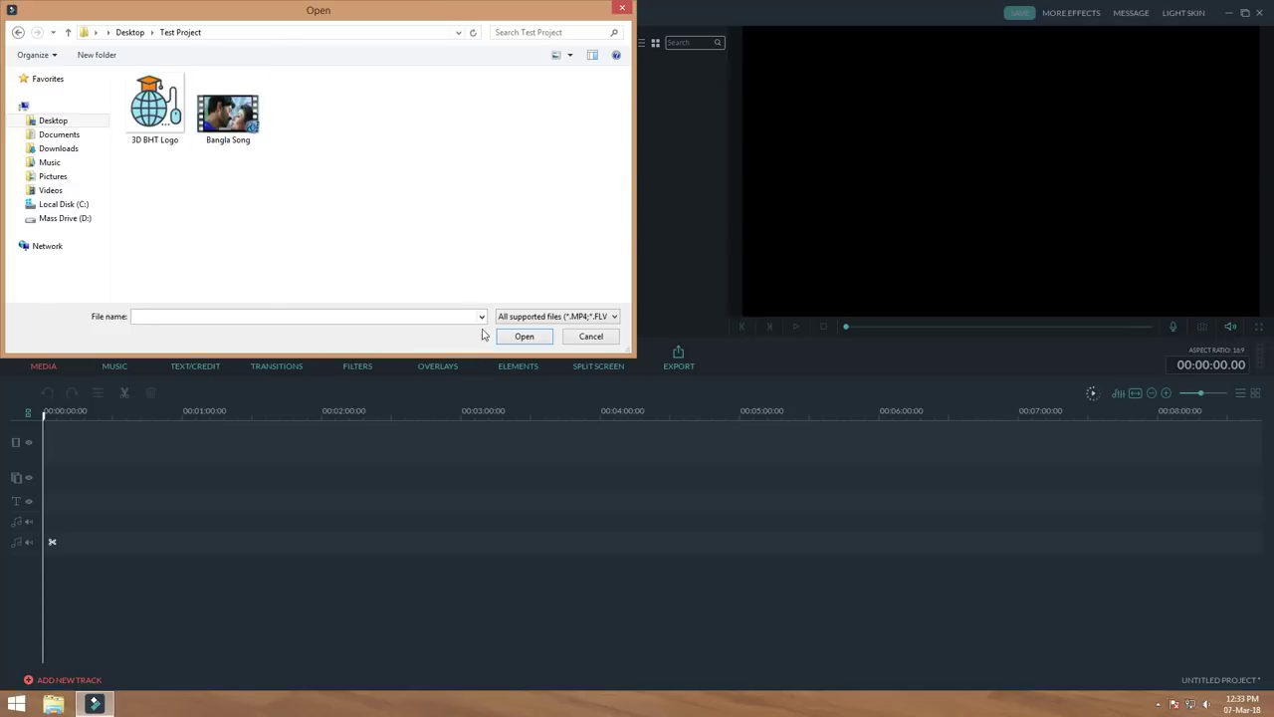
left_click(621, 11)
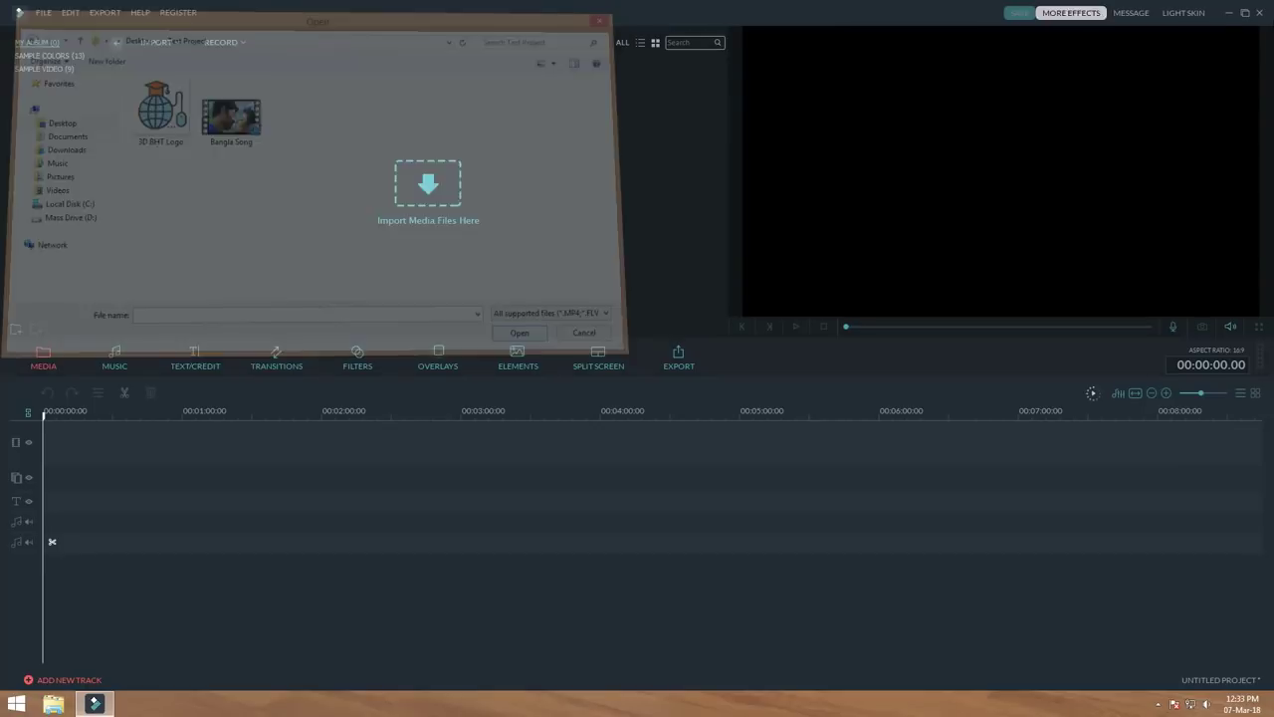
- Import the contents of the Test Project folder from the desktop into the media album
left_click(1231, 15)
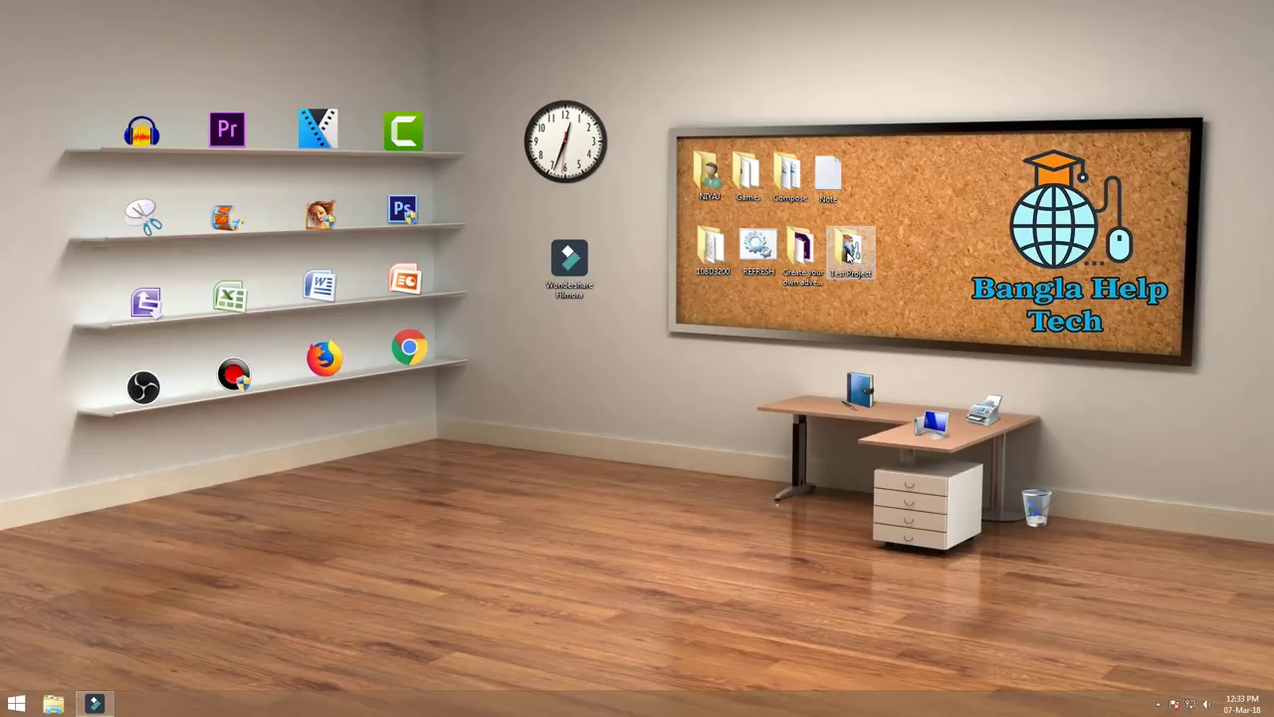
left_click_drag(849, 254, 395, 175)
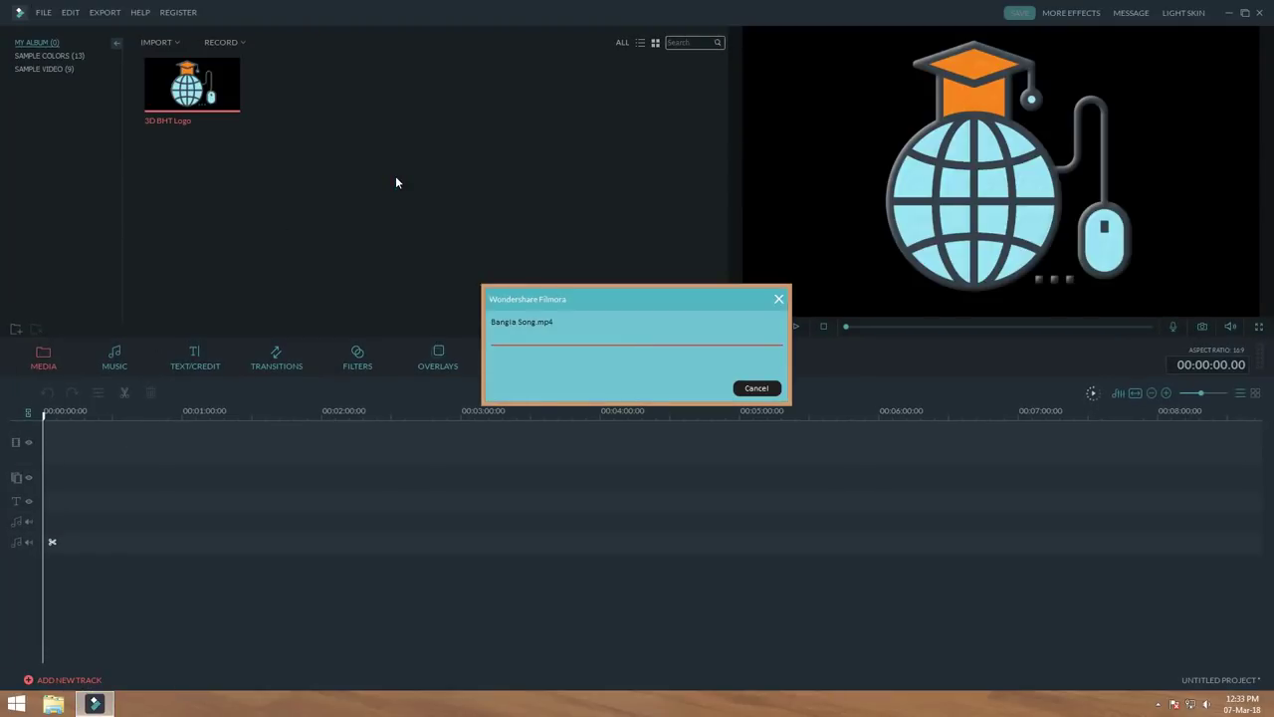
left_click(318, 158)
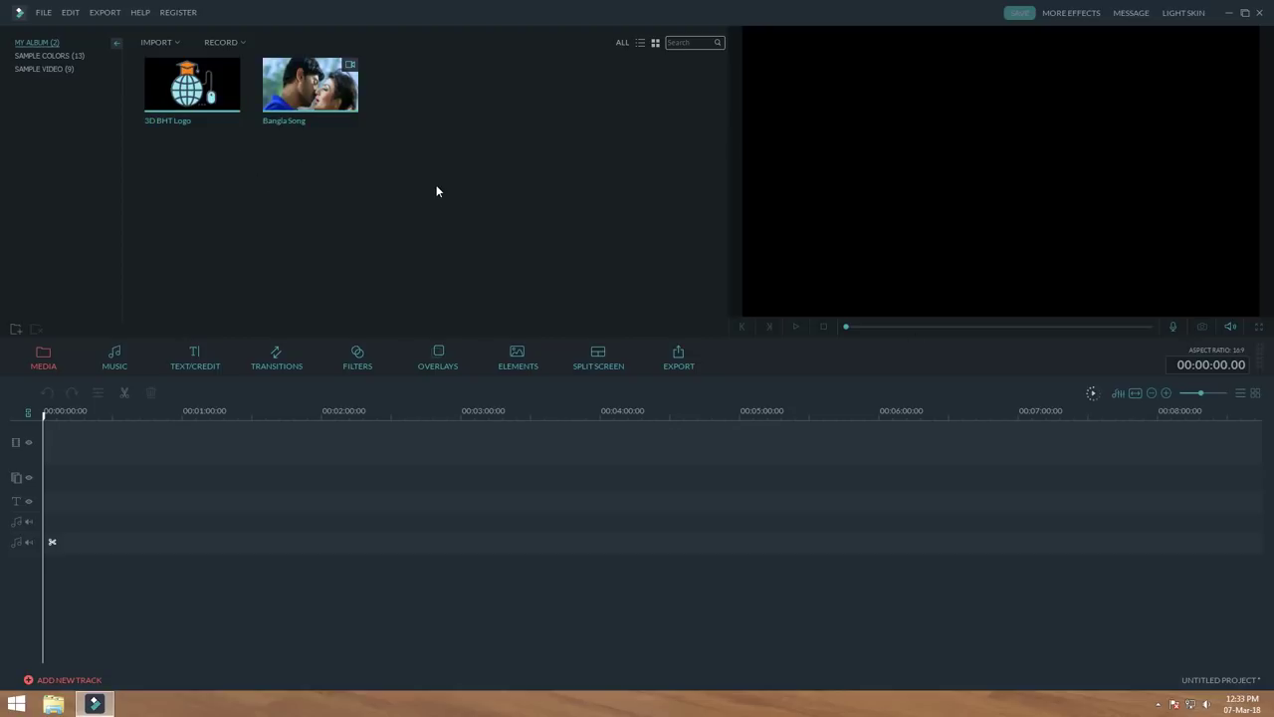
- Add the Bangla Song video to the timeline and delete it from the track again
mouse_move(320, 108)
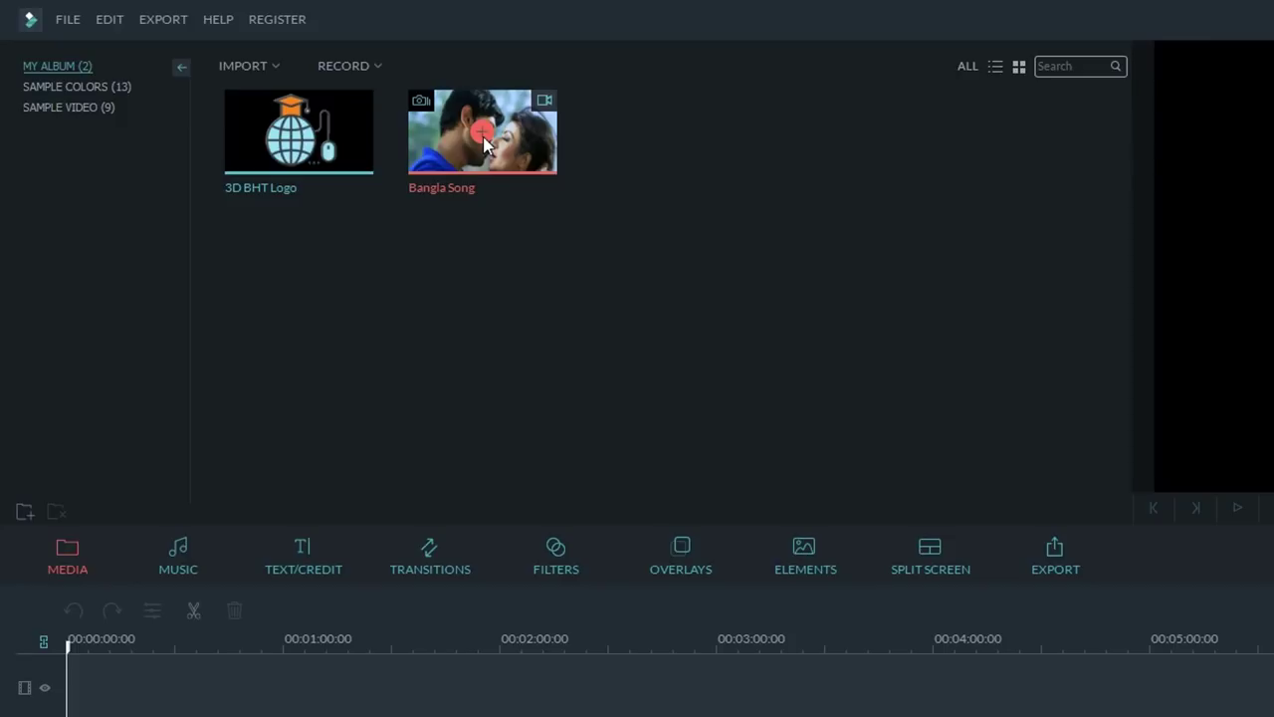
left_click(482, 135)
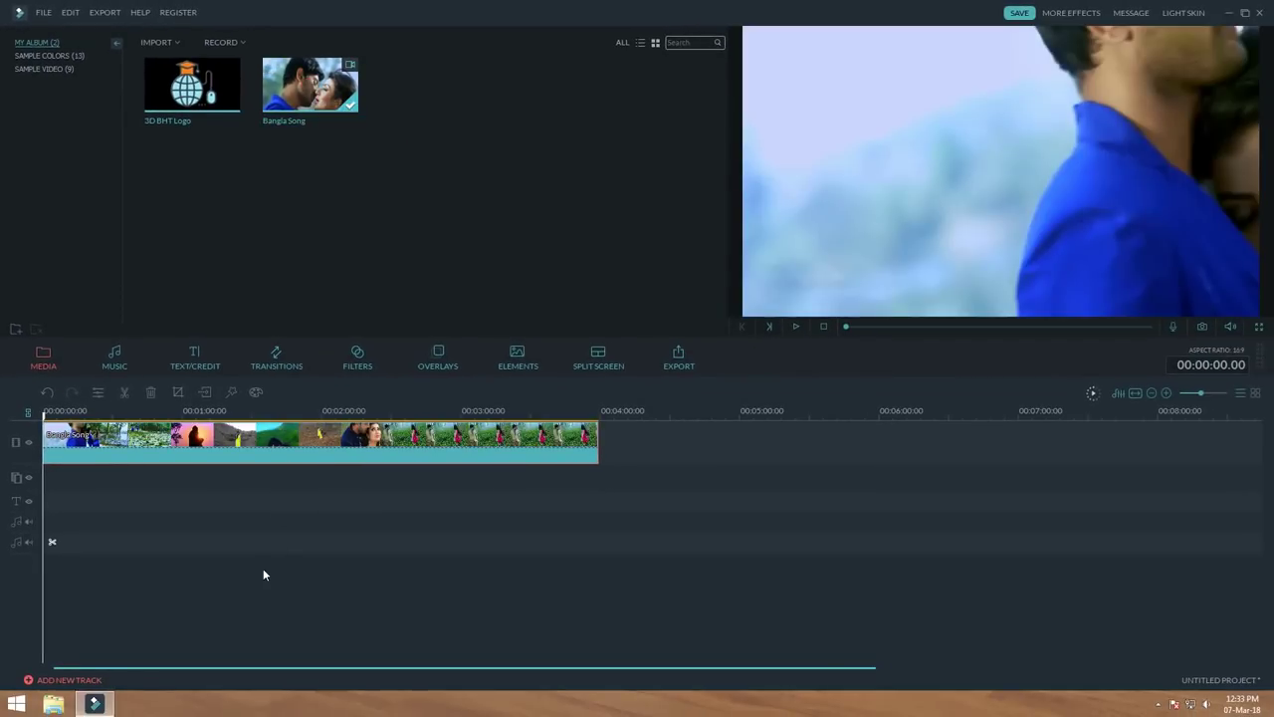
left_click(255, 601)
left_click(177, 442)
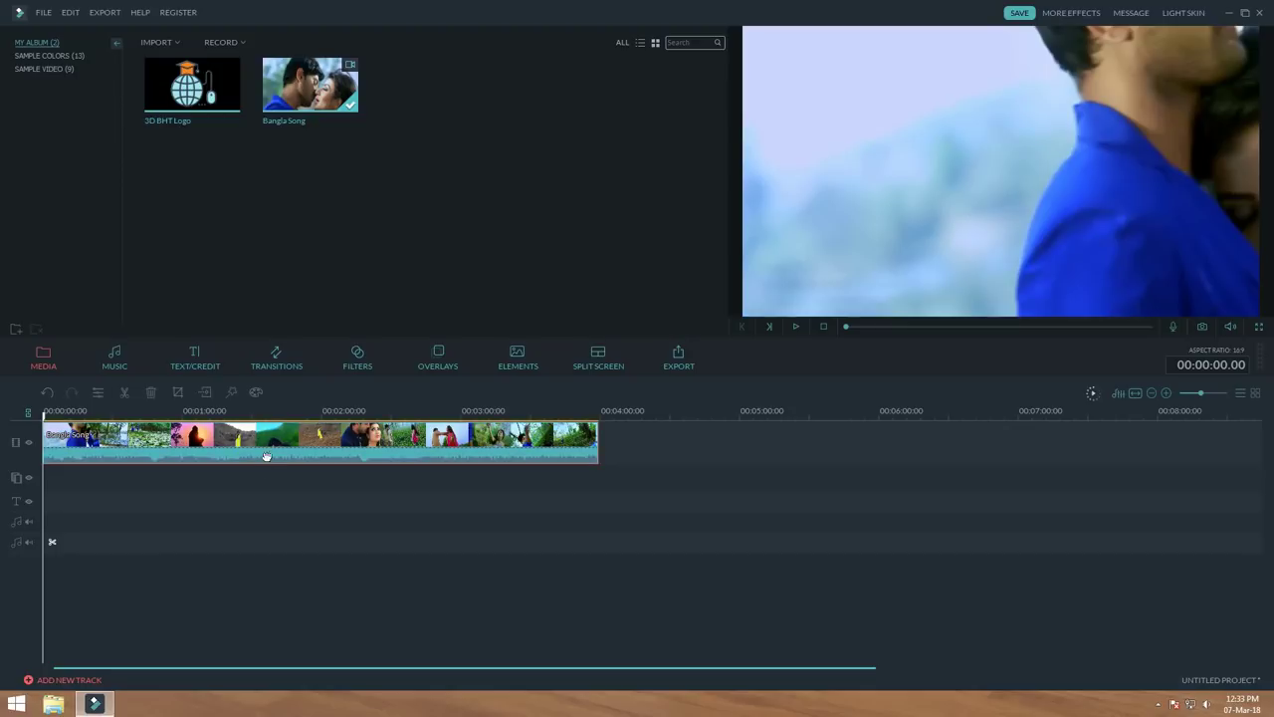
key("Delete")
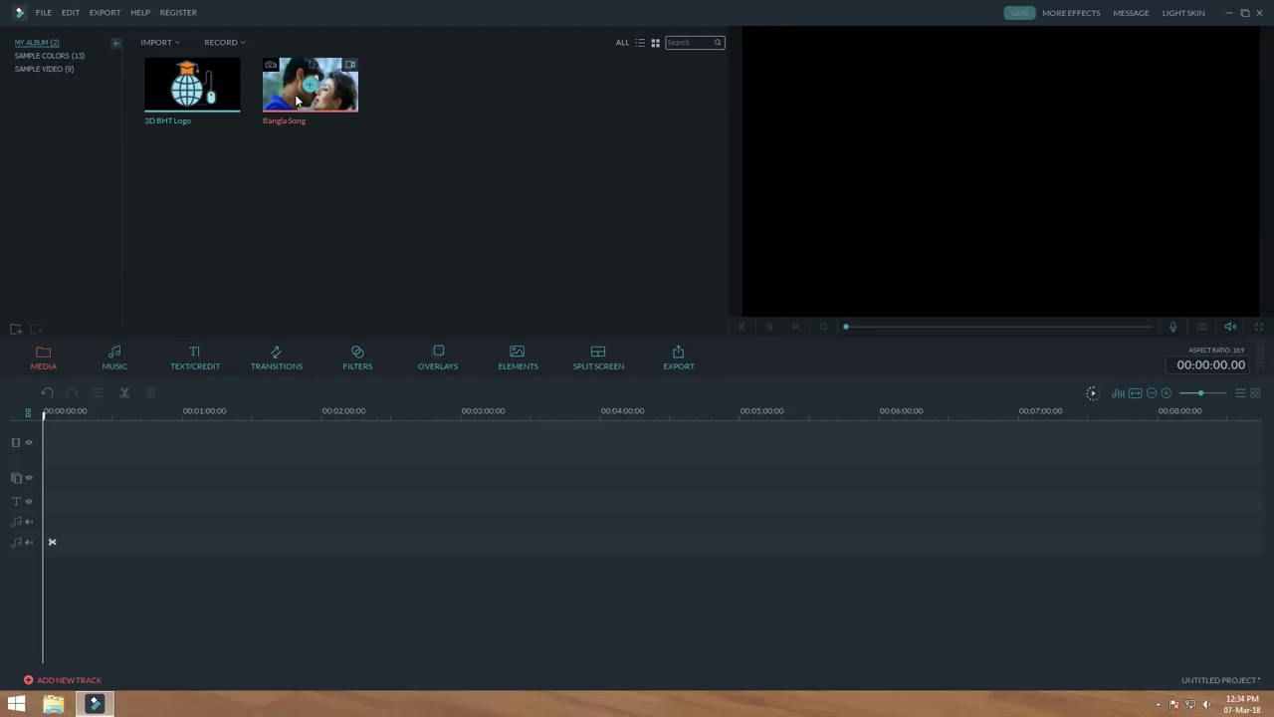
- Place Bangla Song at the start of the video track and split it at about 1 minute 50 seconds
left_click_drag(299, 102, 80, 448)
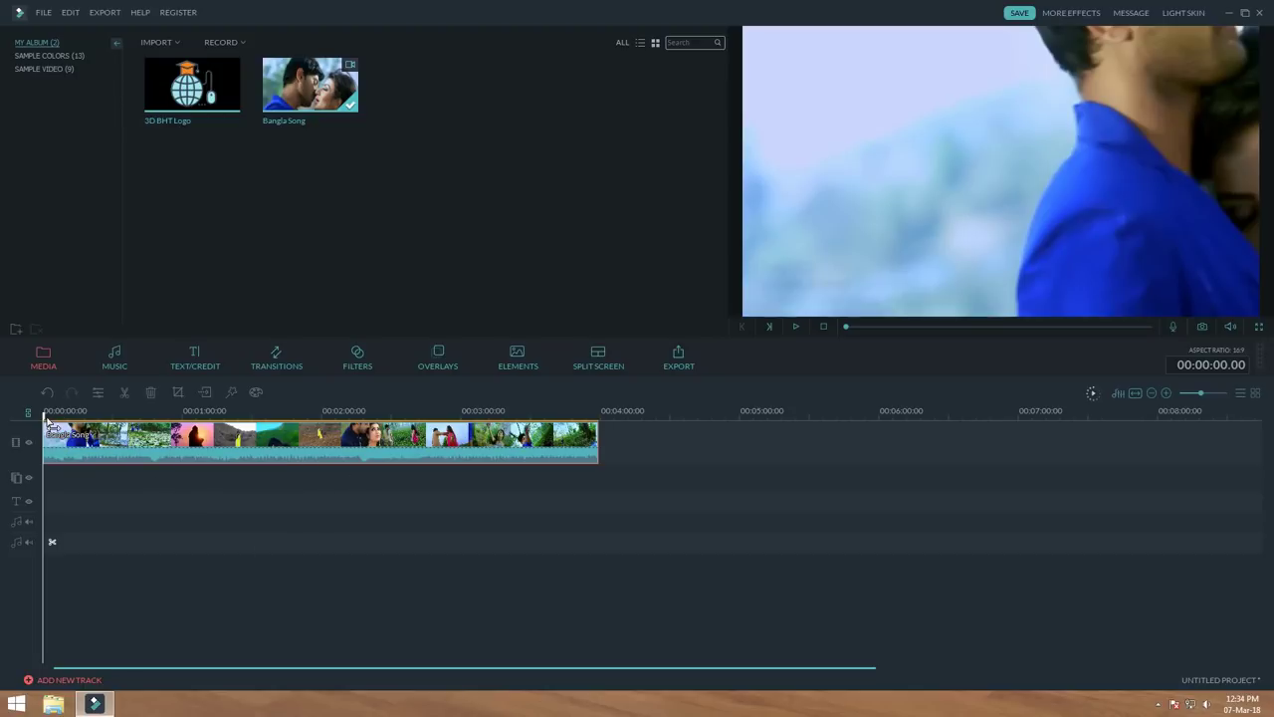
left_click_drag(47, 423, 302, 461)
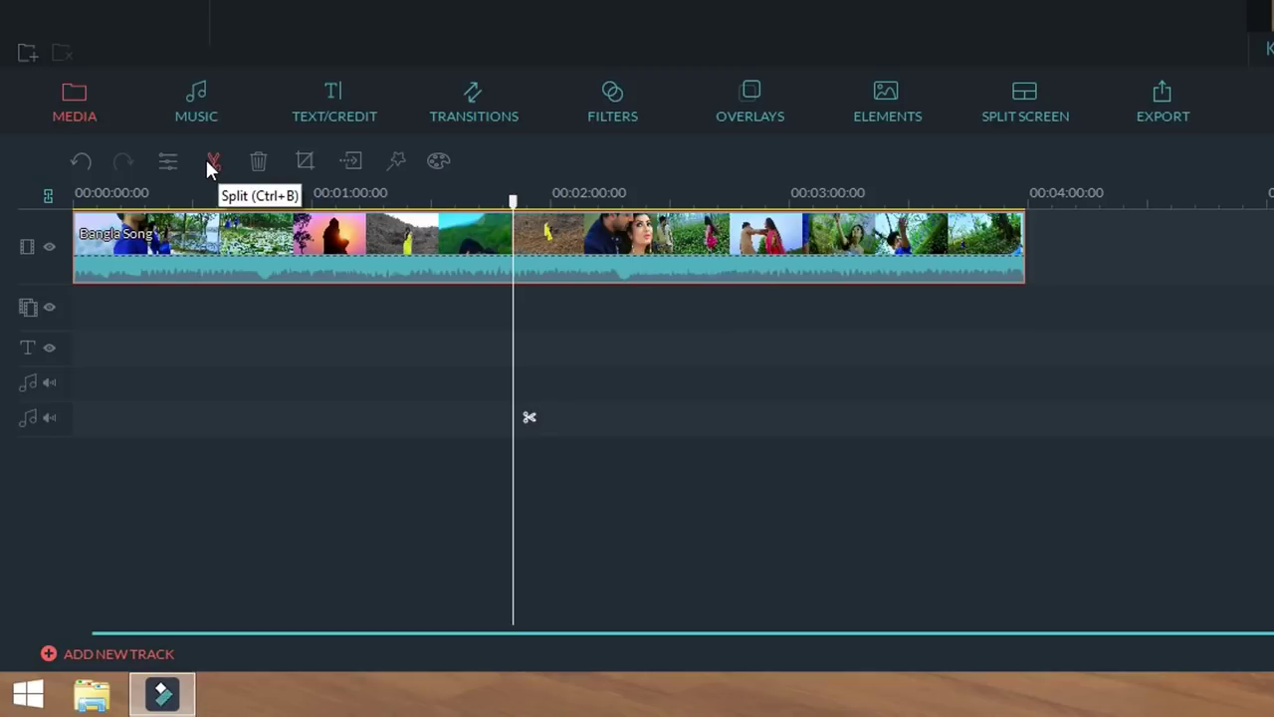
left_click(211, 161)
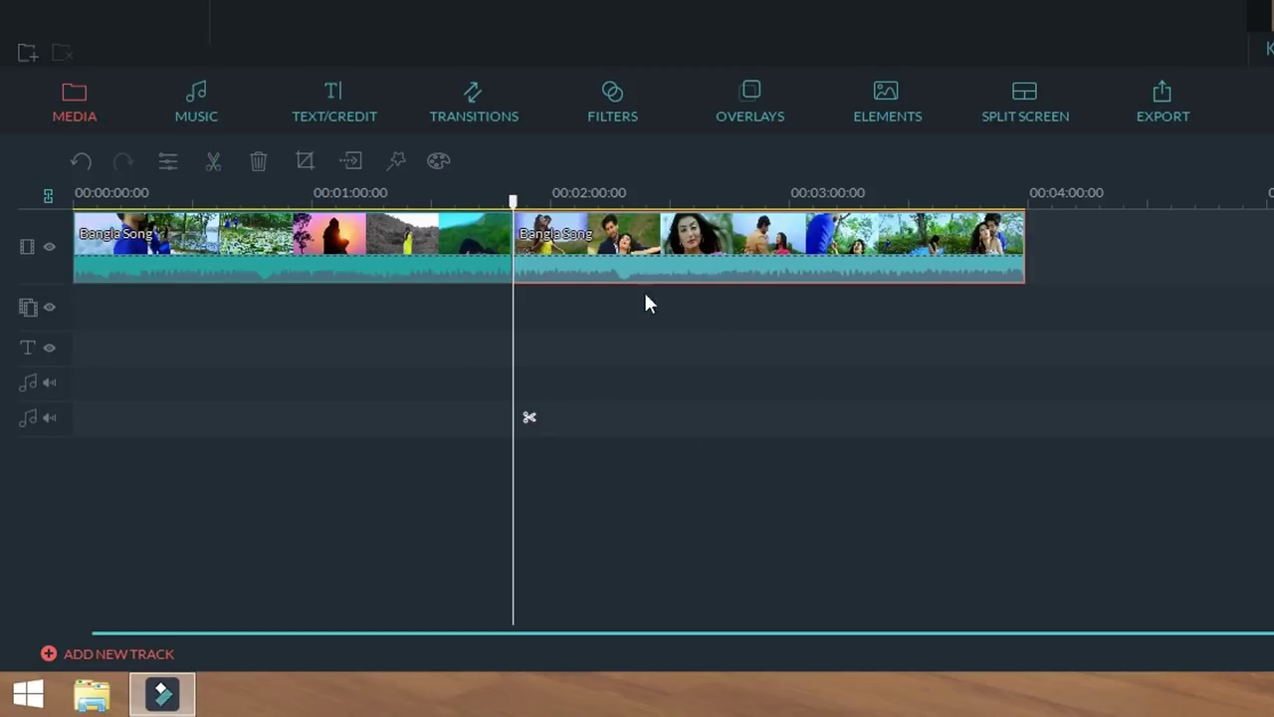
left_click(691, 365)
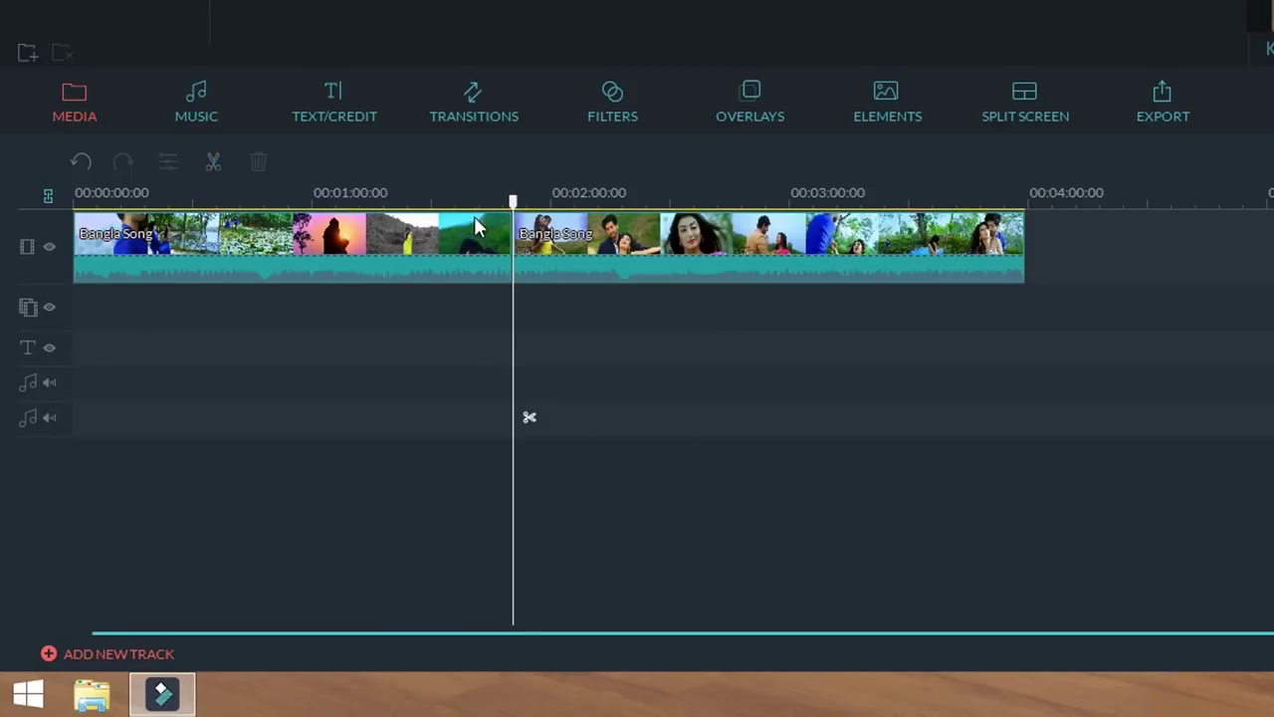
- Delete the second part of the split Bangla Song clip and undo the deletion
left_click(472, 246)
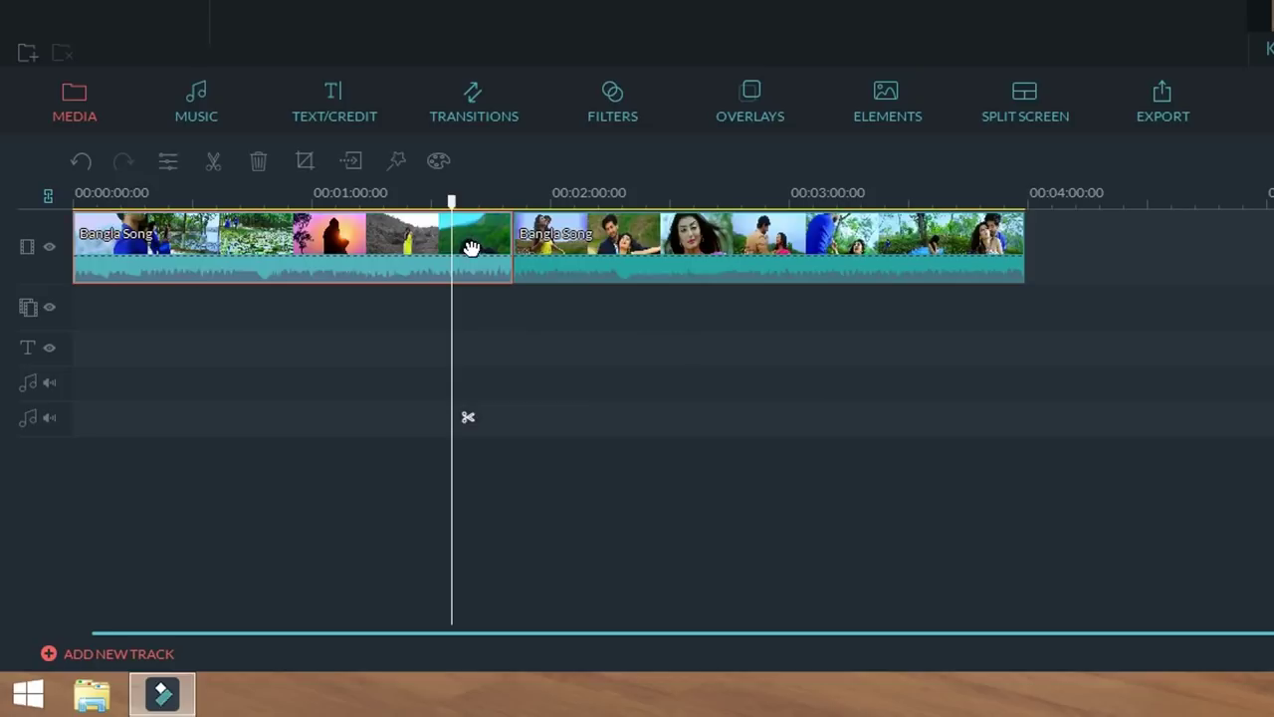
left_click(577, 249)
key("Delete")
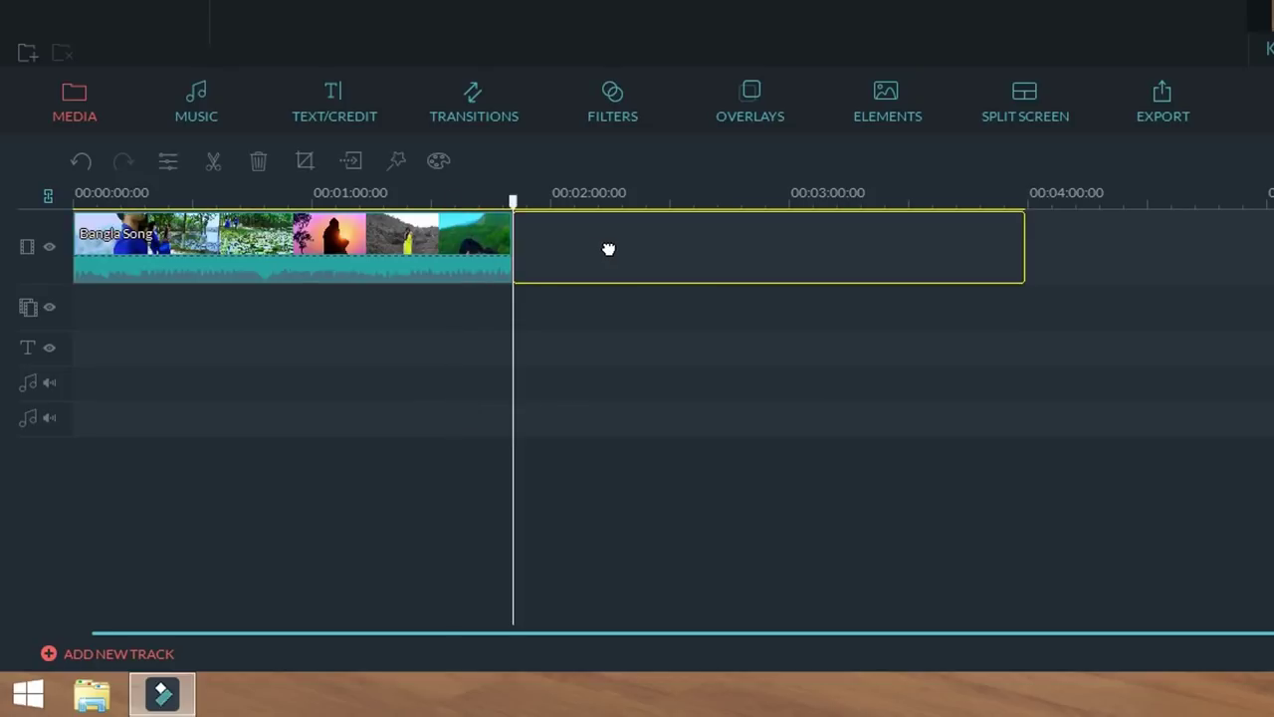
key("ctrl+z")
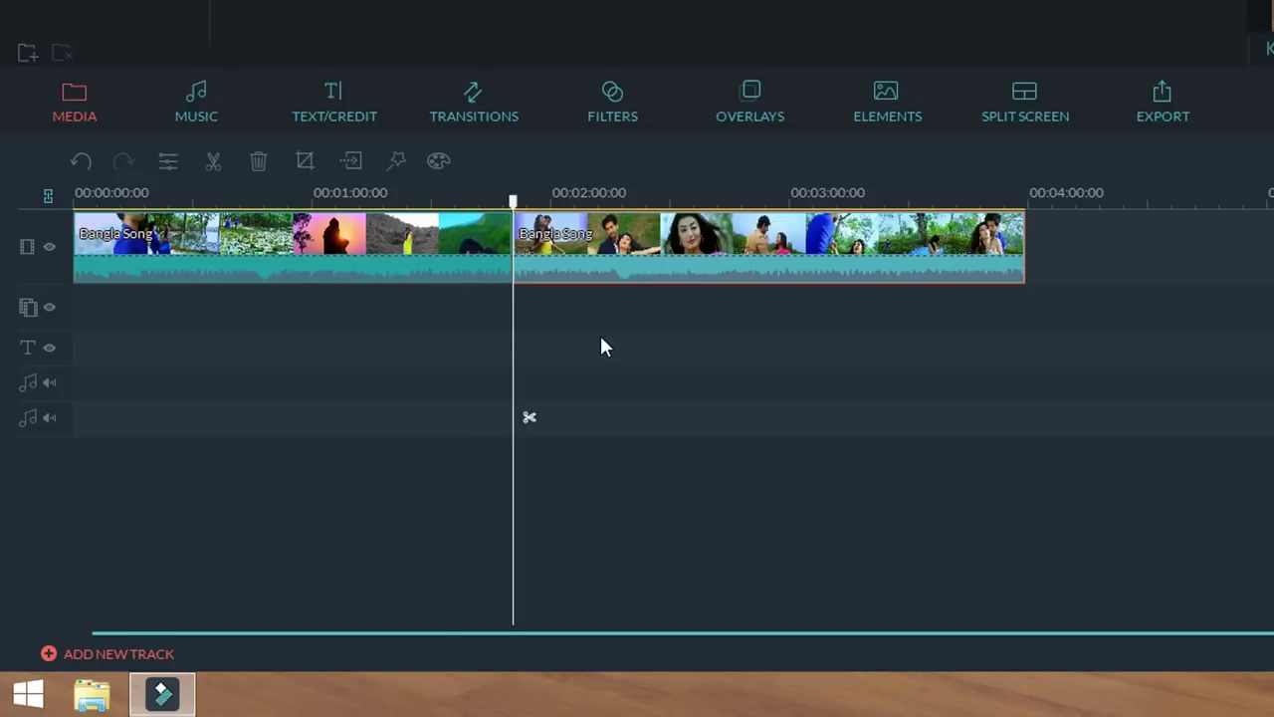
- Delete the second part of the split Bangla Song clip, keeping only the first part on the track
left_click(410, 244)
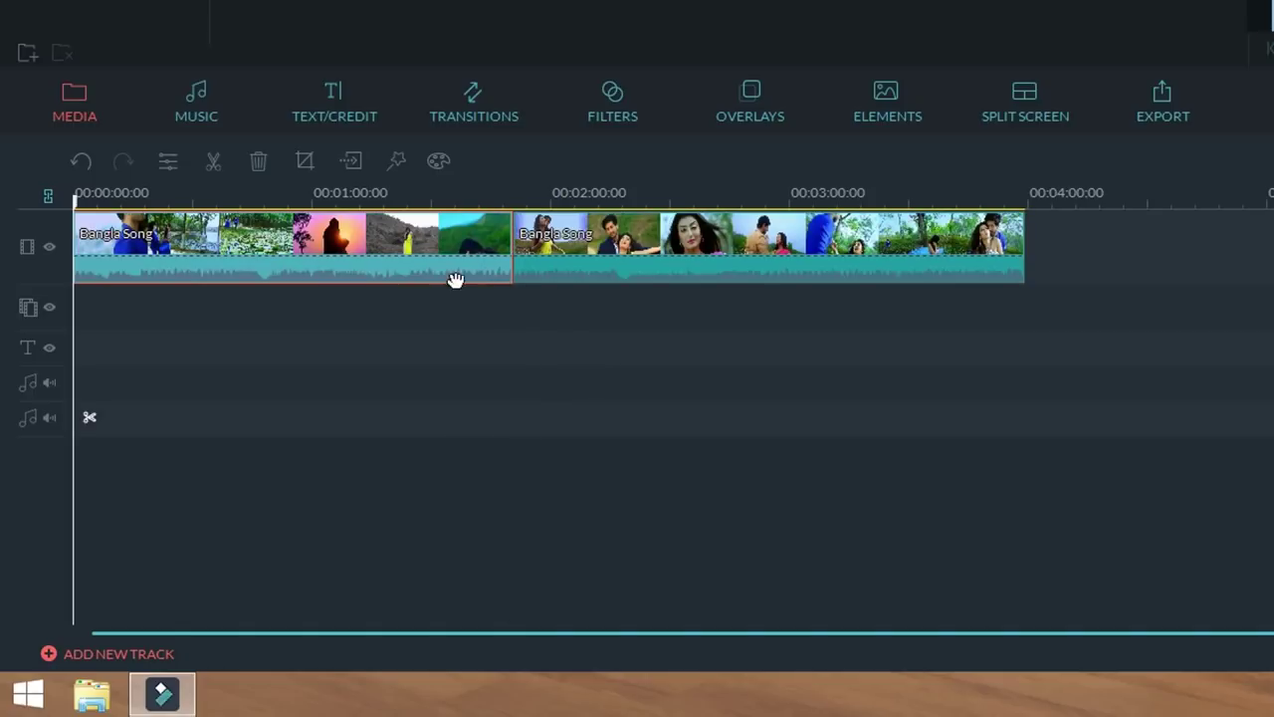
left_click(645, 248)
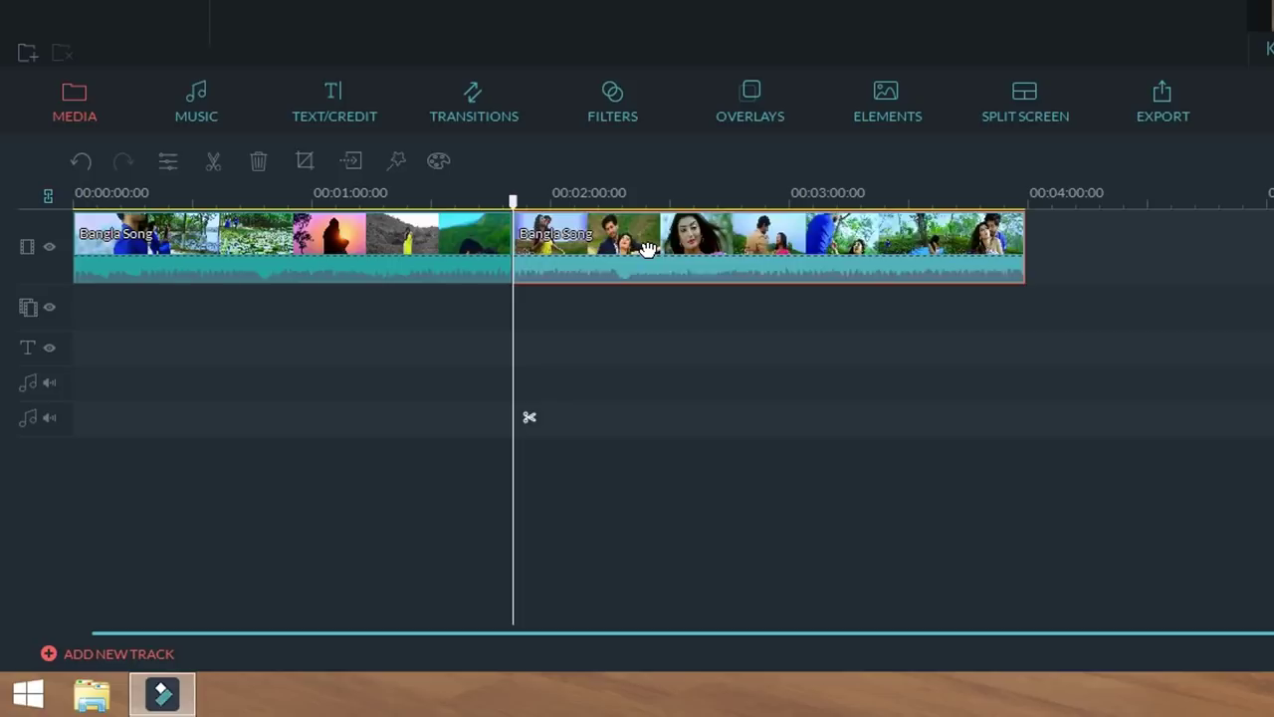
key("Delete")
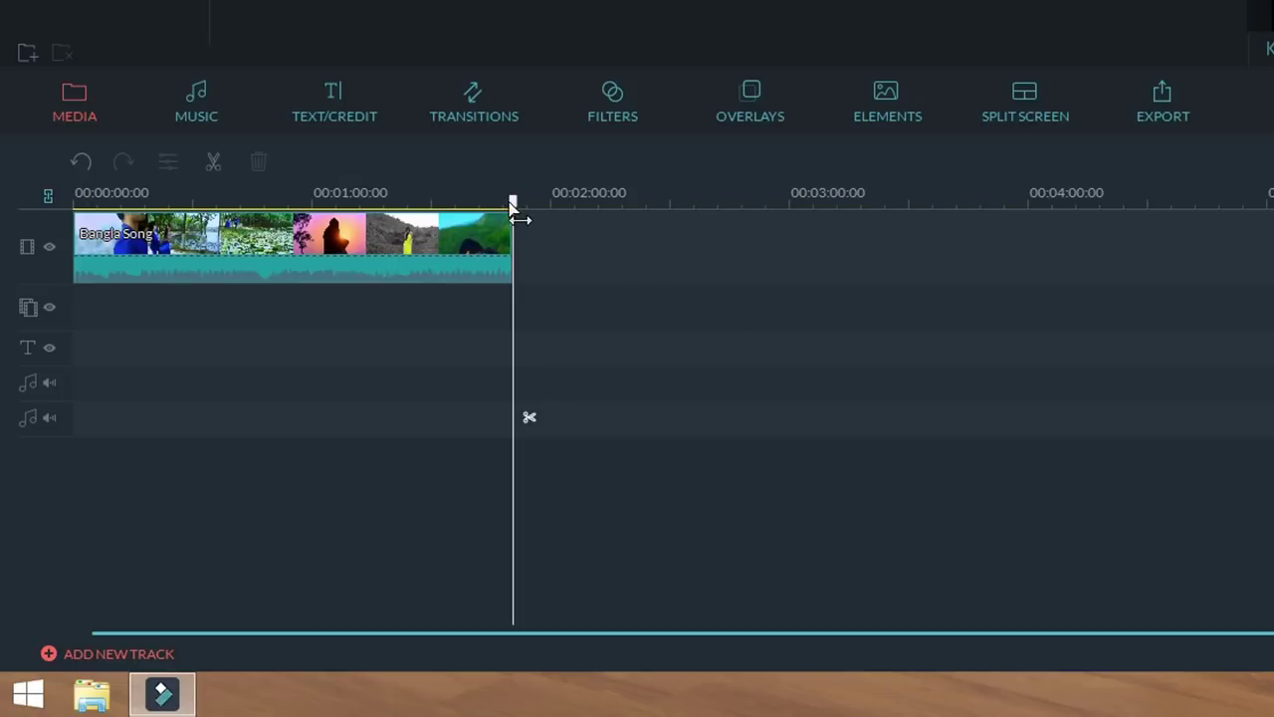
- Trim the end of the remaining Bangla Song clip to a length of about 1 minute 31 seconds
left_click_drag(516, 206, 378, 231)
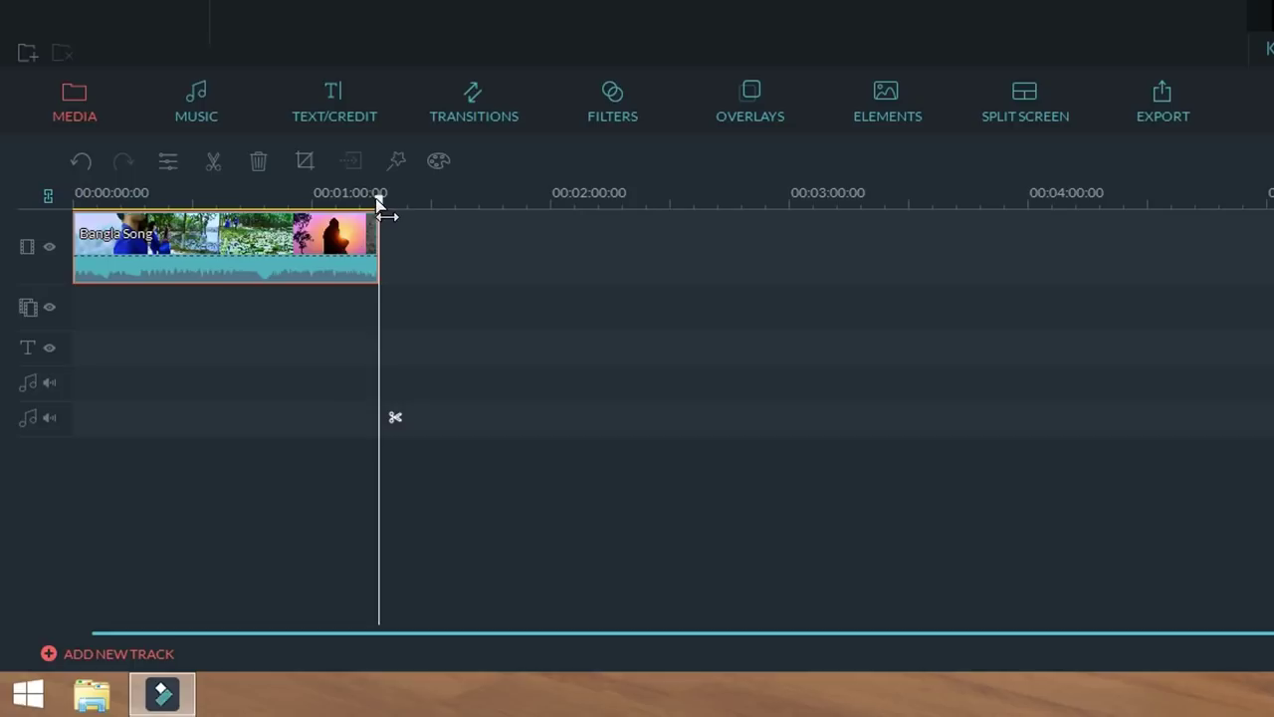
left_click_drag(381, 204, 343, 199)
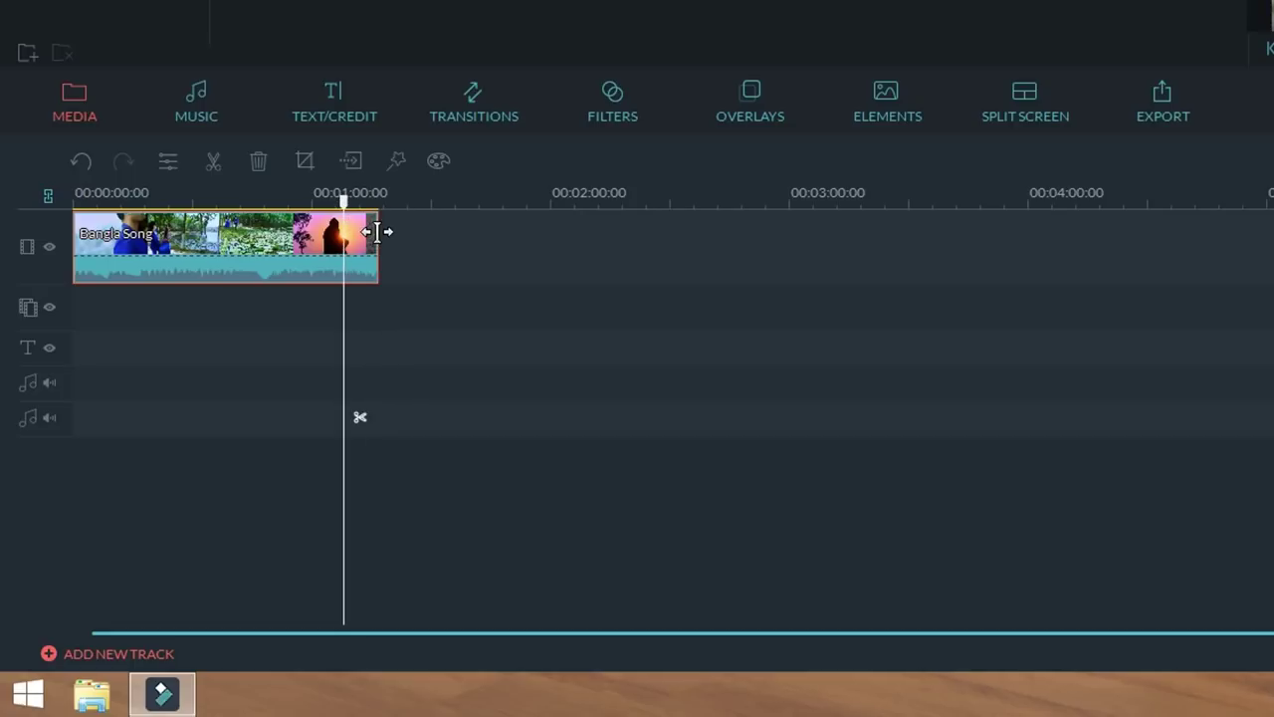
left_click_drag(379, 239, 432, 254)
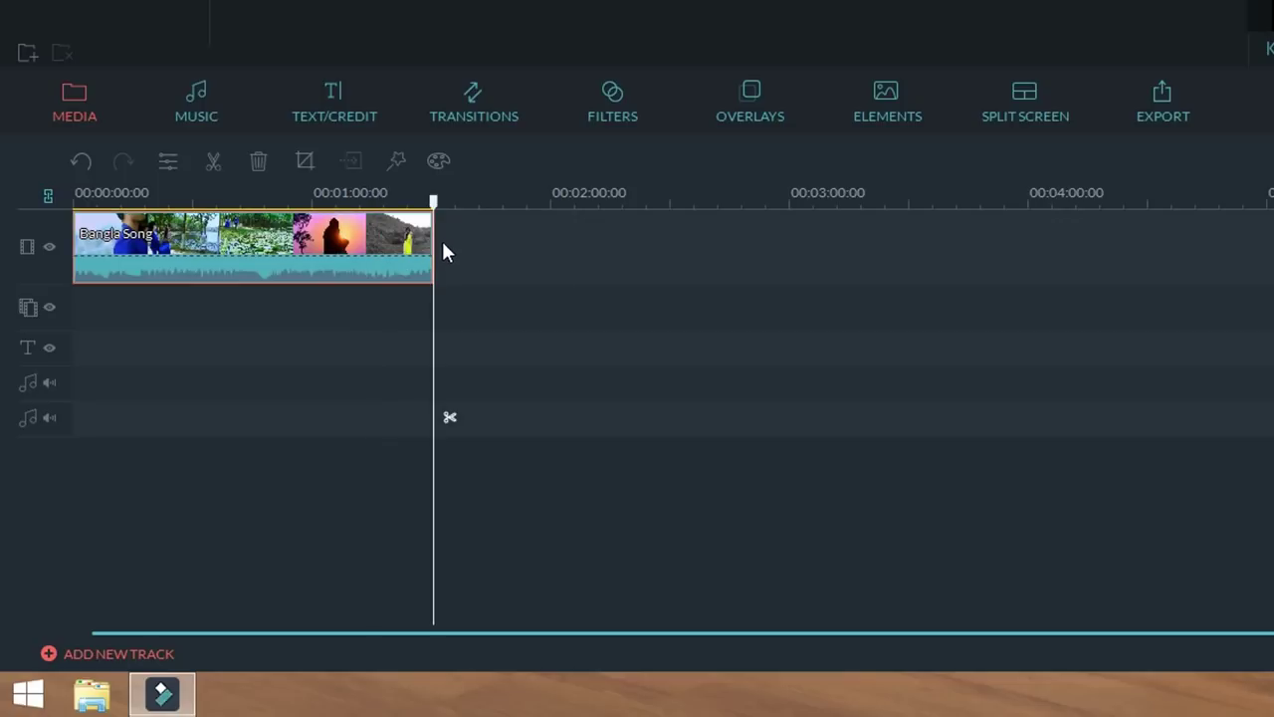
left_click(445, 240)
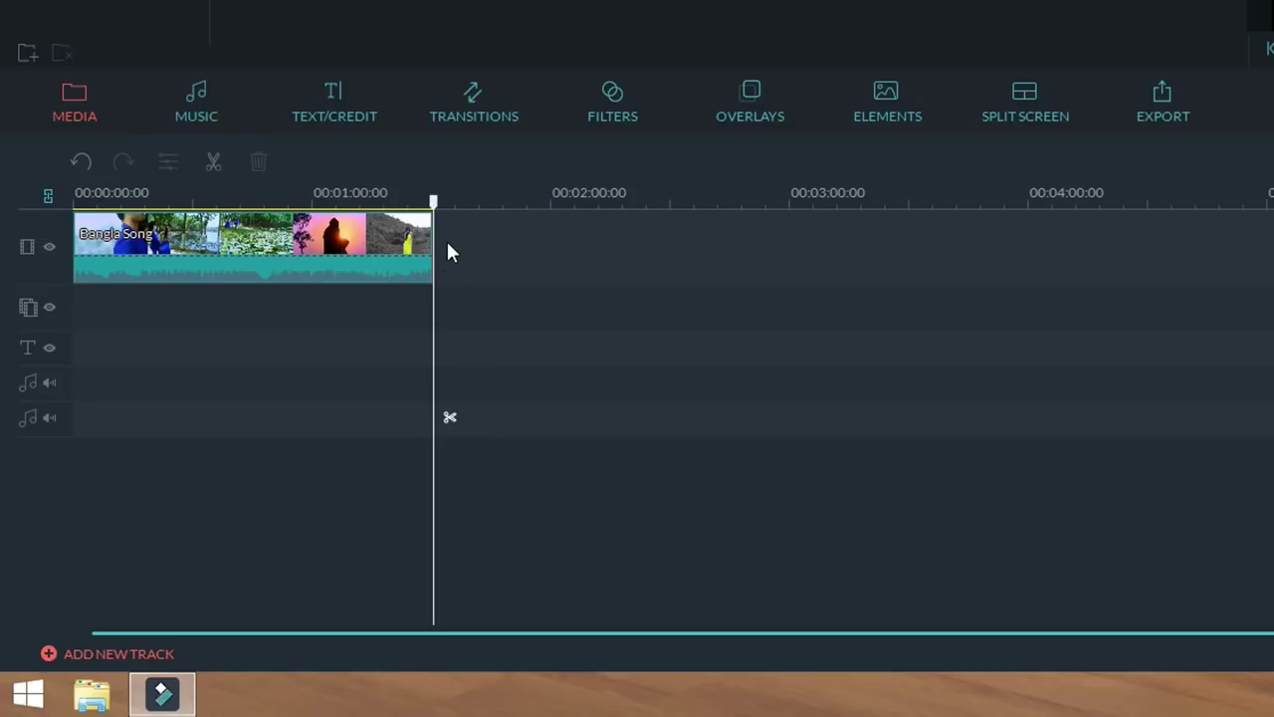
- Move the playhead back within the trimmed clip to 00:00:22.00
left_click_drag(434, 215, 229, 221)
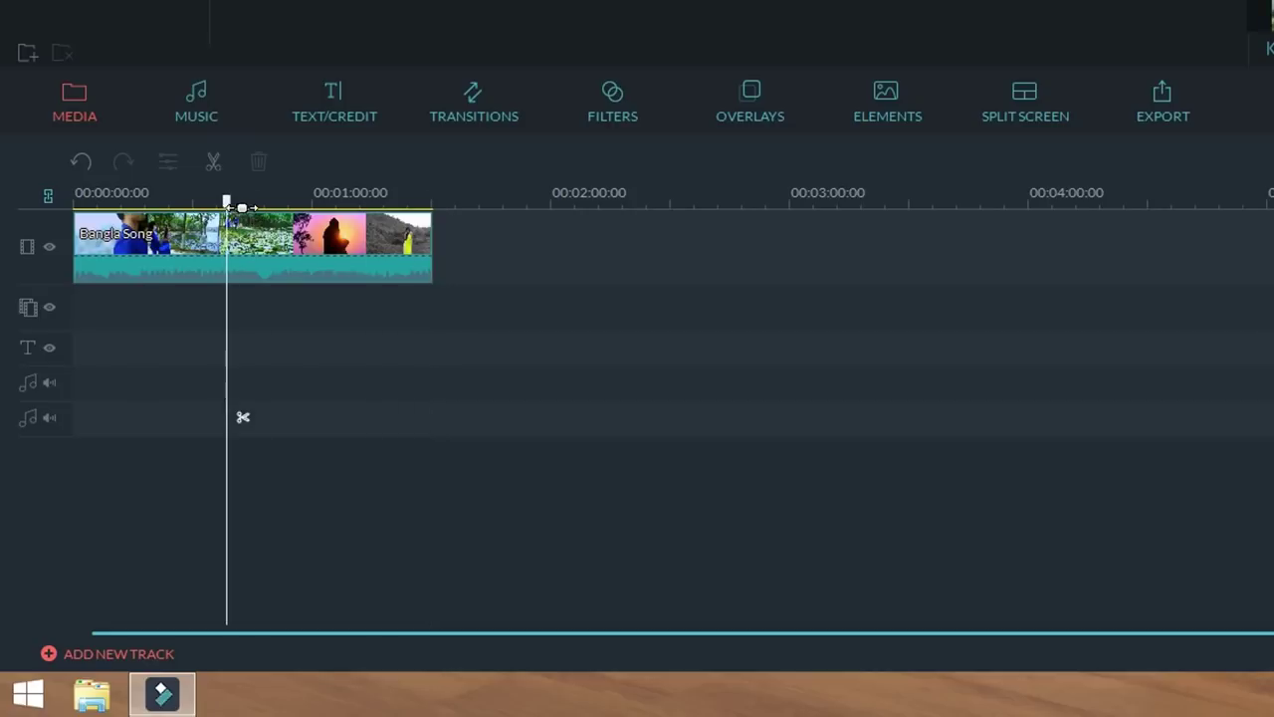
left_click(273, 237)
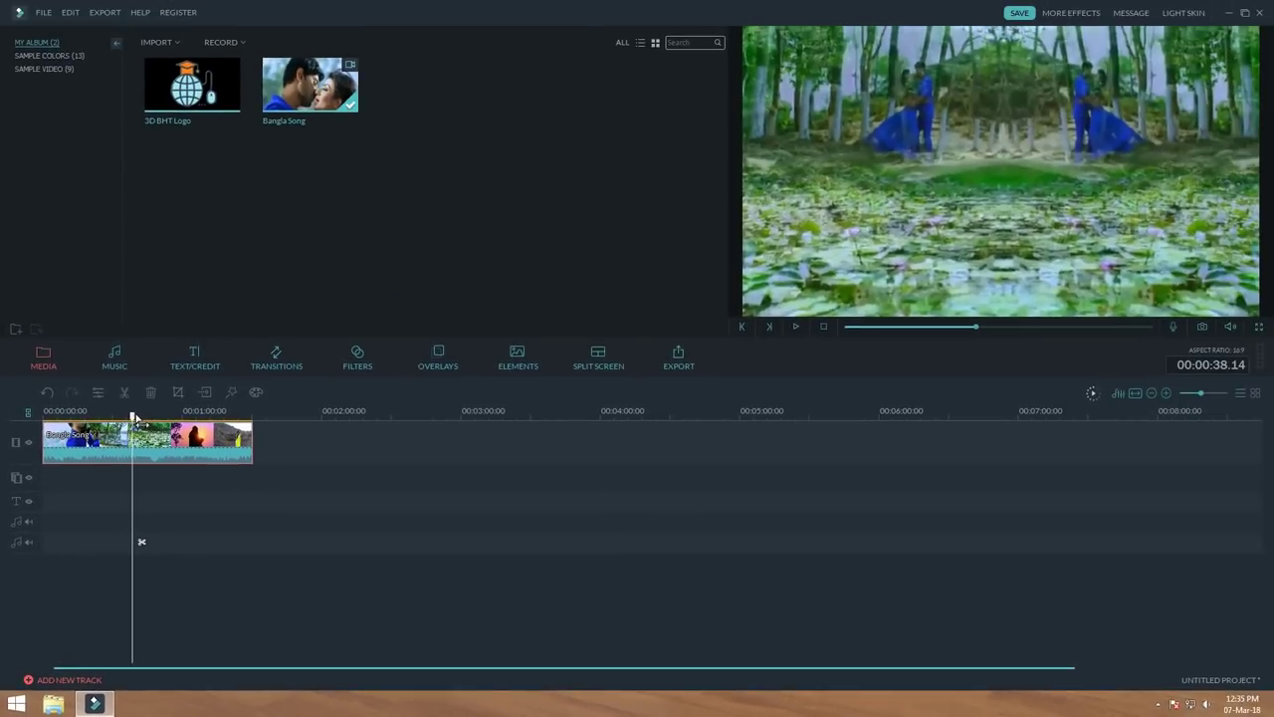
left_click_drag(134, 418, 88, 416)
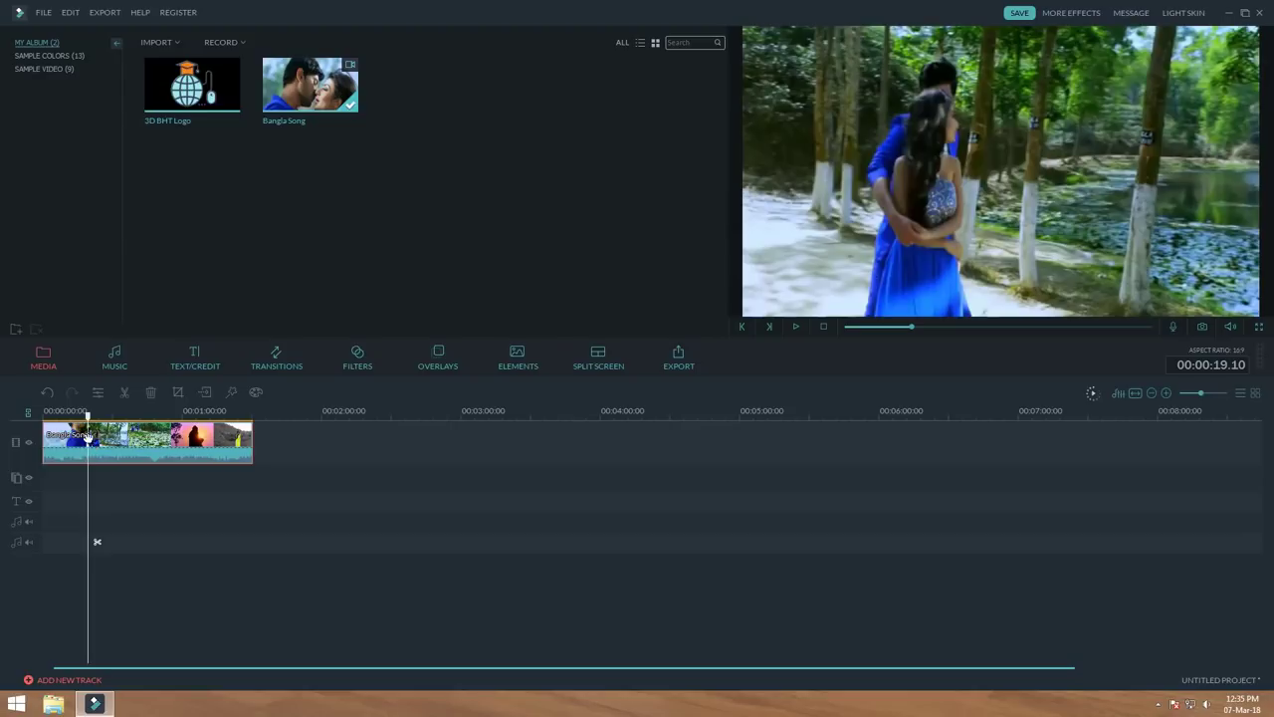
left_click_drag(88, 416, 95, 421)
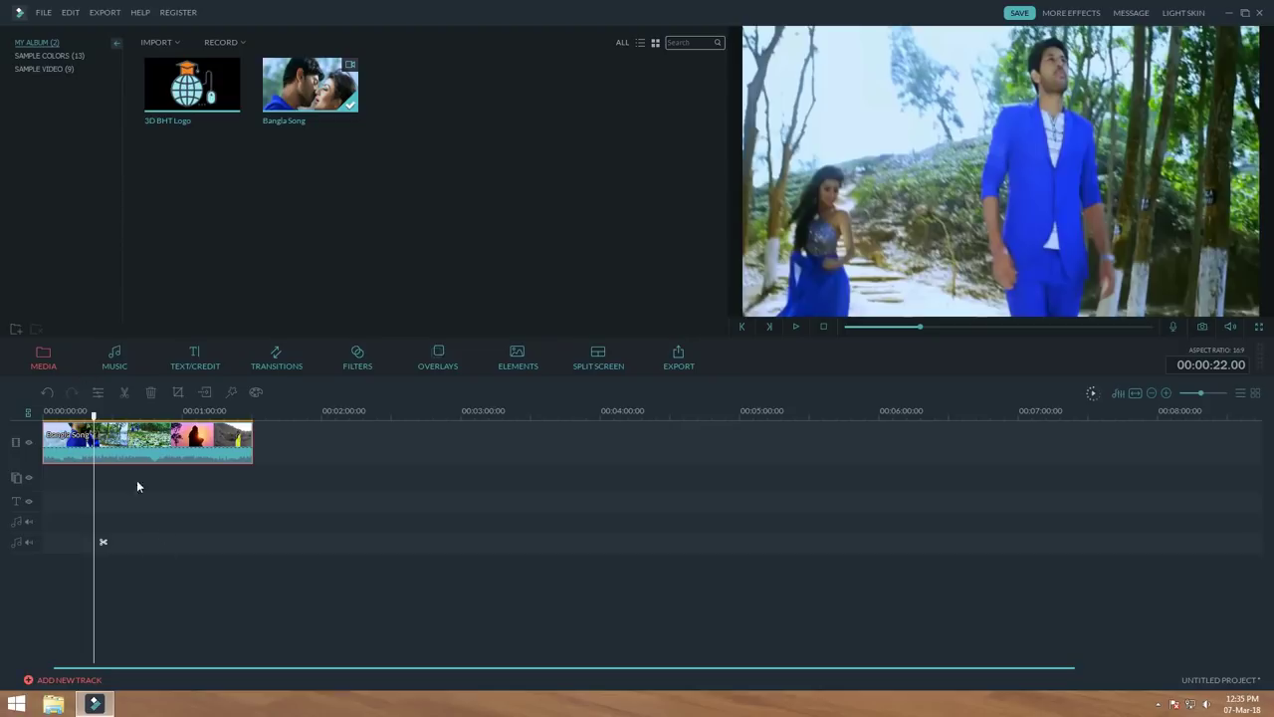
- Crop the Bangla Song clip on the track to about 1084 x 610 pixels, keeping the 16:9 constraint
left_click(167, 572)
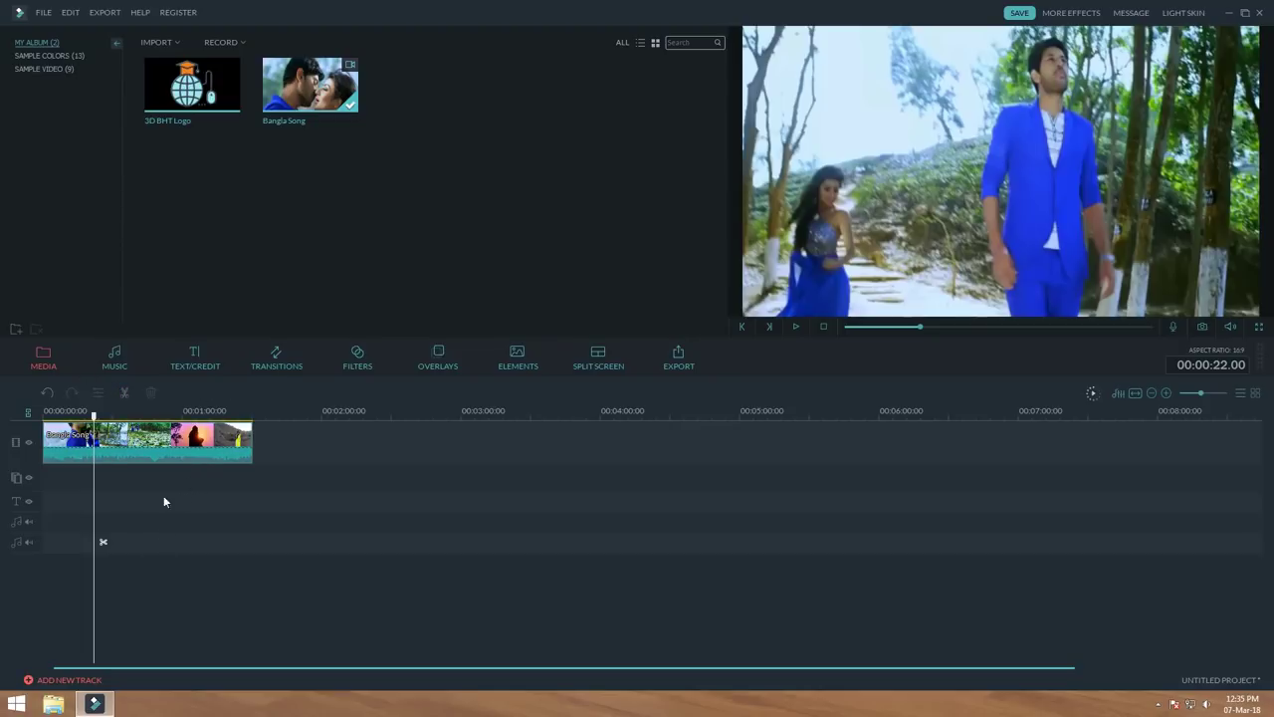
left_click(147, 440)
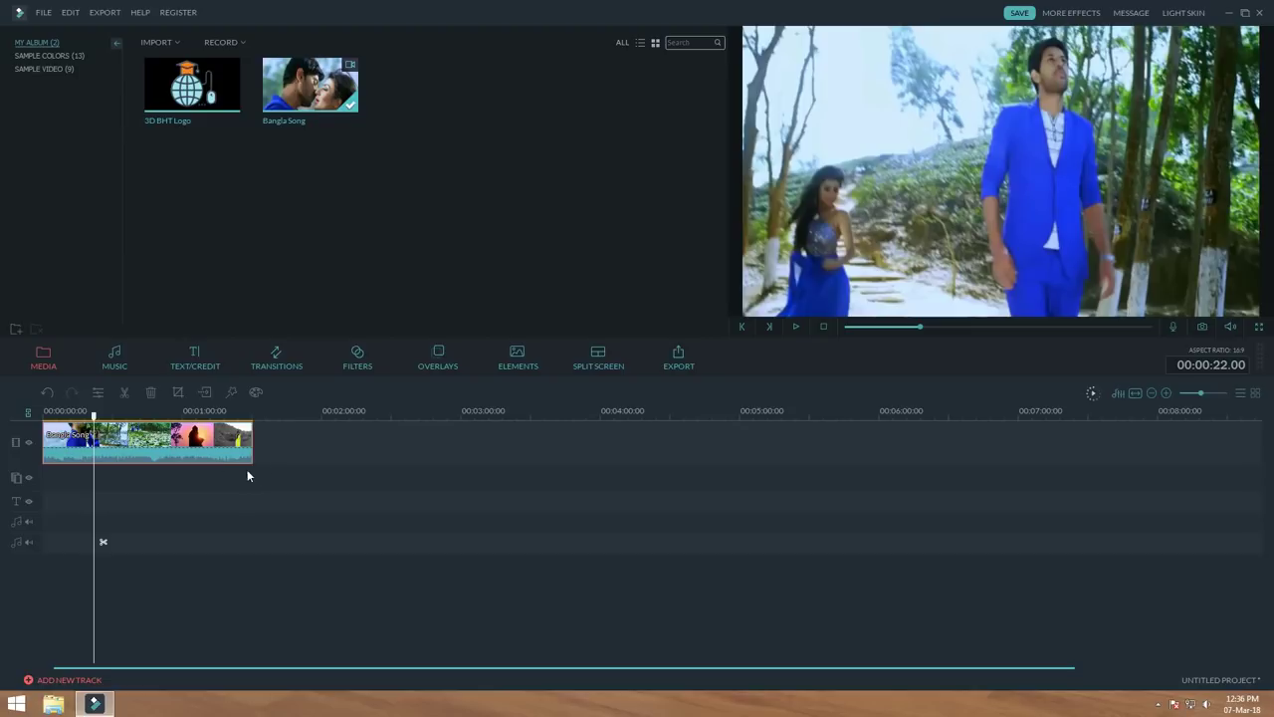
left_click(177, 393)
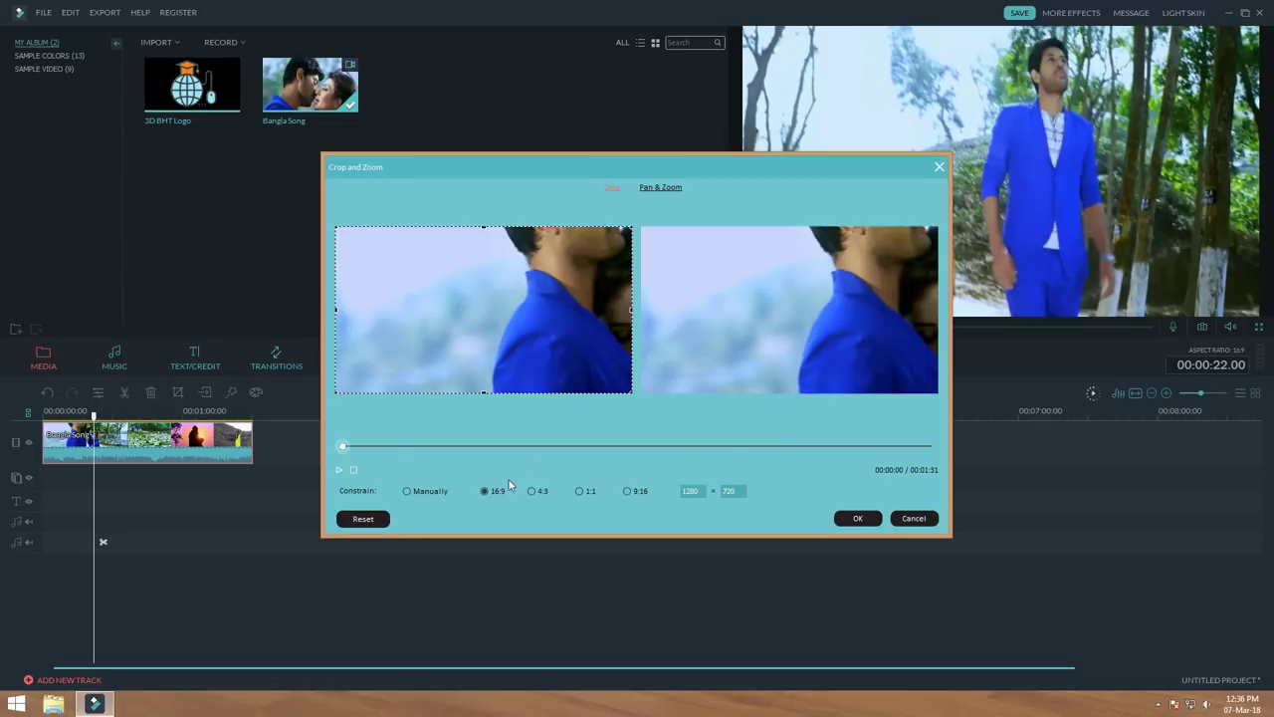
left_click(347, 448)
left_click_drag(348, 450, 351, 453)
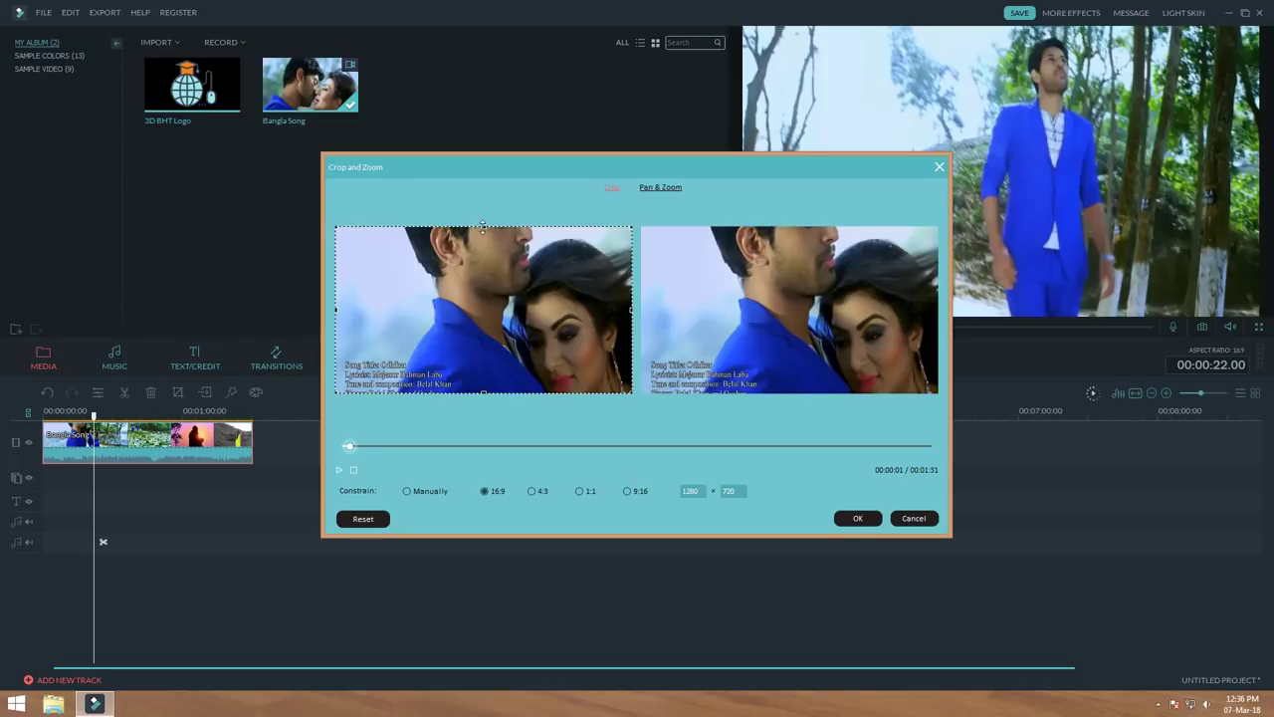
left_click_drag(483, 227, 473, 276)
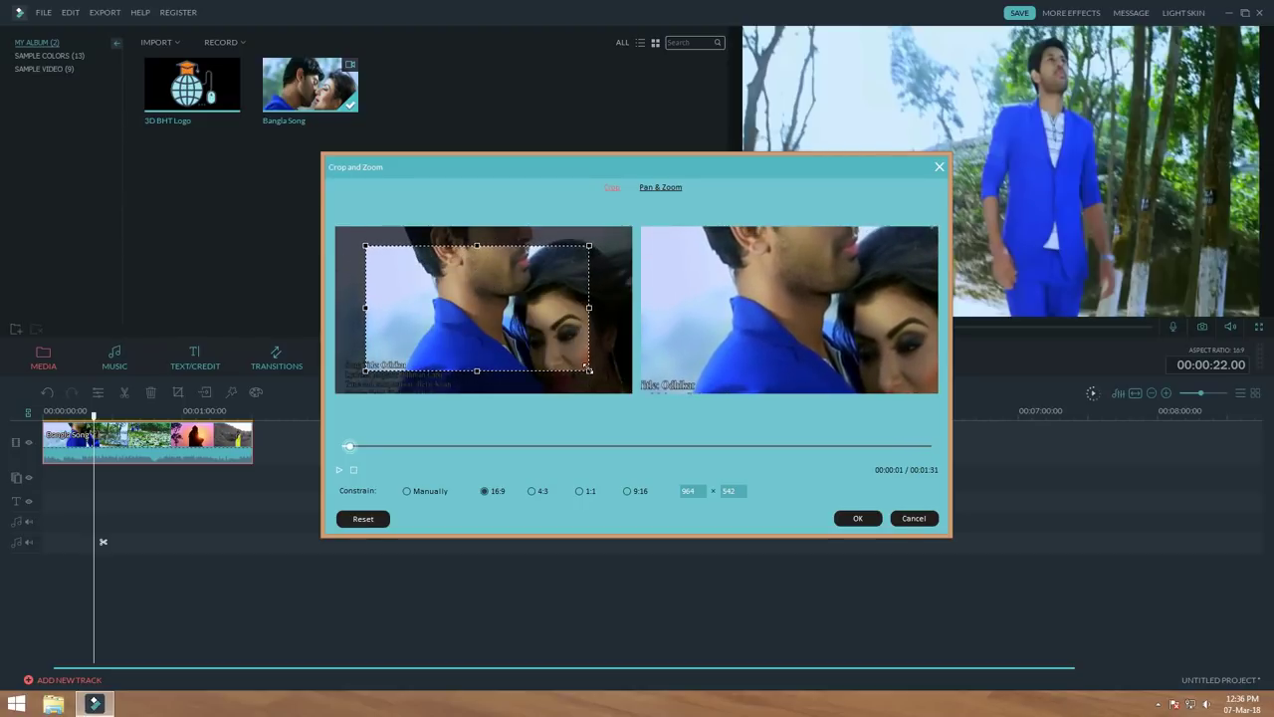
left_click_drag(586, 374, 616, 387)
left_click_drag(511, 318, 492, 308)
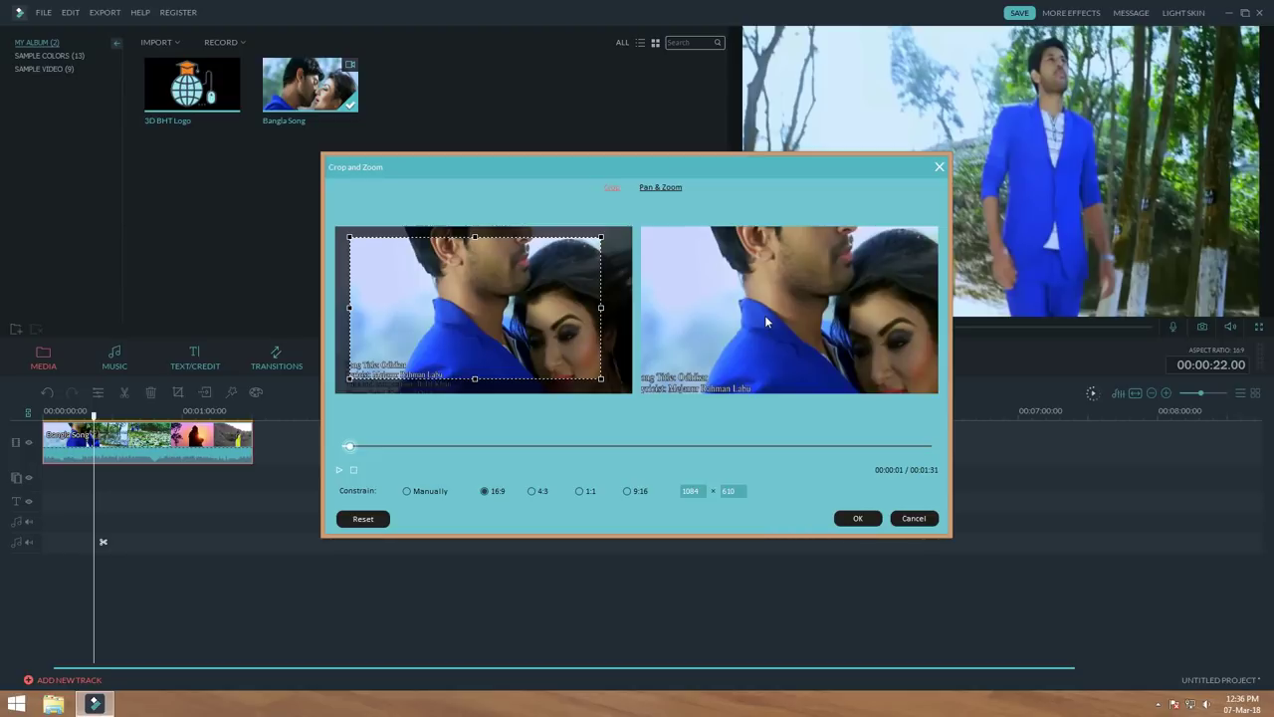
left_click(855, 519)
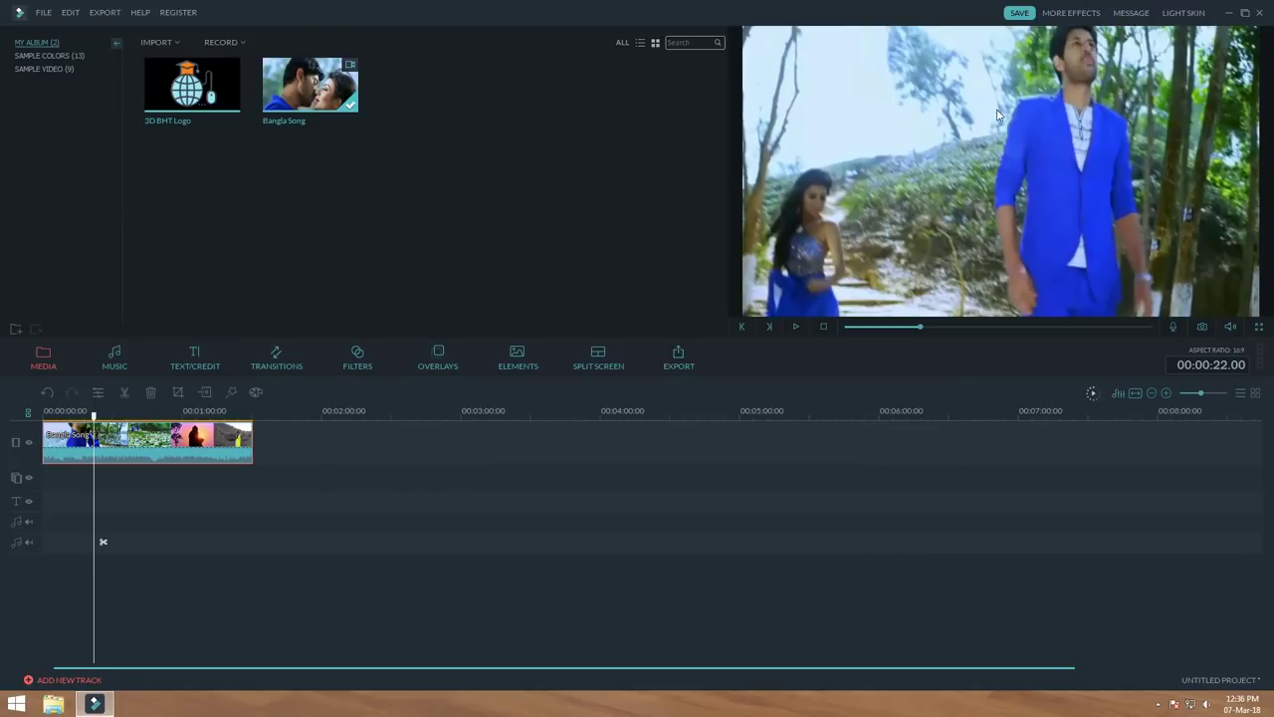
- With the playhead at 00:00:26.21, set the Bangla Song clip's brightness to -5 and try different contrast levels
left_click(100, 414)
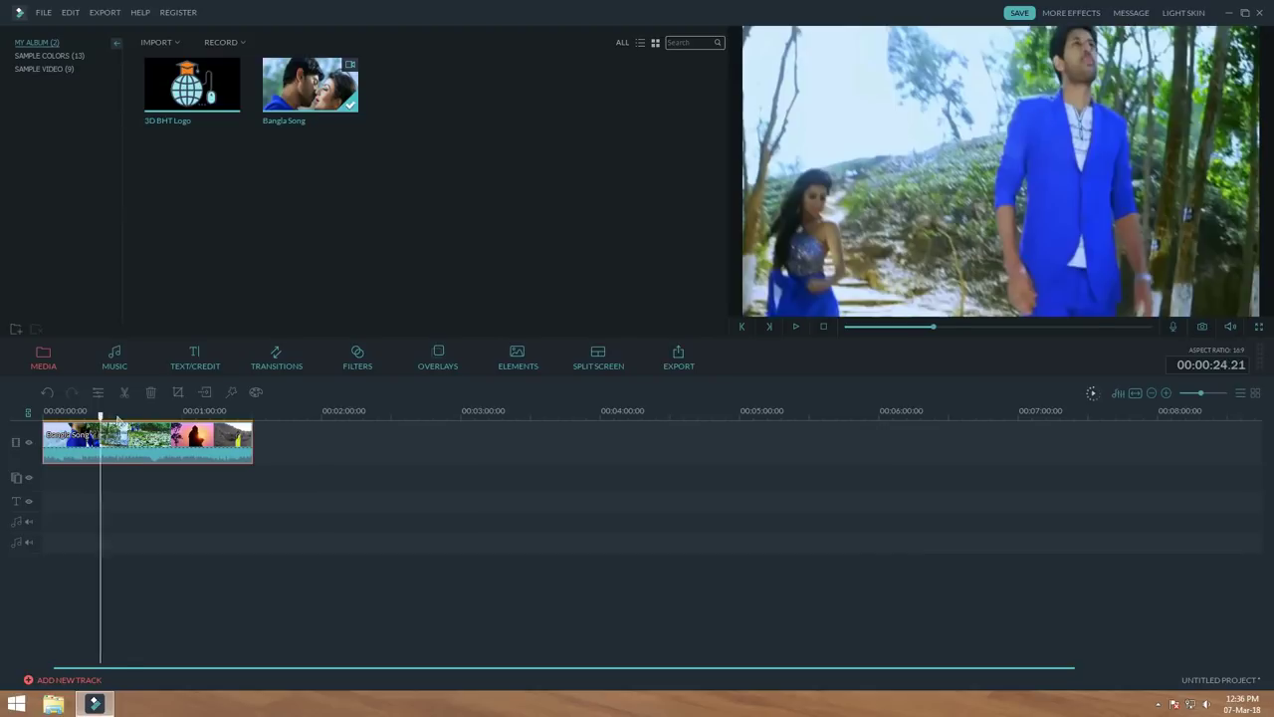
mouse_move(117, 420)
left_mouse_down()
mouse_move(91, 416)
mouse_move(106, 422)
left_mouse_up()
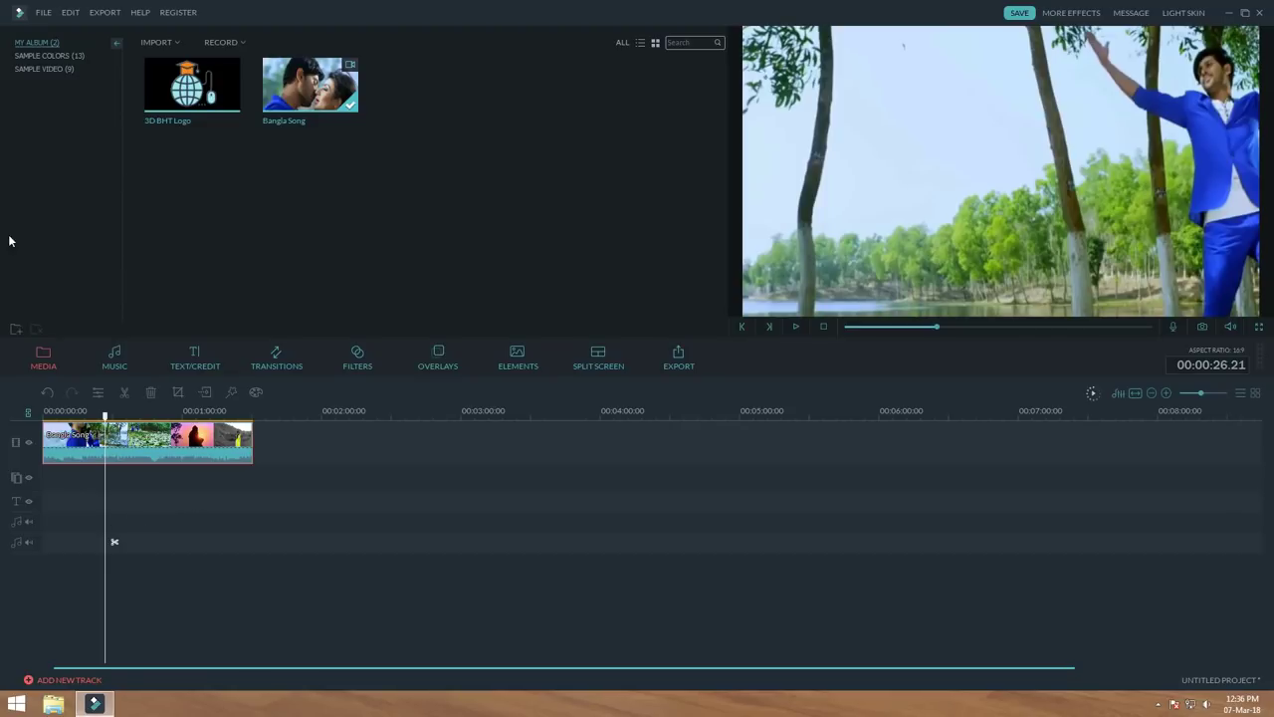
right_click(191, 438)
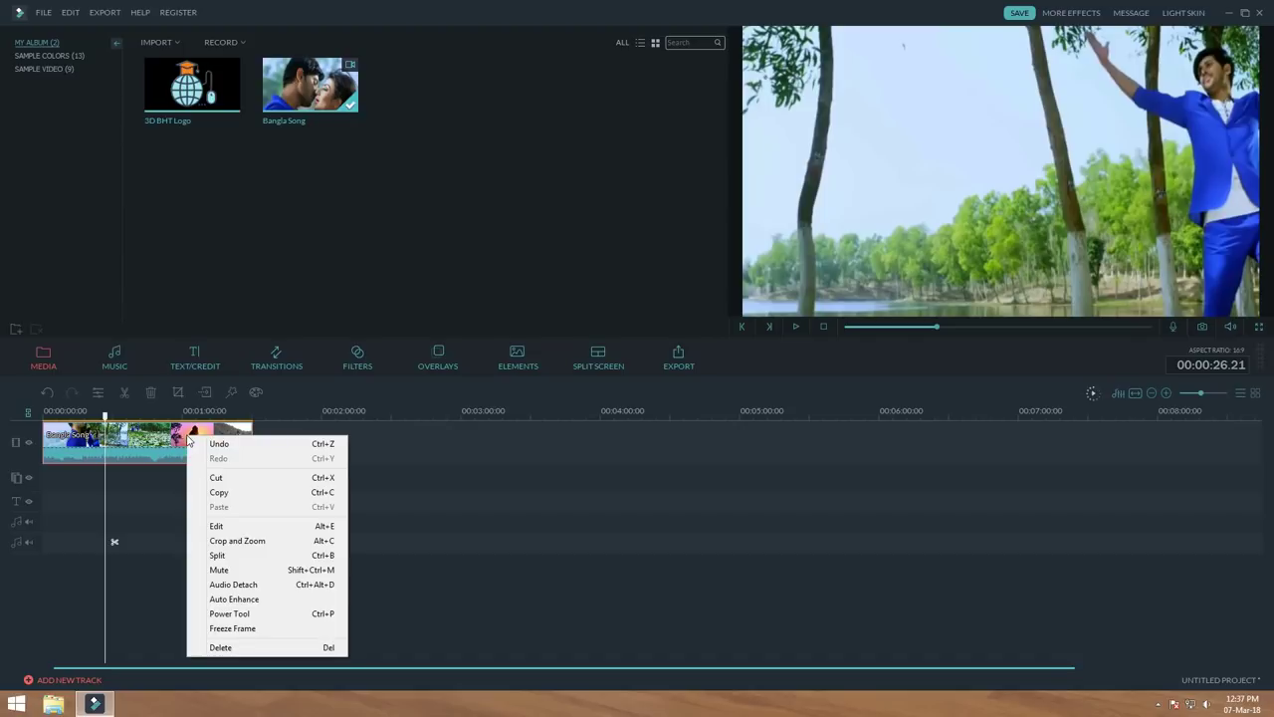
left_click(223, 528)
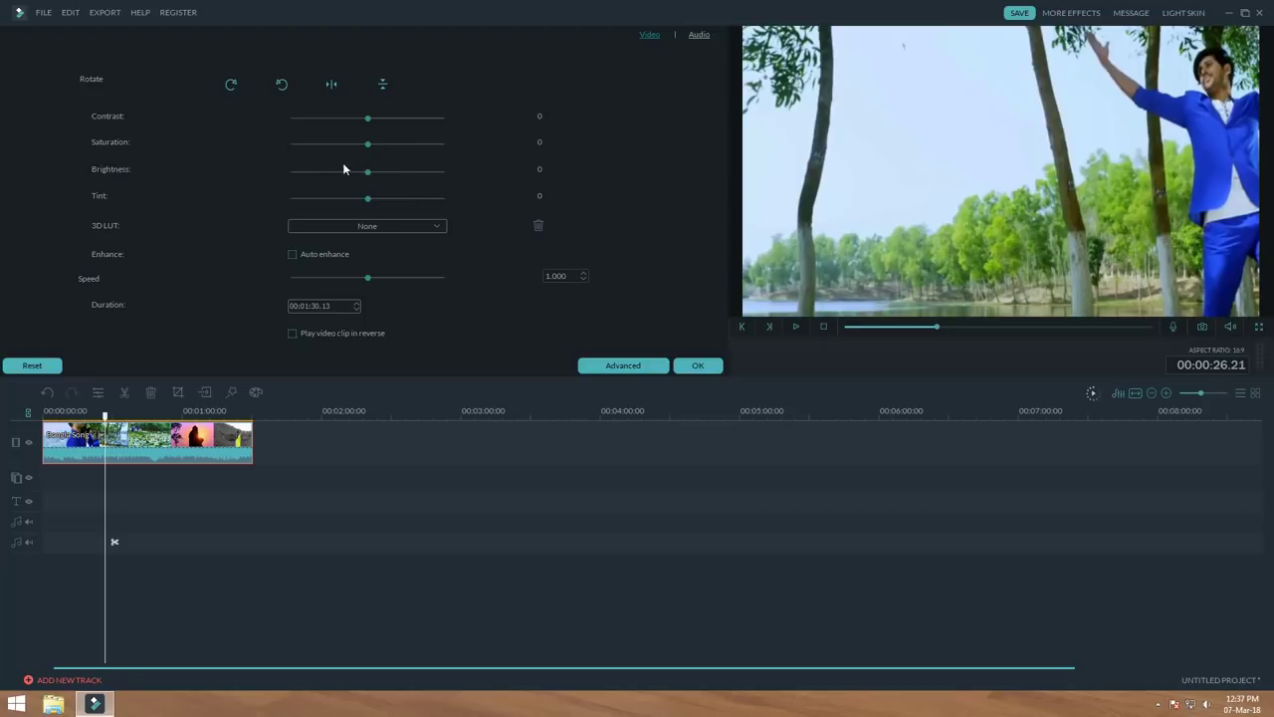
mouse_move(369, 173)
left_mouse_down()
mouse_move(419, 184)
mouse_move(322, 188)
mouse_move(364, 187)
left_mouse_up()
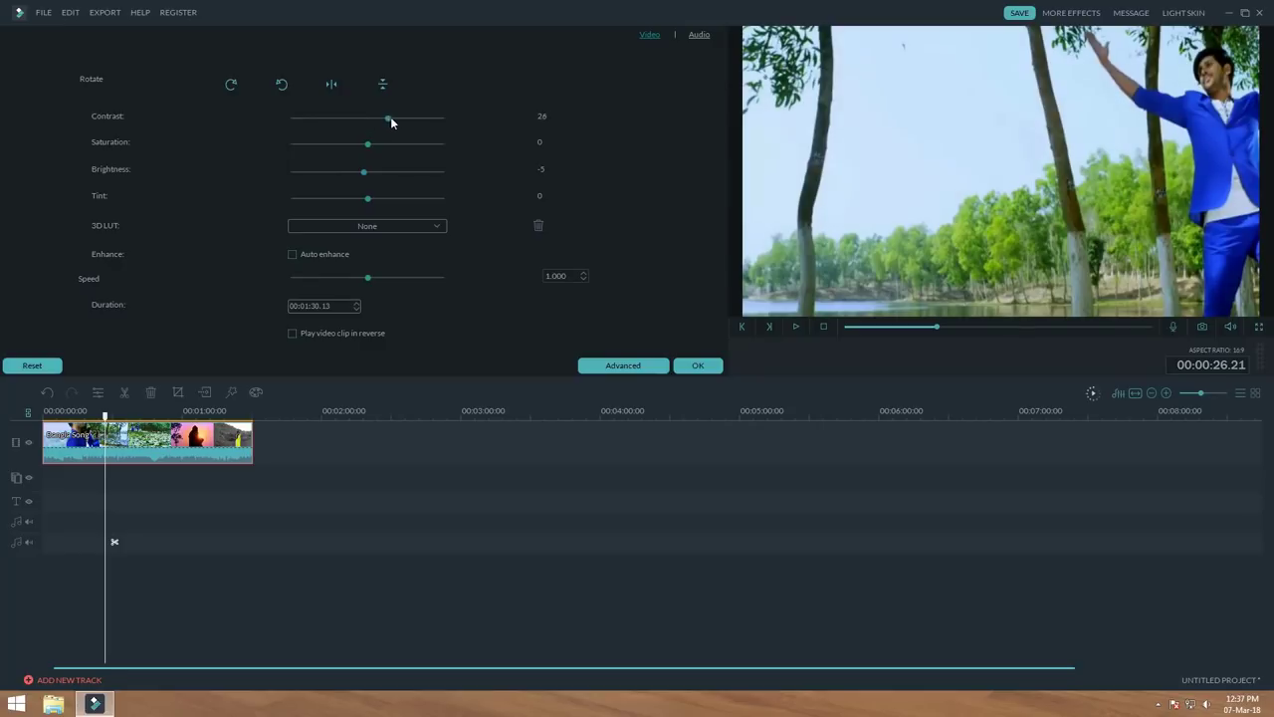
left_click_drag(408, 122, 370, 124)
- Try a higher audio volume for the Bangla Song clip and confirm its edit settings
left_click(699, 36)
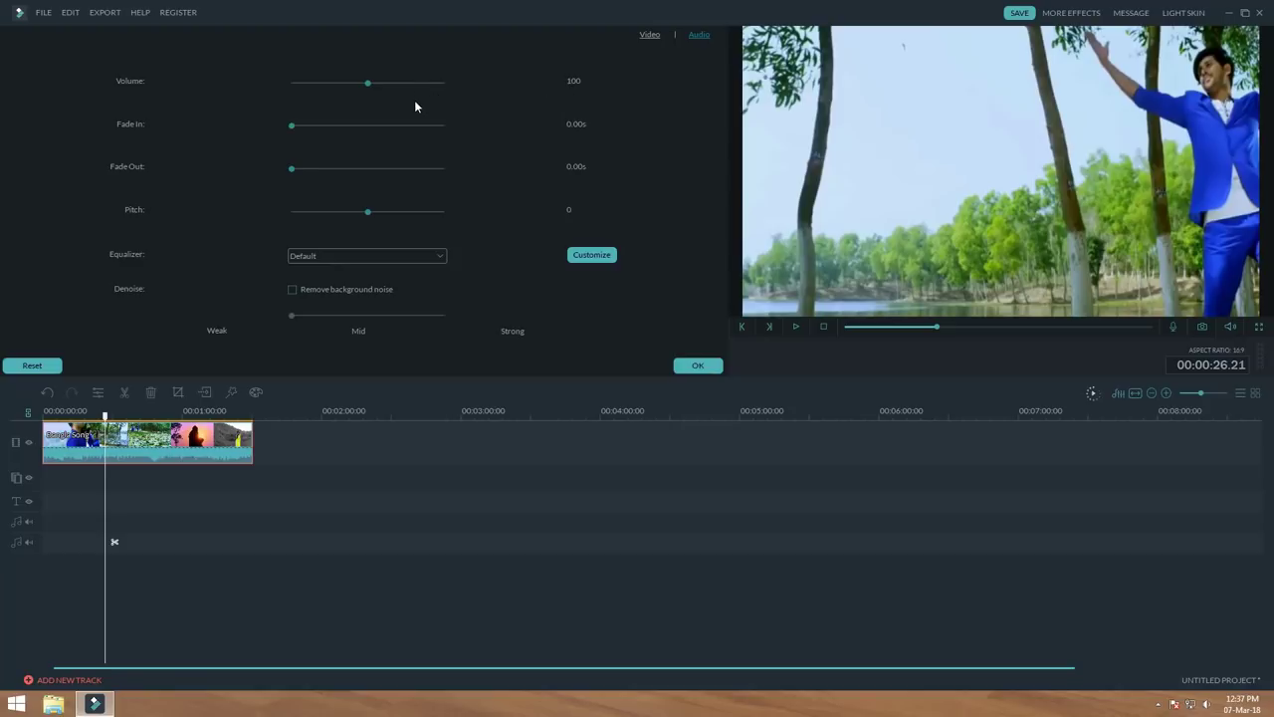
left_click_drag(372, 86, 391, 85)
left_click(410, 85)
left_click(697, 366)
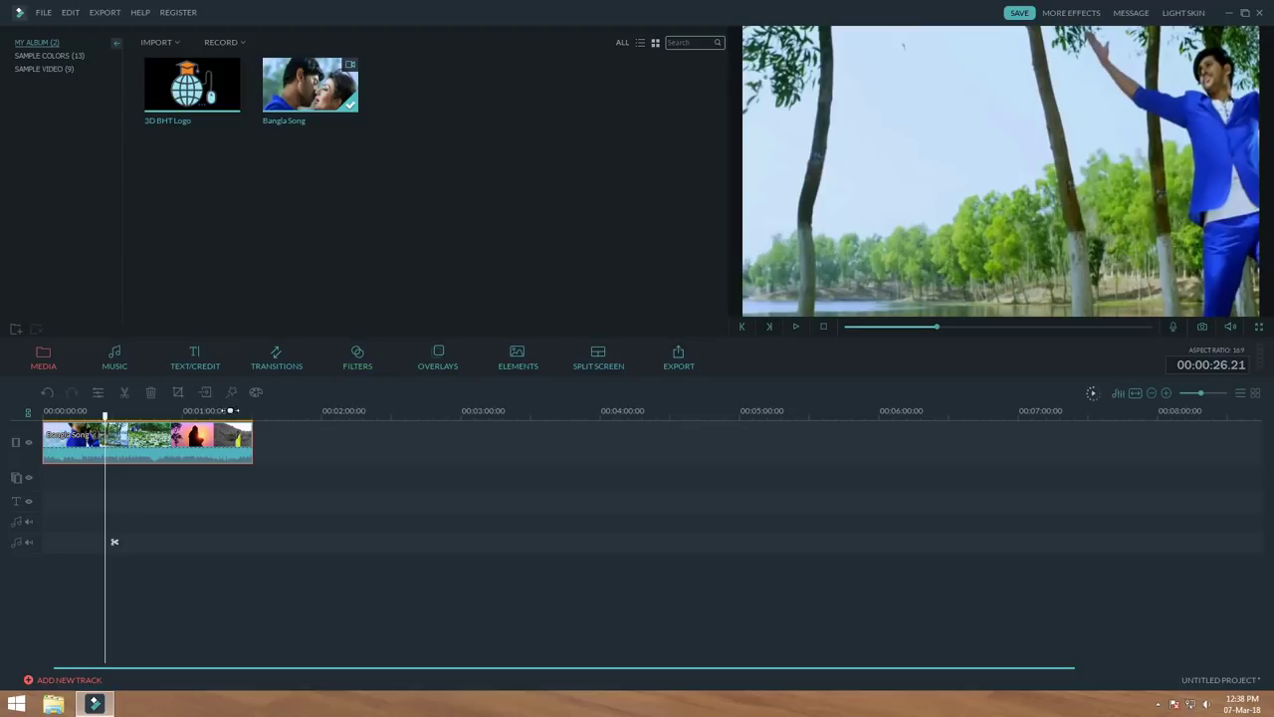
- Reopen the Bangla Song clip's audio settings for review and close them without changing any value
right_click(172, 445)
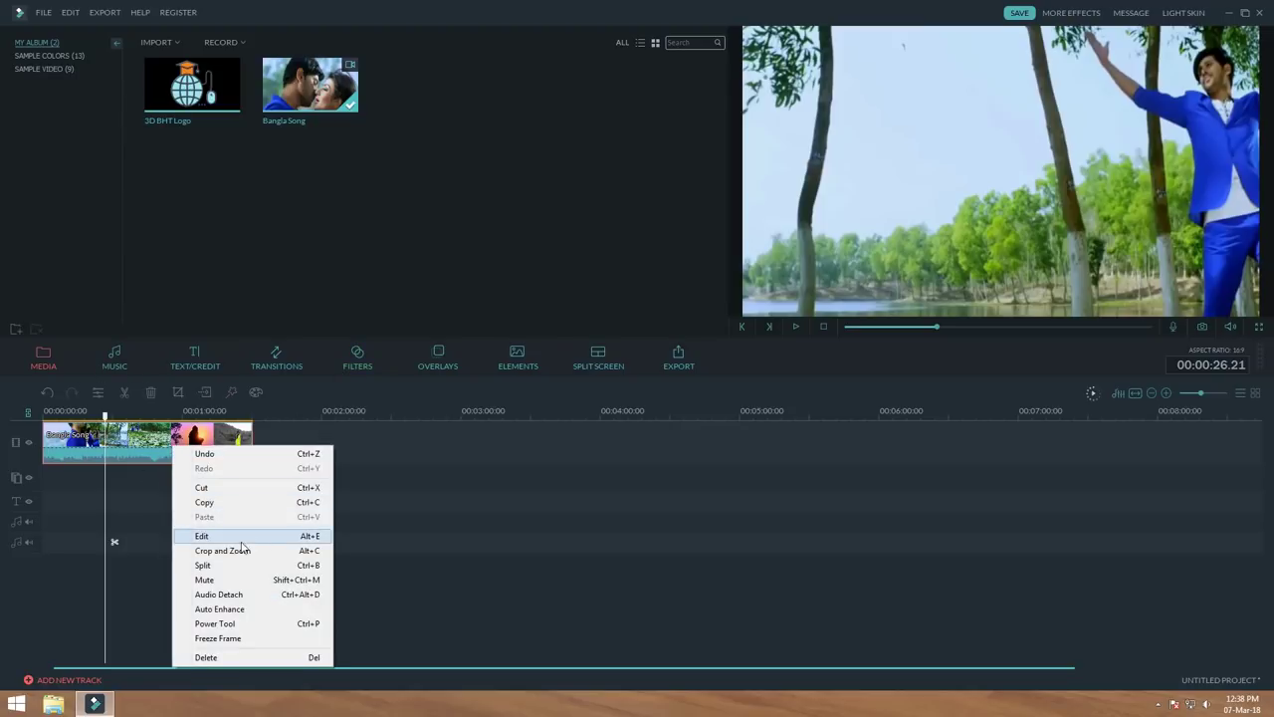
left_click(426, 587)
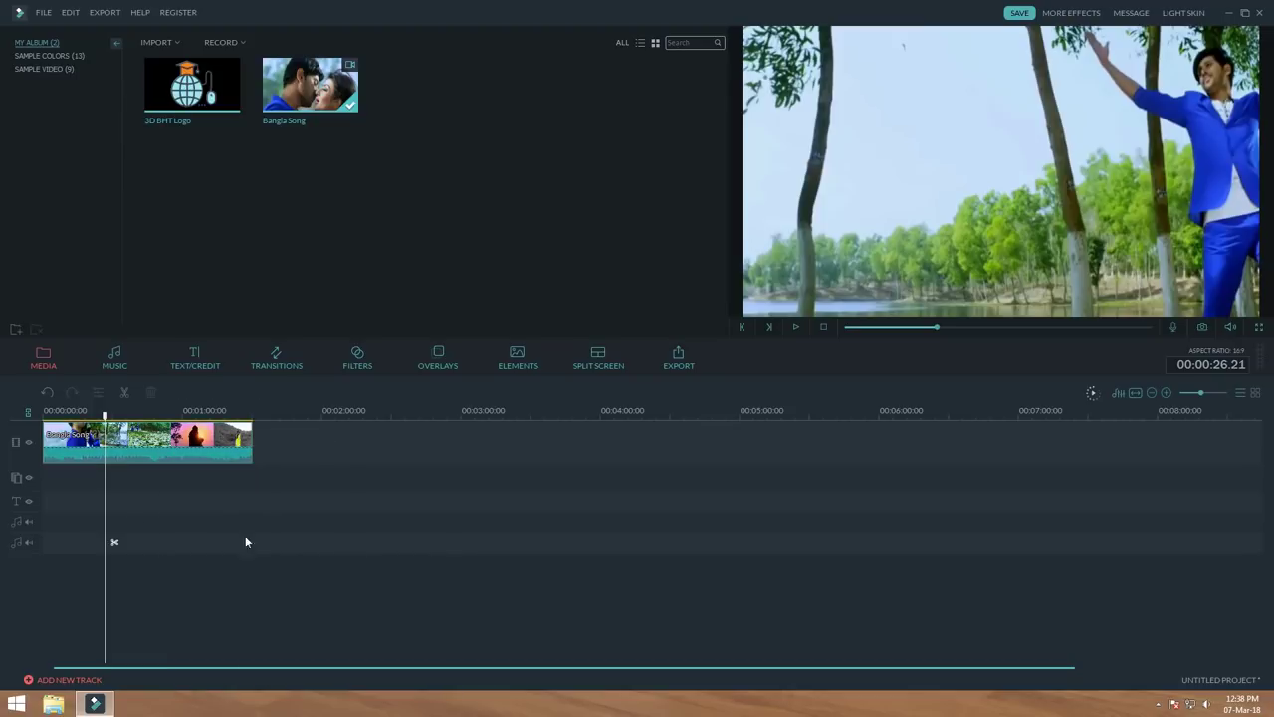
left_click(153, 458)
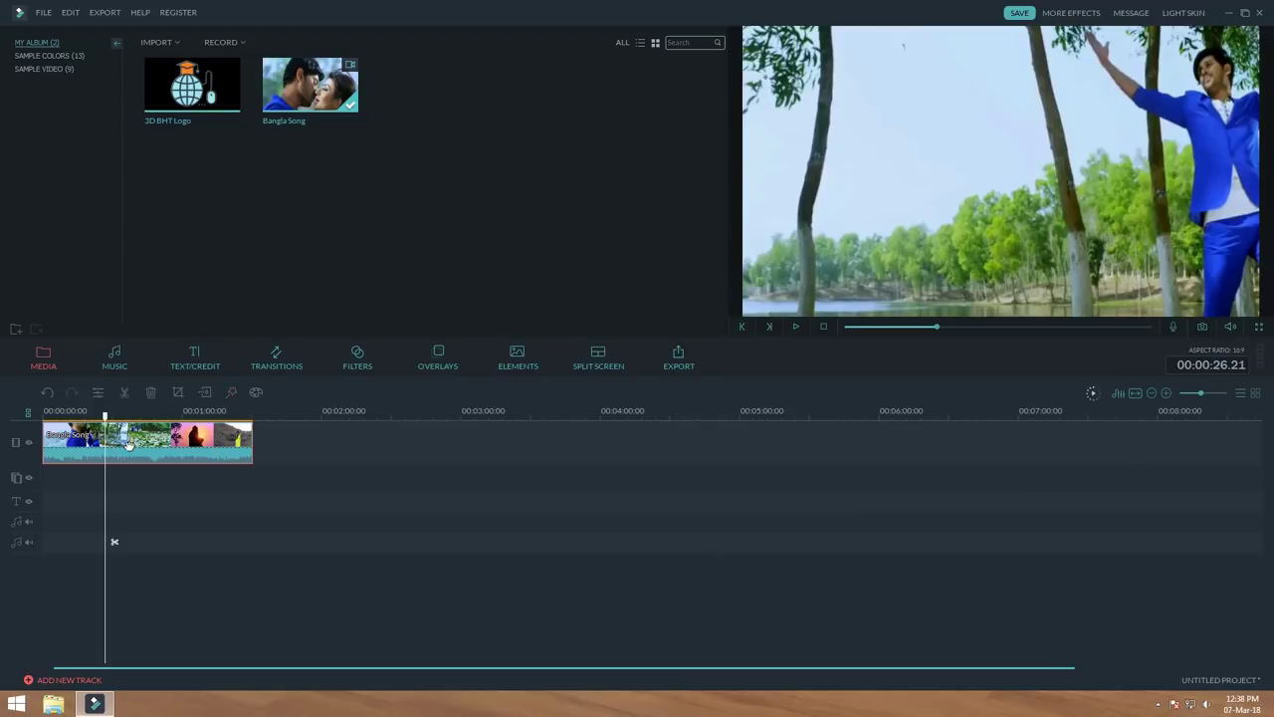
left_click(97, 394)
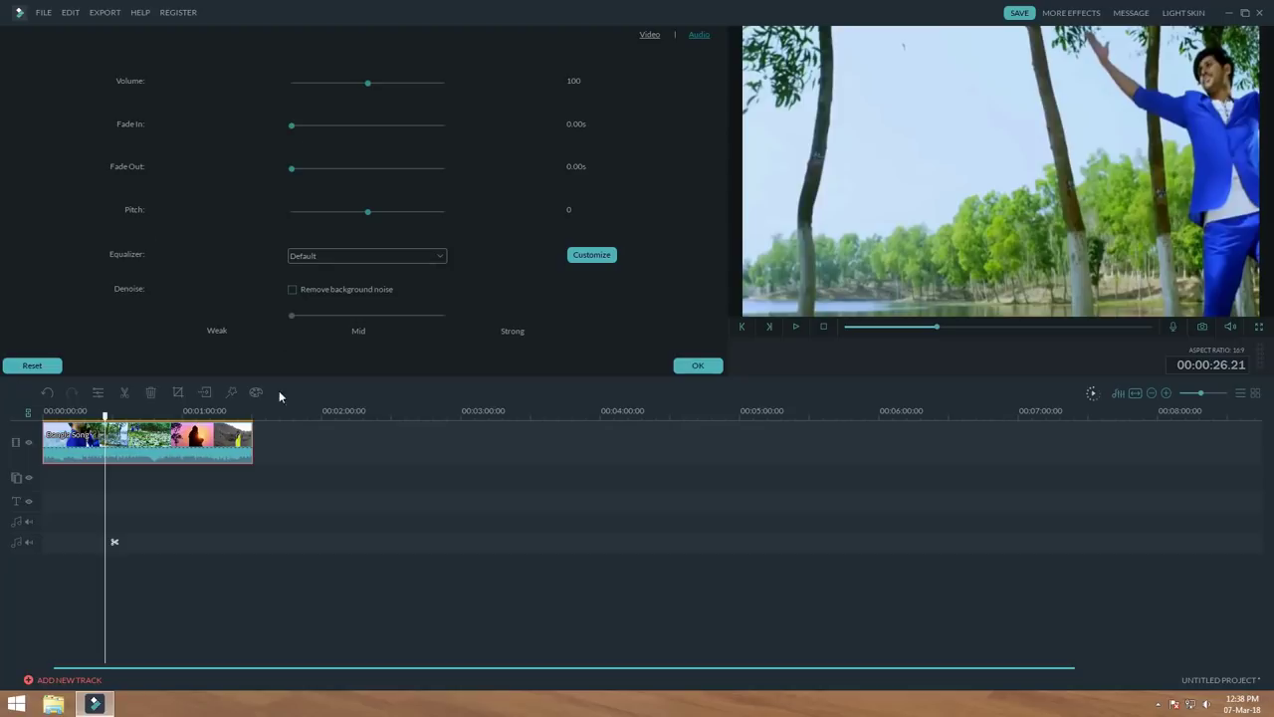
right_click(133, 439)
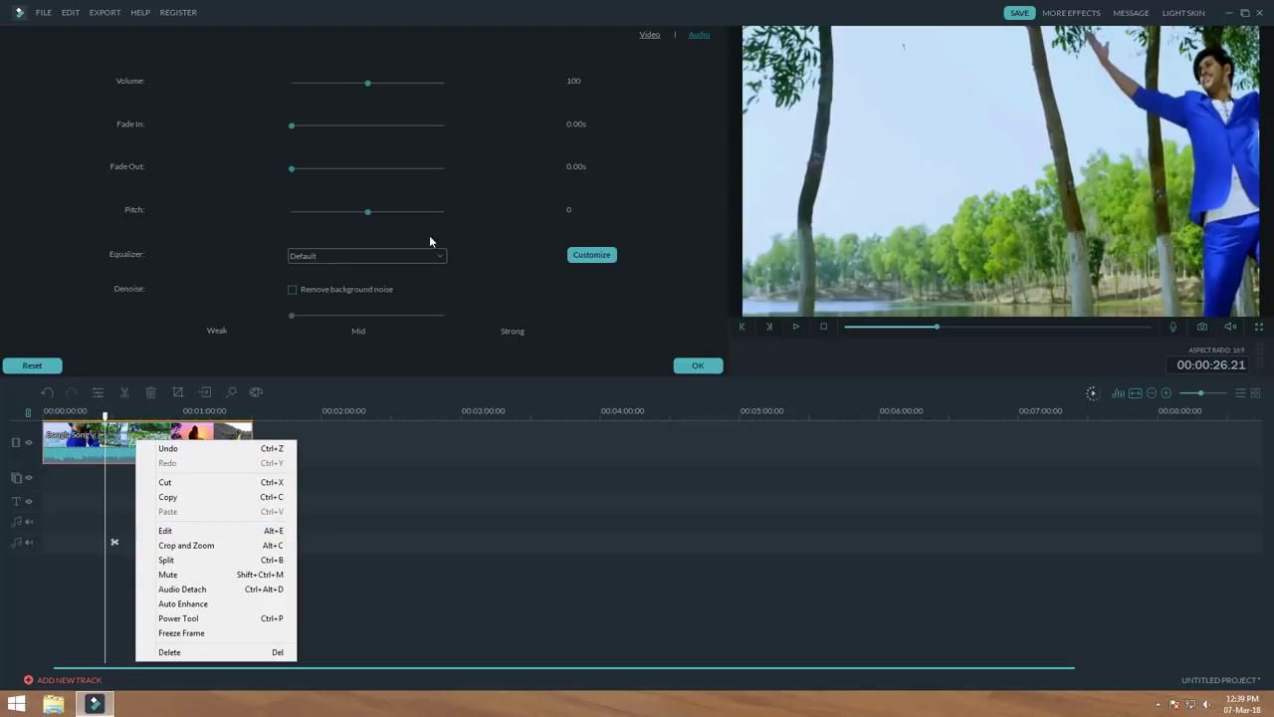
left_click(684, 366)
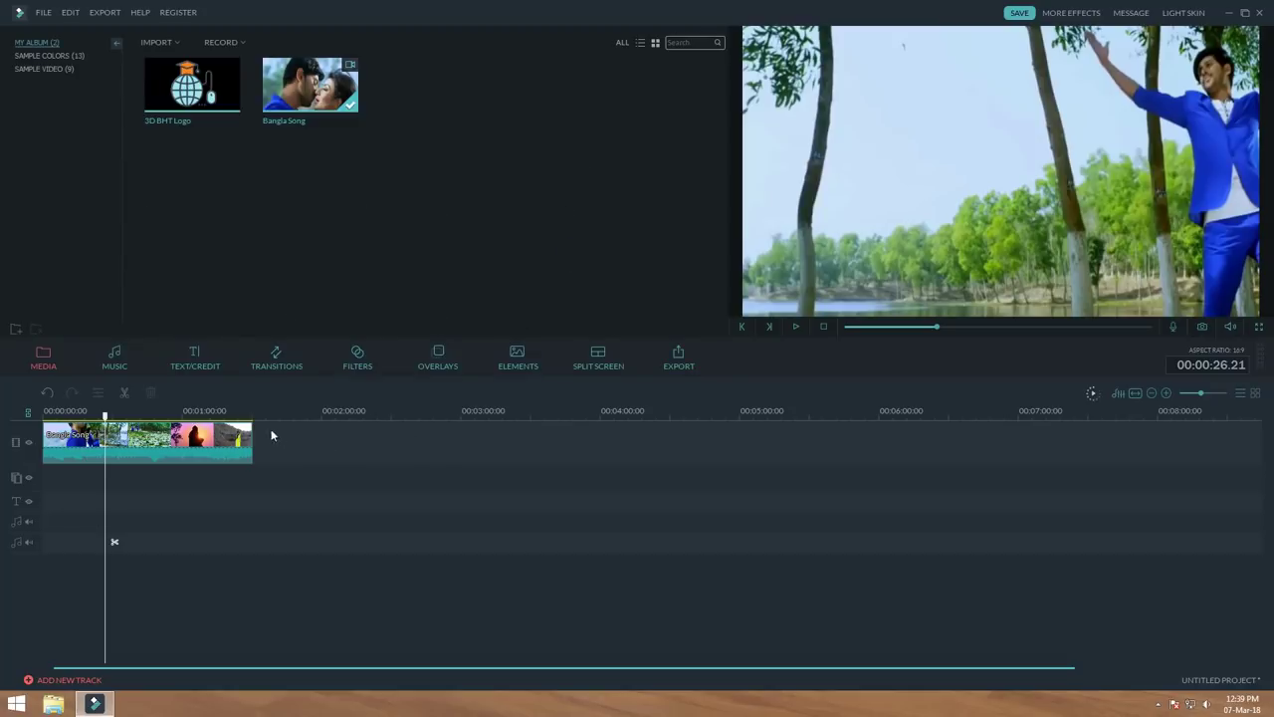
- Insert a freeze frame into the Bangla Song clip at 00:01:08.07
left_click(218, 434)
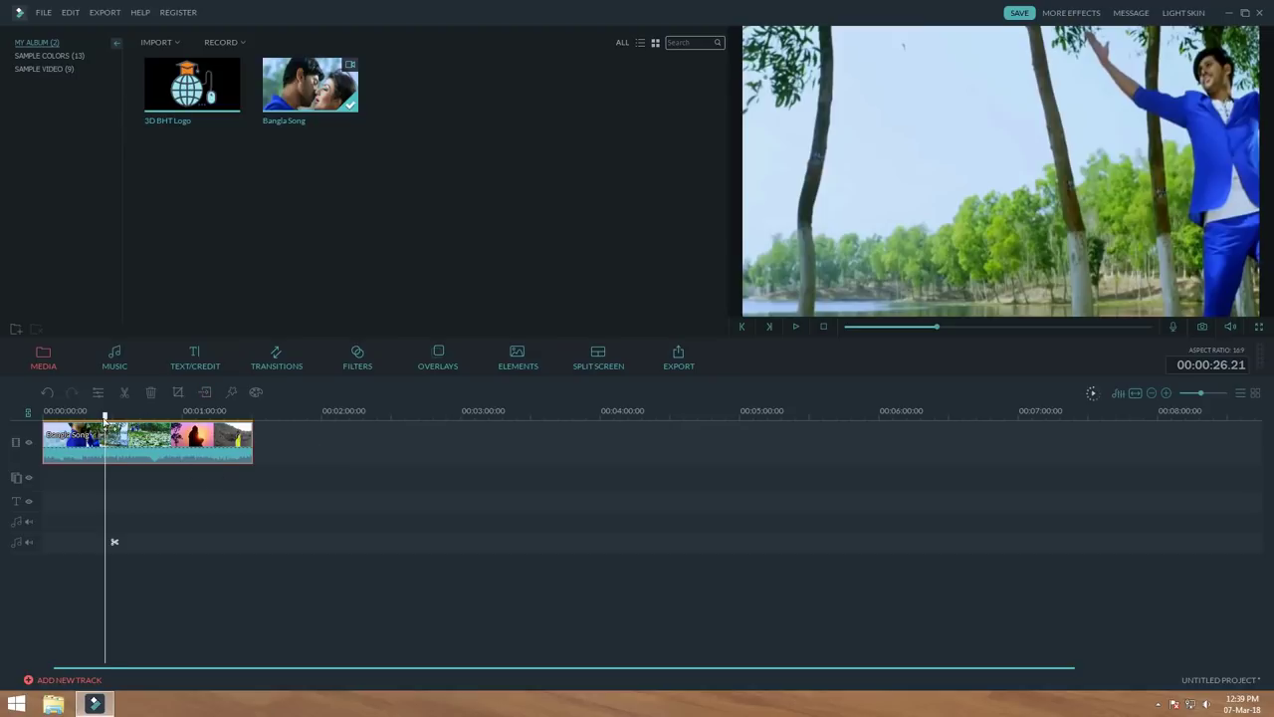
left_click_drag(104, 412, 201, 412)
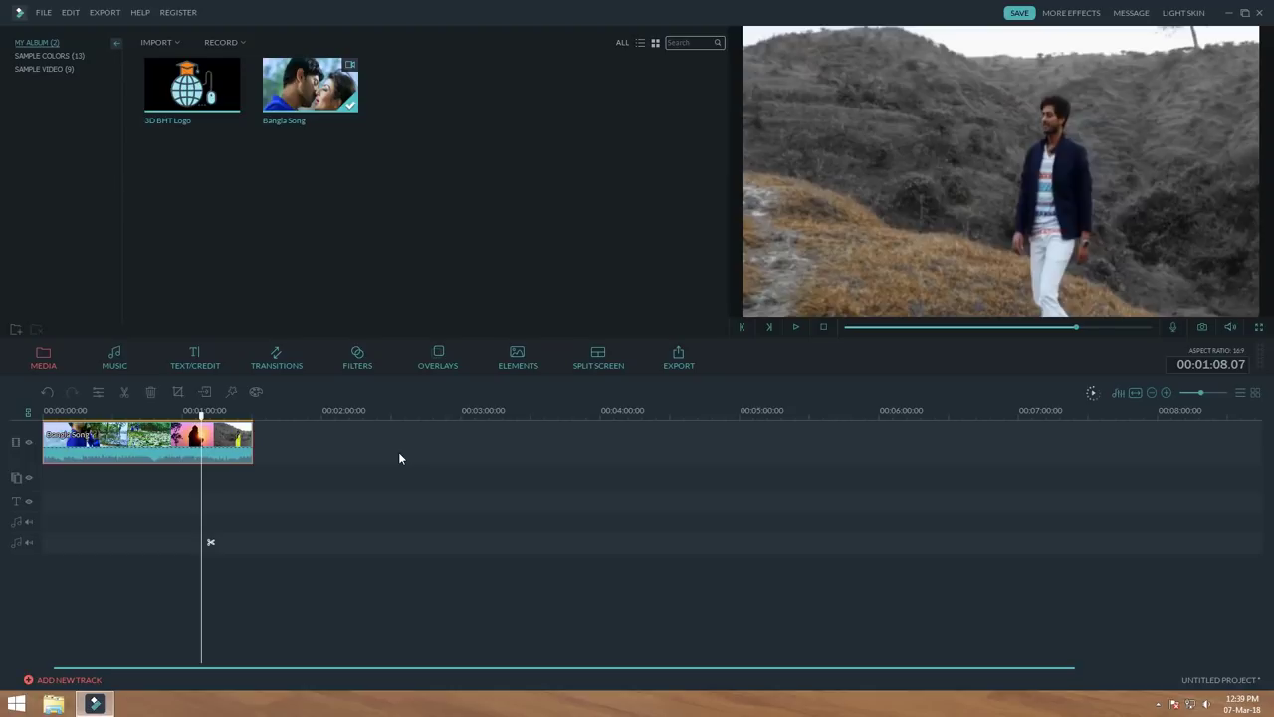
left_click(205, 394)
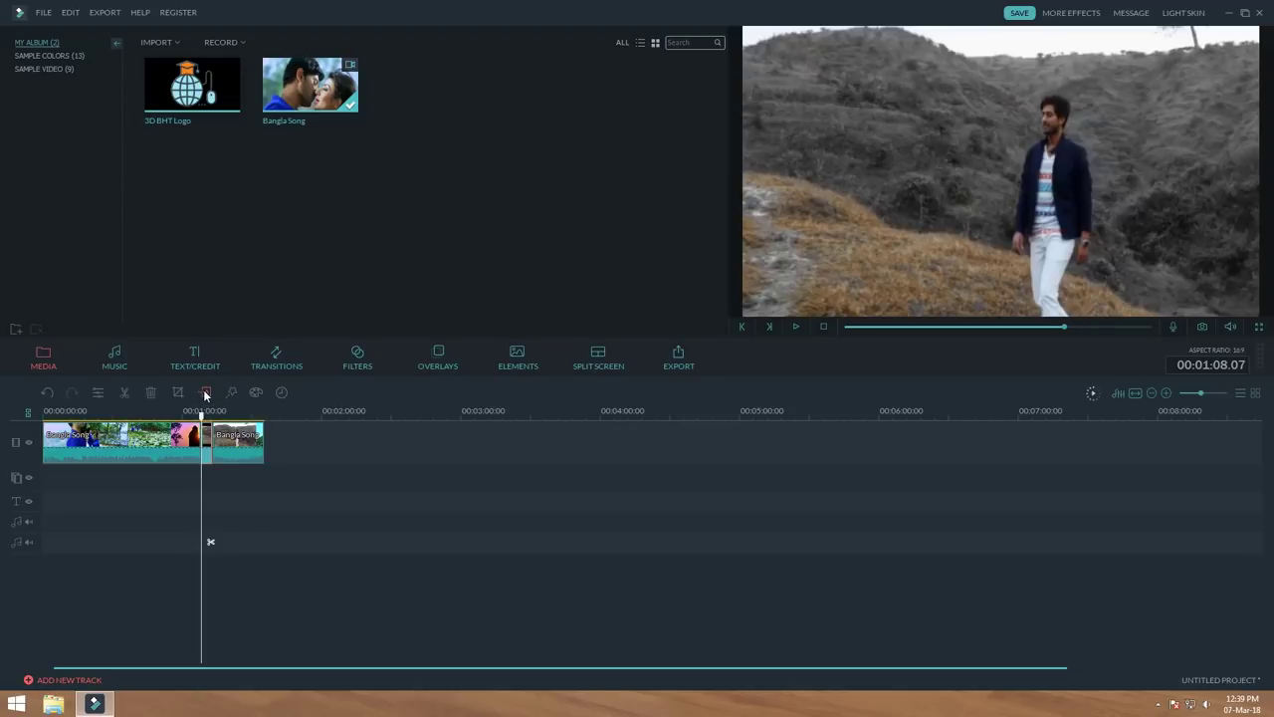
- Move the freeze frame behind the last part of the Bangla Song clip and scrub over it to 00:01:32.21
left_click(210, 448)
key("Delete")
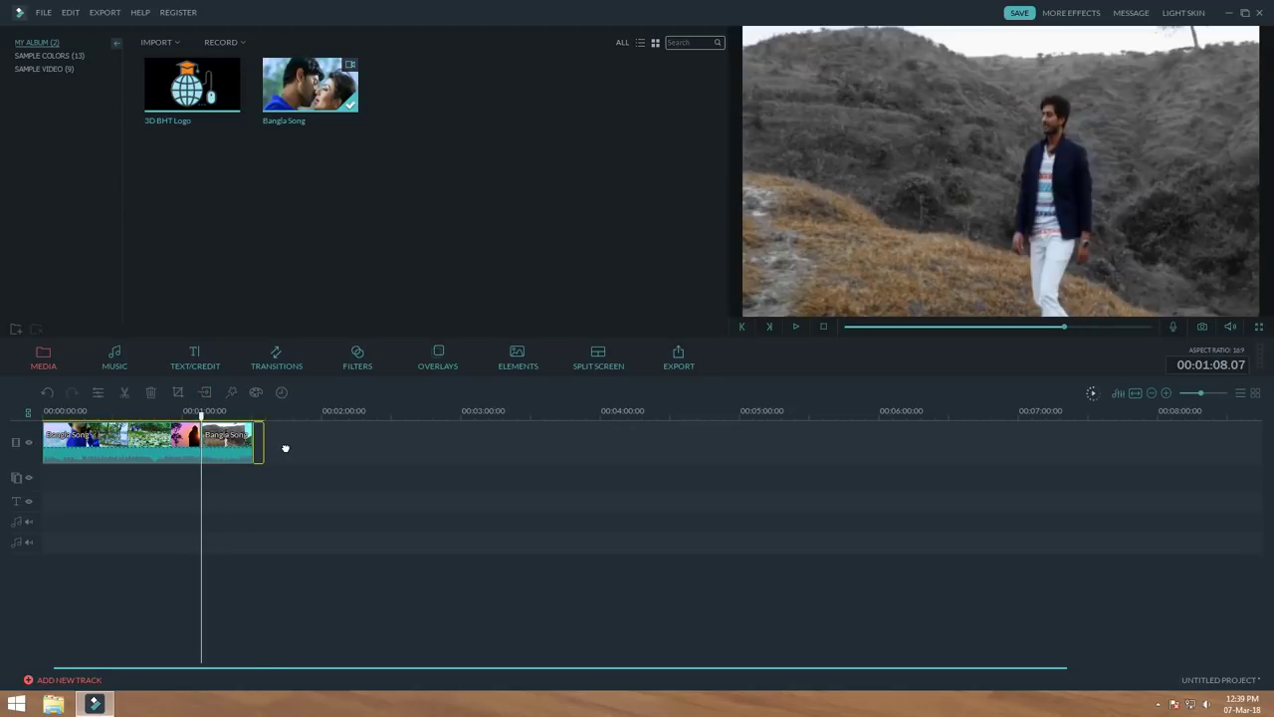
left_click(285, 448)
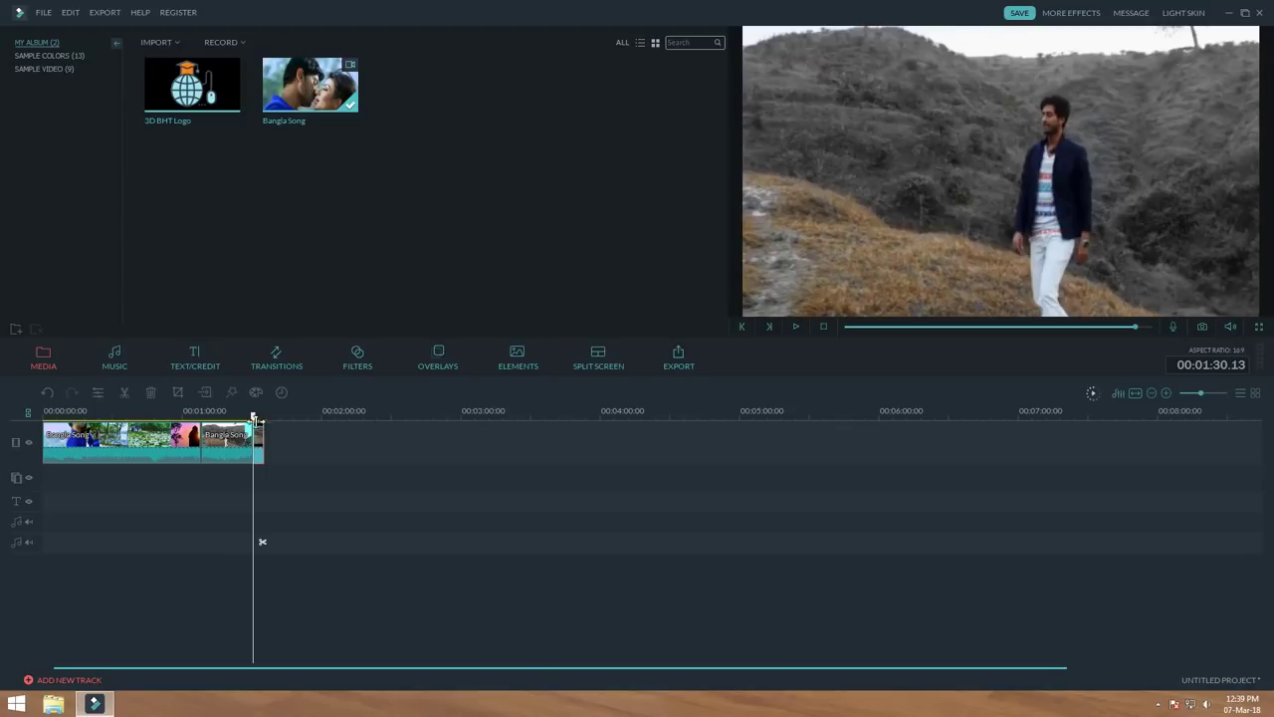
left_click_drag(255, 419, 267, 459)
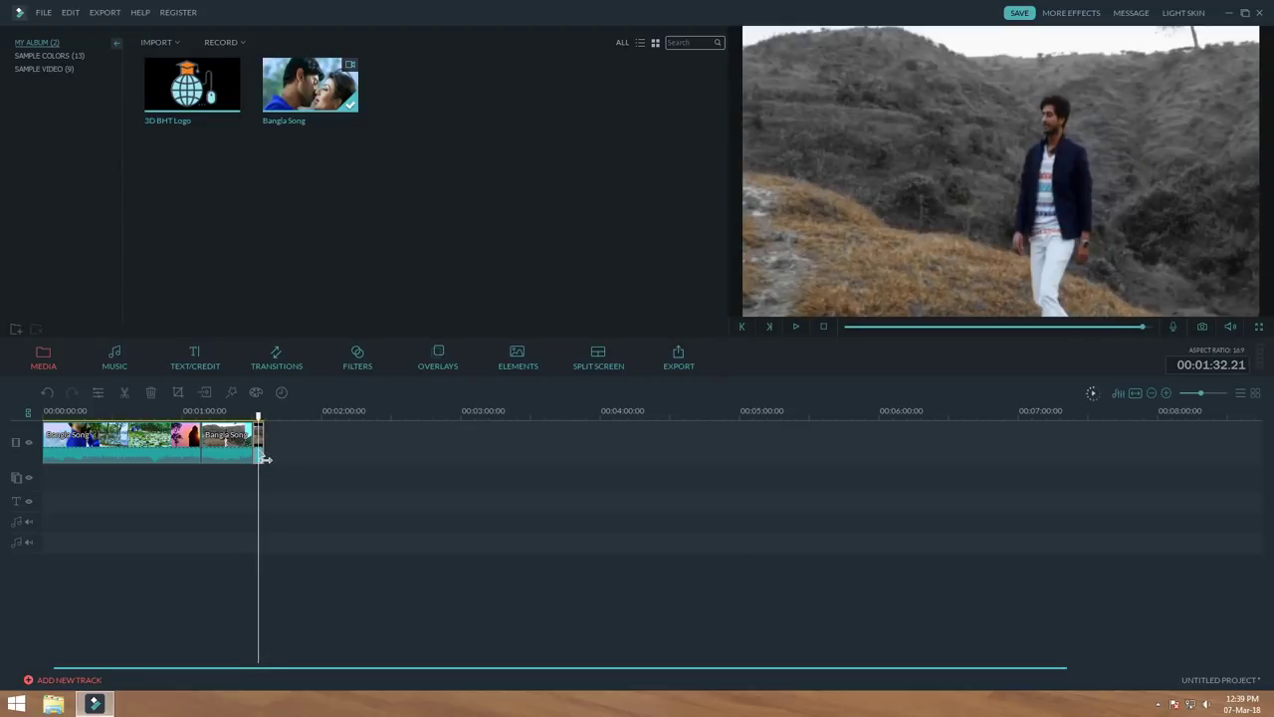
- Undo the freeze frame's move and its insertion into the Bangla Song clip
mouse_move(260, 452)
key("ctrl+z")
key("ctrl+z")
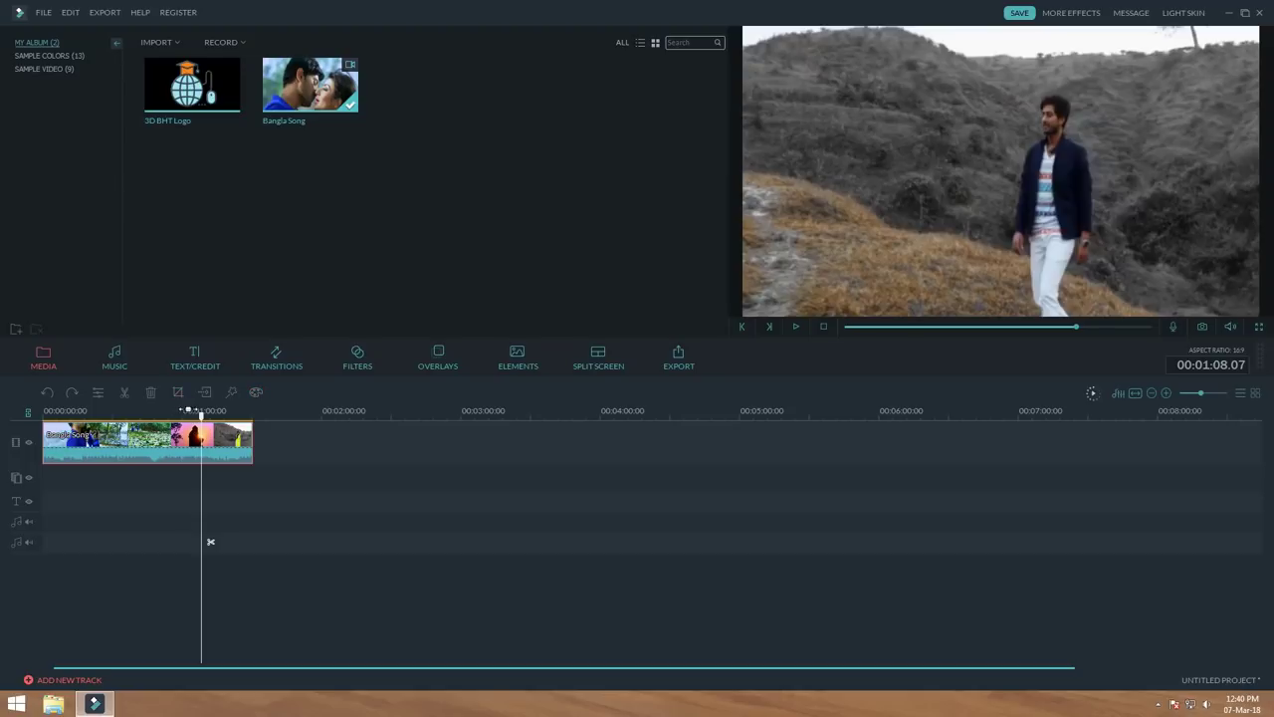
- With the playhead at about 00:00:44, try warmer white balance temperatures for the clip in Advanced Color Tuning and return the temperature to 0
left_click_drag(204, 418, 145, 416)
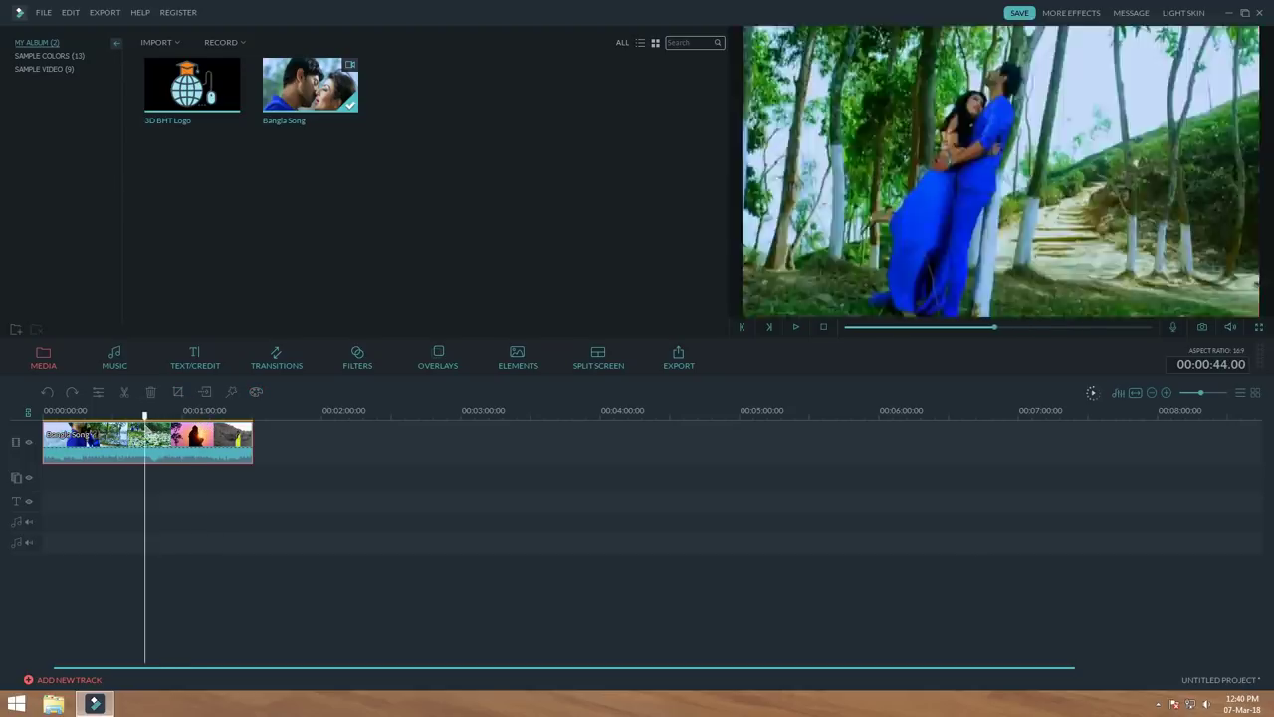
left_click(255, 394)
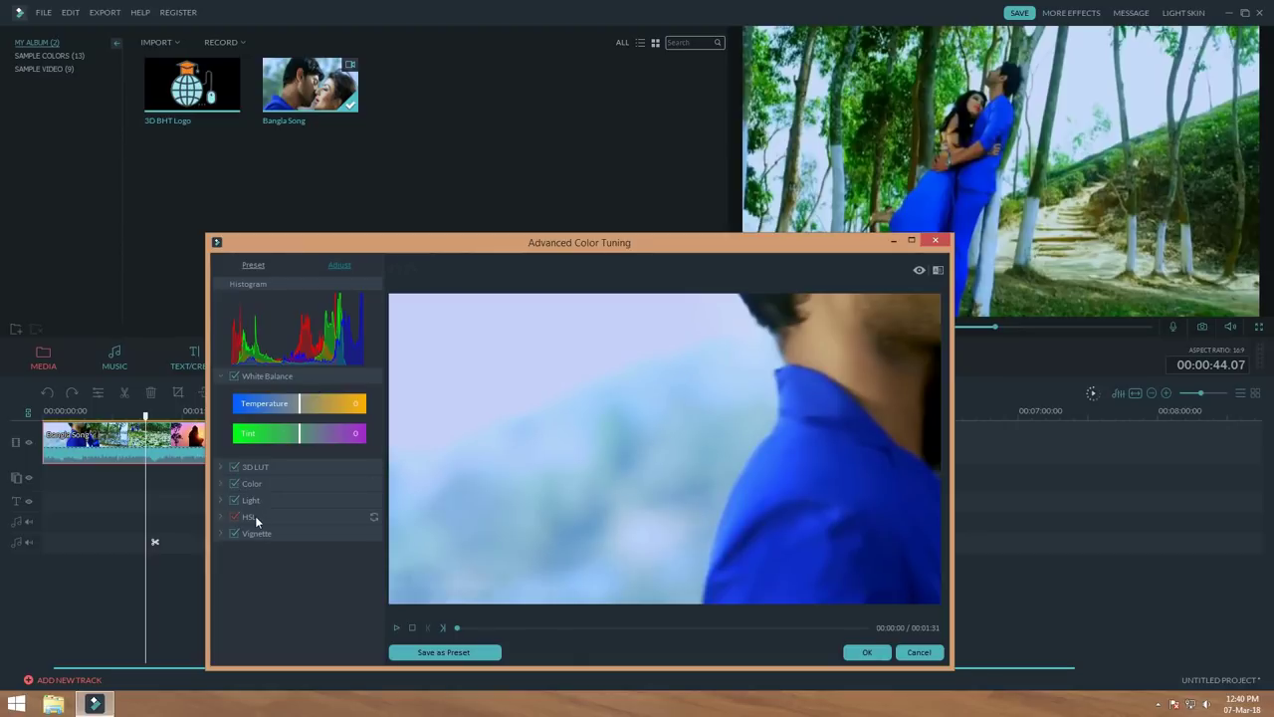
left_click(234, 515)
left_click_drag(299, 408, 341, 404)
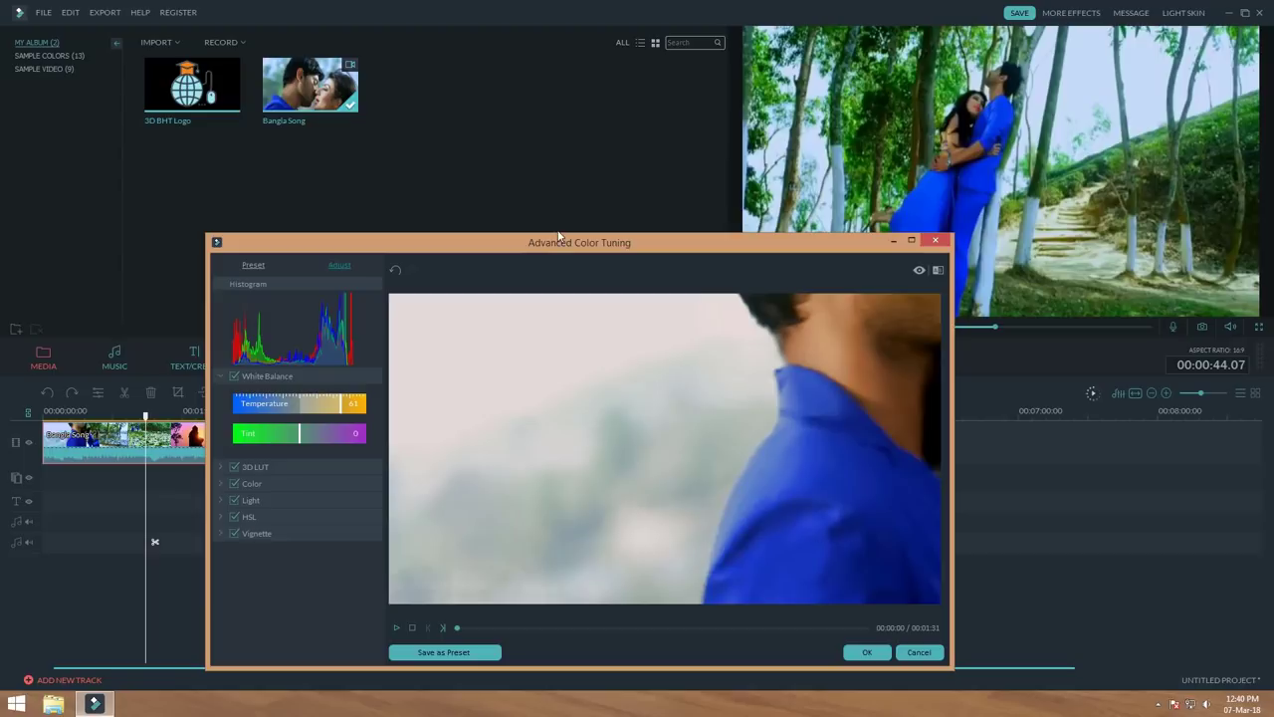
left_click_drag(553, 246, 583, 156)
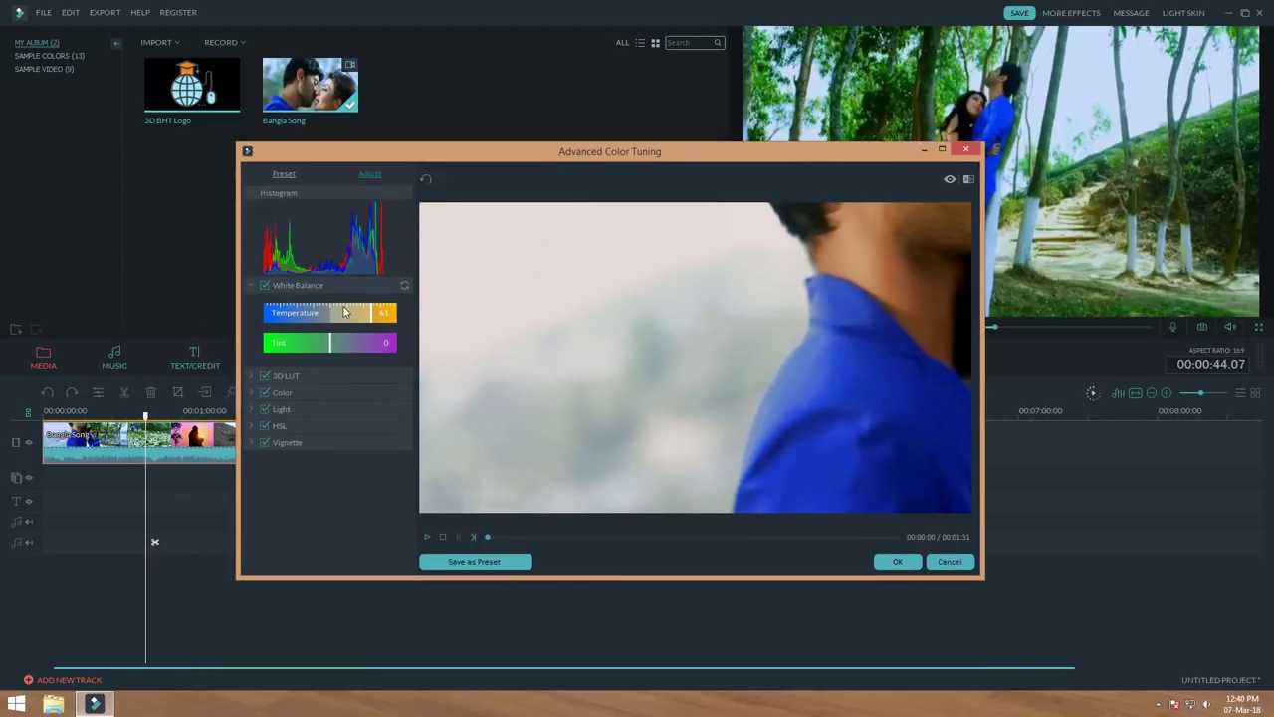
left_click_drag(375, 314, 388, 314)
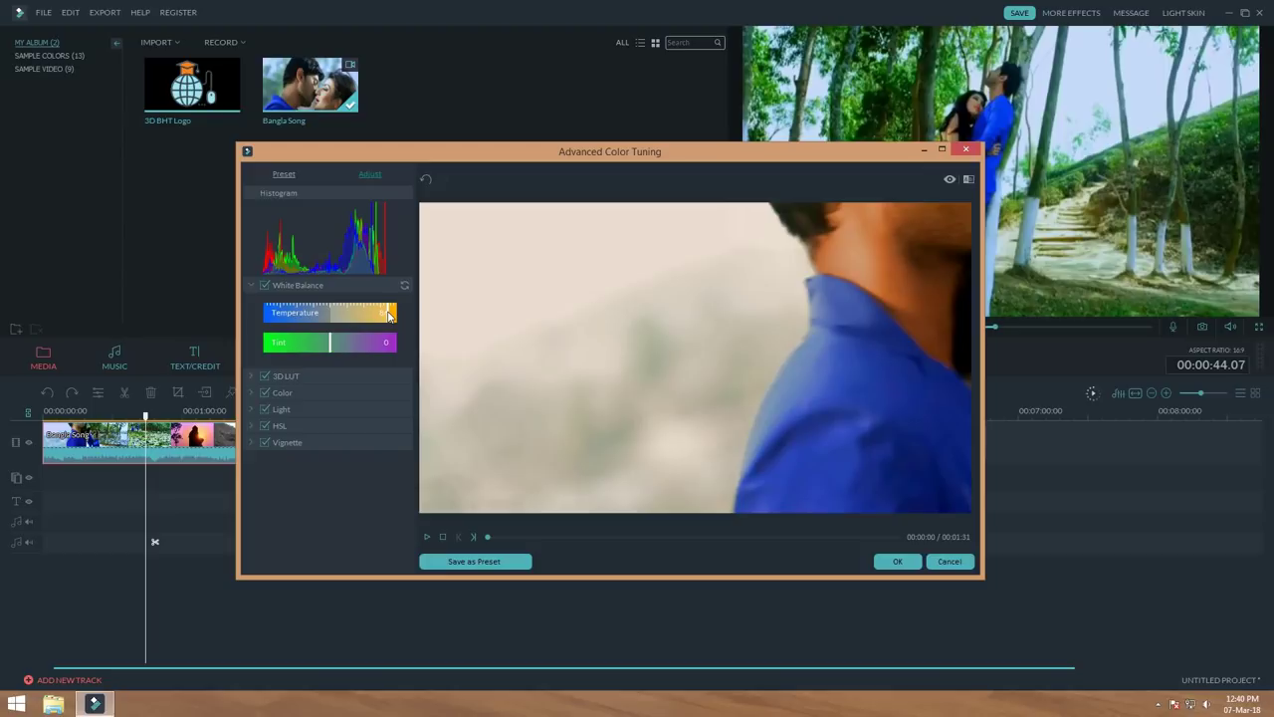
left_click_drag(388, 315, 333, 317)
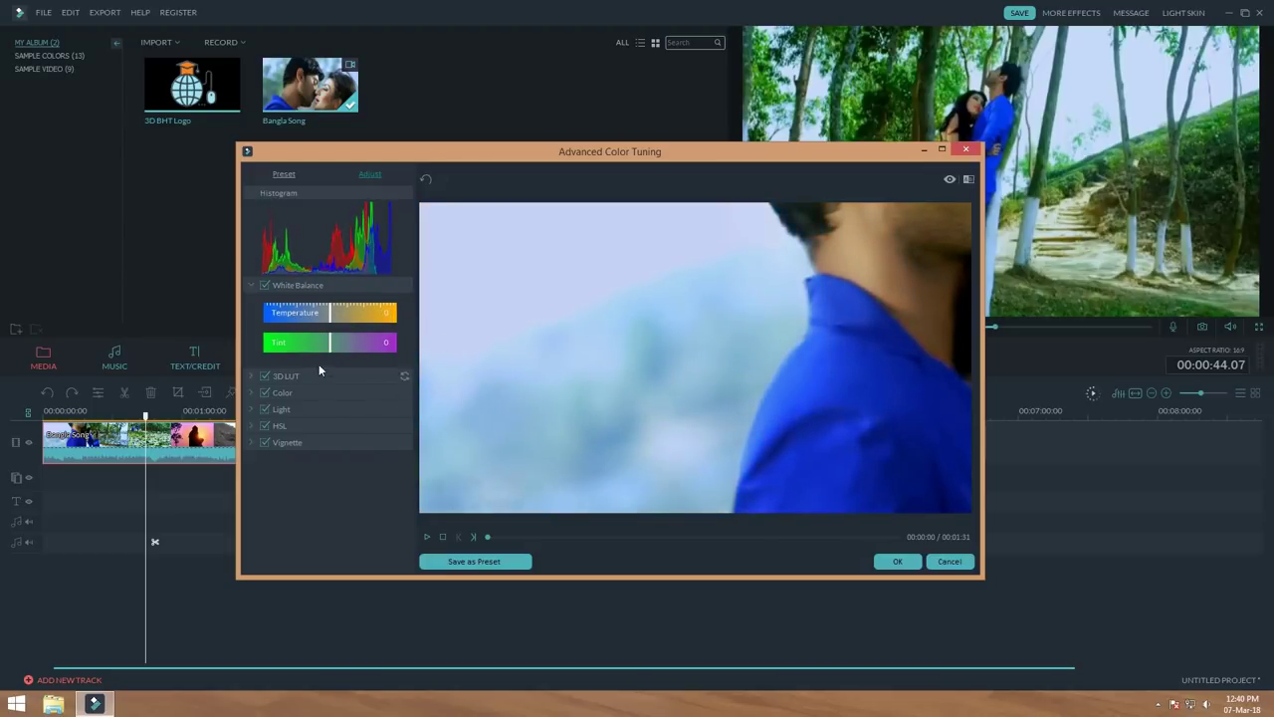
- Set the white balance tint to -1 and apply the color tuning to the Bangla Song clip
mouse_move(332, 349)
left_mouse_down()
mouse_move(269, 343)
mouse_move(331, 353)
left_mouse_up()
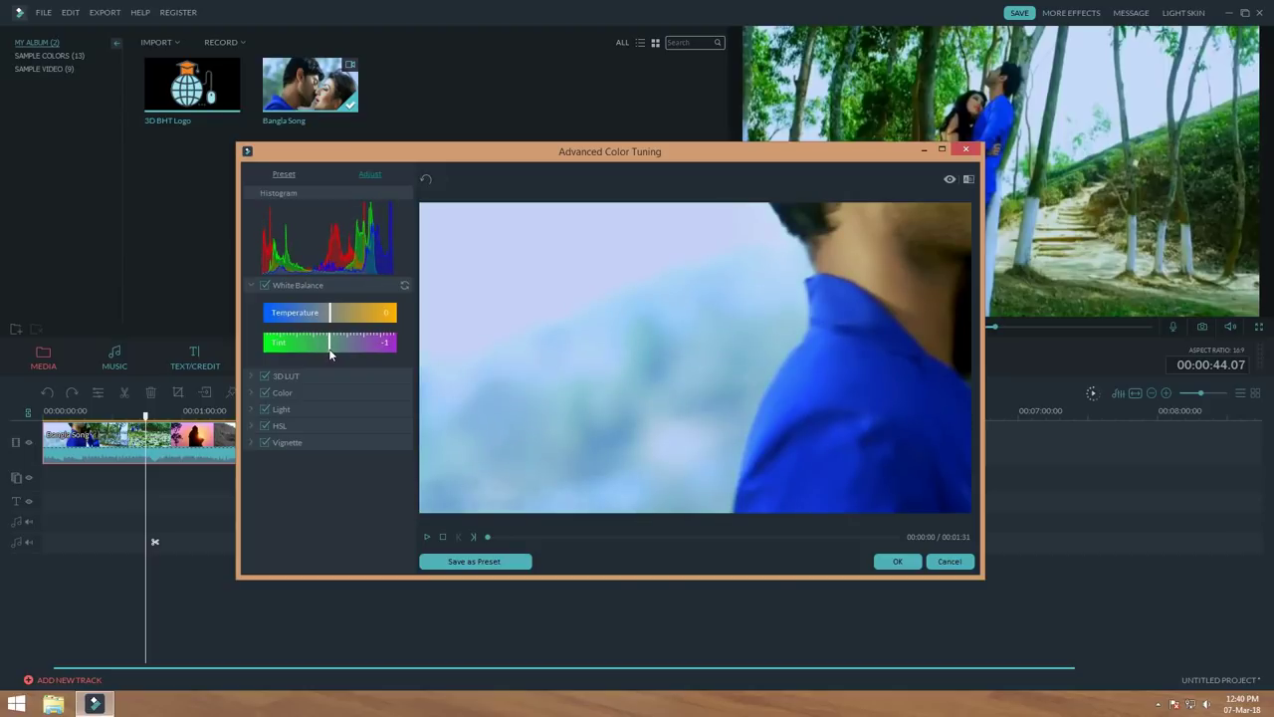
left_click(897, 562)
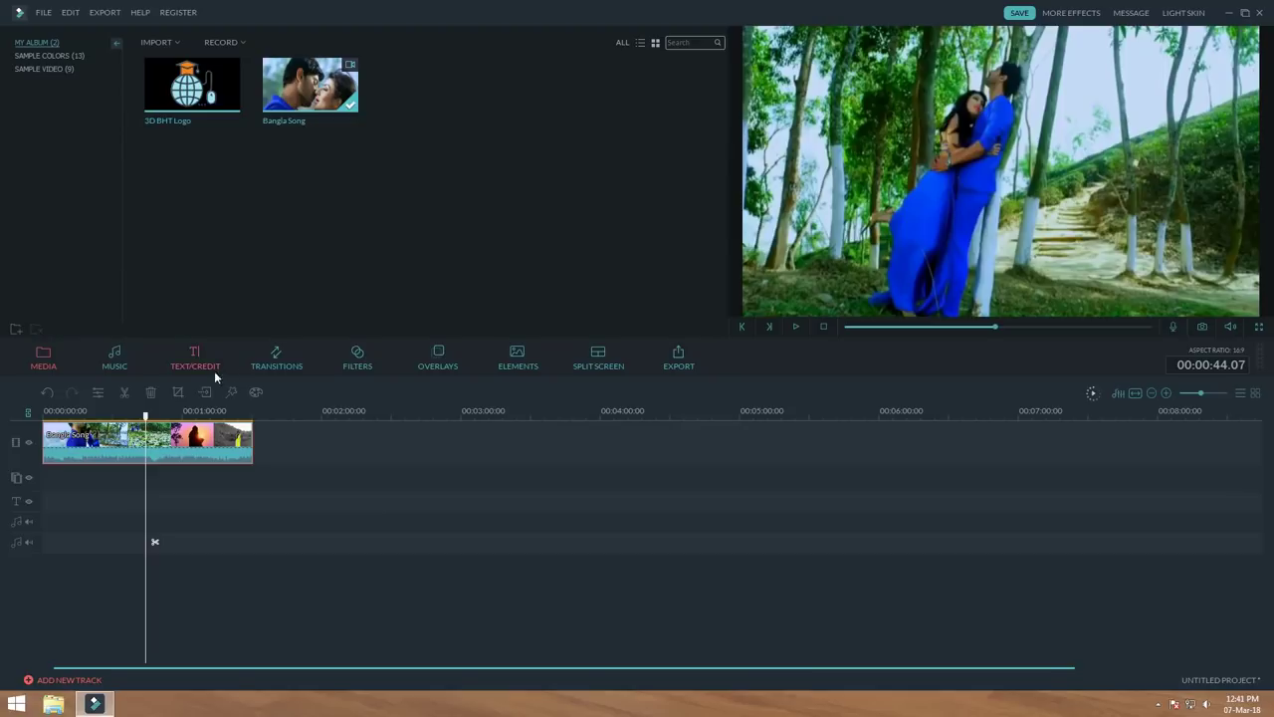
- Add the Drift - Drift music to the audio track and move it to the start of the timeline
left_click(115, 364)
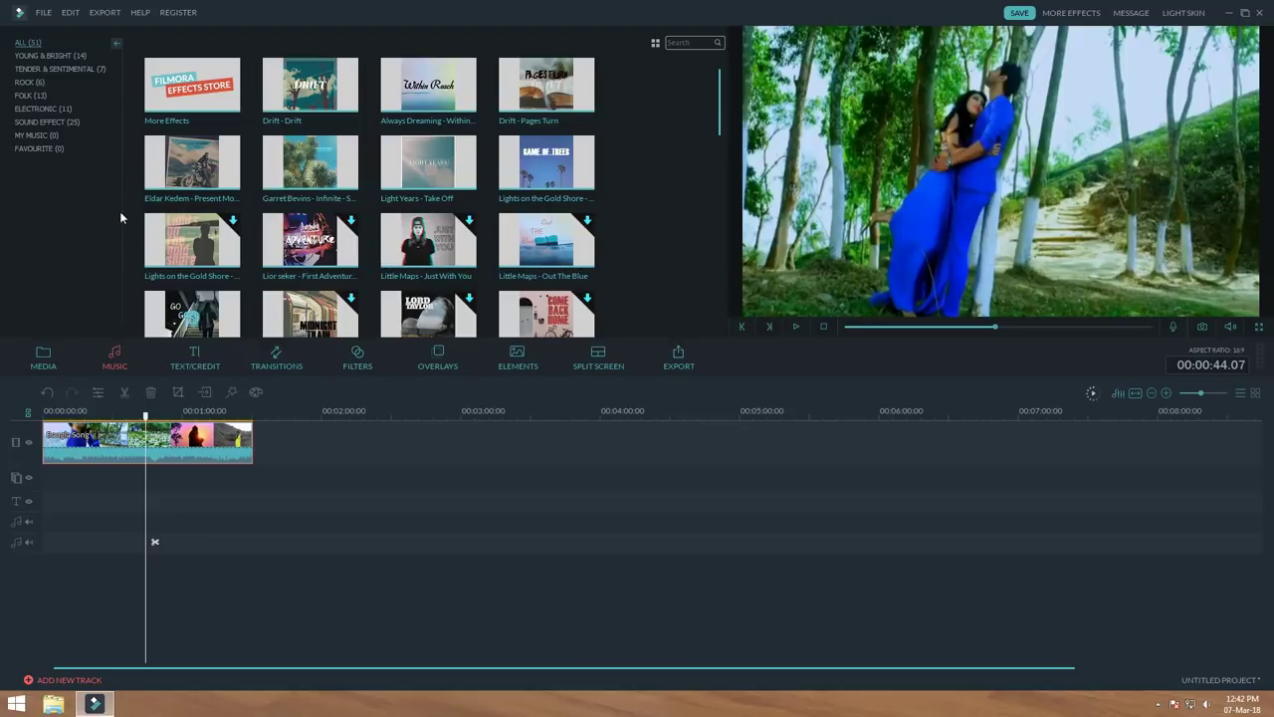
left_click(313, 88)
mouse_move(314, 94)
left_click(311, 90)
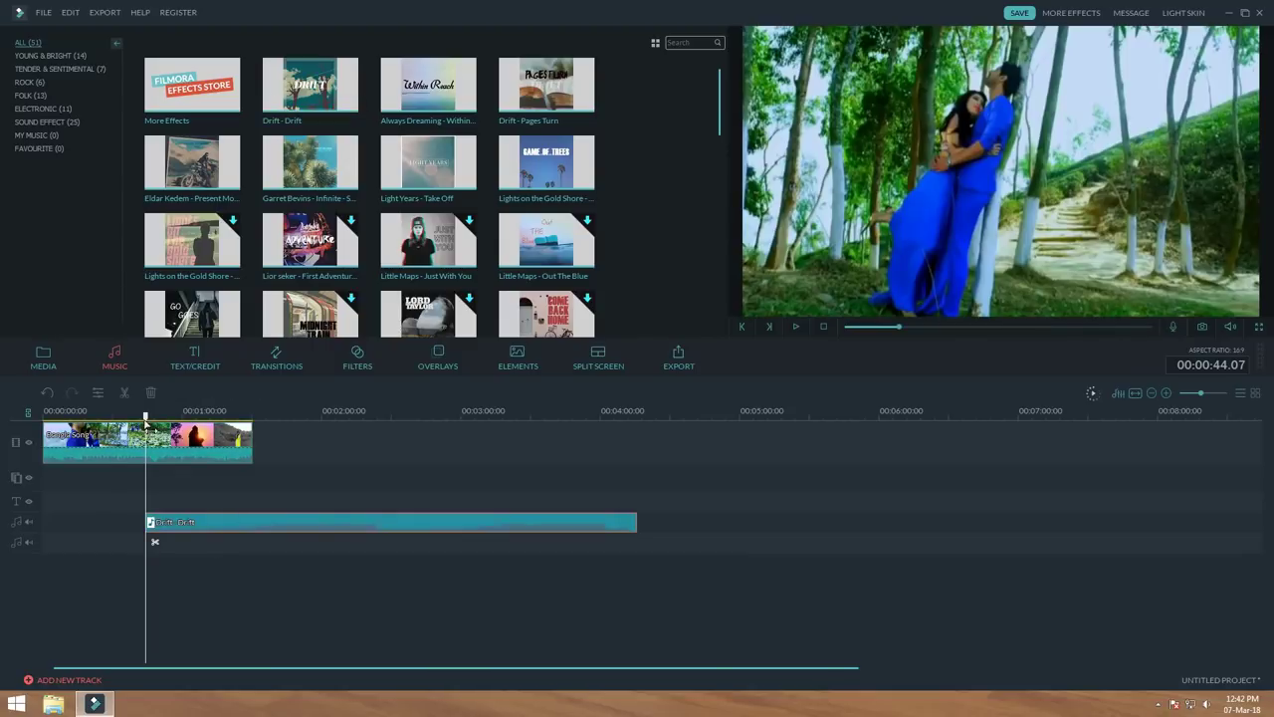
left_click_drag(147, 426, 88, 438)
left_click_drag(157, 528, 66, 528)
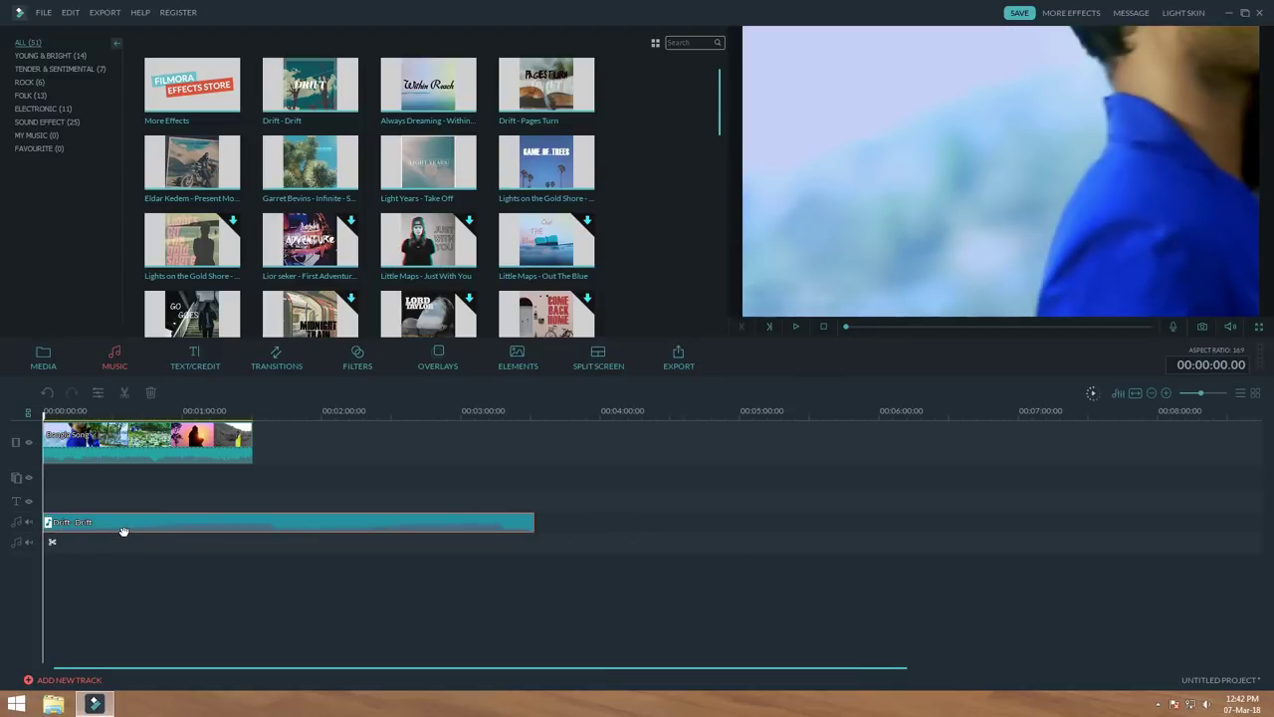
- Delete the Drift - Drift music, place it again at the start of the audio track and play the first seconds
key("Delete")
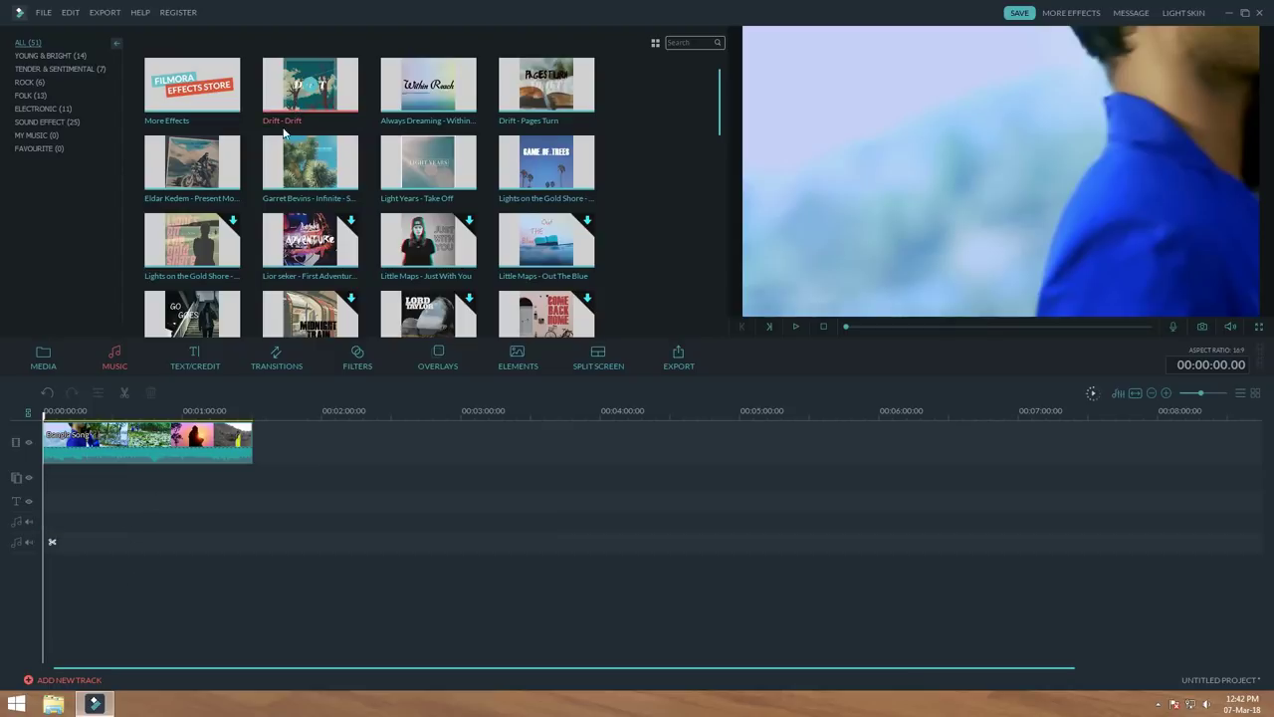
left_click_drag(292, 101, 50, 528)
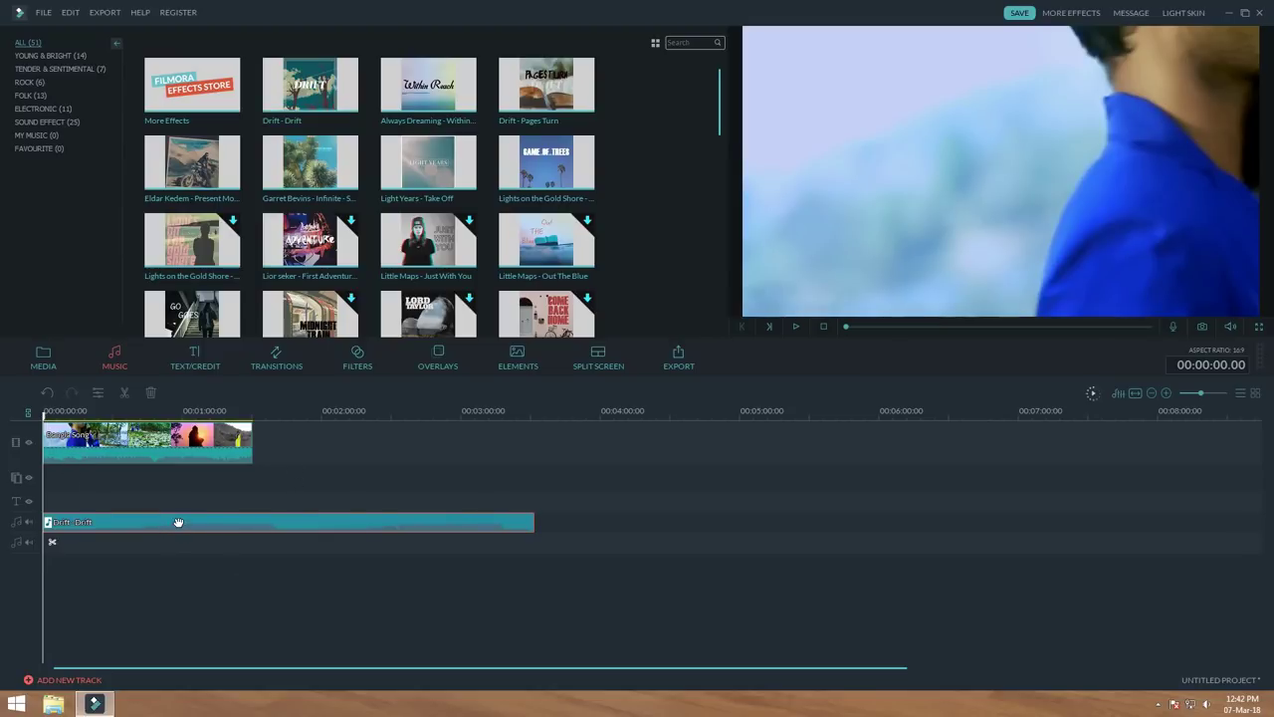
key("space")
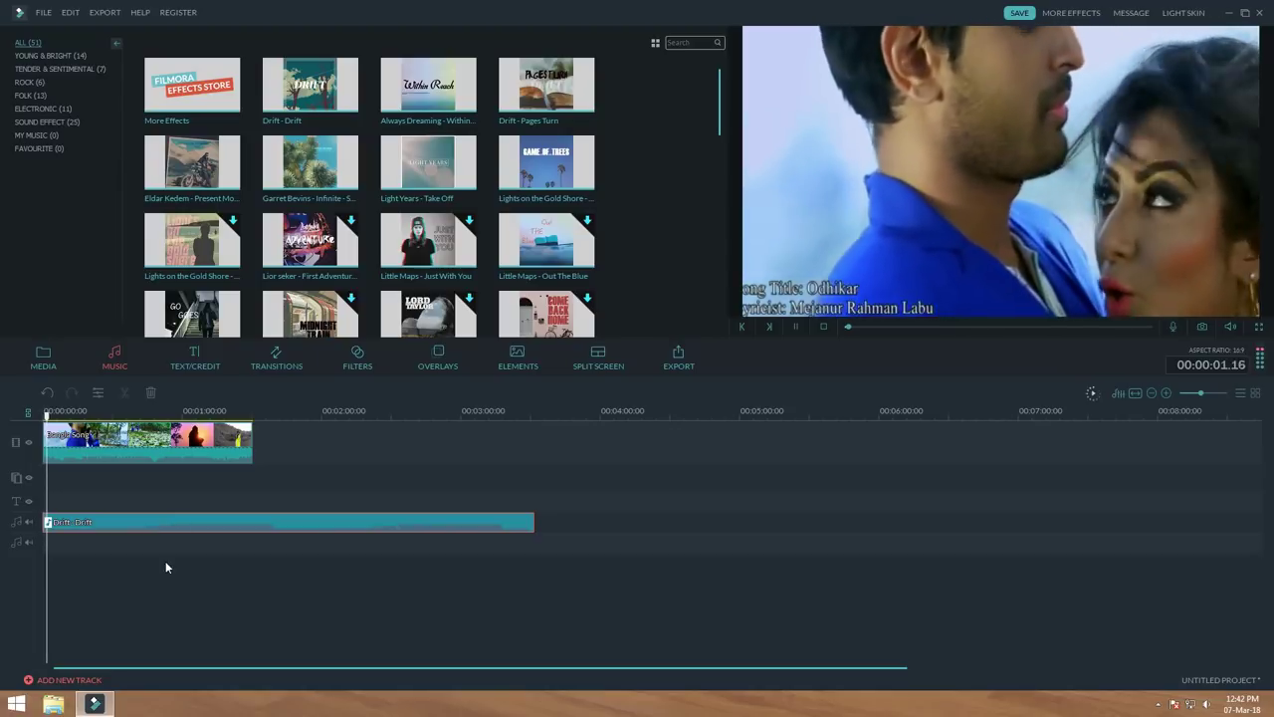
key("space")
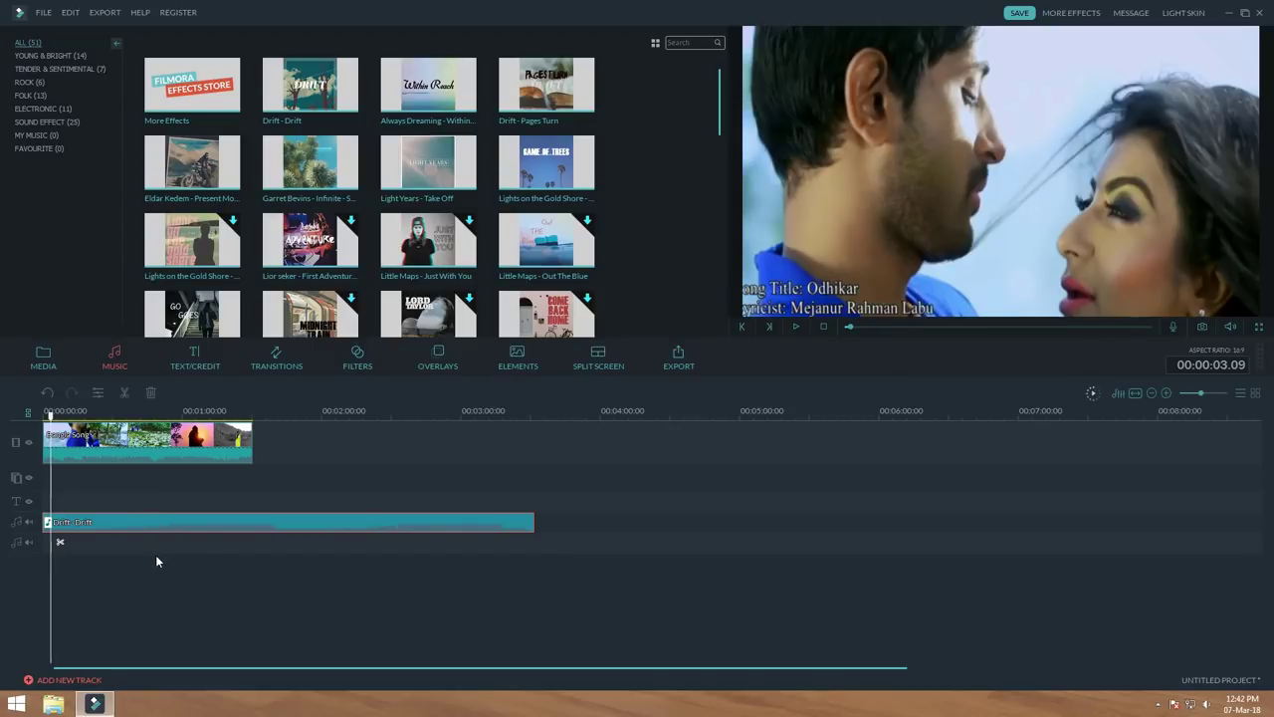
- Examine the Bangla Song clip's audio settings, such as volume, fades and pitch, and close them without changes
left_click(170, 434)
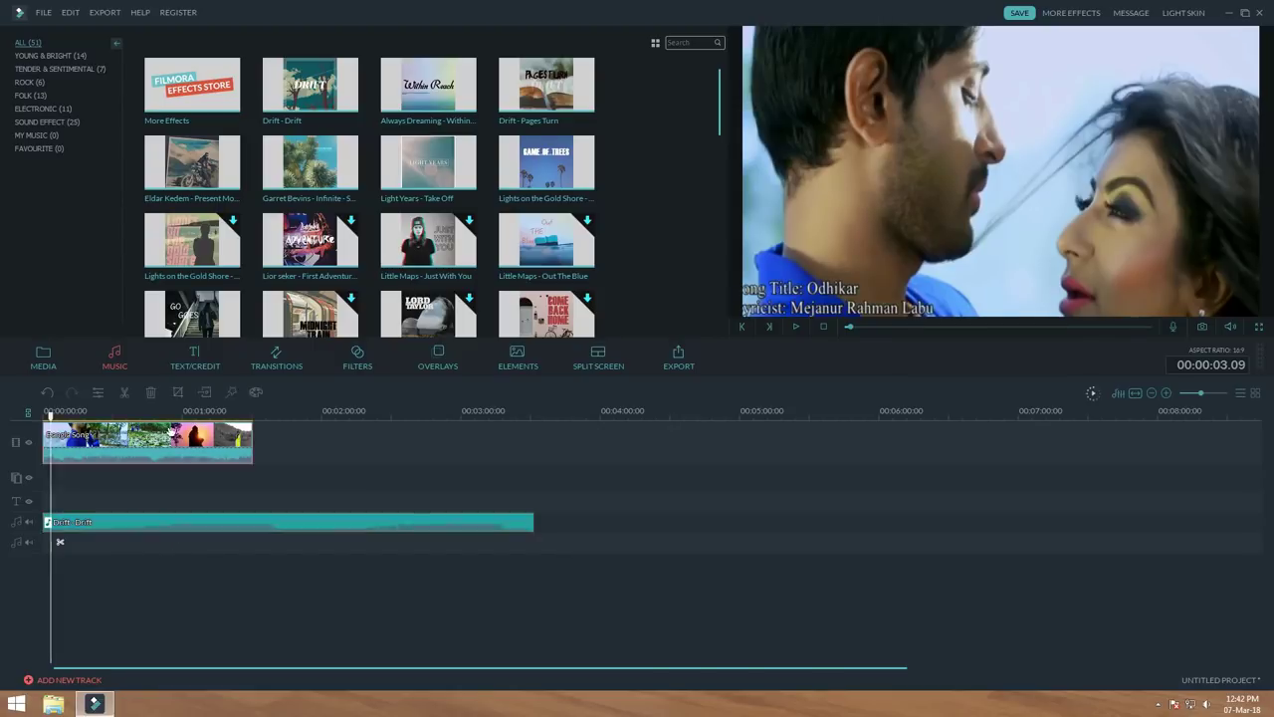
left_click(98, 393)
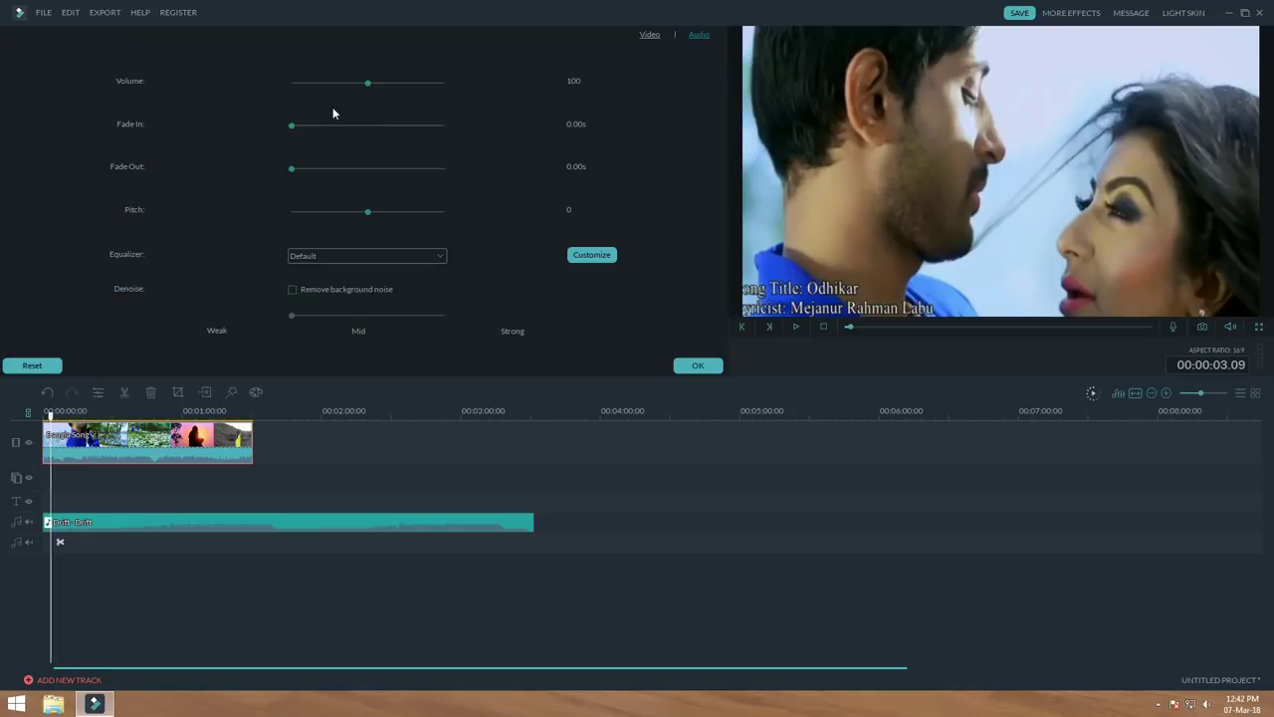
left_click(304, 615)
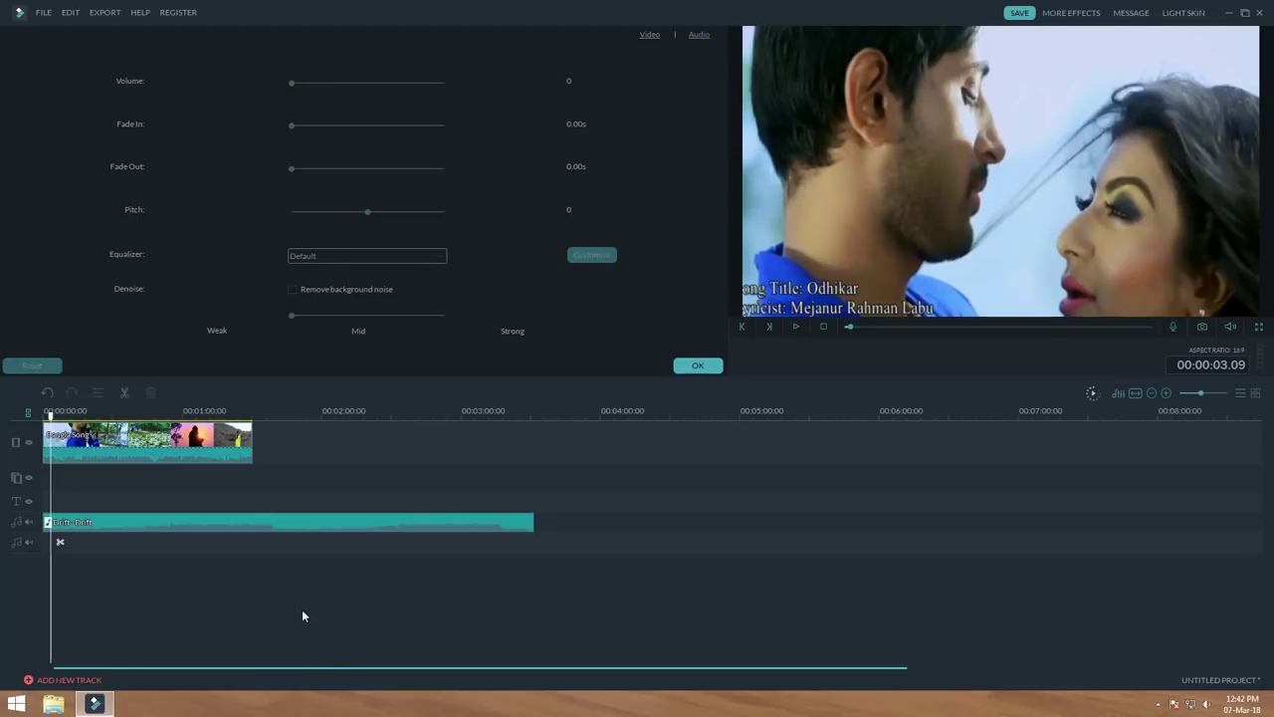
left_click(698, 366)
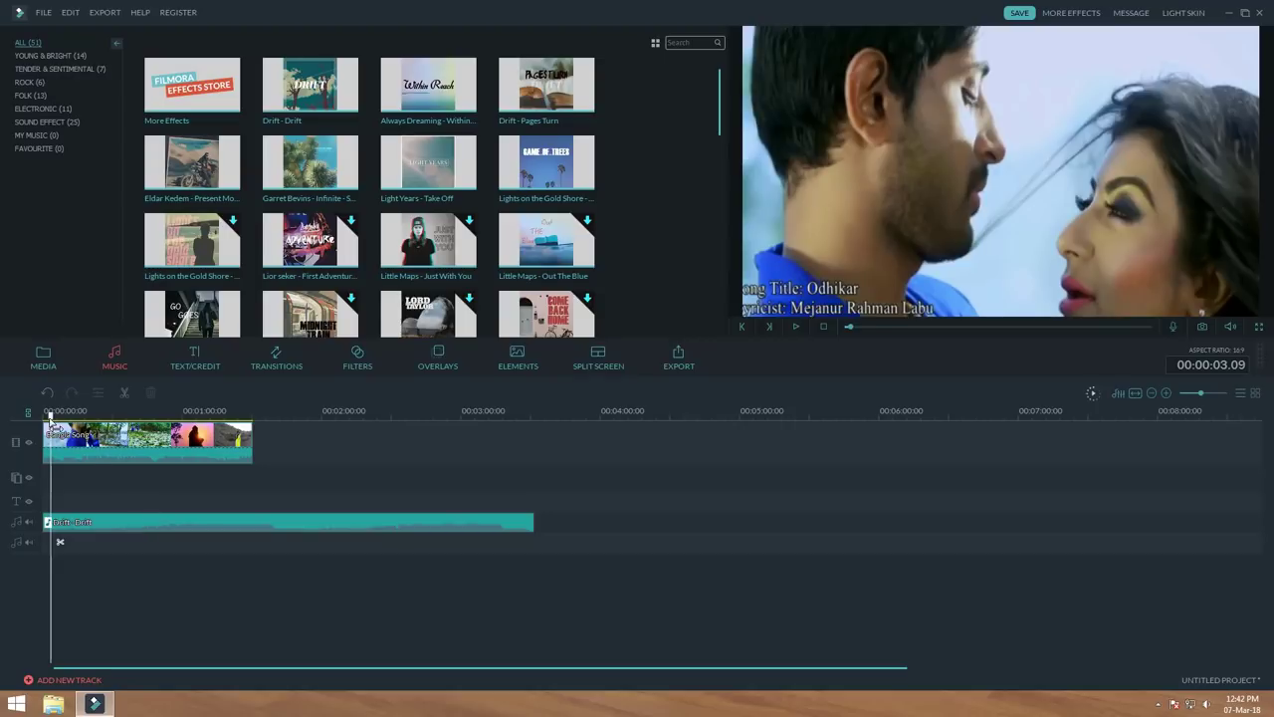
- Play the Bangla Song clip together with the background music up to about 00:00:41
left_click_drag(51, 414, 101, 413)
key("space")
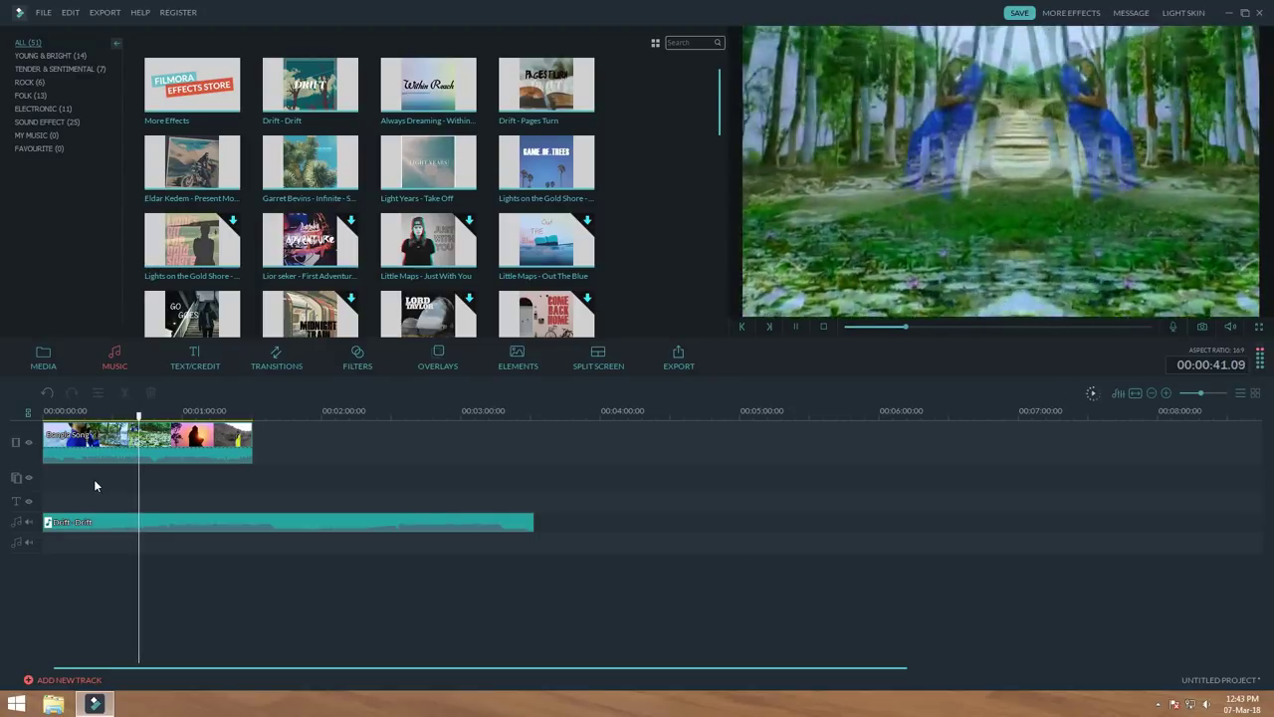
key("space")
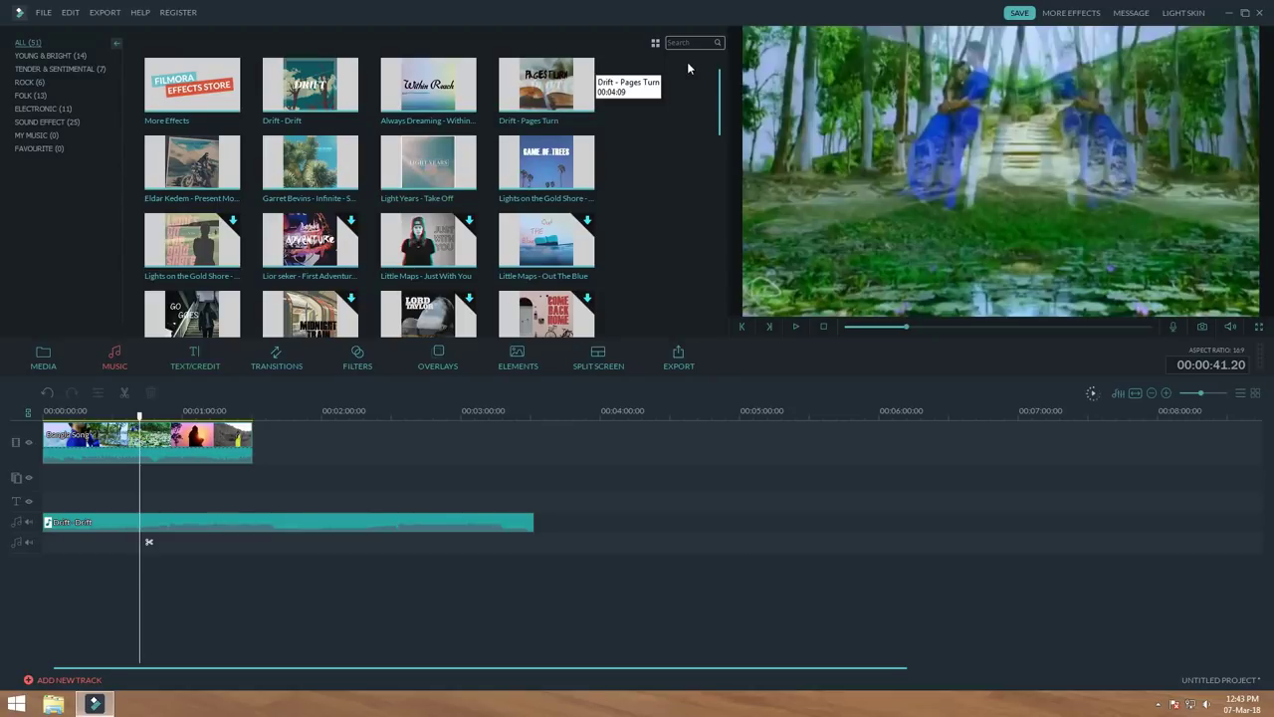
- Delete the Drift - Drift music from the audio track
left_click_drag(721, 86, 732, 58)
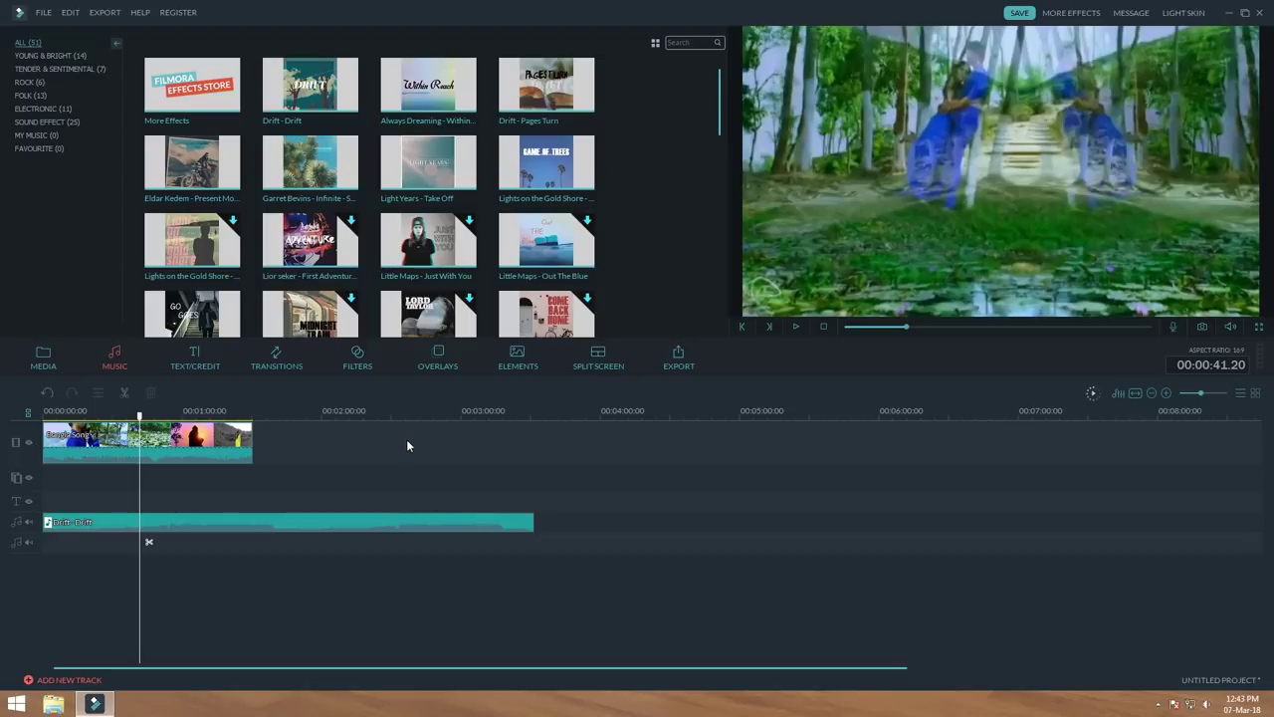
left_click(359, 528)
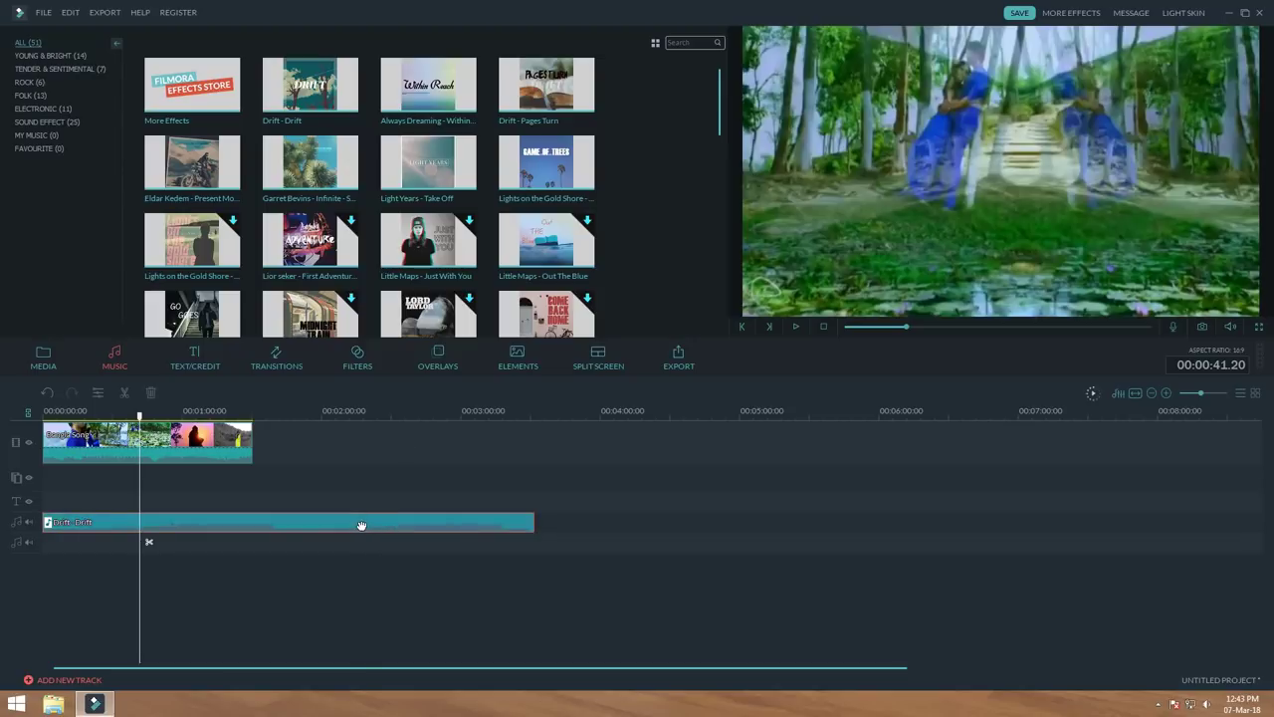
key("Delete")
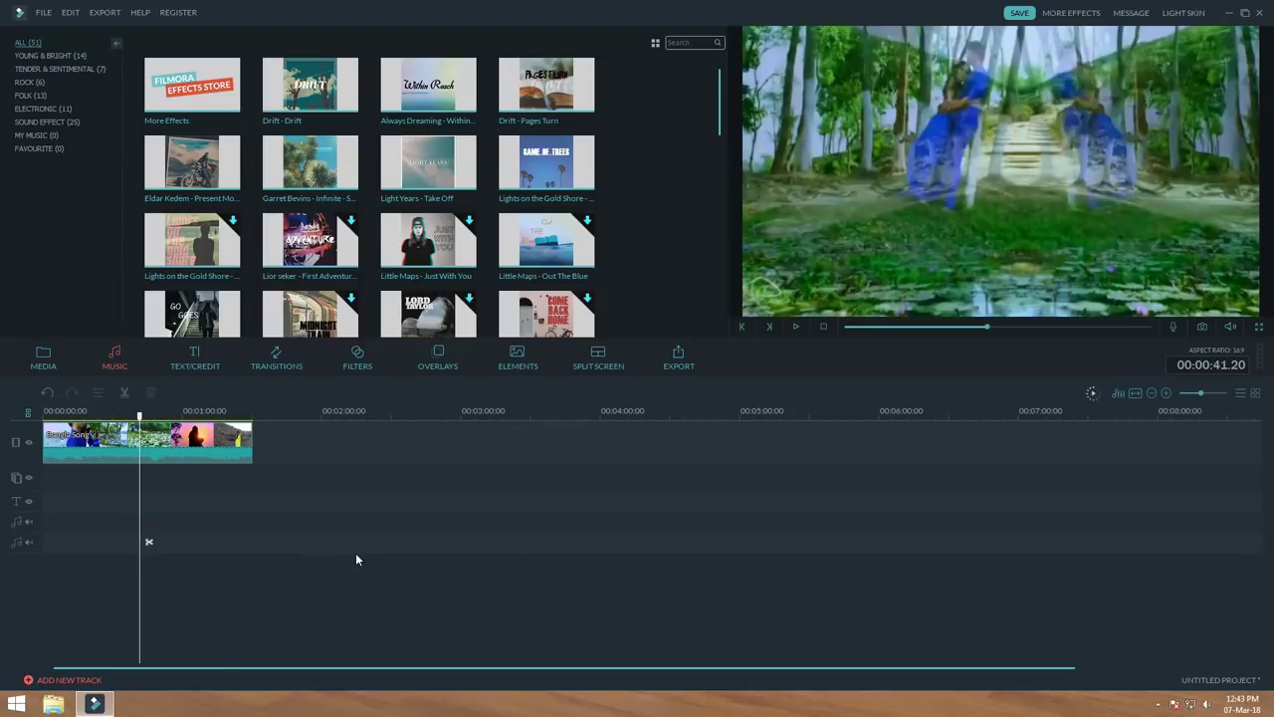
- Insert the Opener 10 title before the Bangla Song clip and scrub over it to 00:00:01.17
left_click(192, 358)
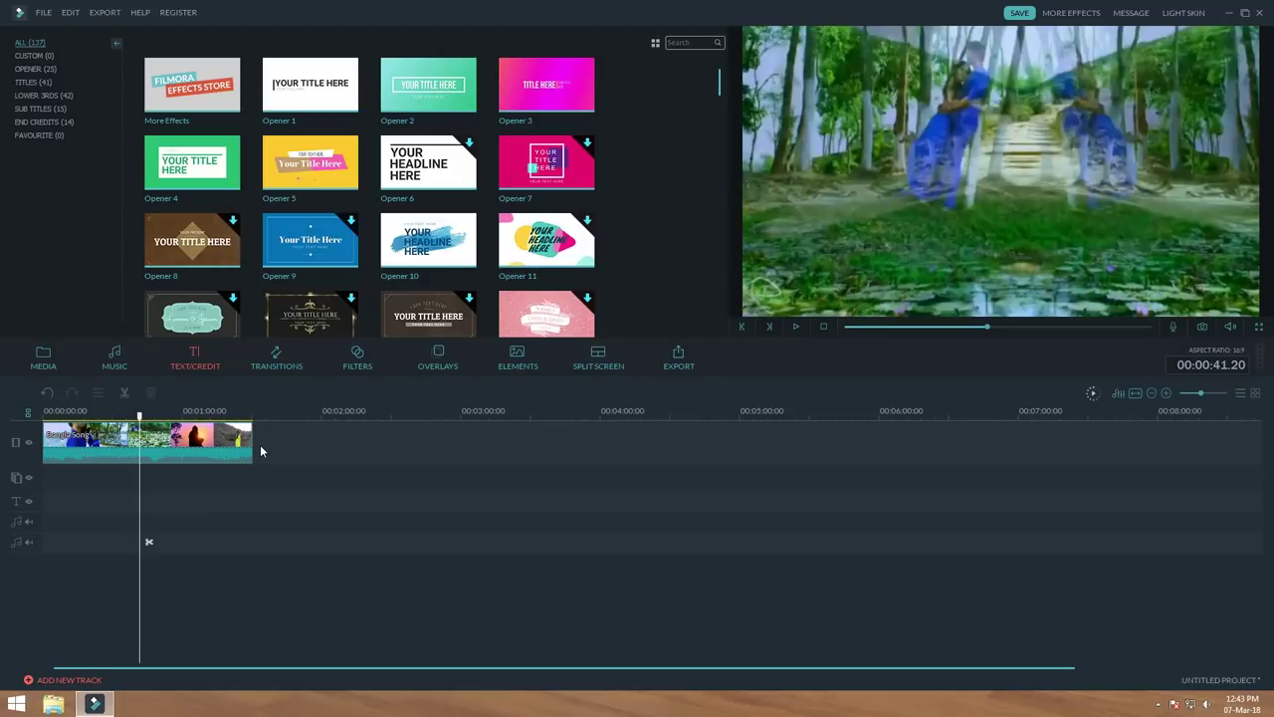
left_click(65, 430)
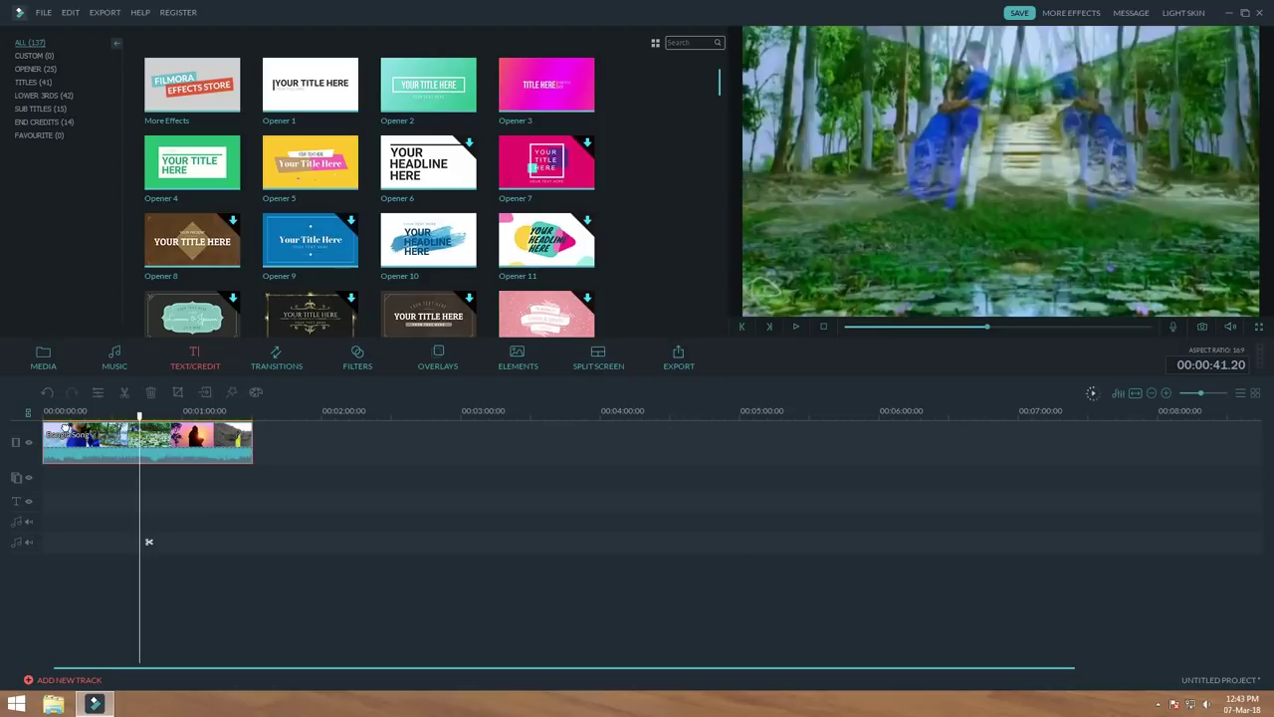
left_click_drag(66, 429, 76, 435)
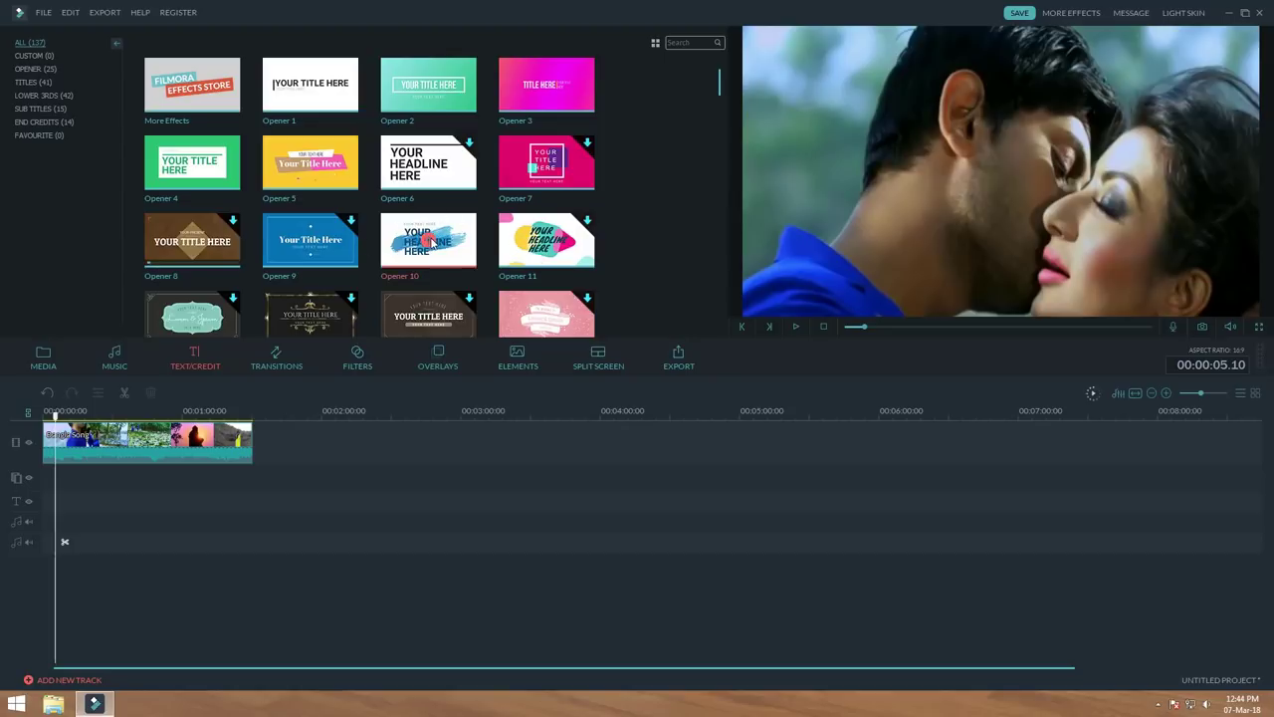
left_click(431, 242)
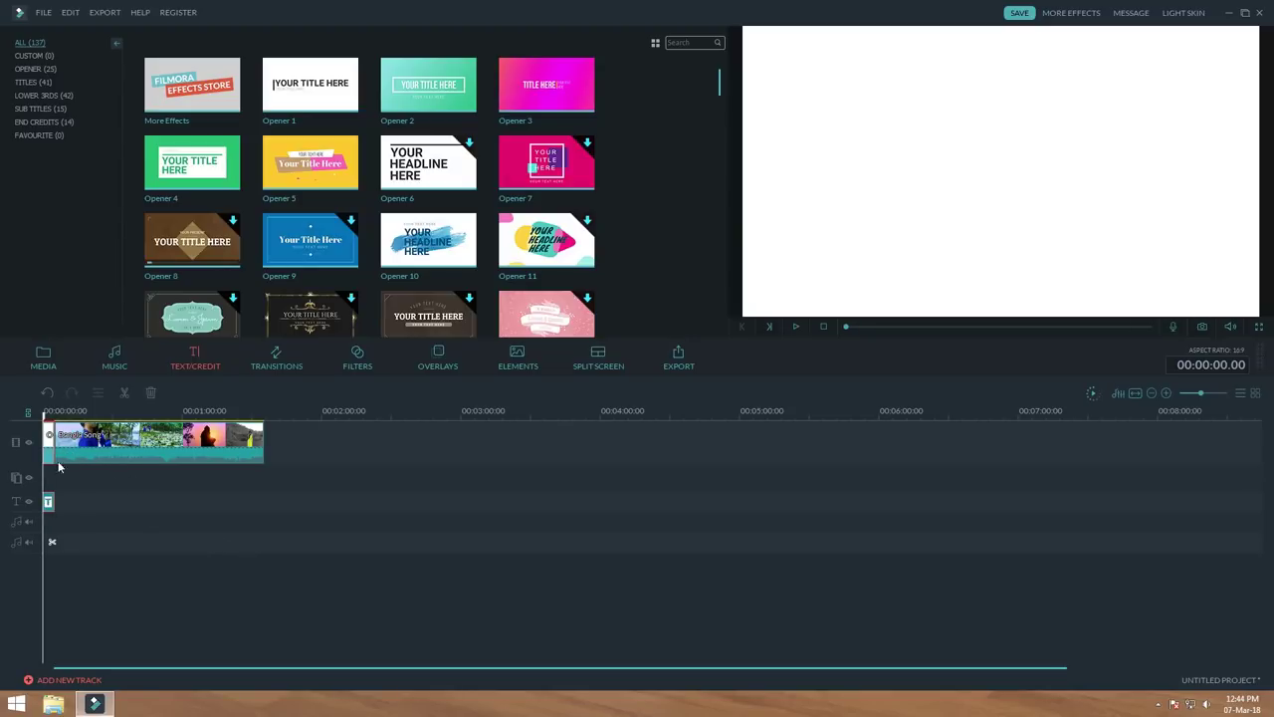
left_click_drag(44, 416, 45, 417)
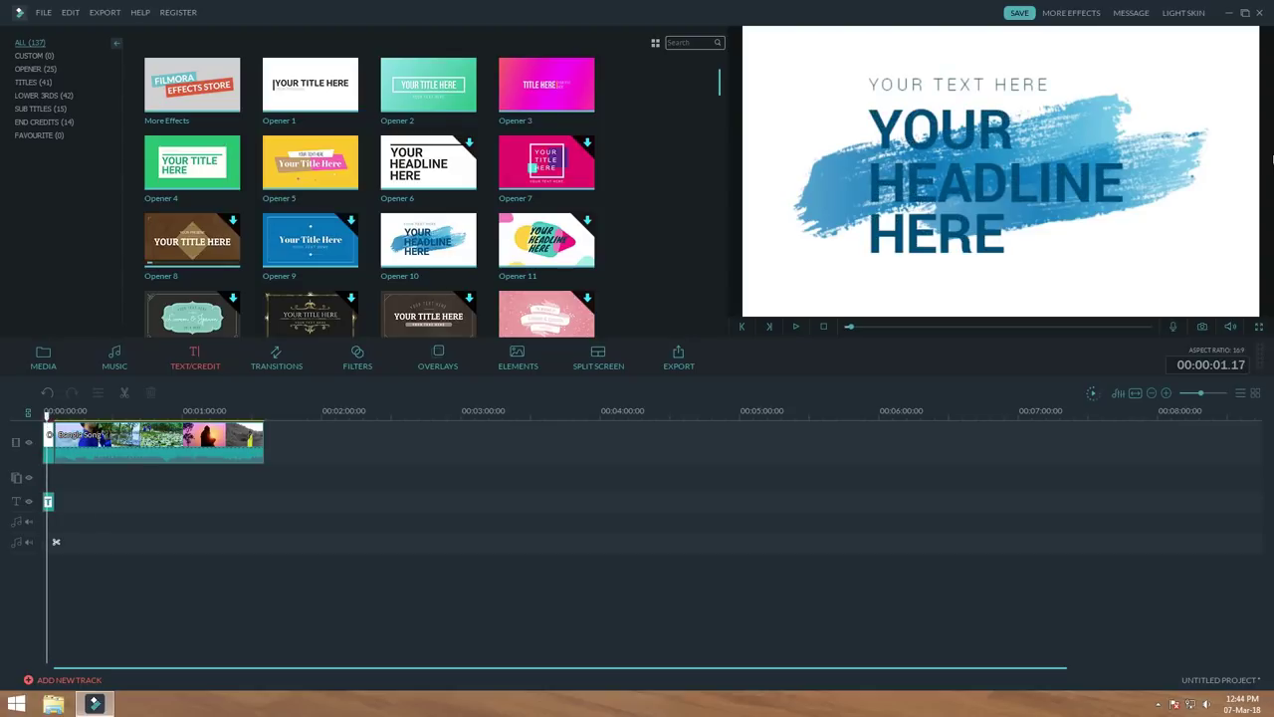
- Clear the YOUR and HERE lines of the opener's headline
double_click(973, 148)
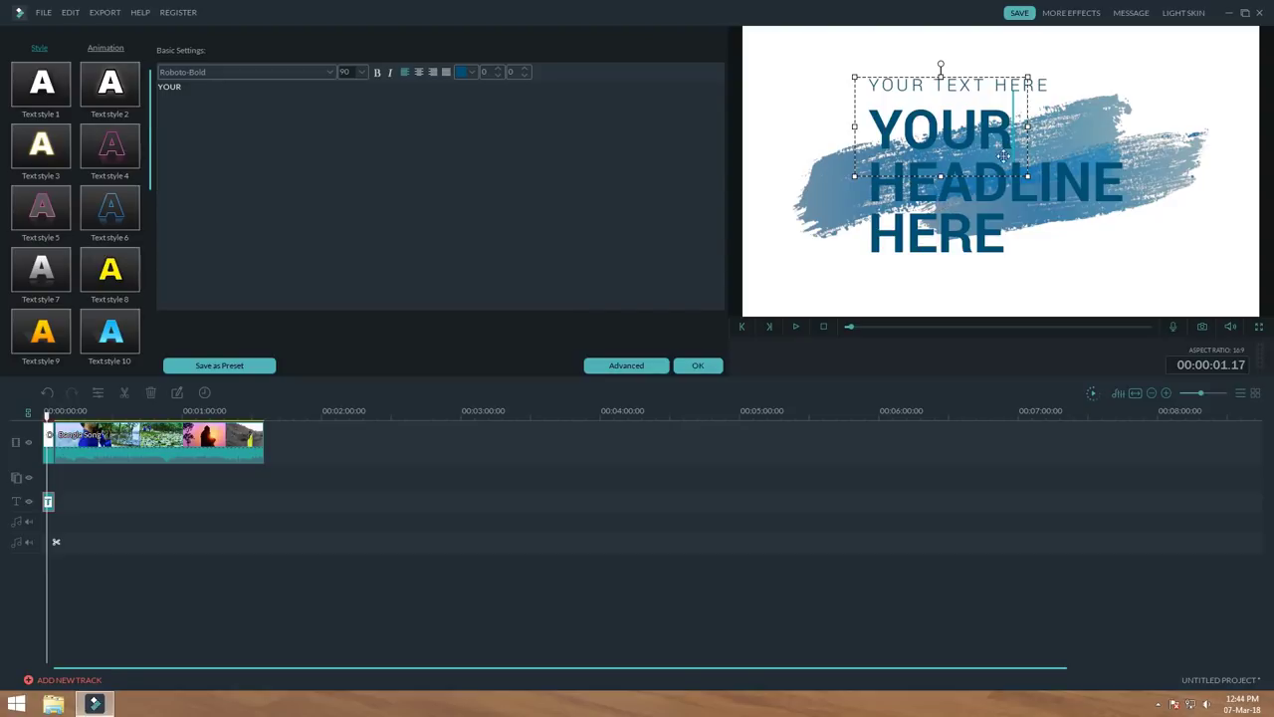
key("BackSpace")
key("BackSpace")
key("BackSpace")
key("BackSpace")
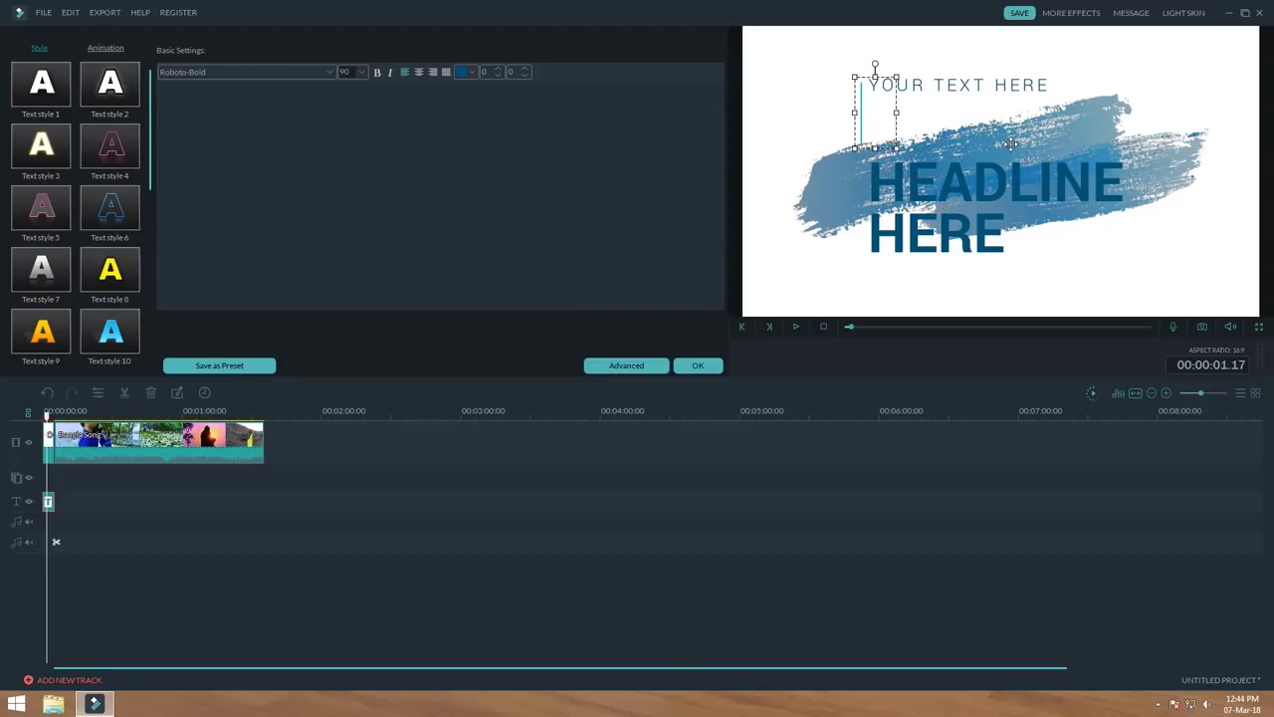
left_click(918, 225)
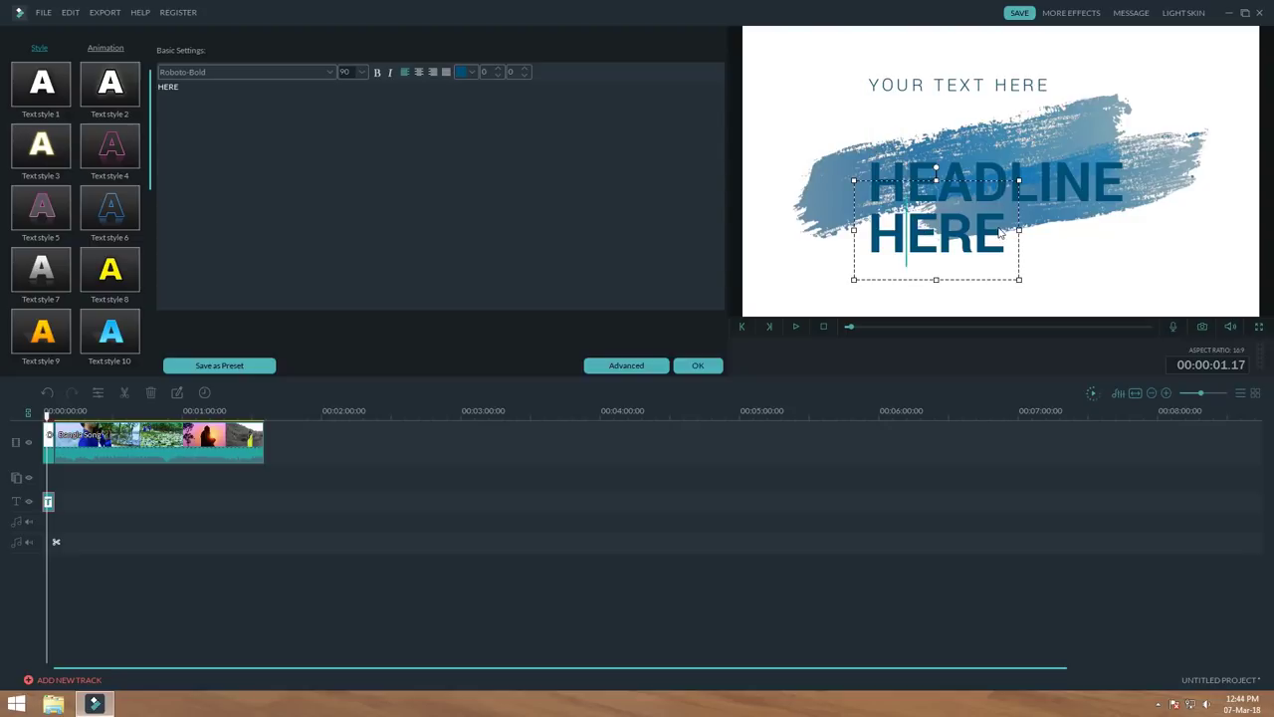
key("BackSpace")
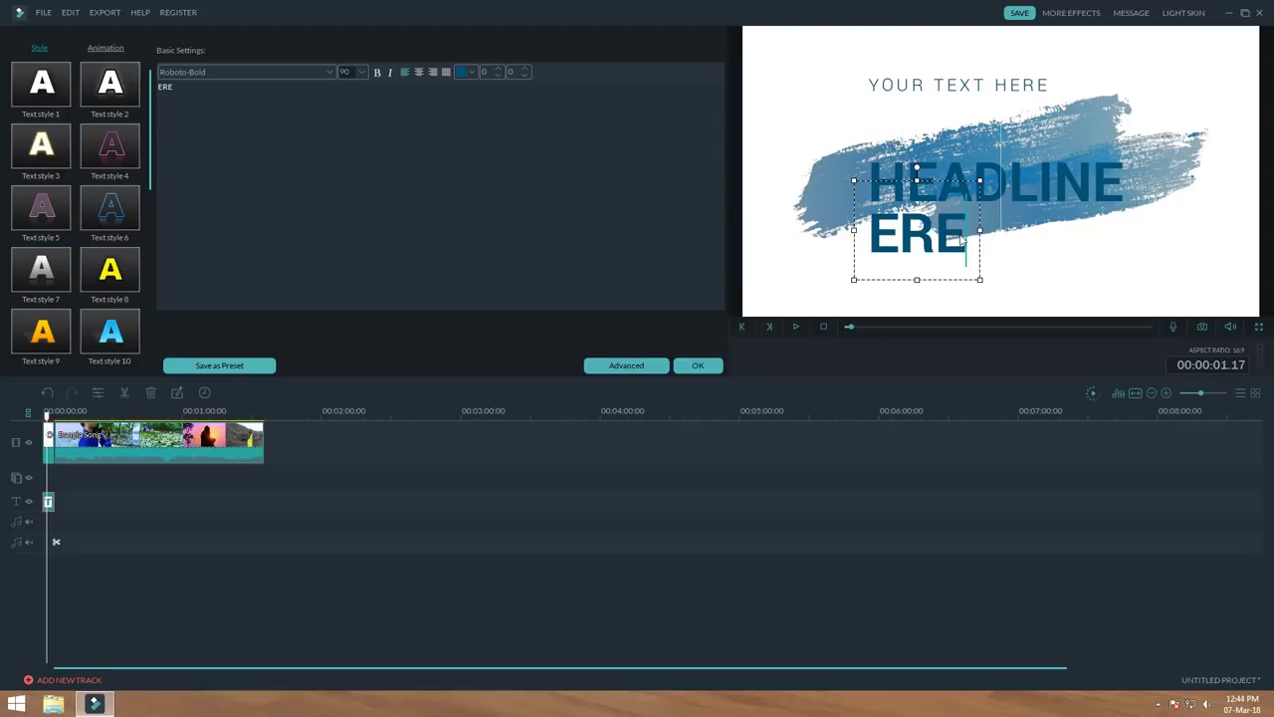
key("BackSpace")
key("BackSpace")
key("BackSpace")
- Replace the HEADLINE text with "Bangla Help Tech" and centre it over the blue brush stroke
left_click(1058, 188)
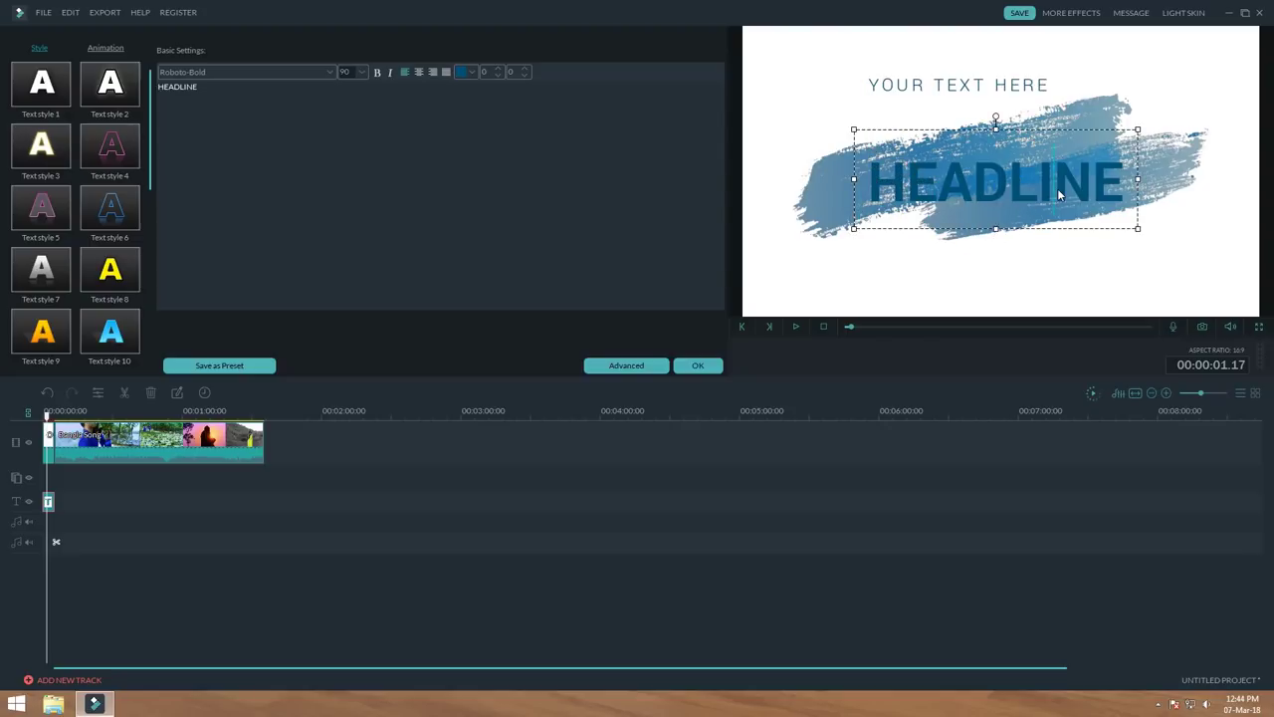
key("BackSpace")
key("BackSpace")
key("BackSpace")
key("BackSpace")
key("BackSpace")
key("BackSpace")
key("BackSpace")
key("BackSpace")
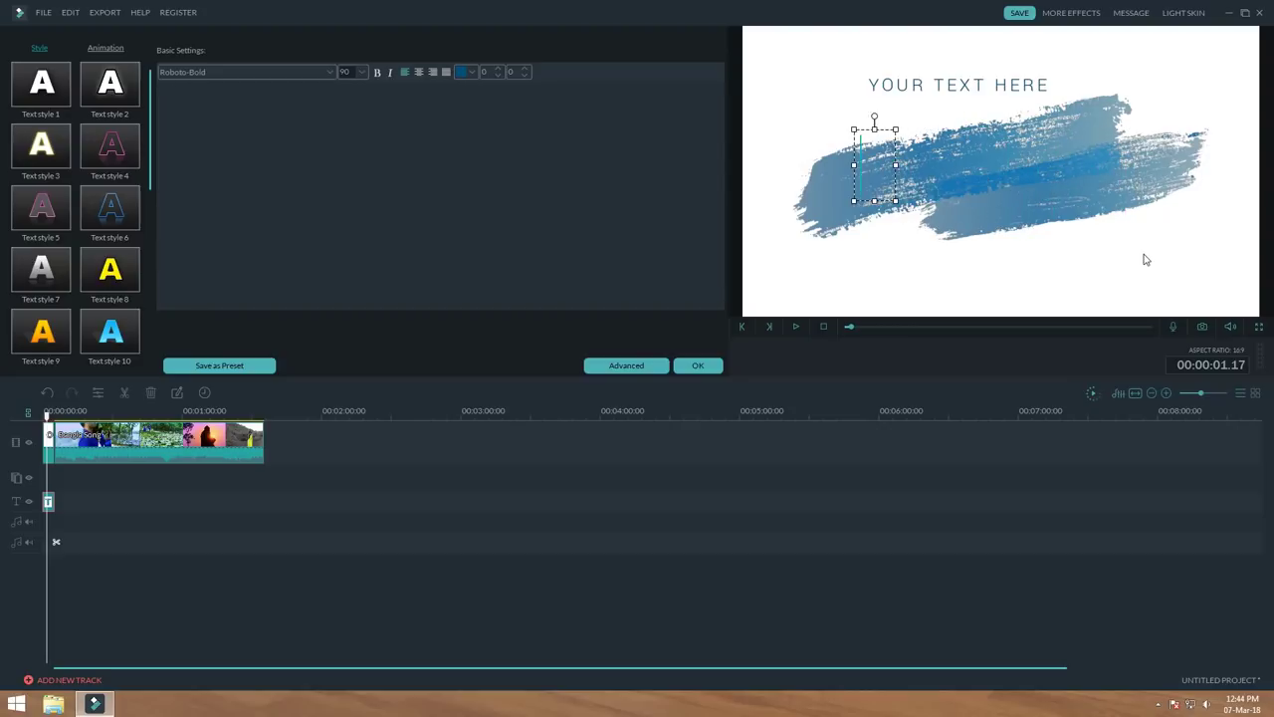
type("Bangla")
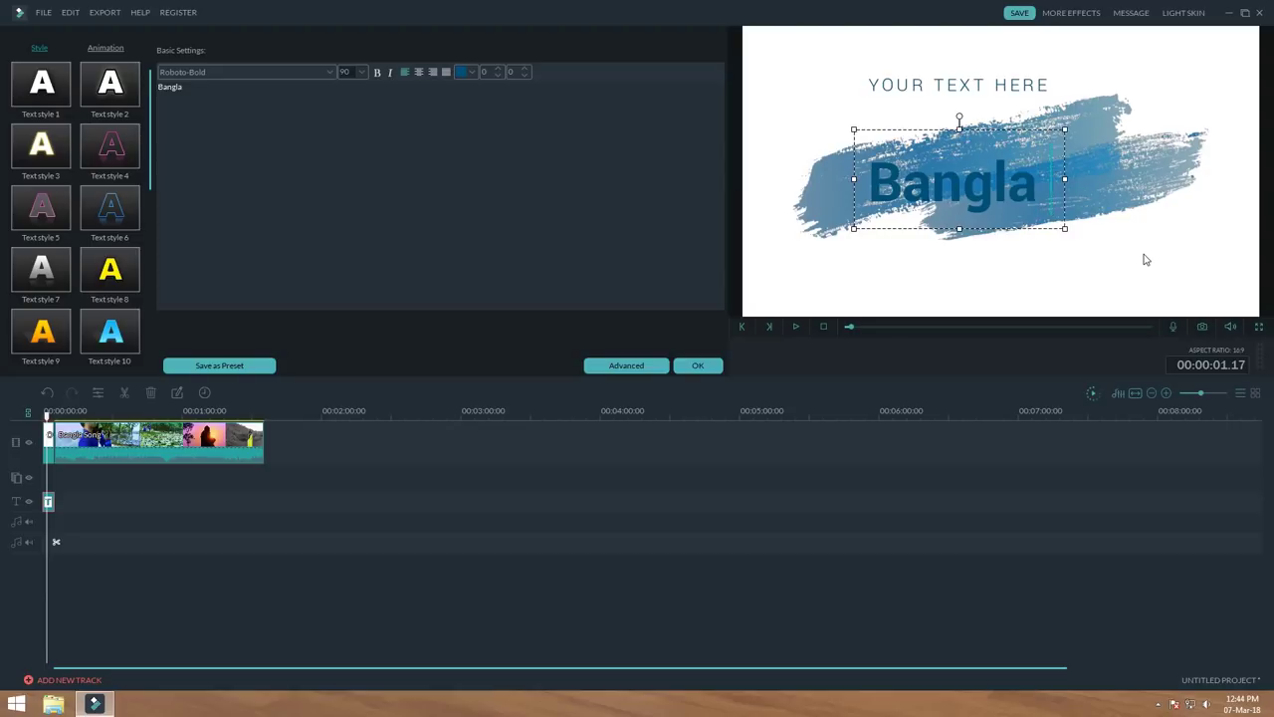
type(" Help")
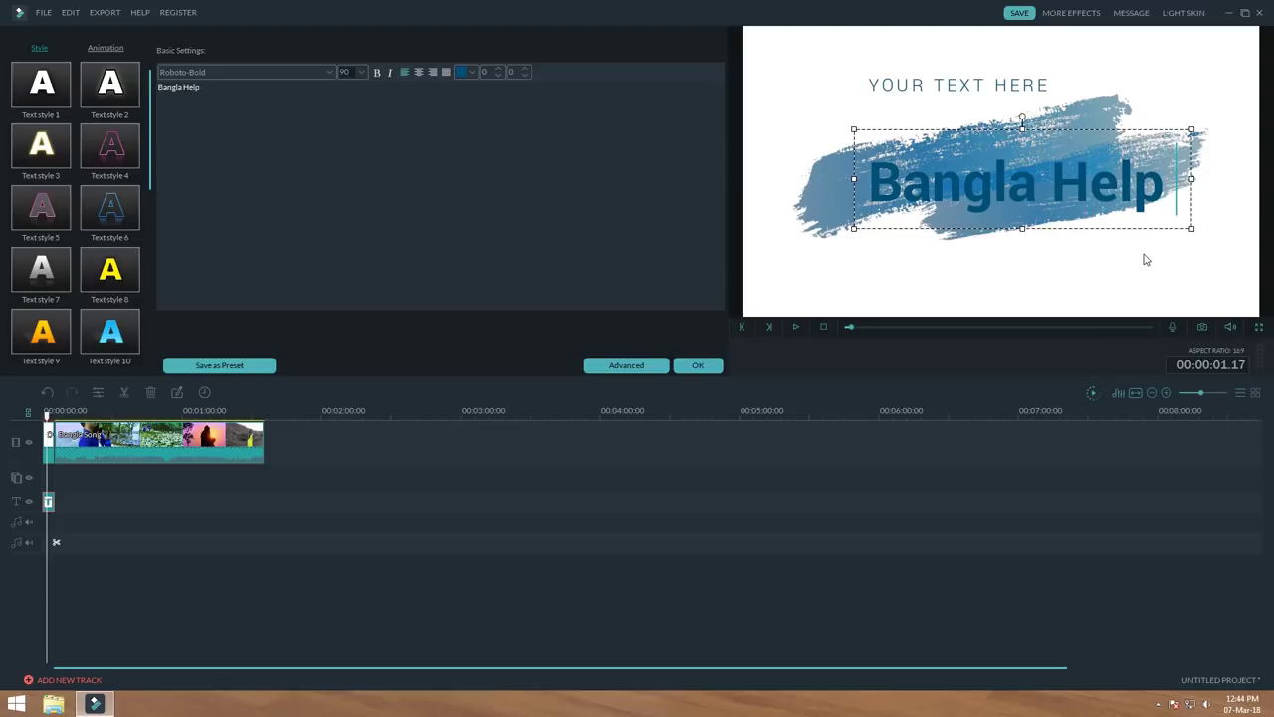
type(" R")
key("BackSpace")
type("T")
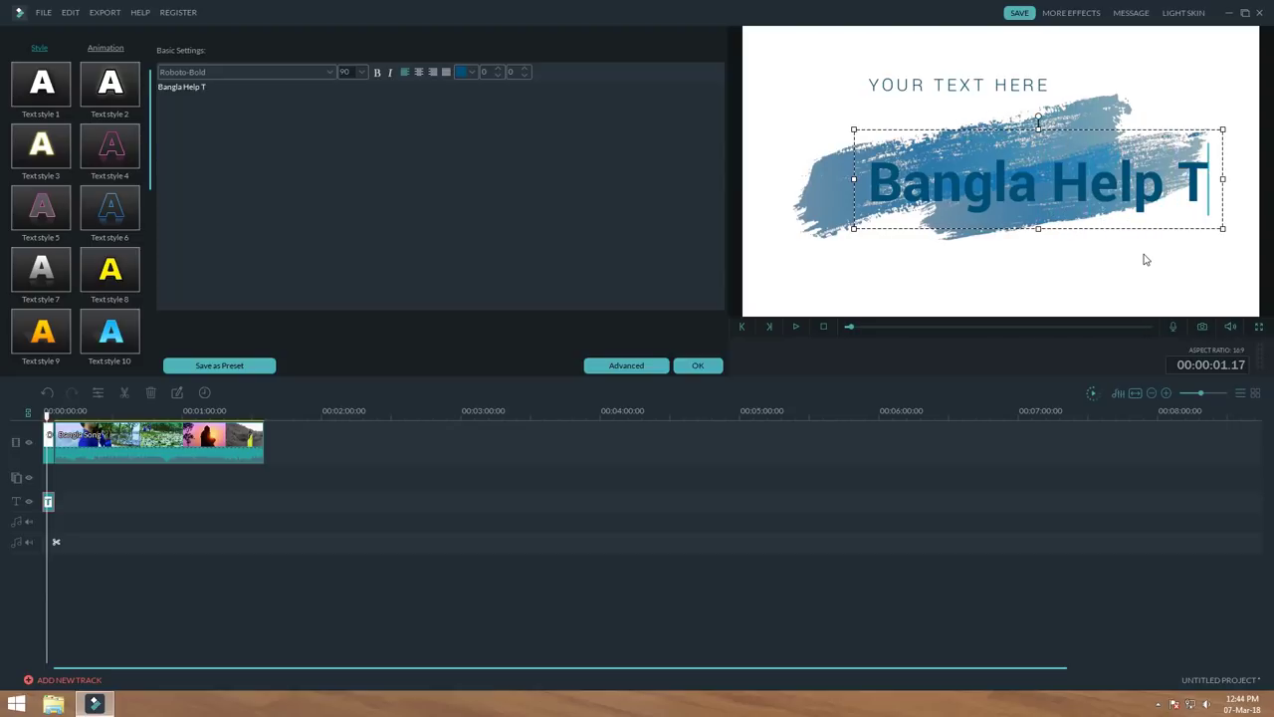
type("ech")
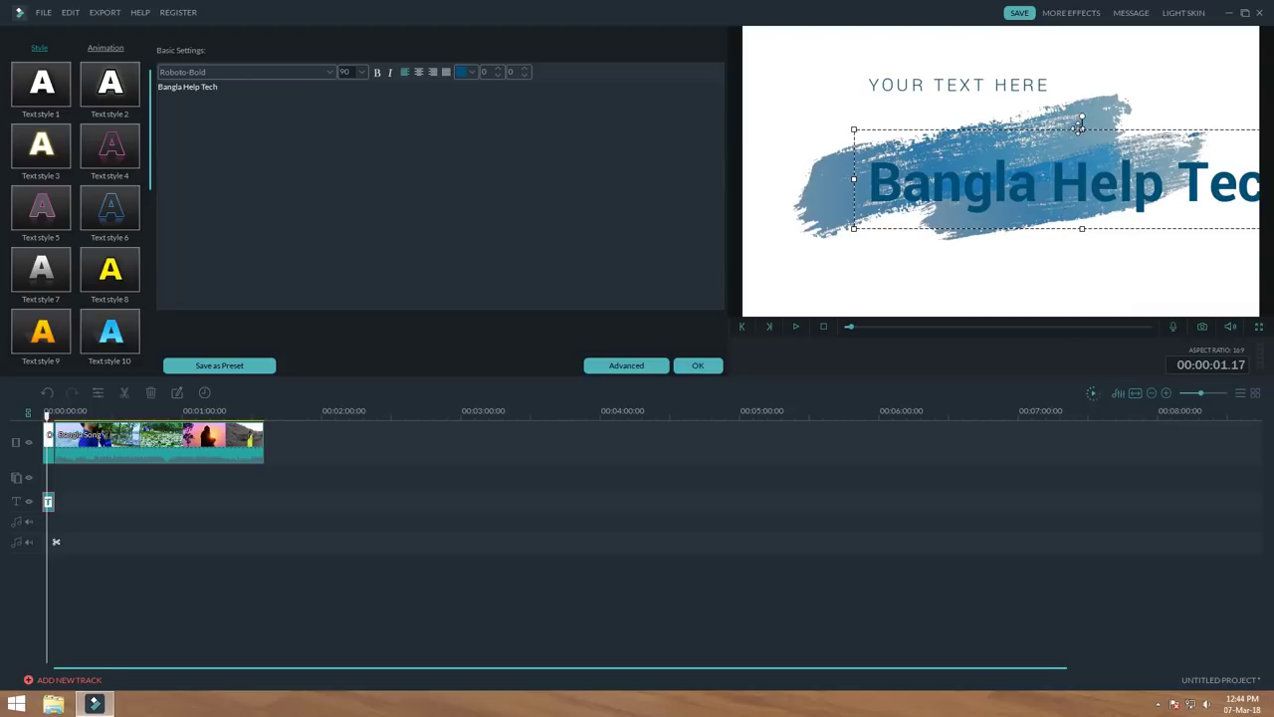
left_click_drag(1080, 125, 999, 136)
mouse_move(993, 156)
left_mouse_down()
mouse_move(992, 108)
mouse_move(991, 135)
mouse_move(997, 120)
left_mouse_up()
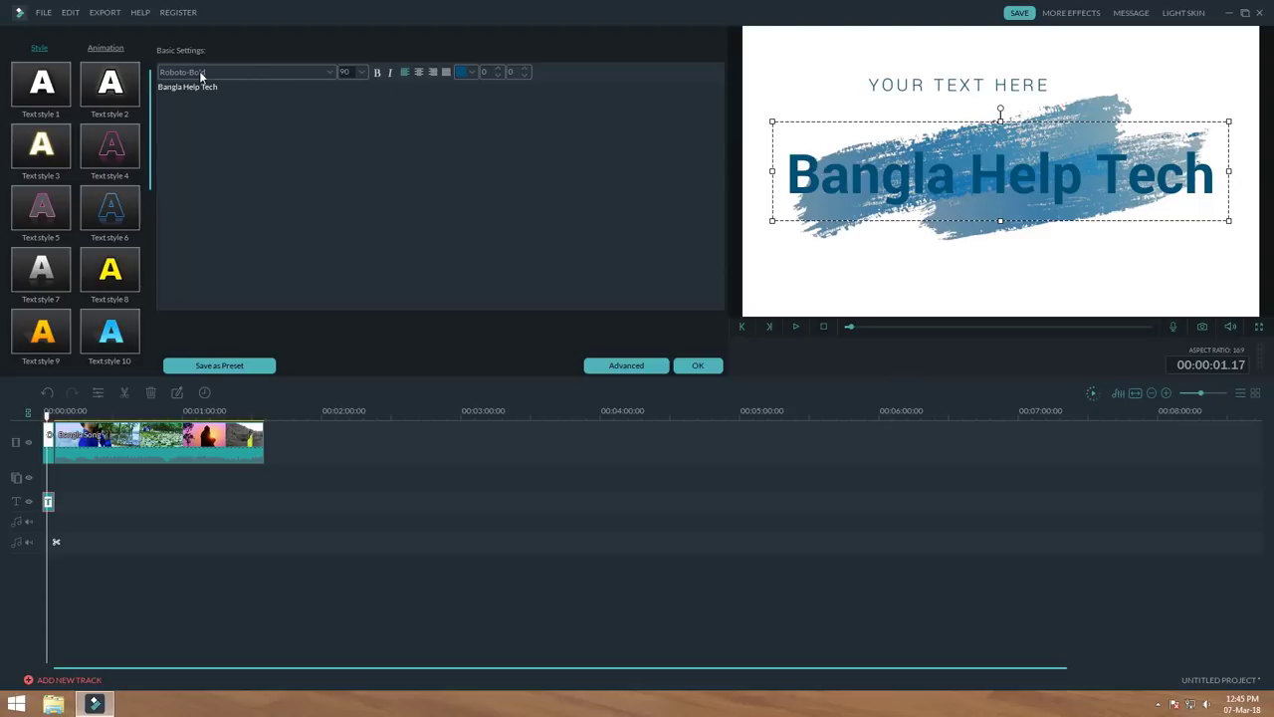
- Look through the available fonts and text styles for the Bangla Help Tech headline and deselect the text box
left_click(329, 73)
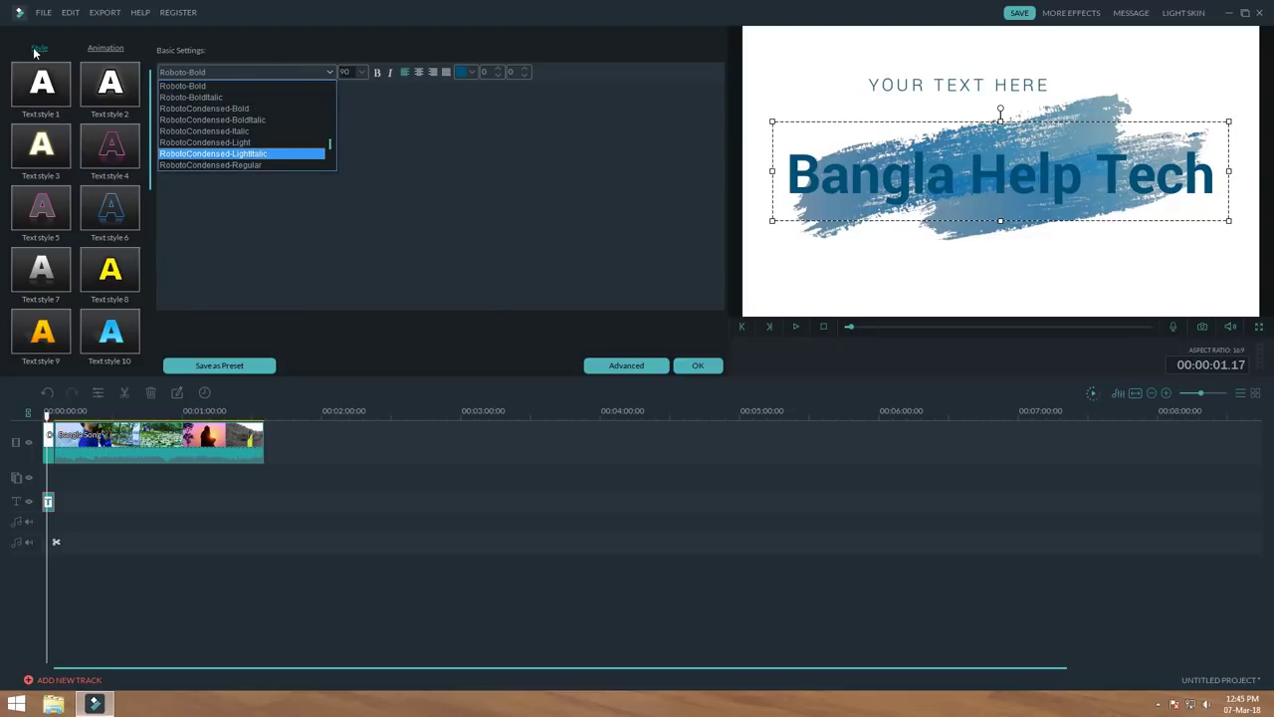
left_click(52, 219)
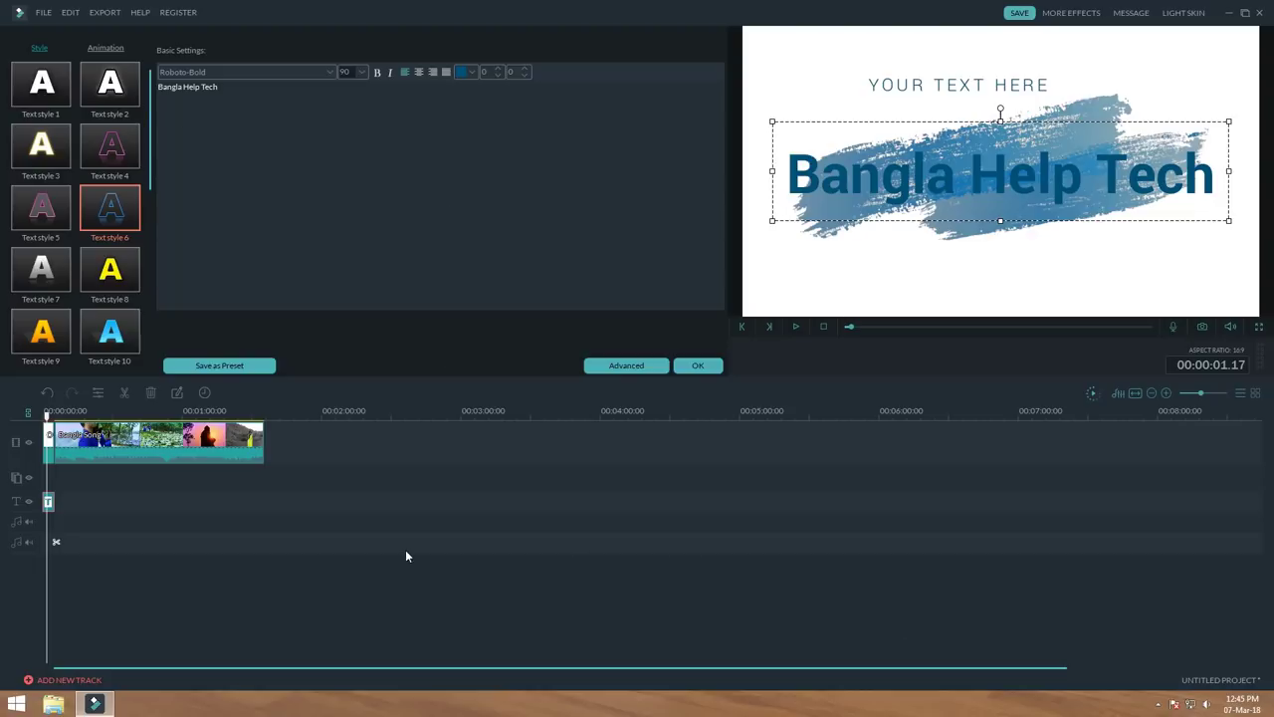
left_click(124, 553)
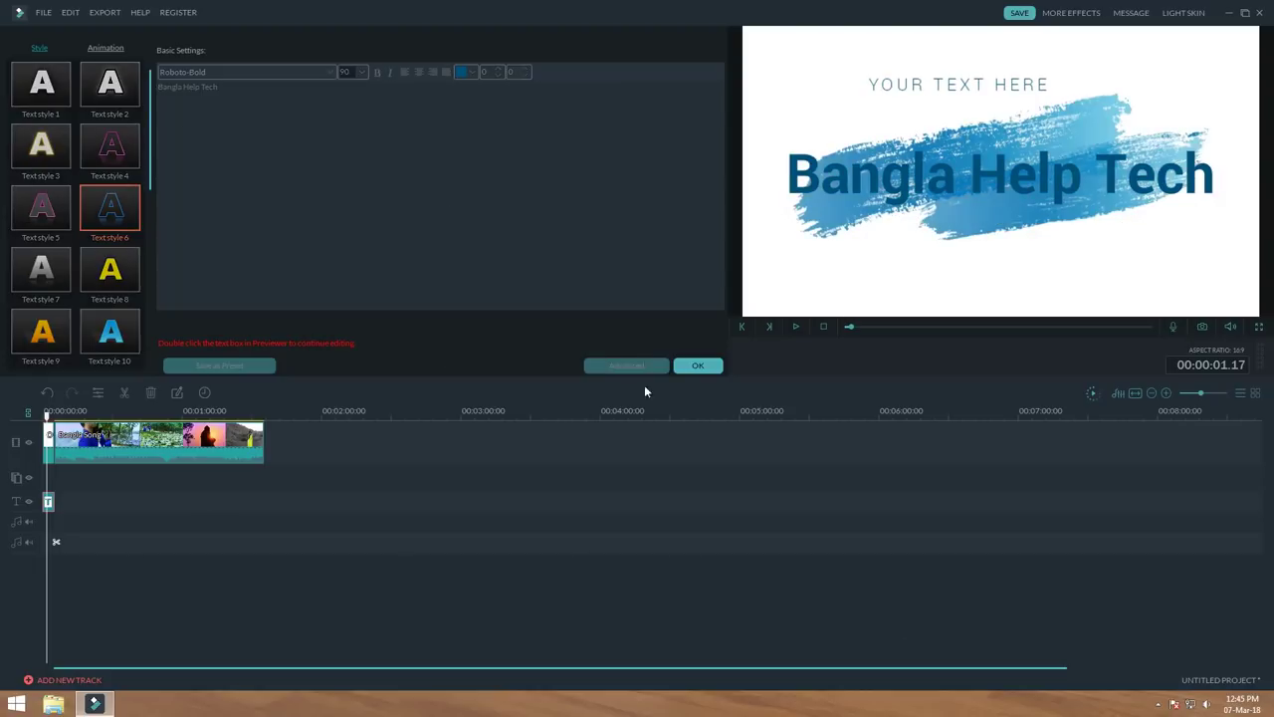
- Apply the edits to the Bangla Help Tech opener title and play back its beginning
left_click(699, 366)
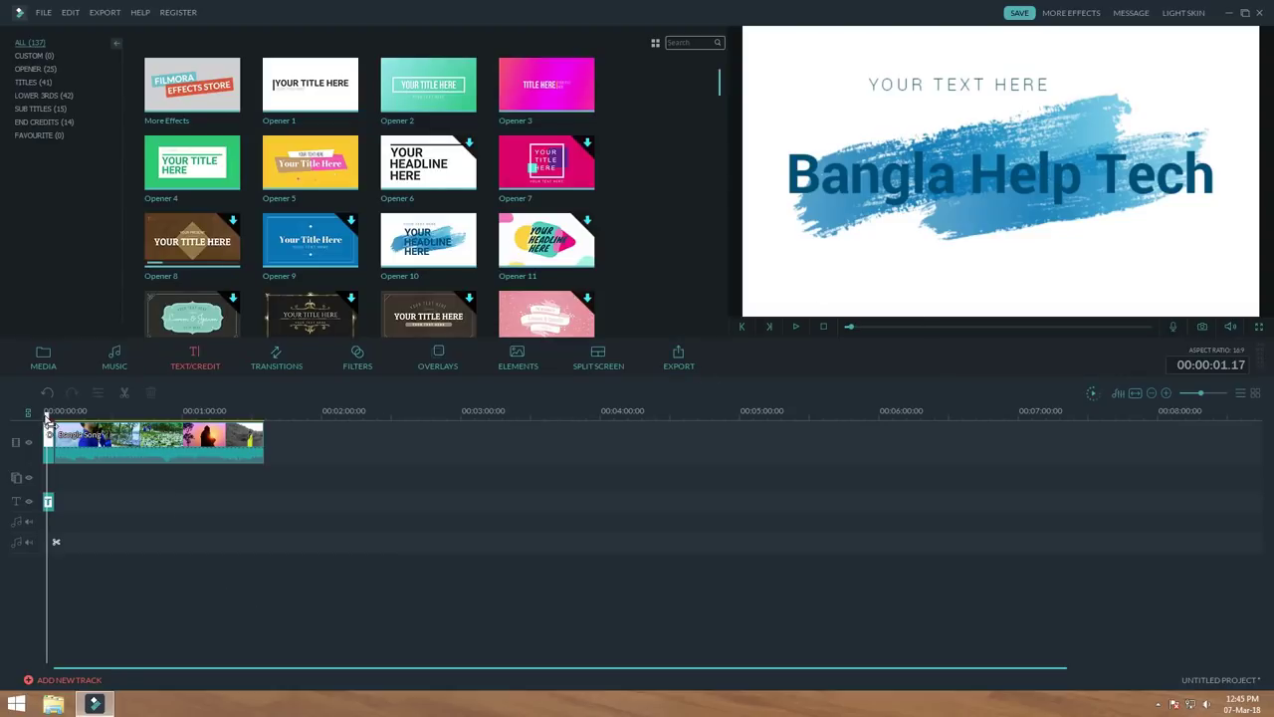
left_click_drag(46, 415, 41, 419)
key("space")
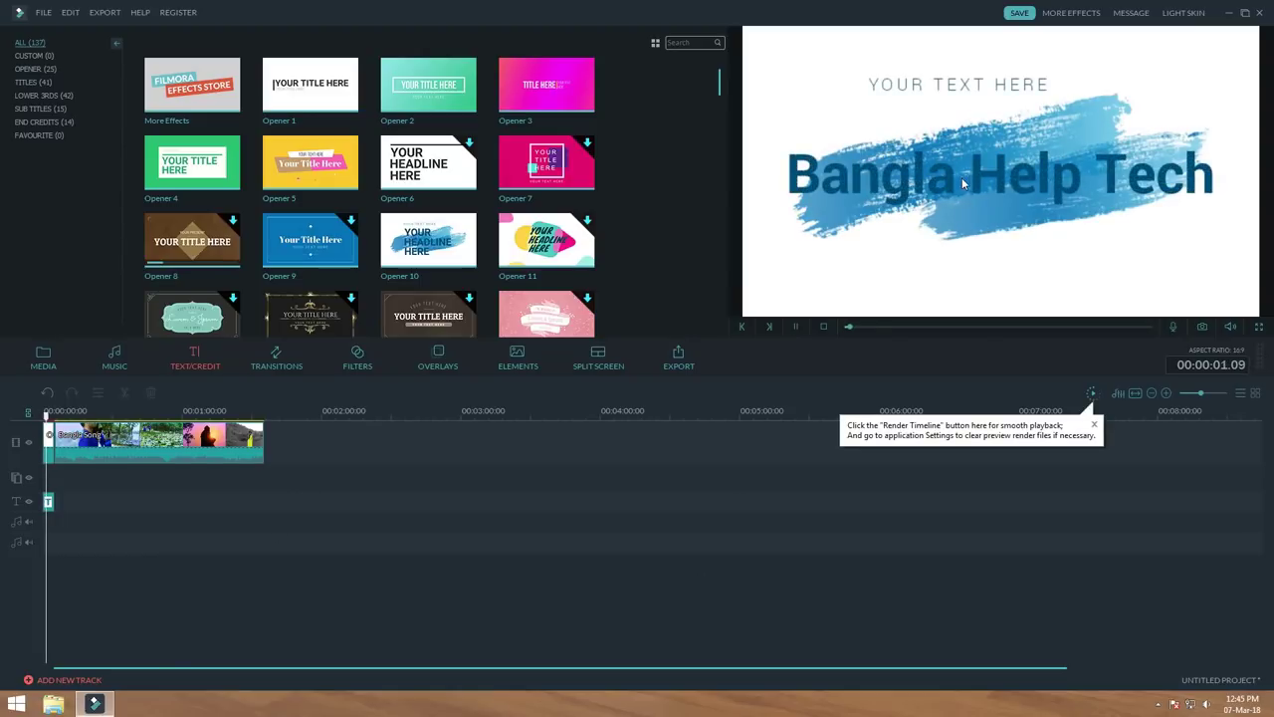
key("space")
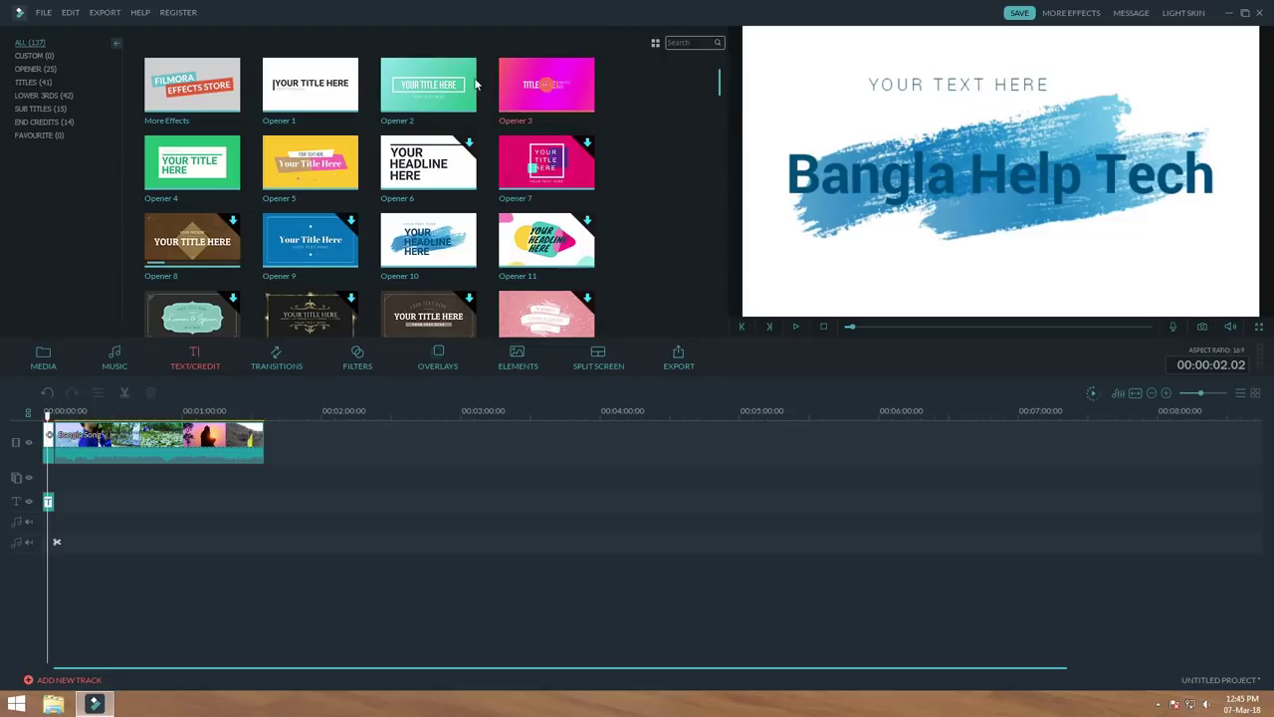
- Browse the remaining title presets and delete the opener with its title from in front of the Bangla Song clip
left_click_drag(722, 87, 732, 147)
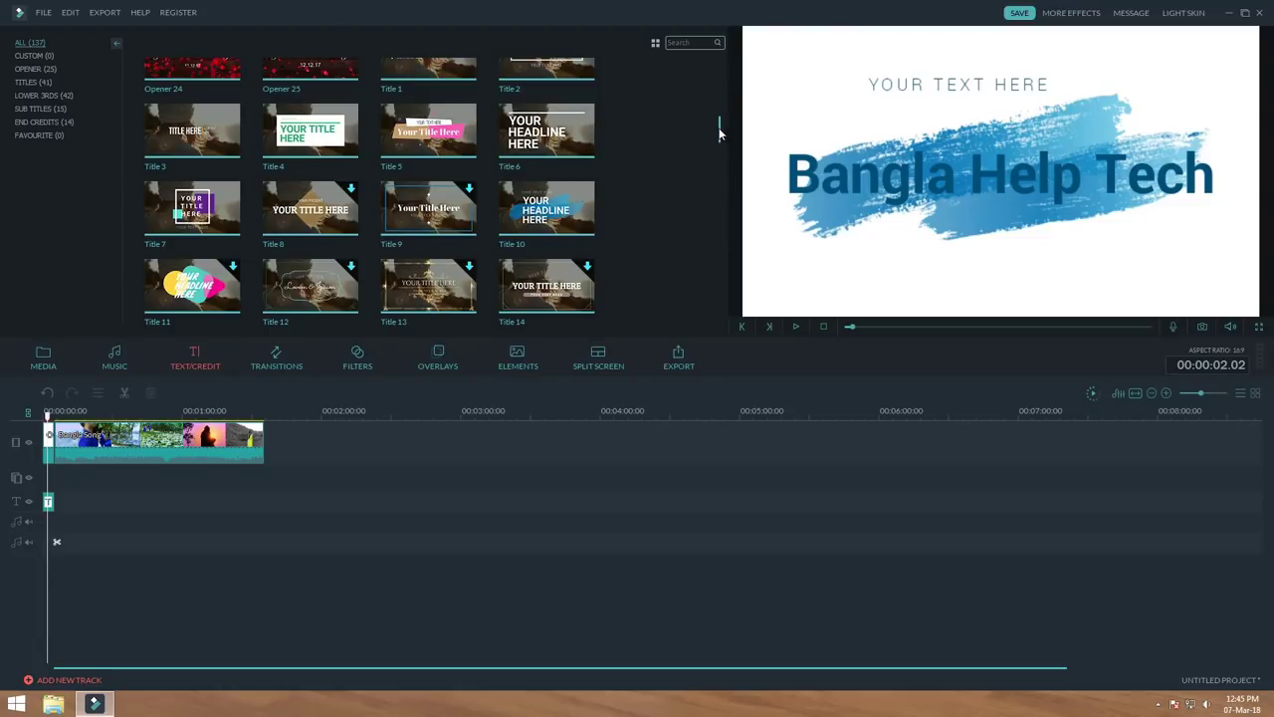
scroll(721, 133, "up", 5)
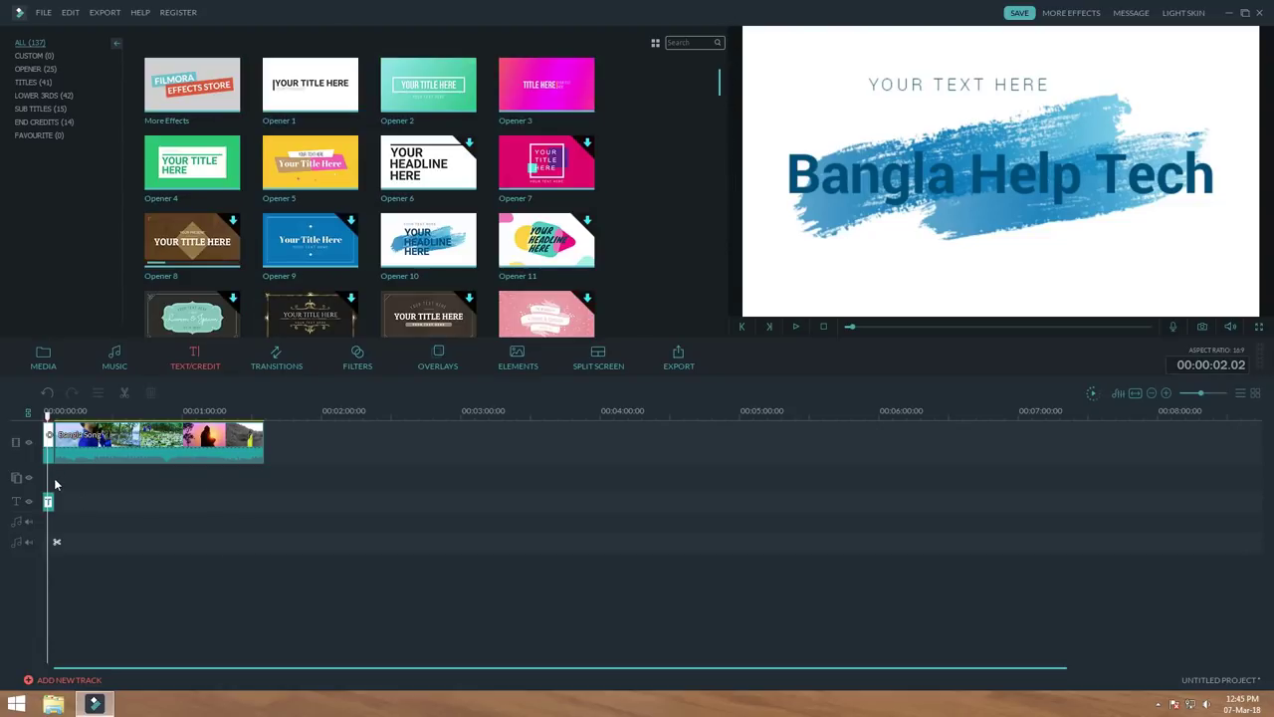
left_click(49, 438)
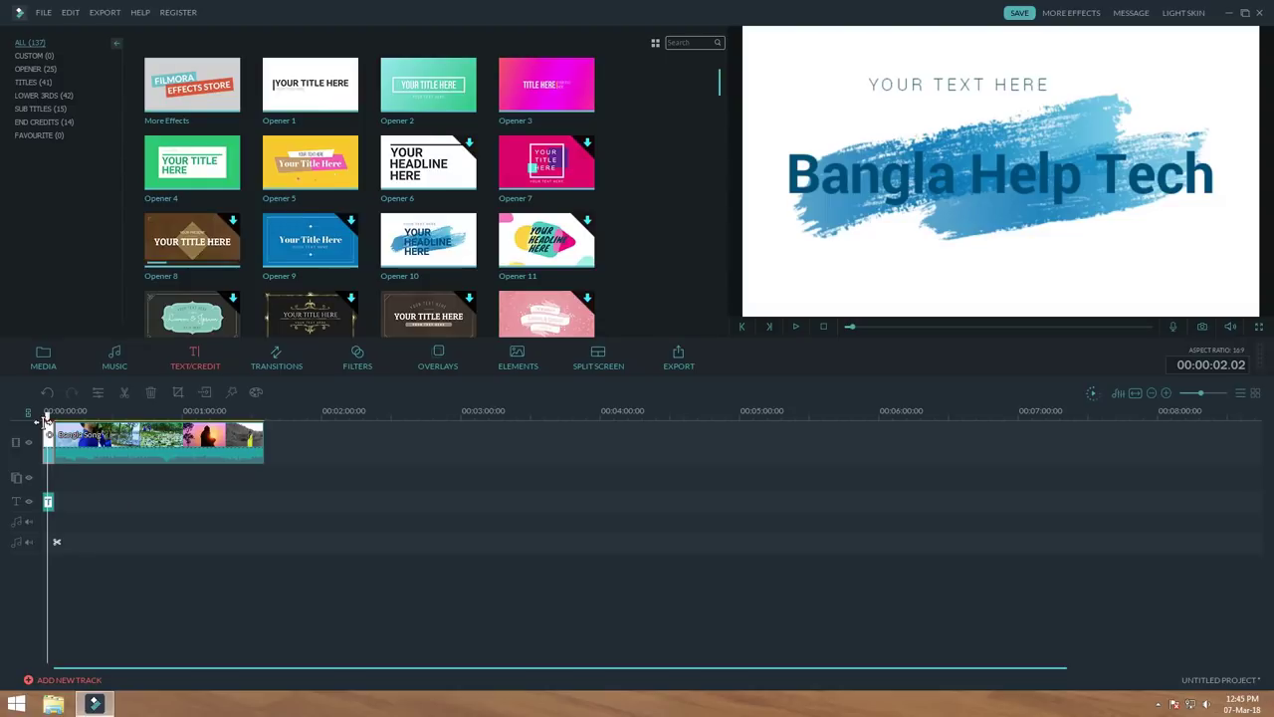
key("Delete")
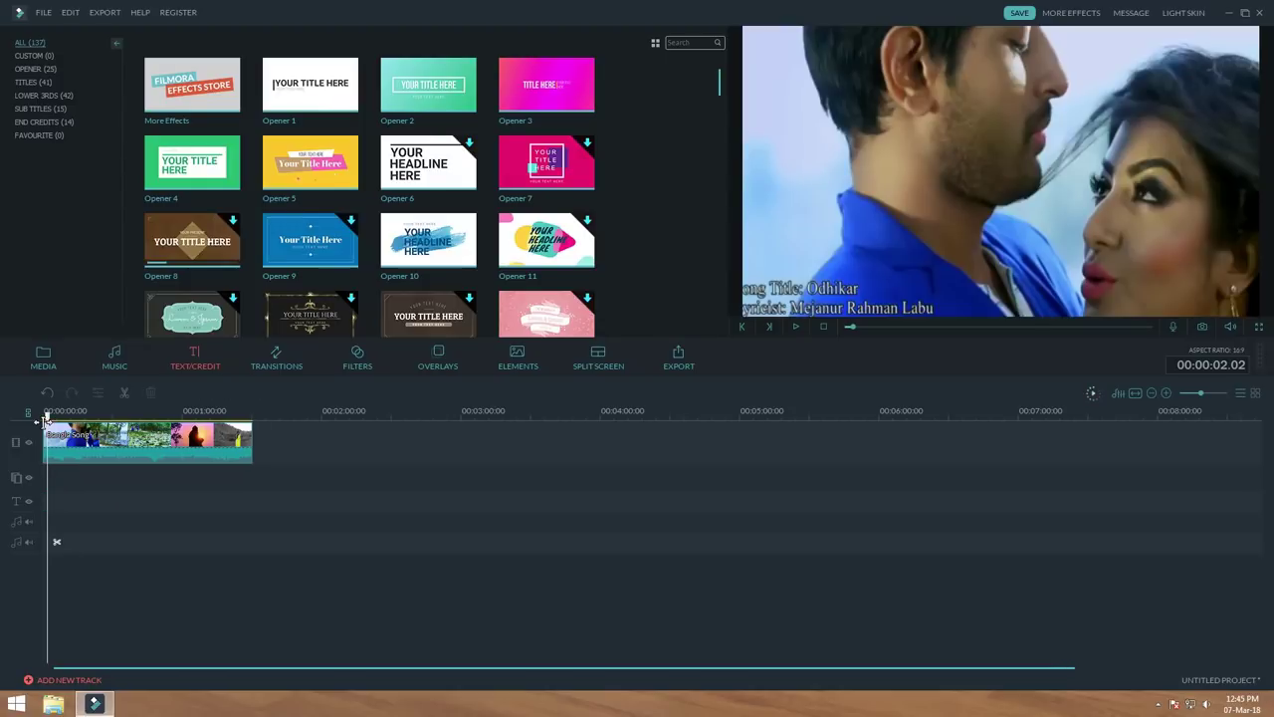
- Add the ButterFlyWaveScrawler transition to the Bangla Song clip, with the playhead first set to the start of the timeline
left_click(279, 360)
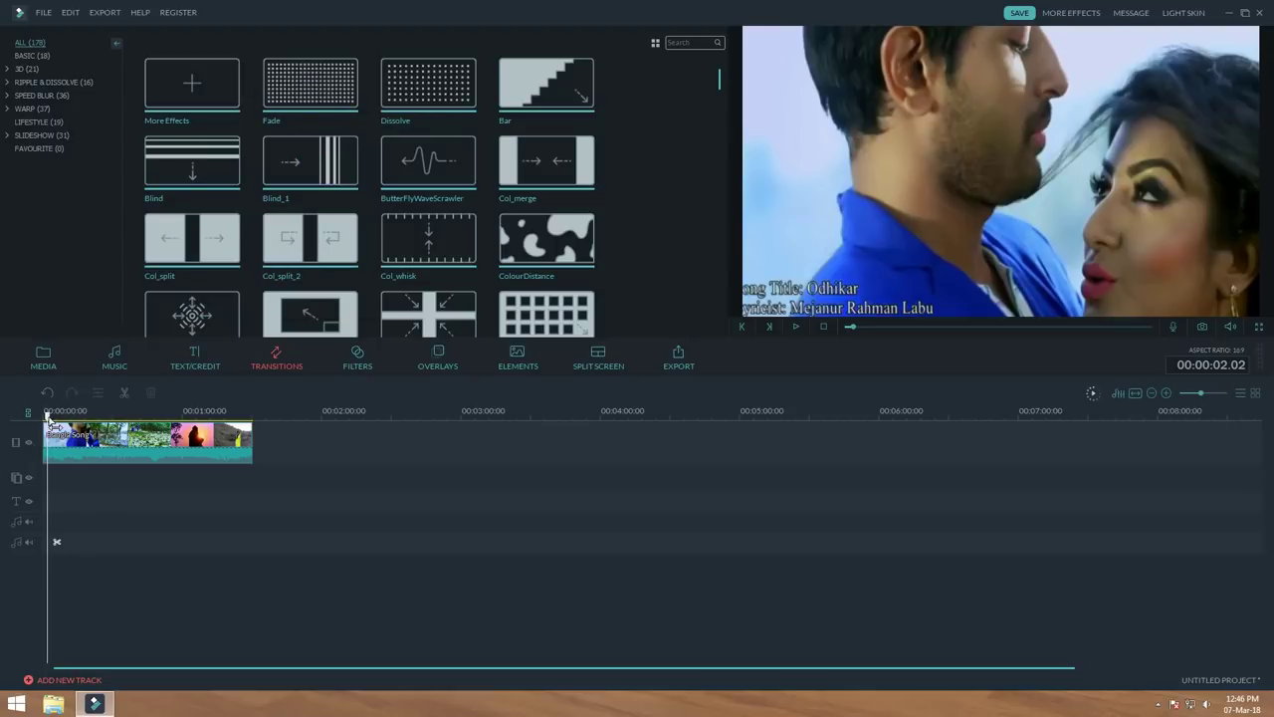
left_click(45, 414)
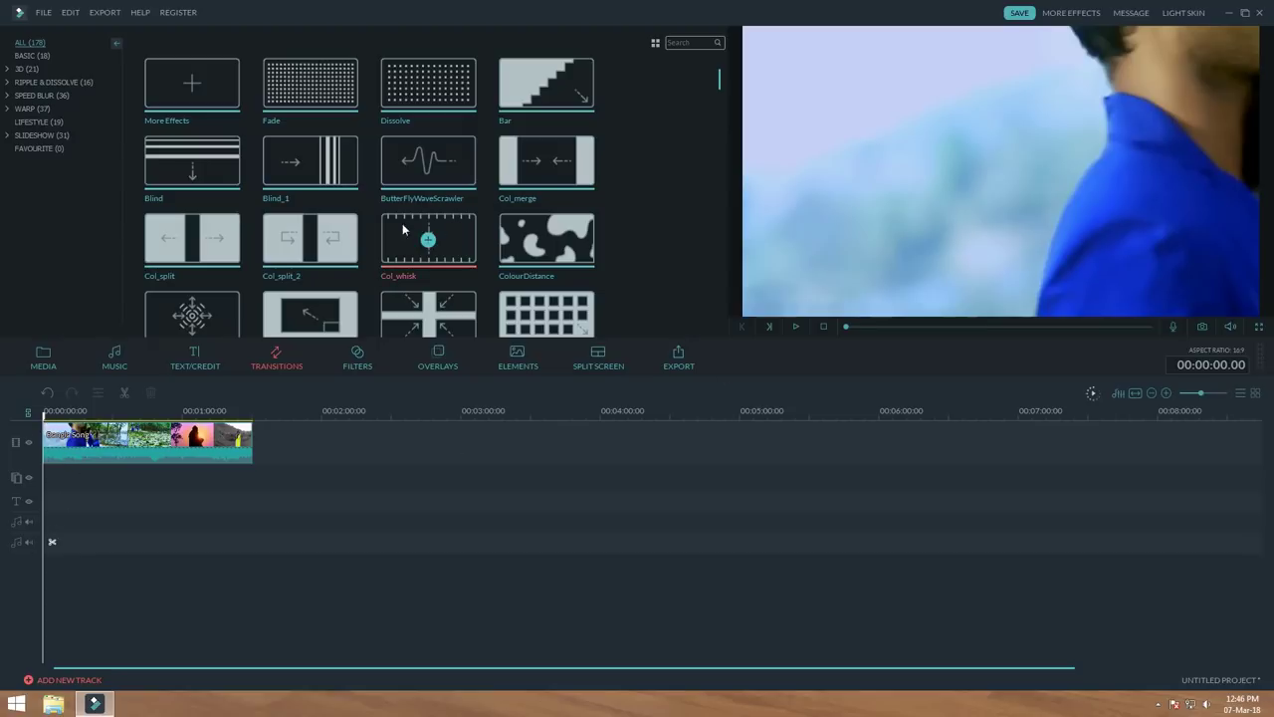
mouse_move(427, 164)
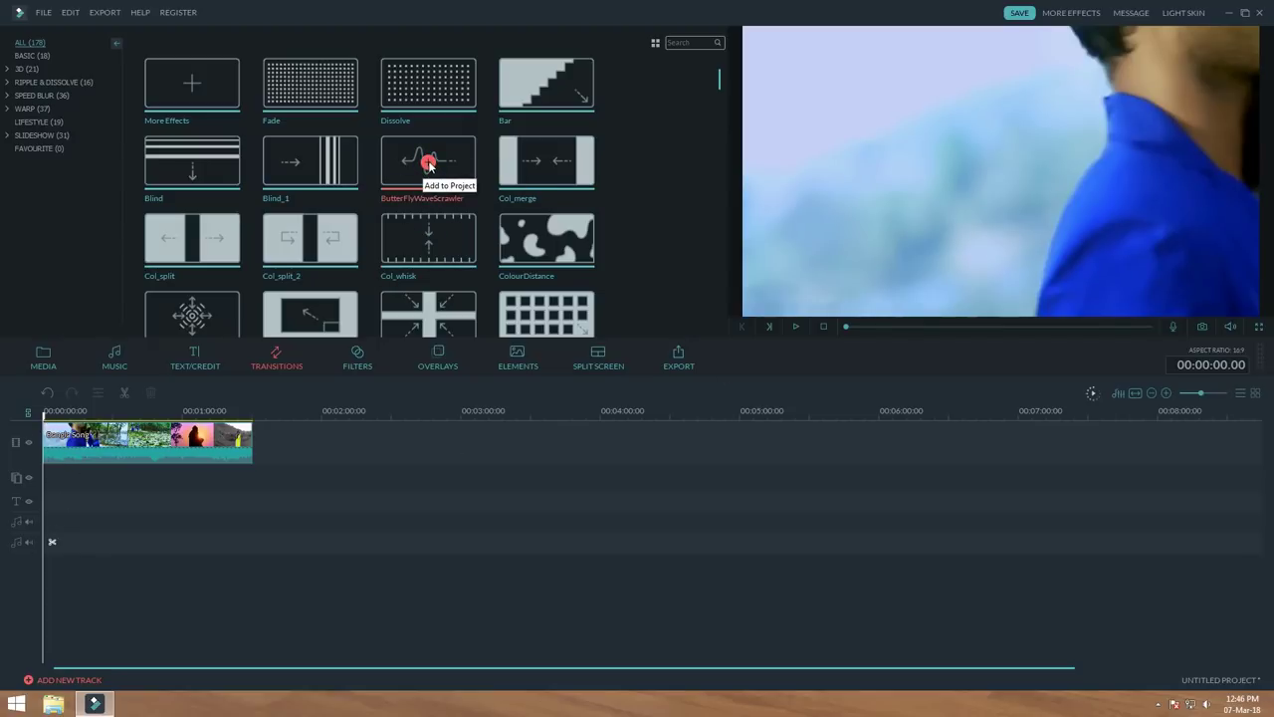
left_click(428, 165)
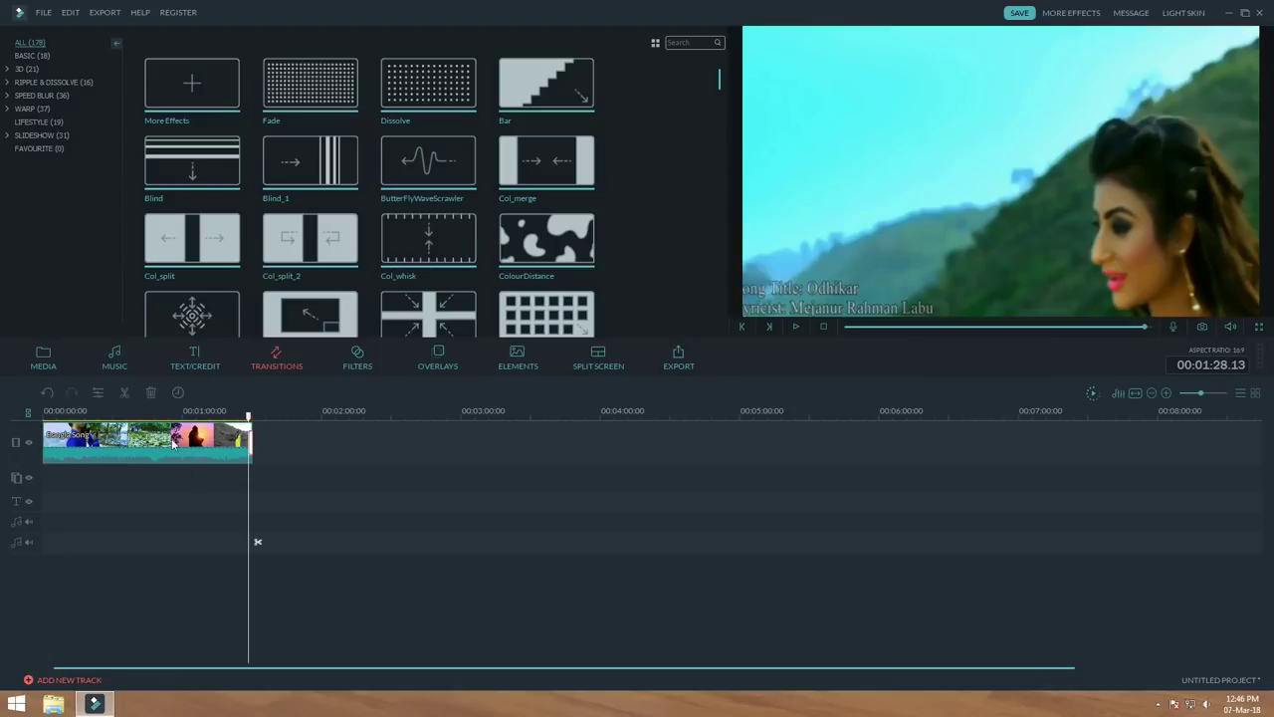
- Apply the Bar transition to the start of the Bangla Song clip and play it from 00:00:00.00
left_click_drag(252, 426, 39, 415)
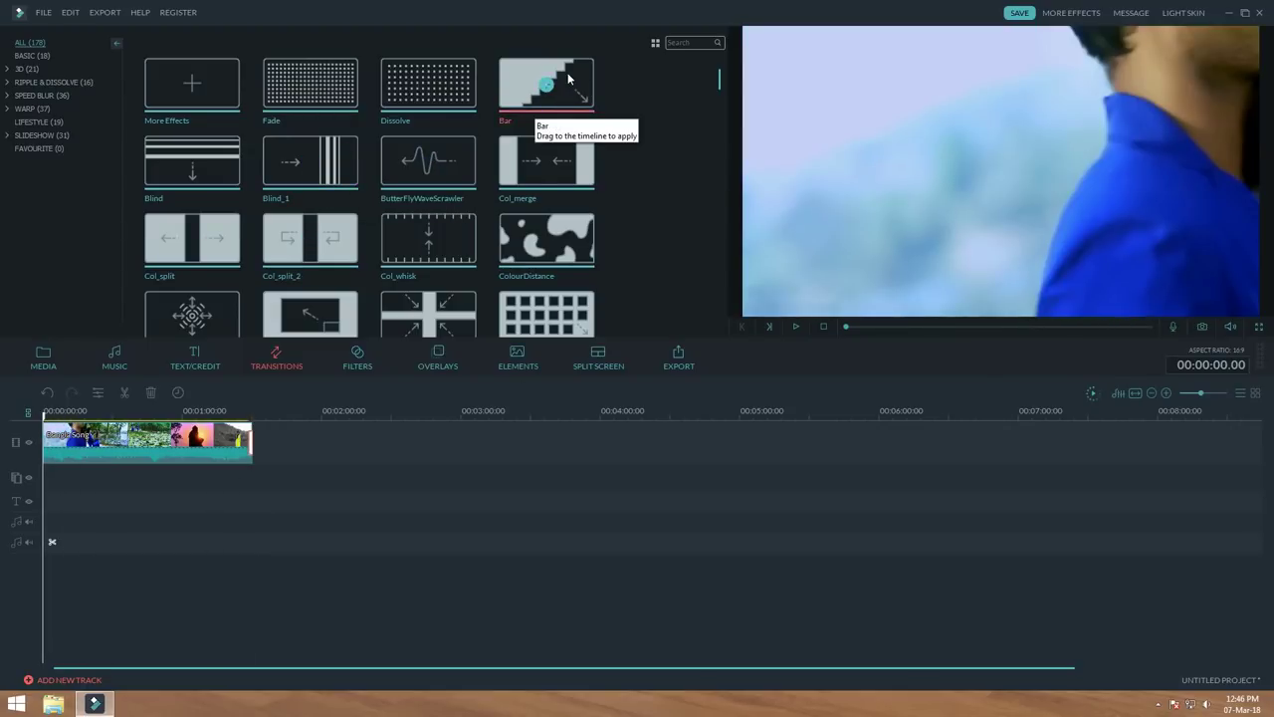
left_click_drag(546, 86, 79, 461)
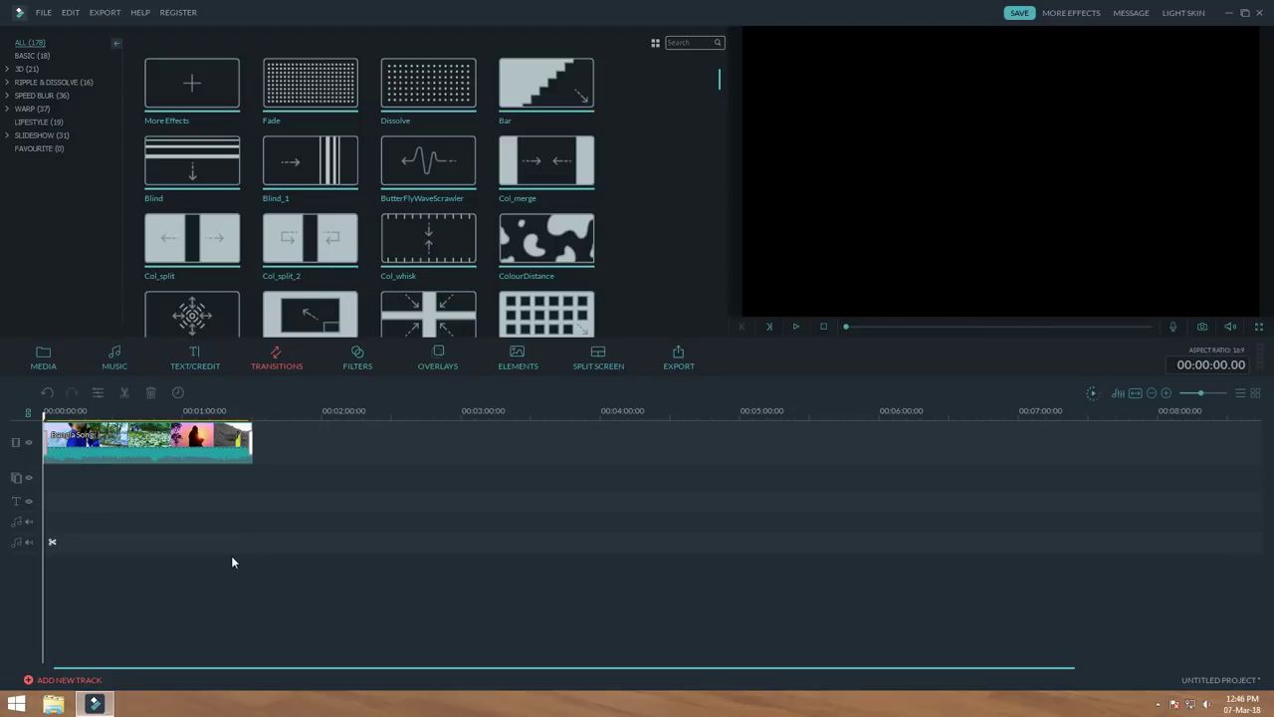
key("space")
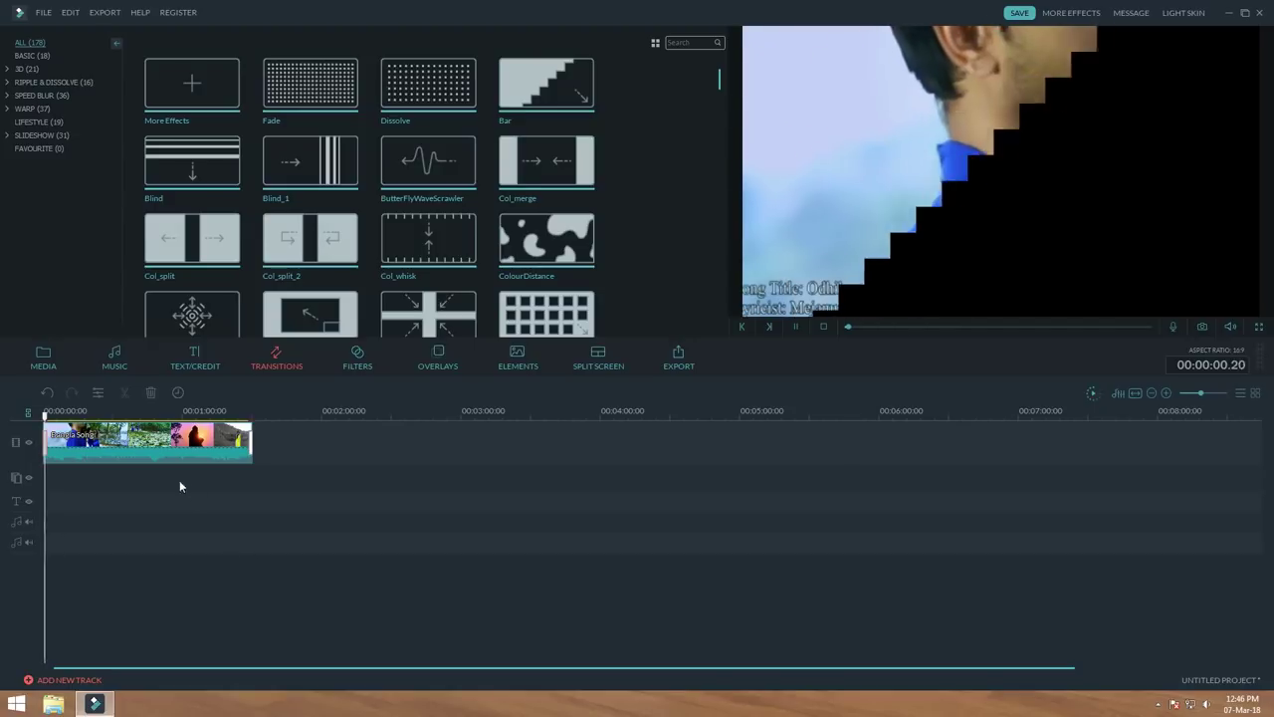
key("space")
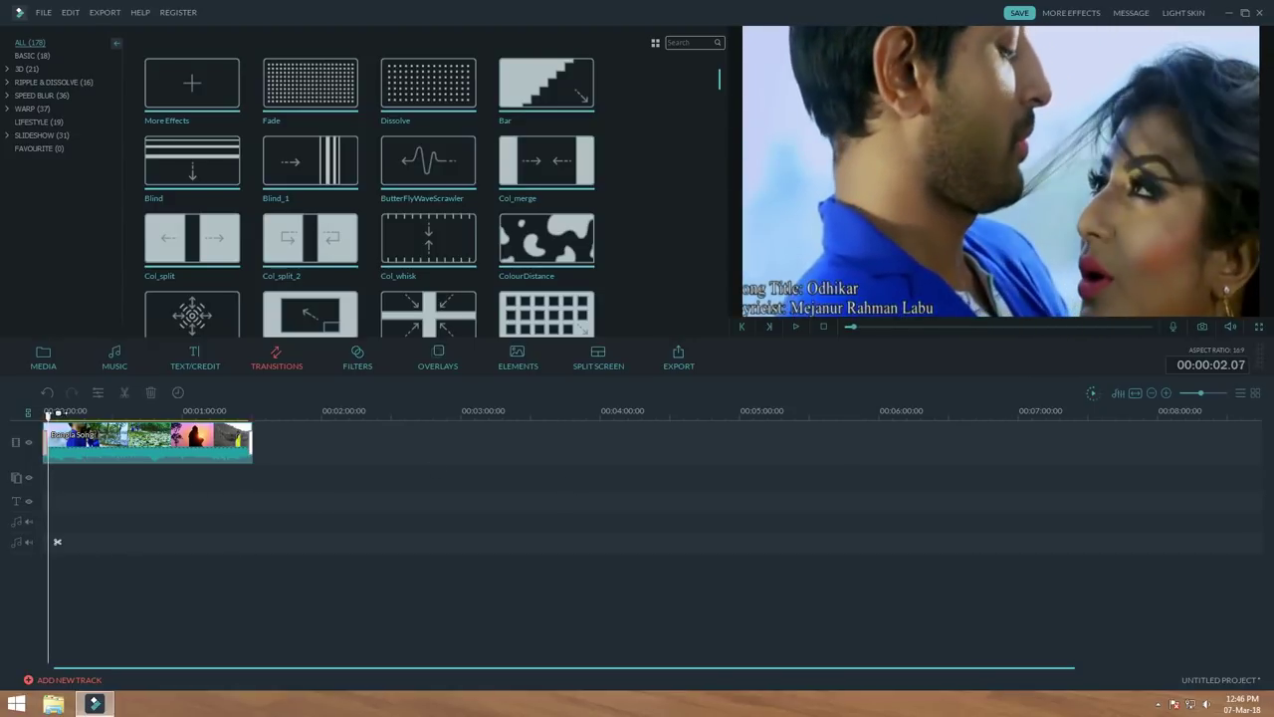
- Preview the transition at the end of the Bangla Song clip by playing its last seconds
left_click_drag(50, 418, 255, 439)
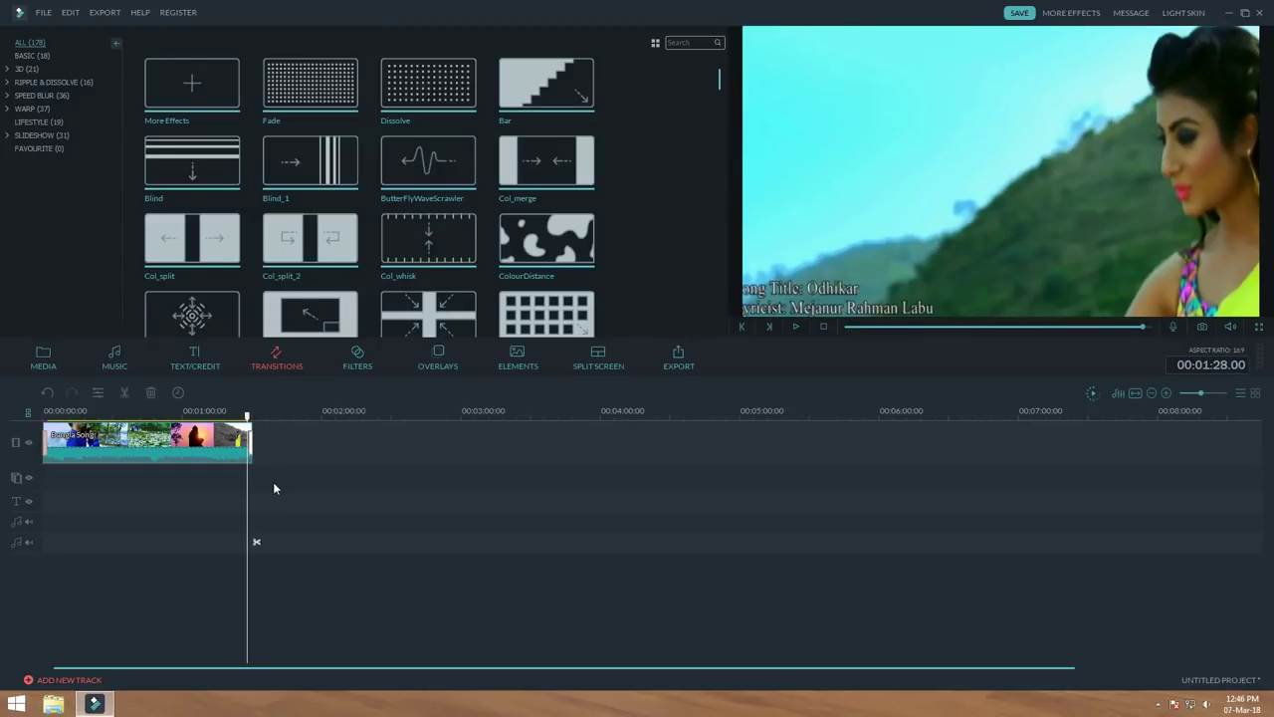
key("space")
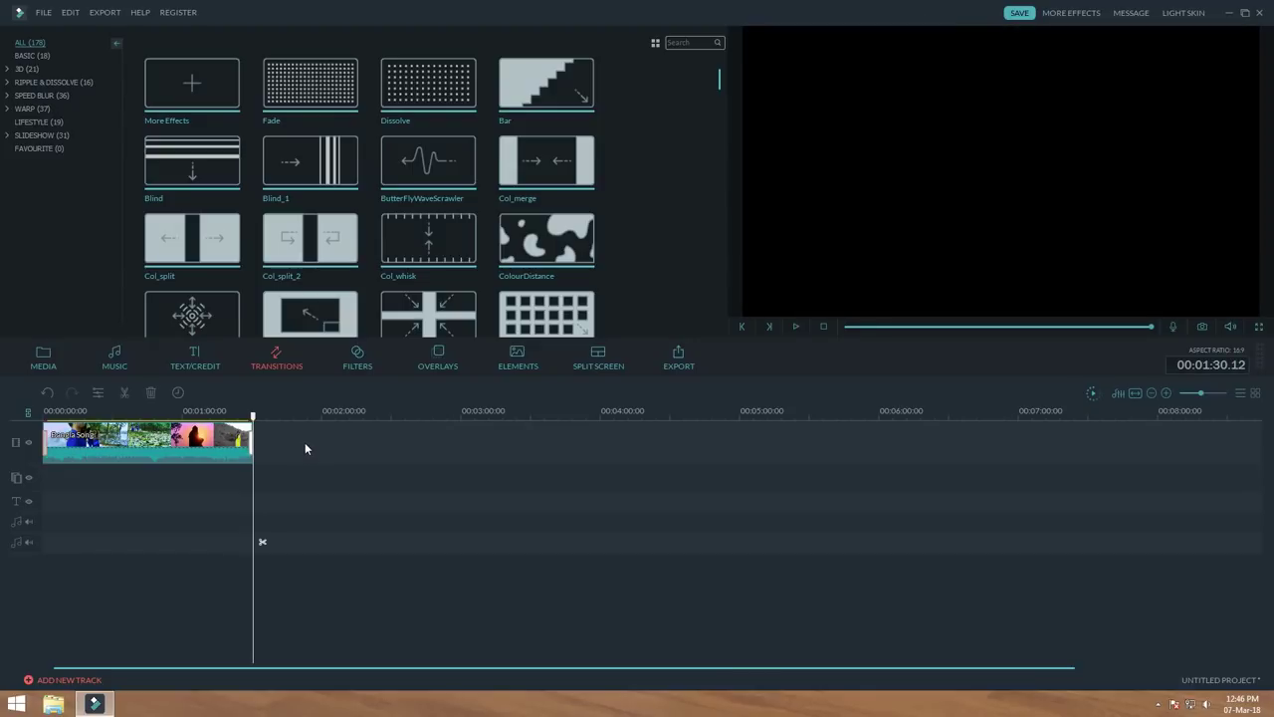
left_click(85, 493)
left_click_drag(251, 416, 238, 416)
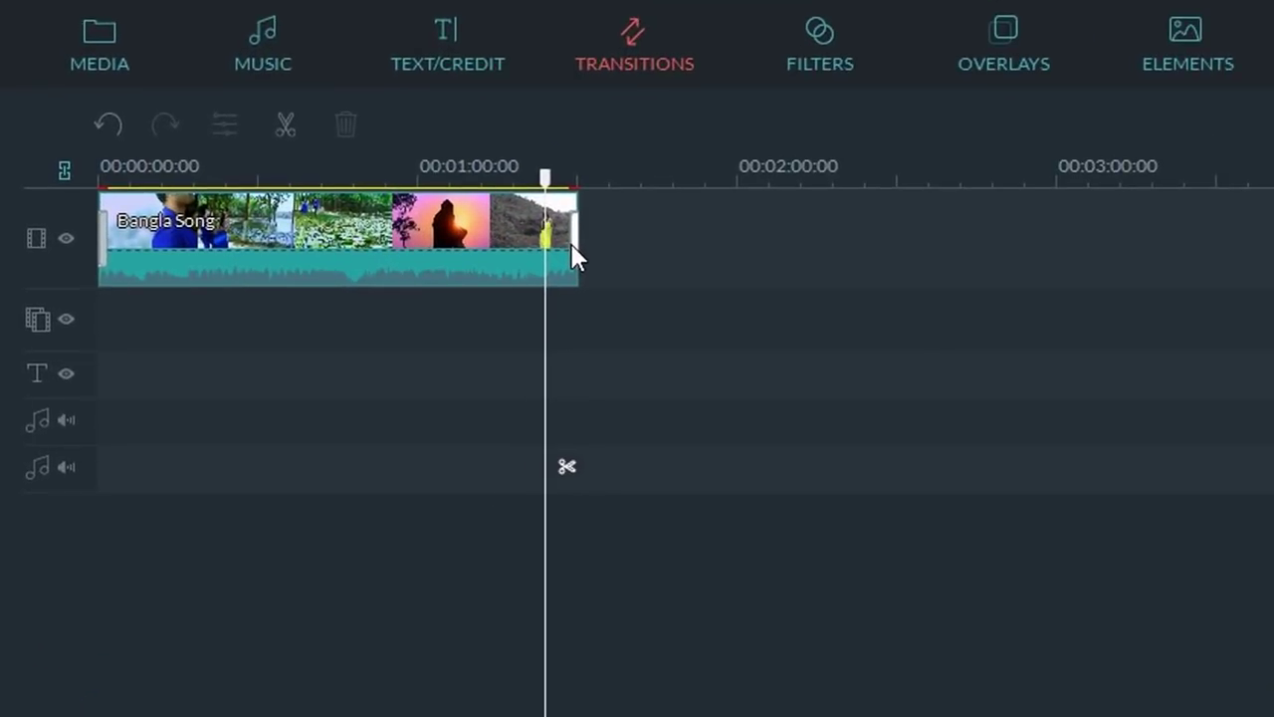
- Delete the transitions at the end and the start of the Bangla Song clip
left_click(573, 245)
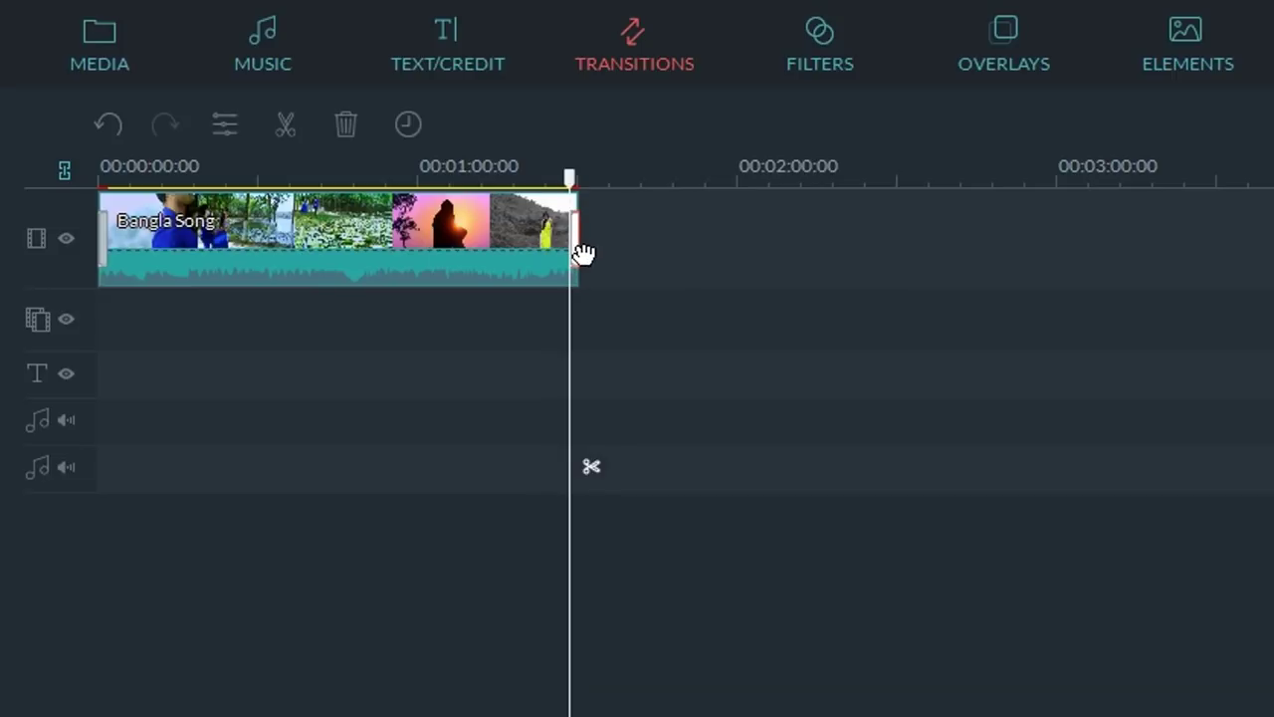
left_click(582, 252)
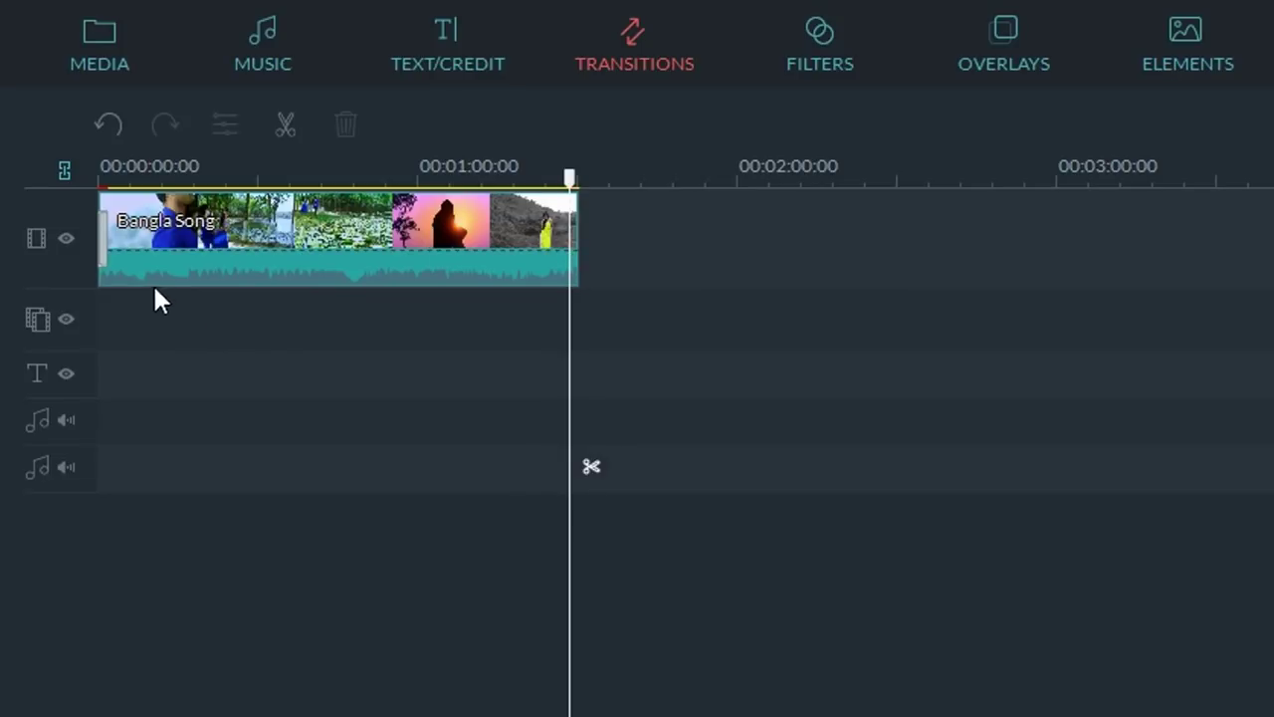
left_click(102, 242)
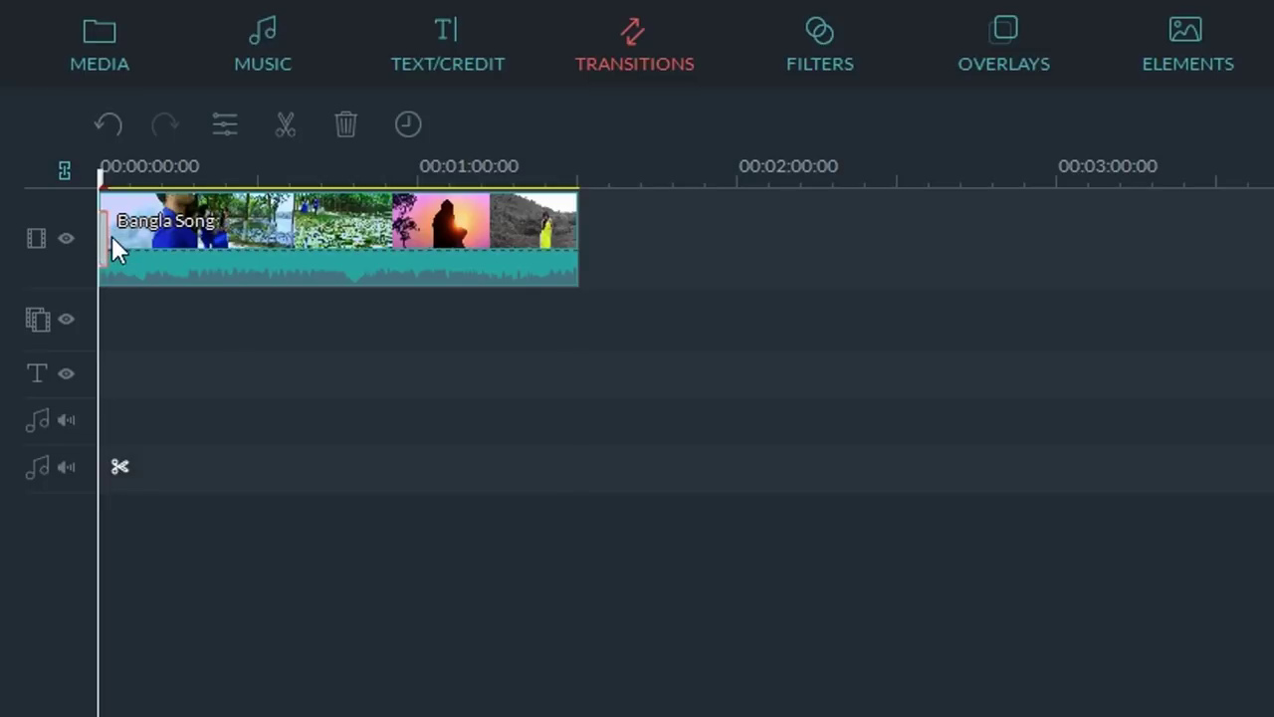
left_click(112, 236)
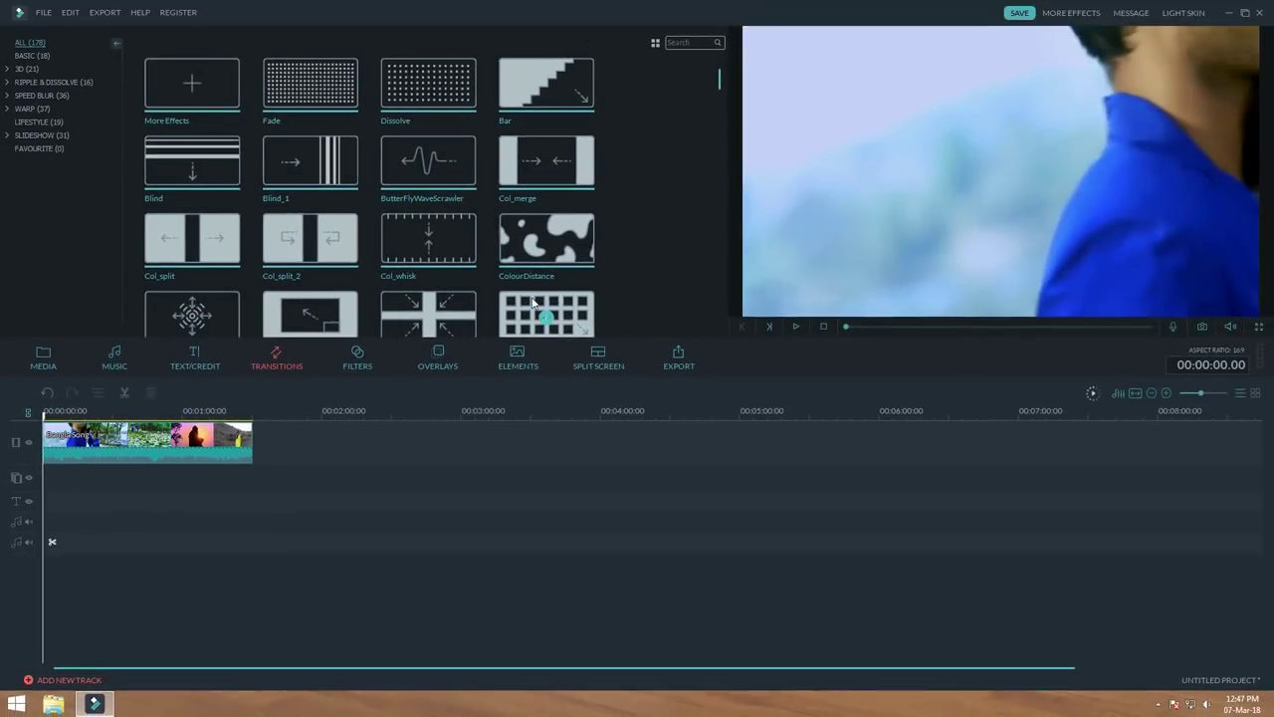
- Browse the available transitions, filters, music, titles and elements
mouse_move(720, 85)
left_mouse_down()
mouse_move(711, 147)
mouse_move(720, 92)
left_mouse_up()
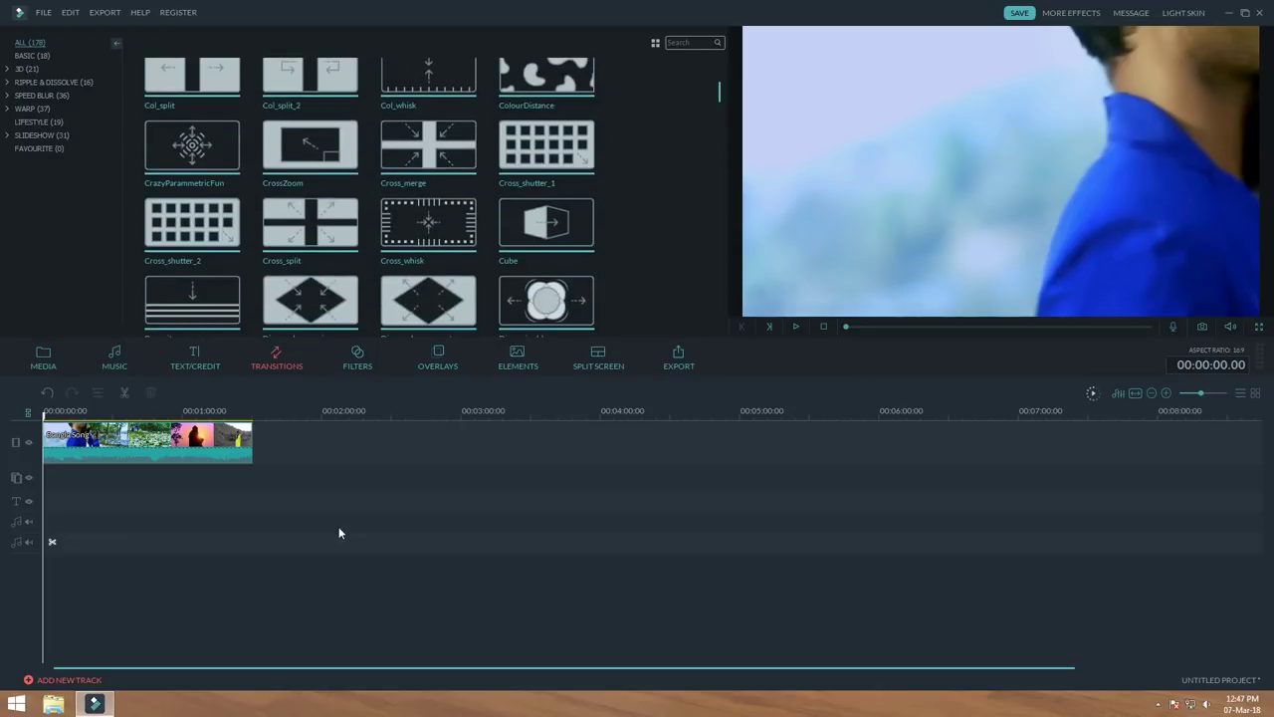
left_click(369, 356)
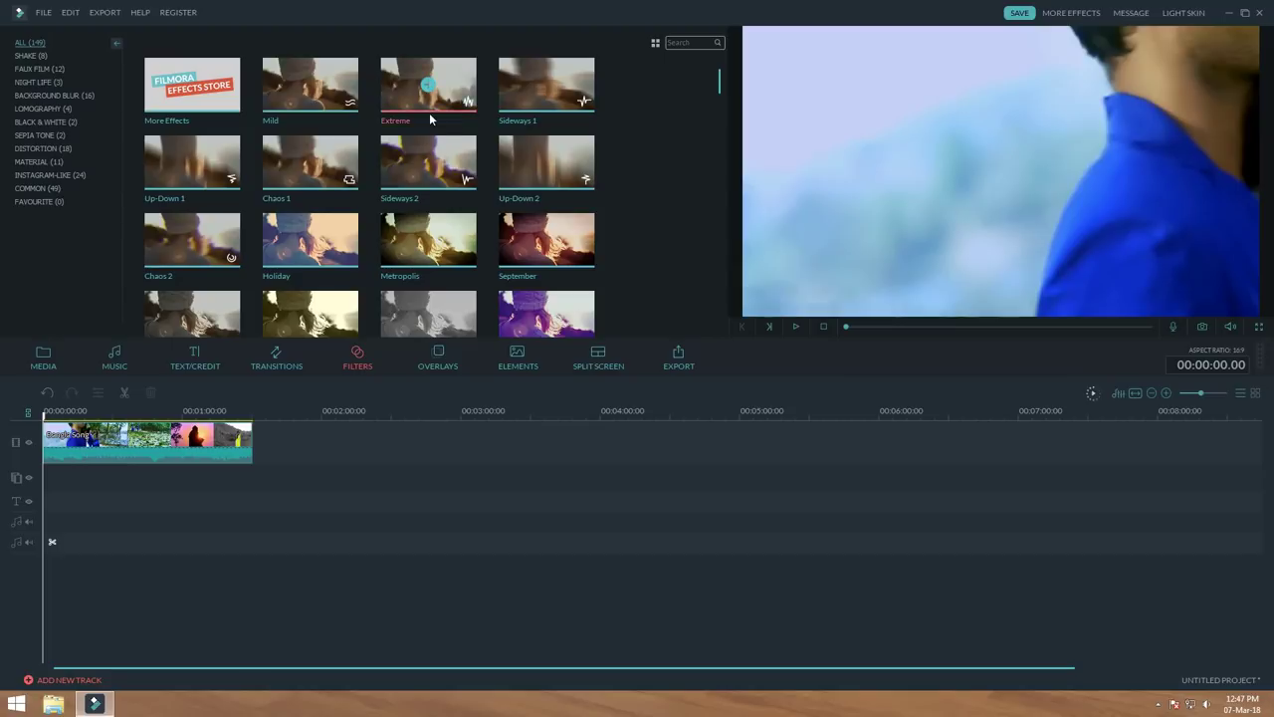
left_click_drag(718, 87, 728, 54)
left_click_drag(721, 88, 748, 53)
left_click(111, 366)
left_click(198, 367)
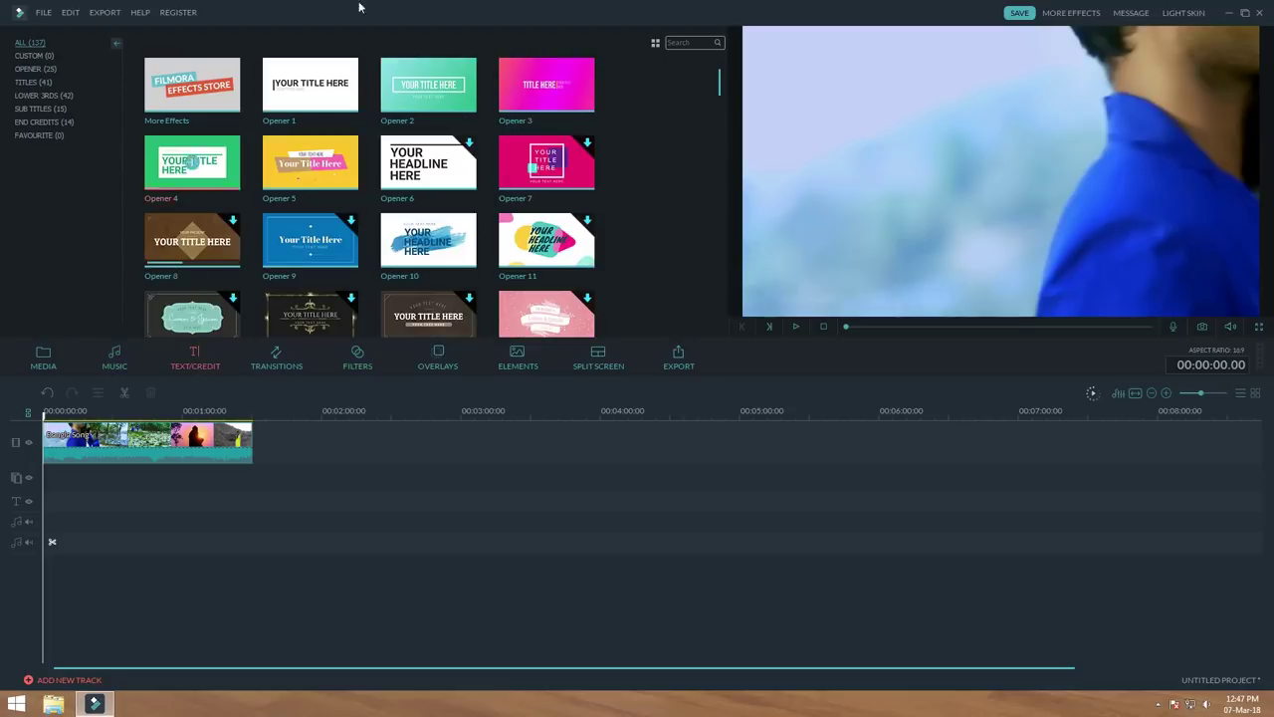
left_click(518, 366)
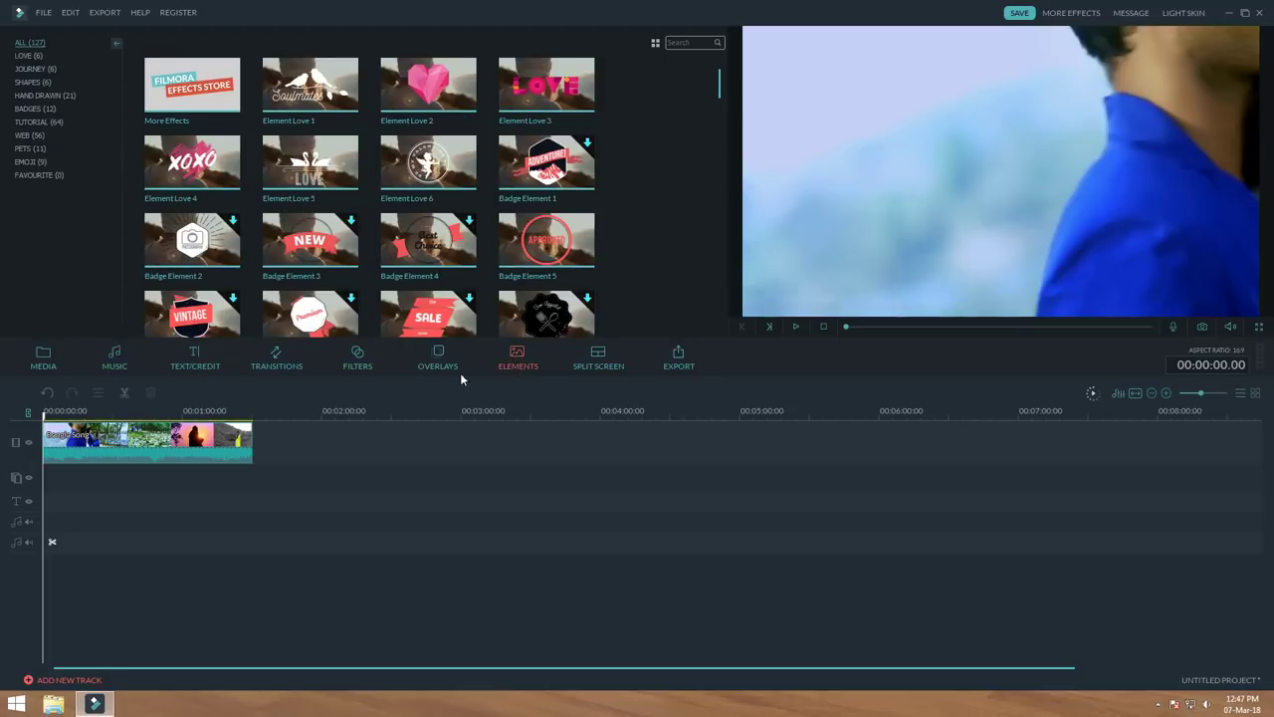
- Add the Mild filter at the start of the Bangla Song clip and return the playhead to 00:00:00.00
left_click(364, 364)
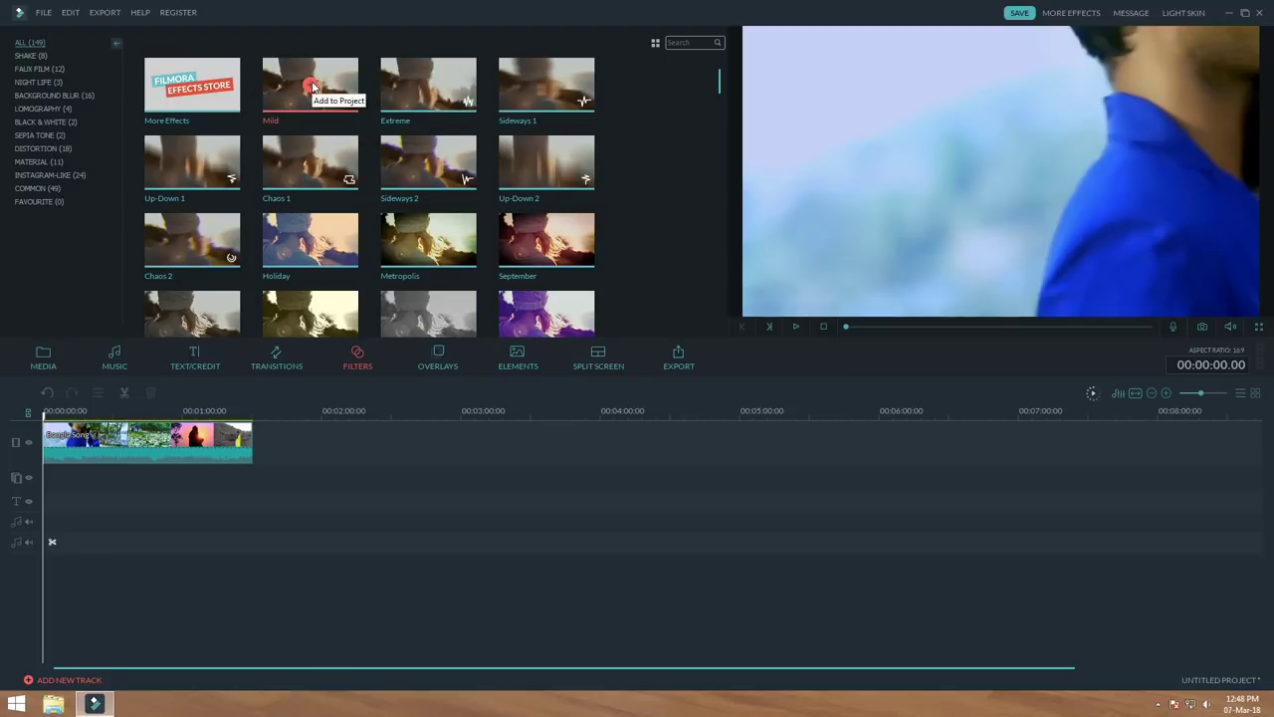
left_click(312, 87)
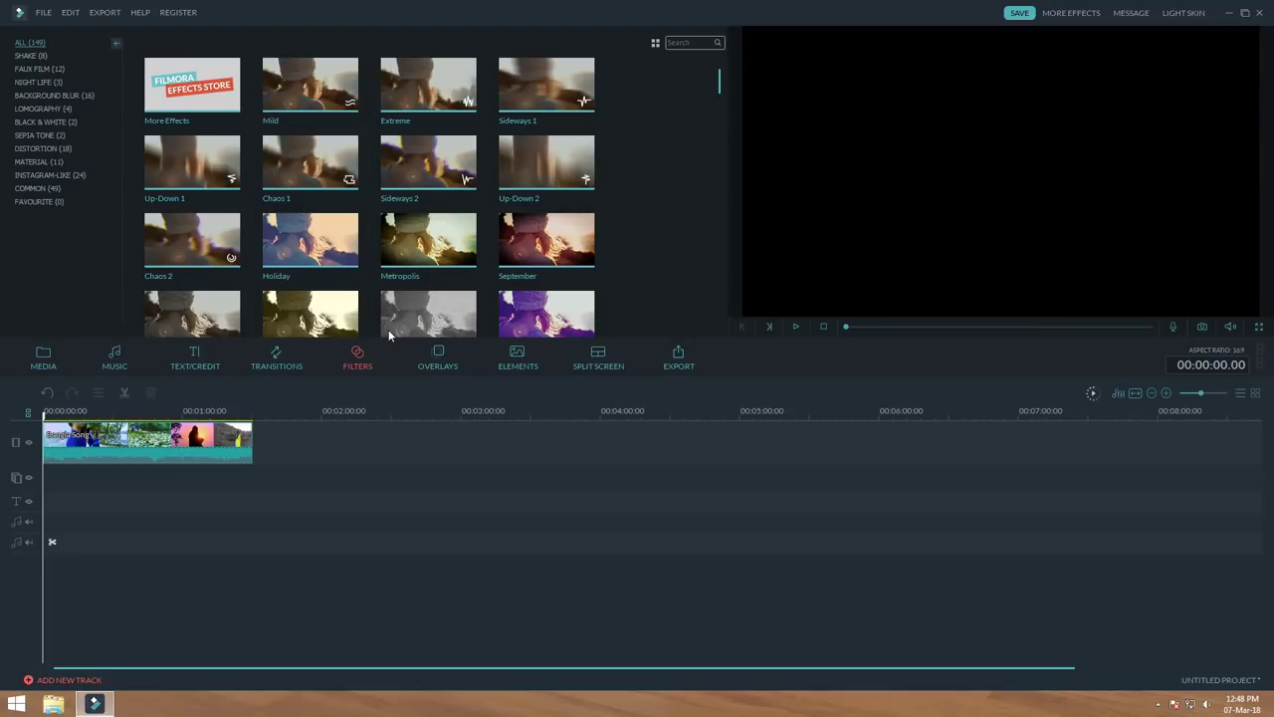
left_click(45, 412)
mouse_move(46, 412)
left_mouse_down()
mouse_move(93, 415)
mouse_move(43, 412)
left_mouse_up()
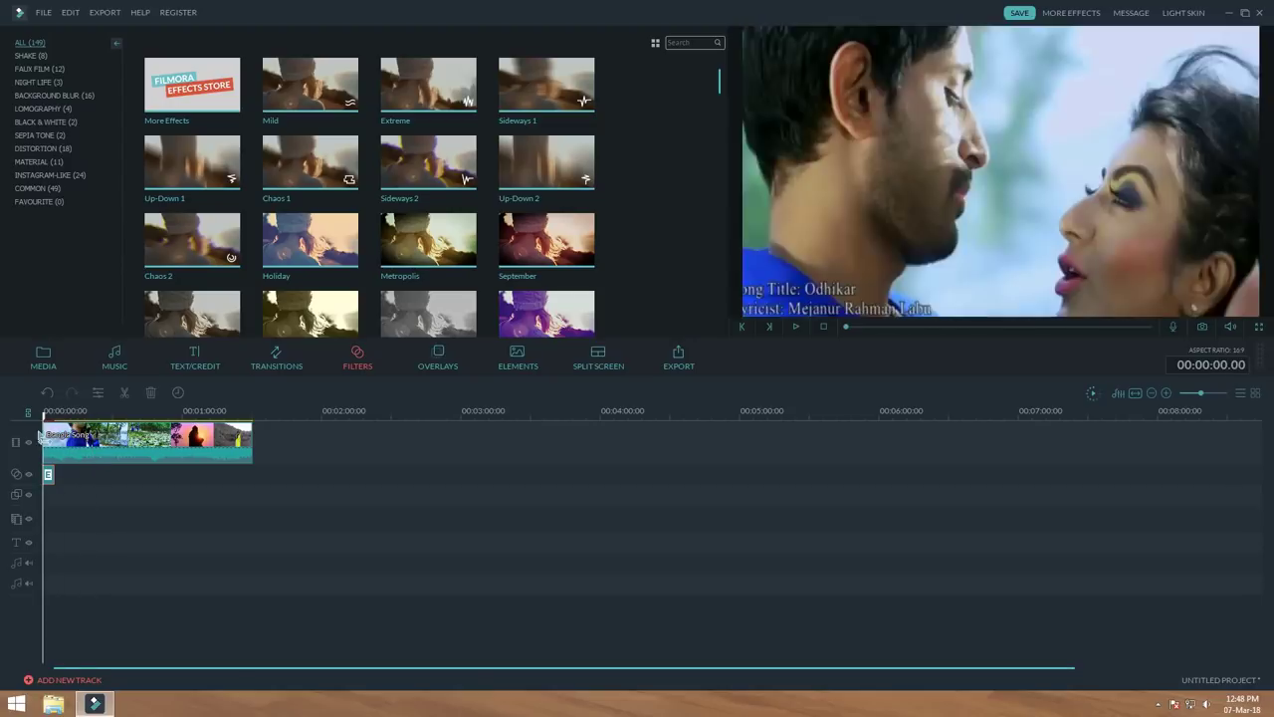
- Move the Mild filter to about 00:00:56, extend its start back to about 00:00:16 and scrub over it
left_click_drag(48, 476, 179, 475)
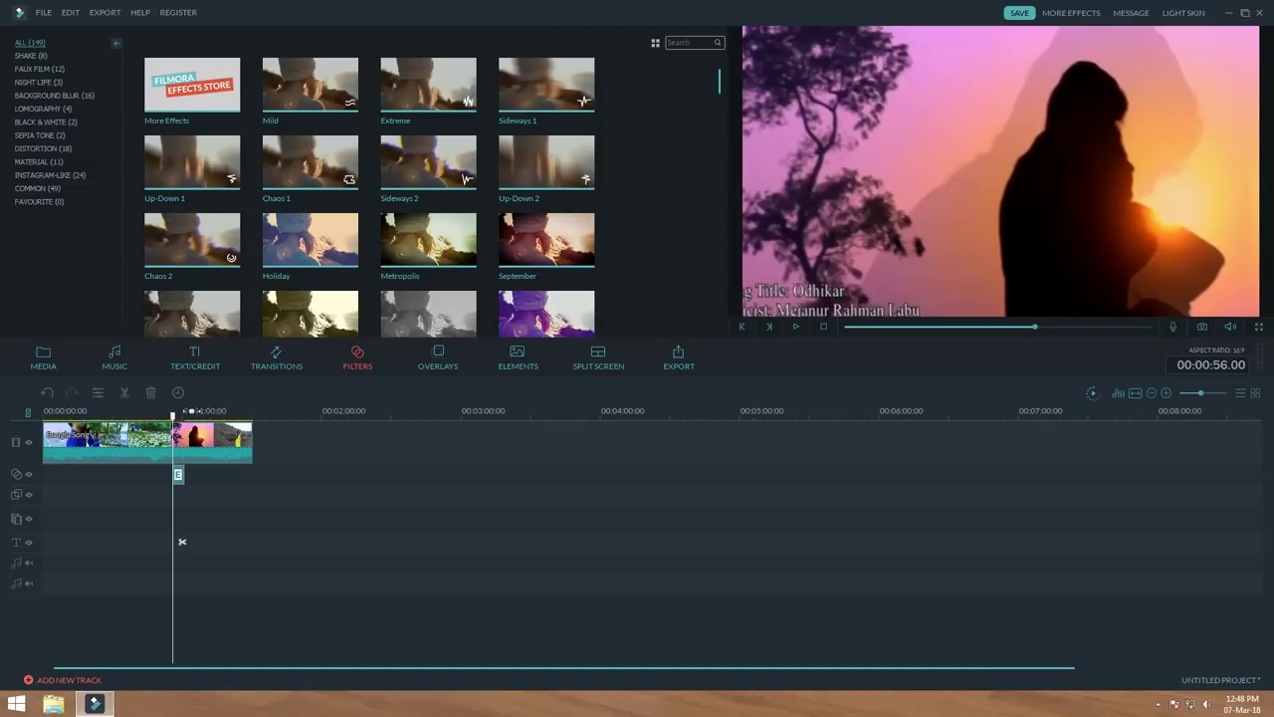
left_click(182, 427)
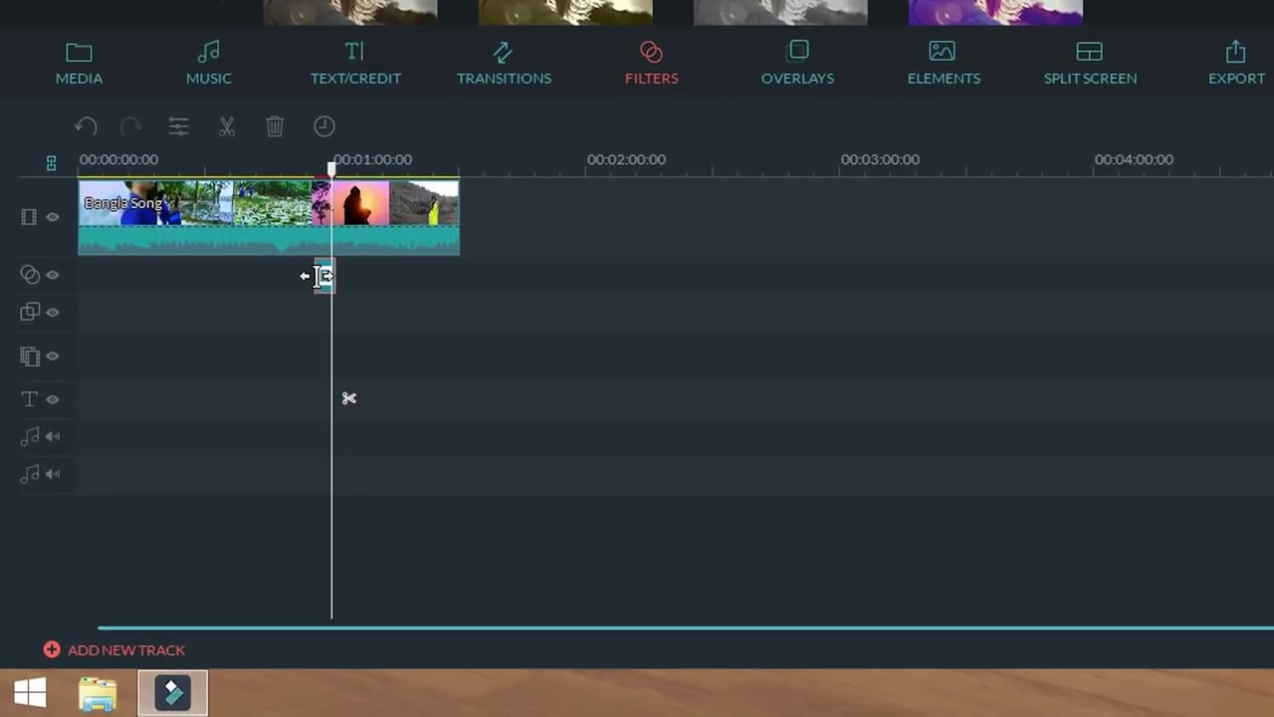
left_click_drag(286, 275, 169, 259)
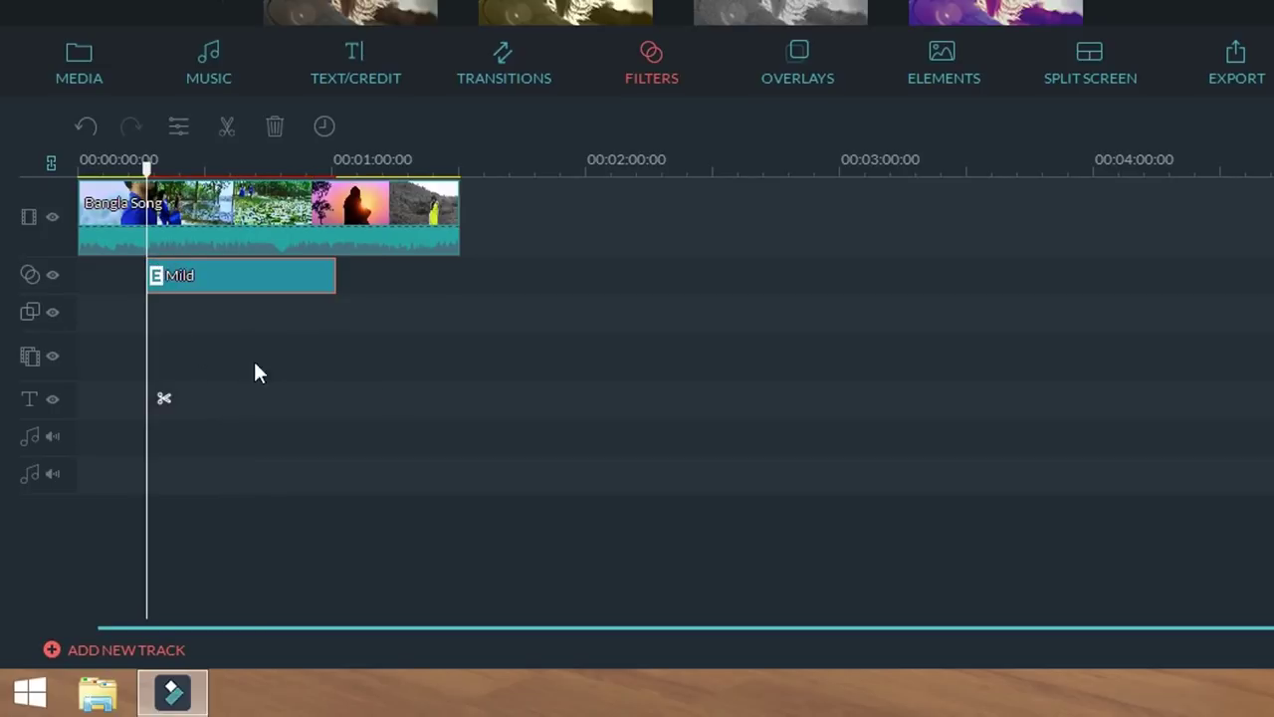
left_click(231, 332)
left_click_drag(148, 181, 242, 189)
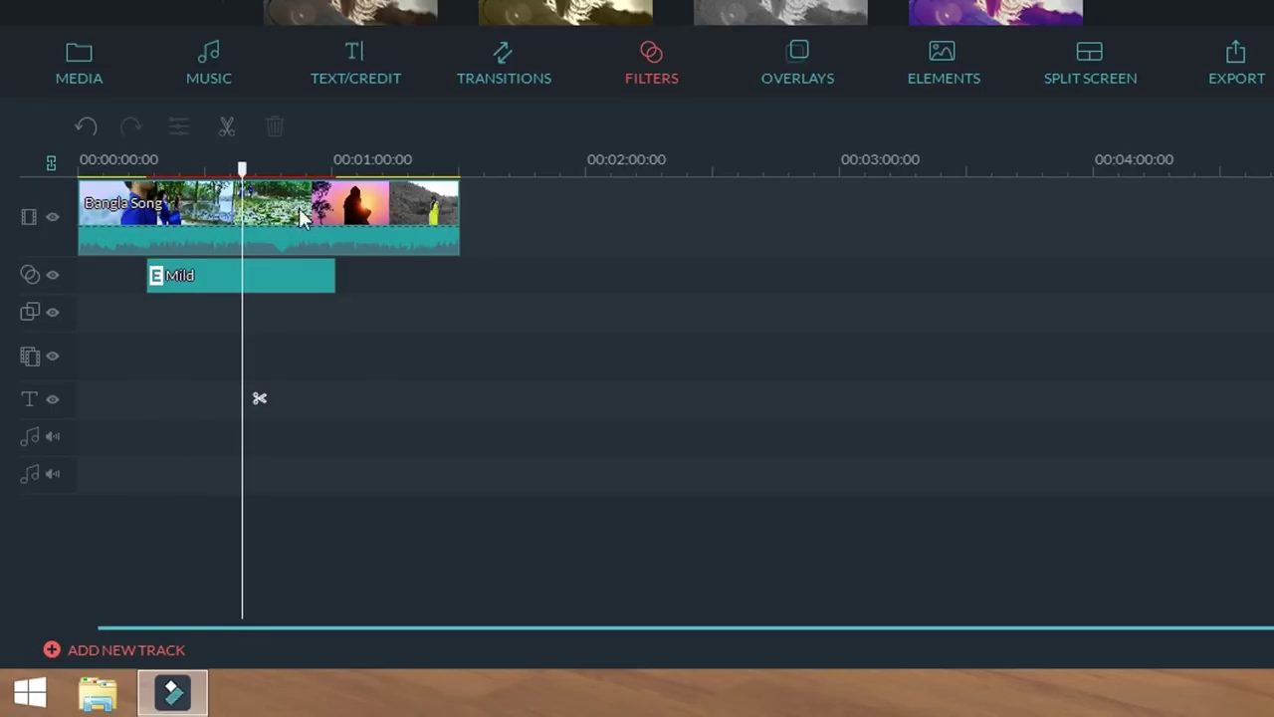
- Delete the Mild filter from the timeline and browse further filters such as SimpleElegent
left_click(279, 277)
key("Delete")
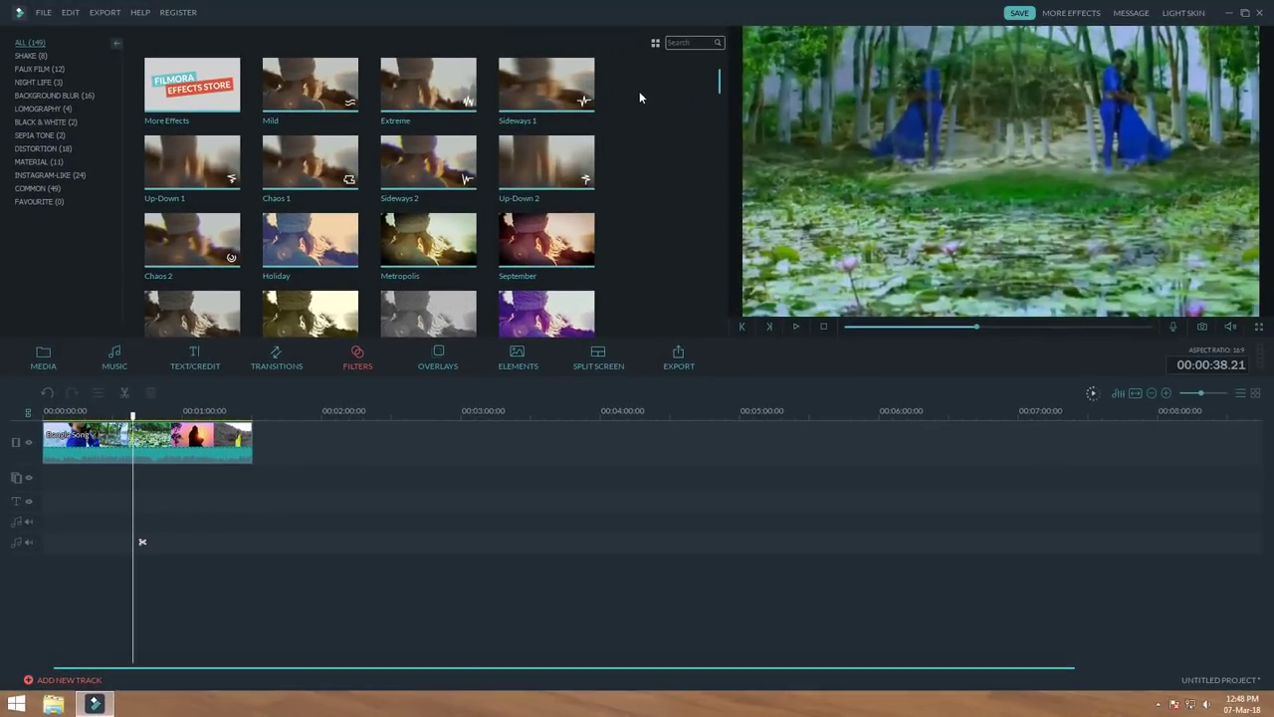
scroll(719, 85, "down", 3)
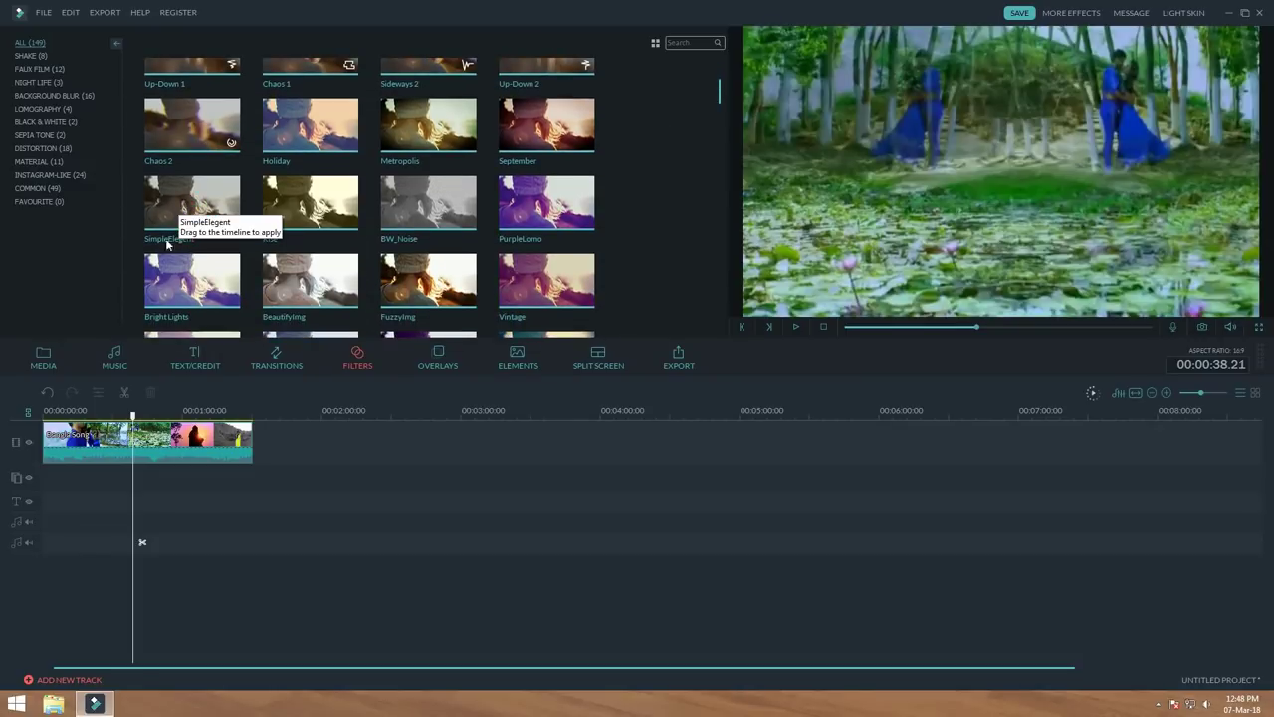
- Add the SimpleElegent filter at 00:00:38.21 and stretch it over the full length of the Bangla Song clip
left_click(192, 204)
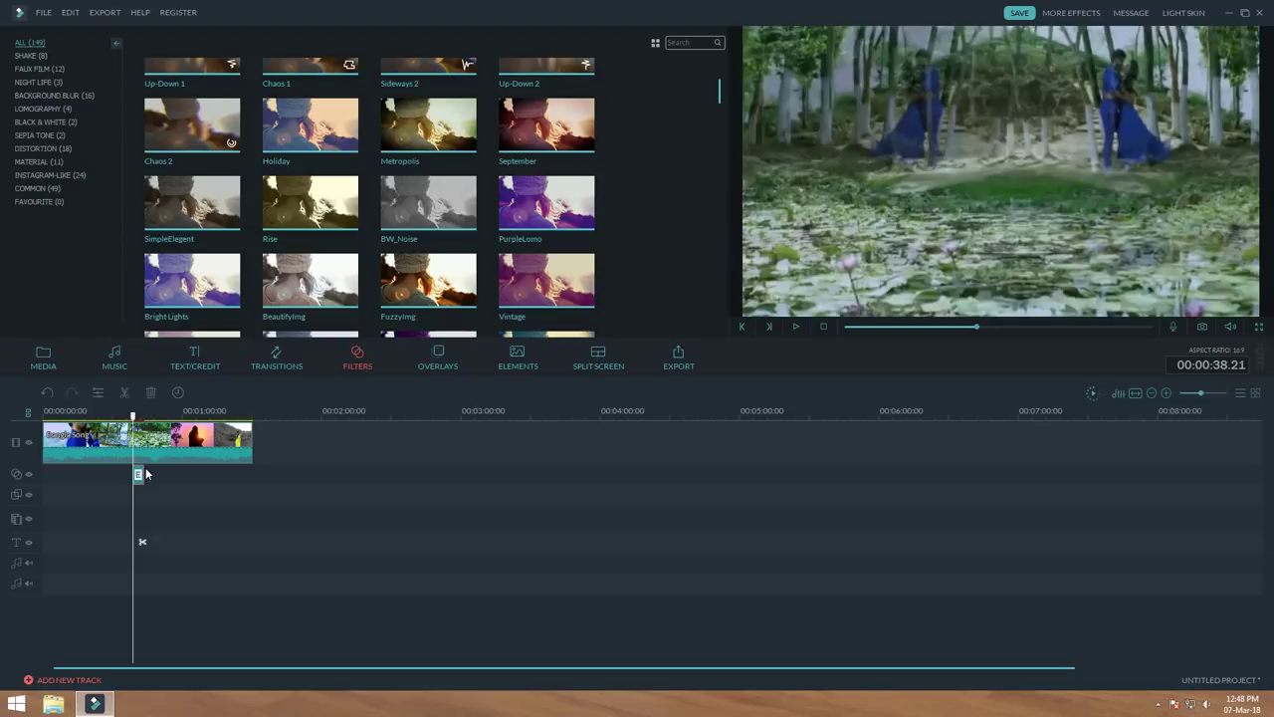
left_click_drag(142, 474, 252, 474)
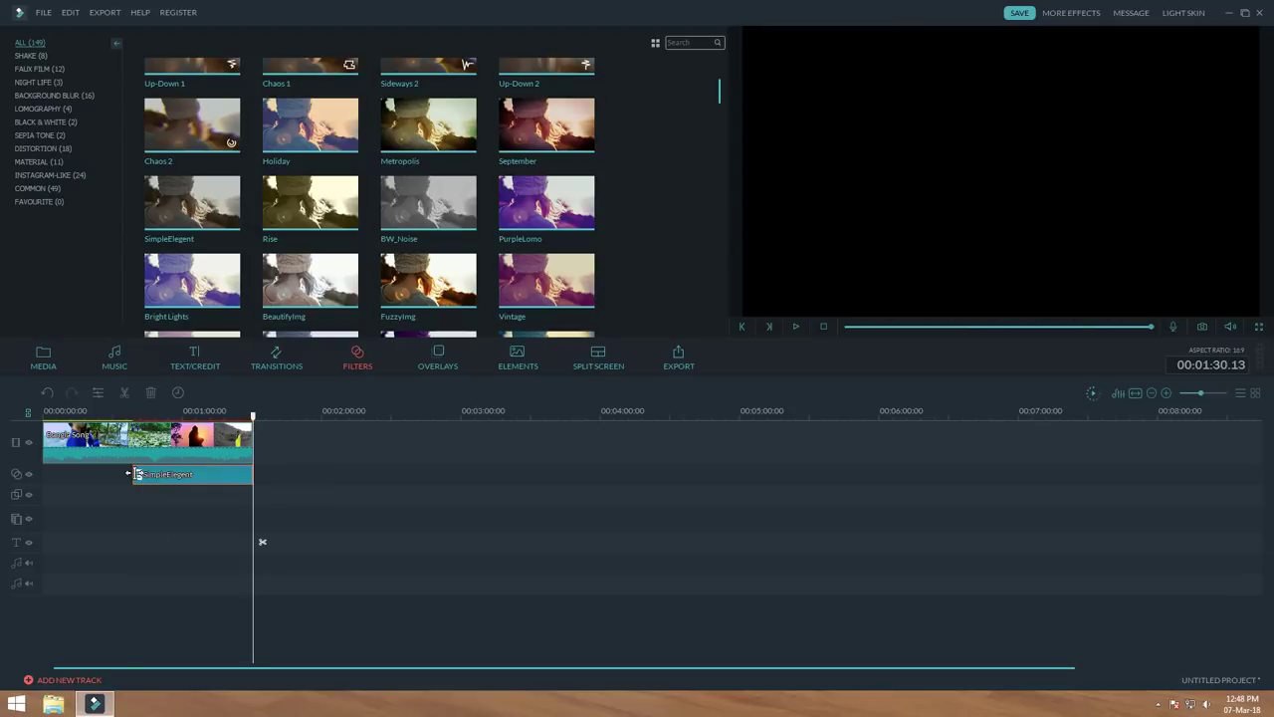
left_click_drag(120, 474, 44, 474)
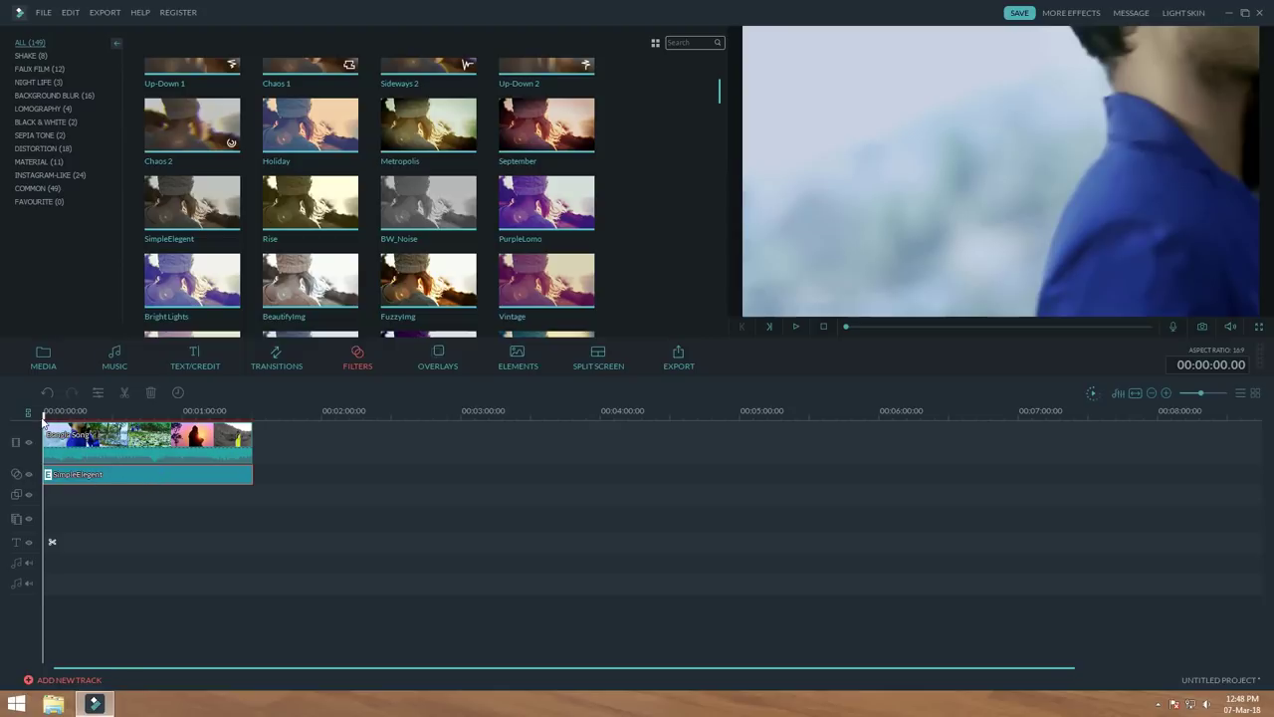
- Scrub through the clip with the SimpleElegent filter to about 00:00:37 and delete the filter from the timeline
left_click_drag(48, 416, 82, 414)
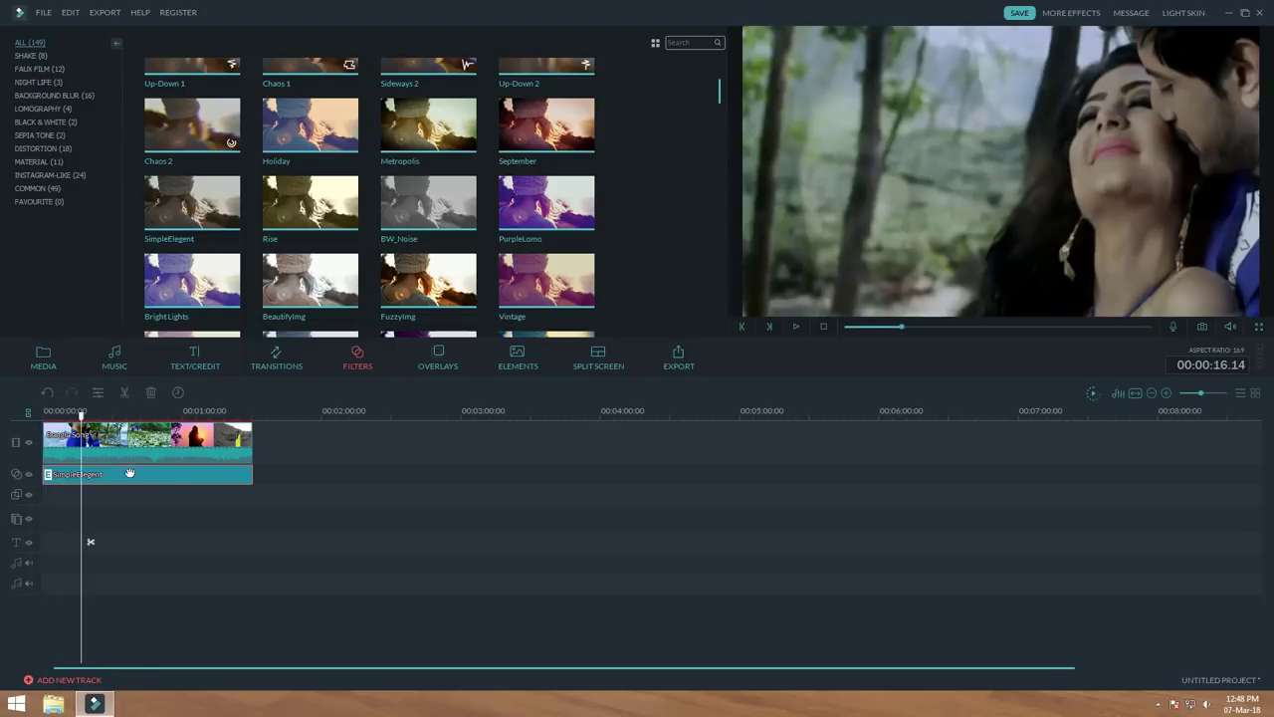
left_click_drag(82, 414, 128, 414)
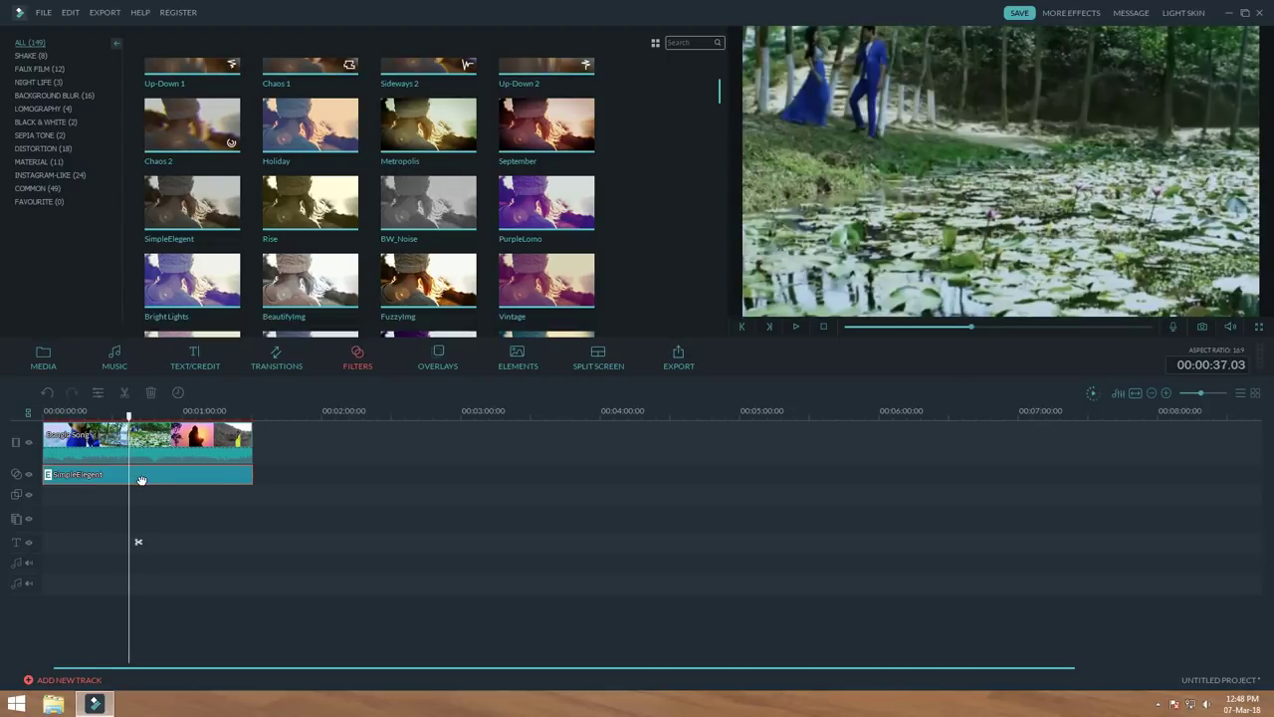
key("Delete")
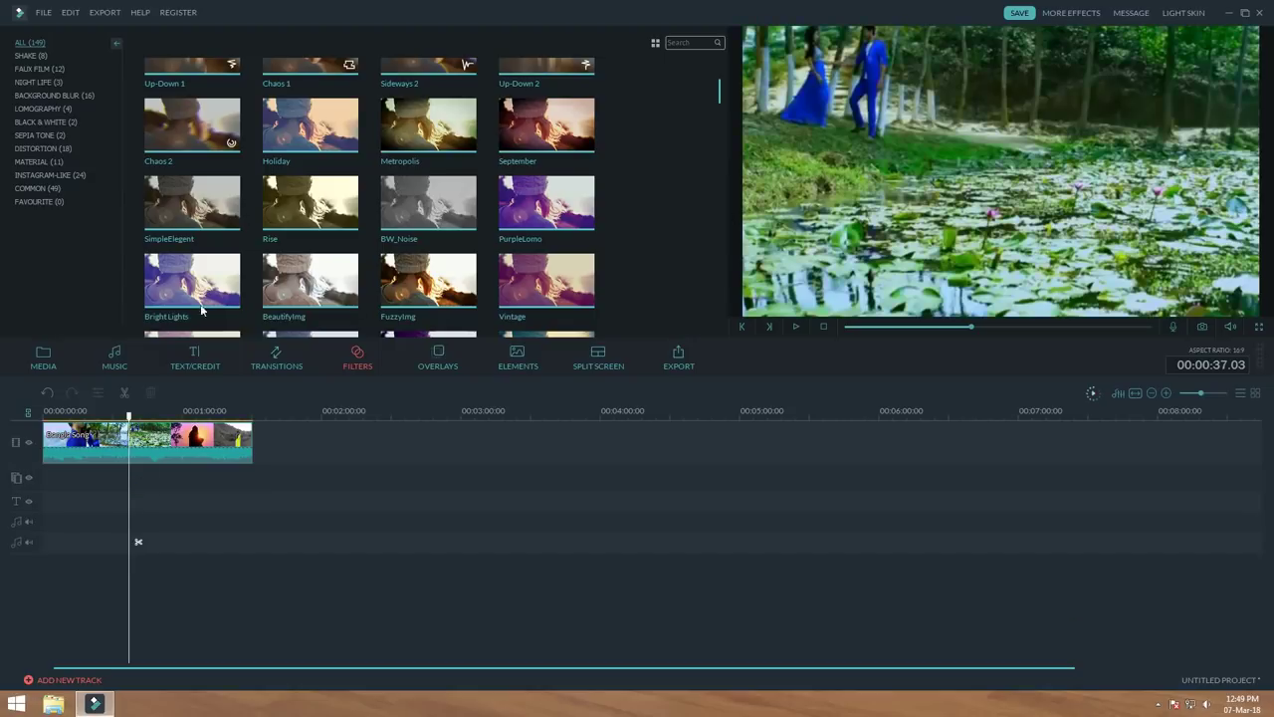
- Add the Aqua 1 overlay to the Bangla Song clip at 00:00:28.21 and scrub over it
mouse_move(130, 416)
left_mouse_down()
mouse_move(87, 416)
mouse_move(109, 416)
left_mouse_up()
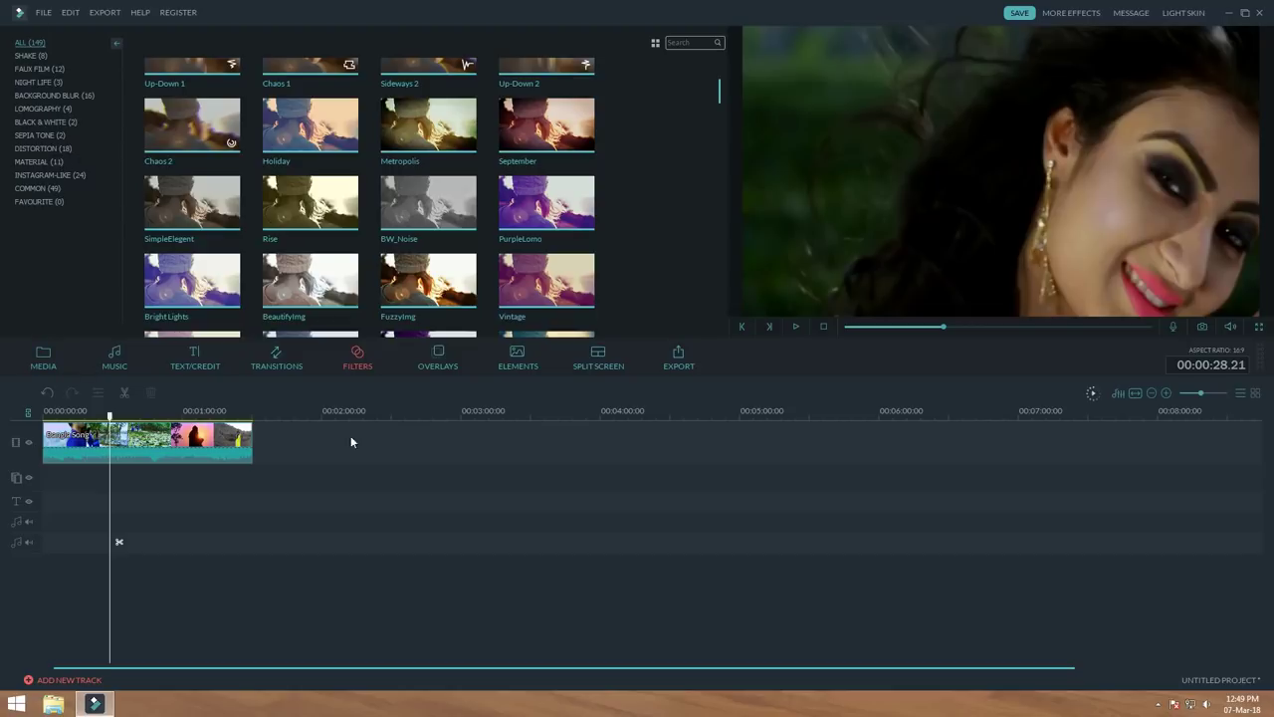
left_click(435, 365)
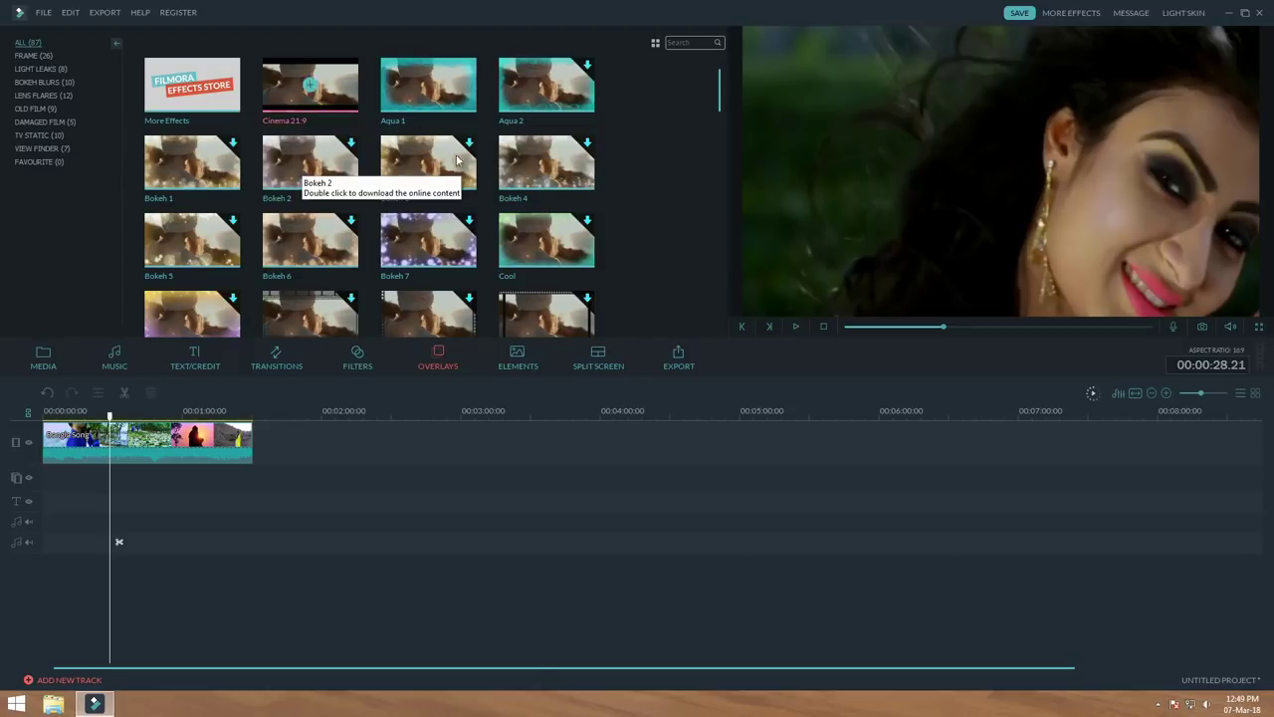
left_click(326, 92)
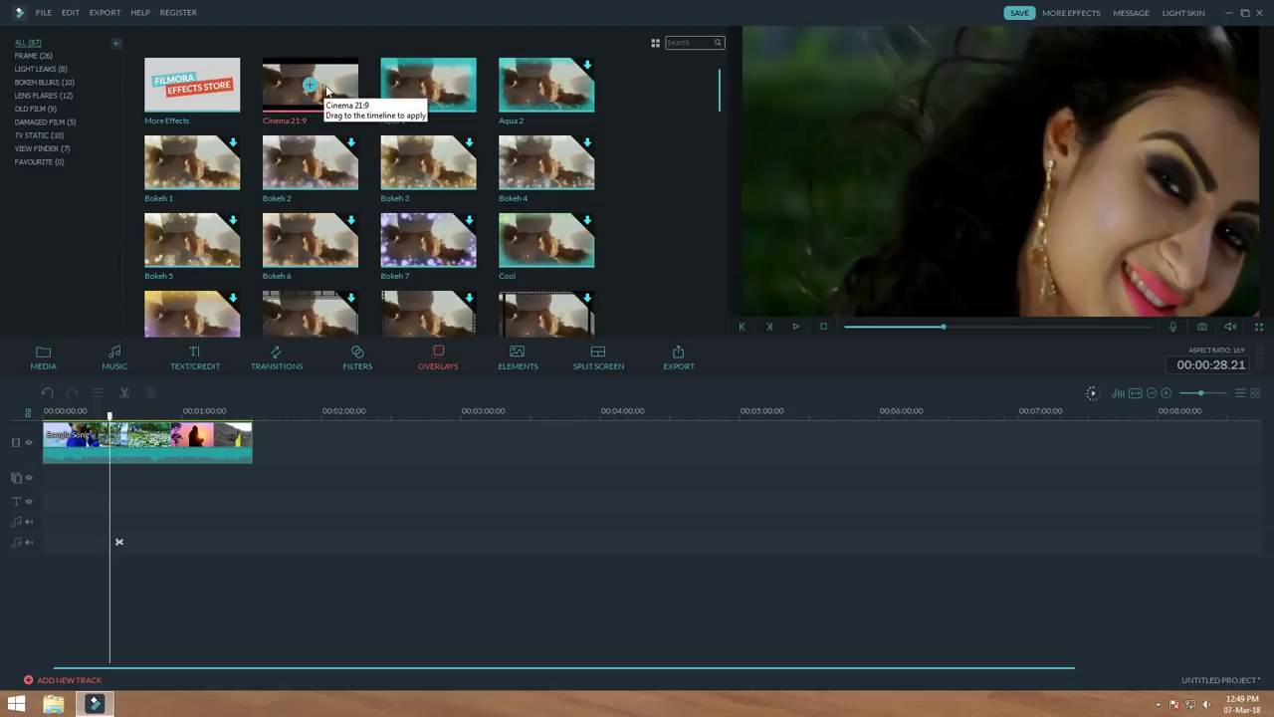
left_click(428, 90)
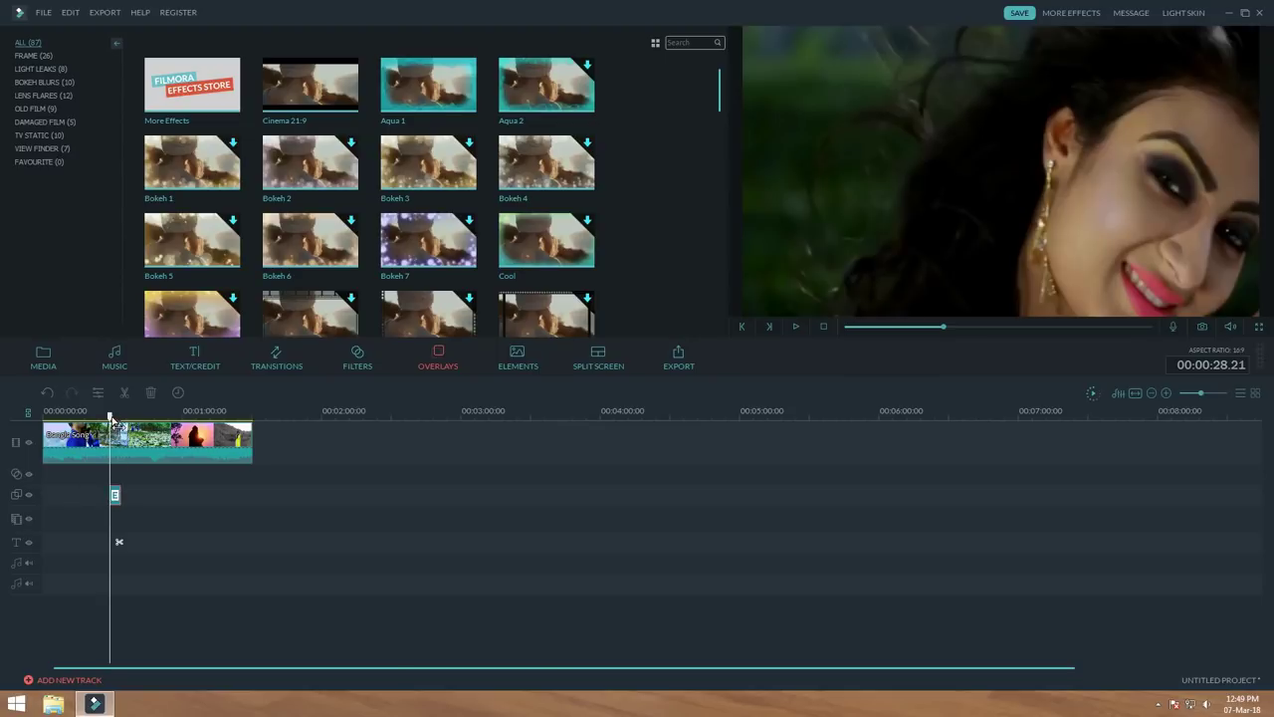
left_click_drag(111, 426, 126, 431)
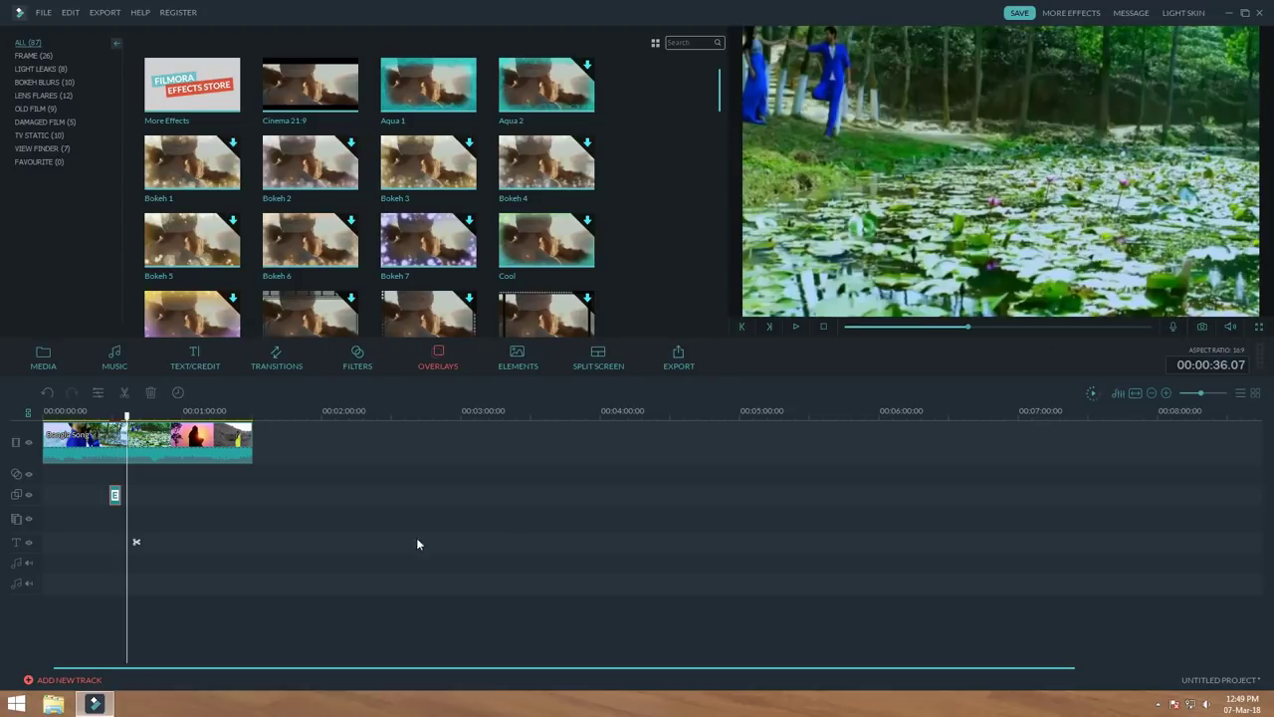
left_click_drag(126, 418, 117, 418)
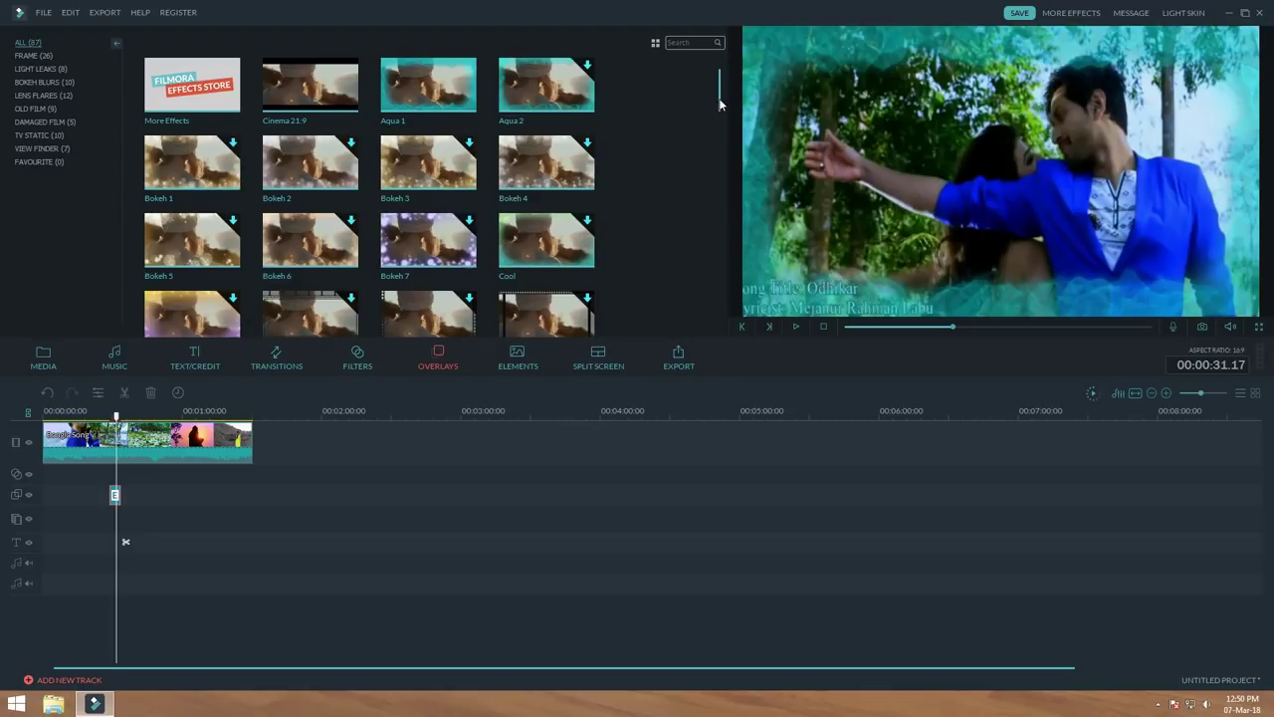
- Move the Aqua 1 overlay to about 00:00:38 and extend it over the whole clip, keeping its alpha at 100
mouse_move(719, 104)
left_mouse_down()
mouse_move(720, 127)
mouse_move(727, 87)
left_mouse_up()
left_click_drag(117, 493, 138, 494)
double_click(136, 494)
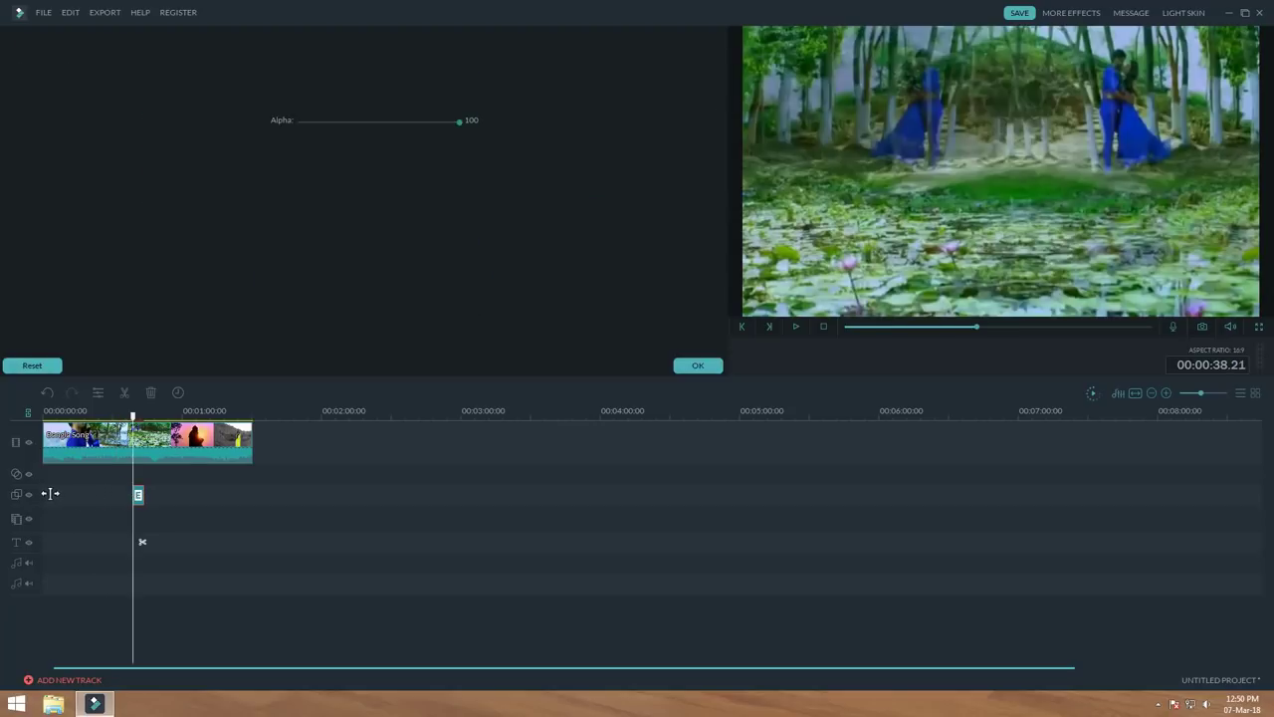
left_click_drag(132, 416, 139, 416)
left_click_drag(136, 493, 255, 496)
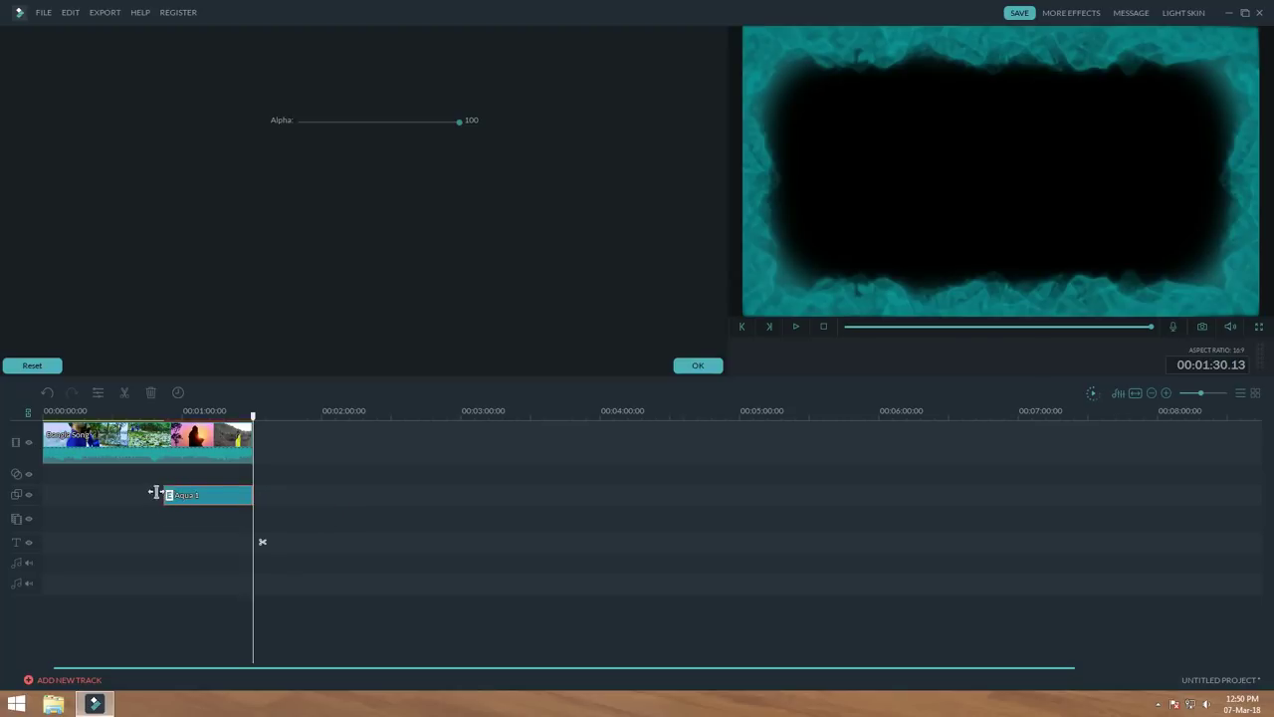
left_click_drag(166, 494, 94, 535)
left_click(251, 583)
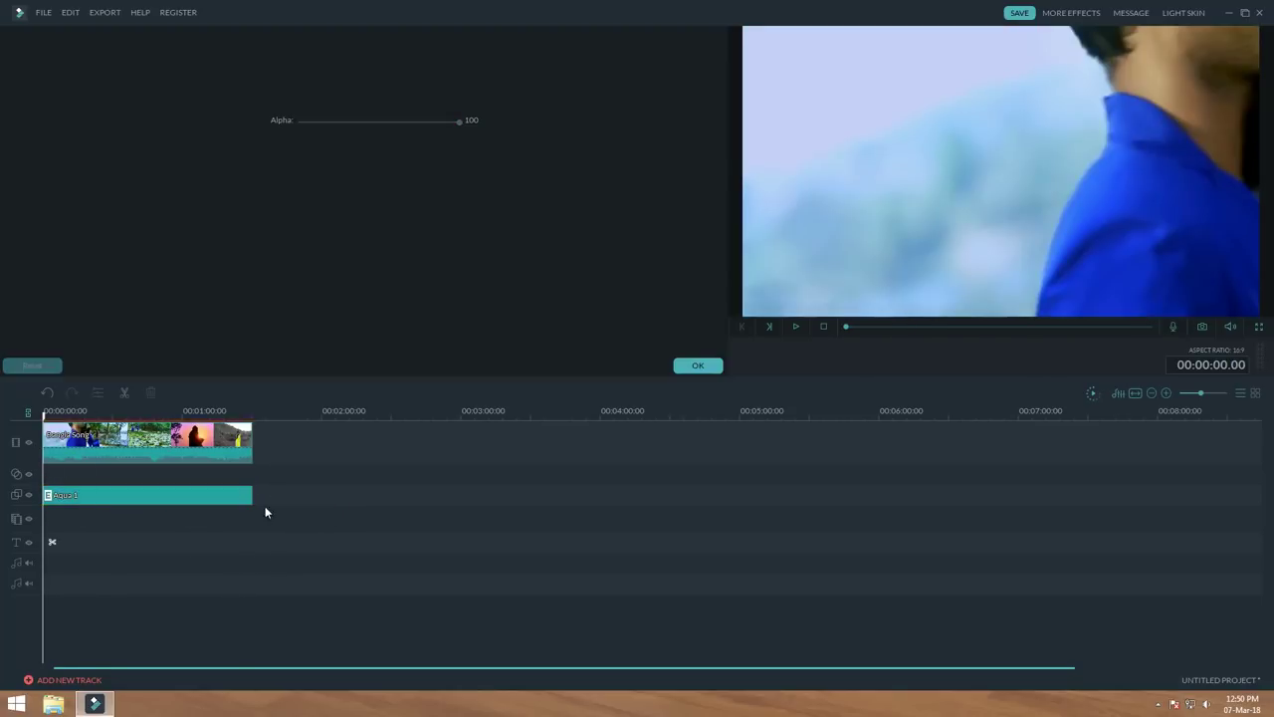
left_click(687, 371)
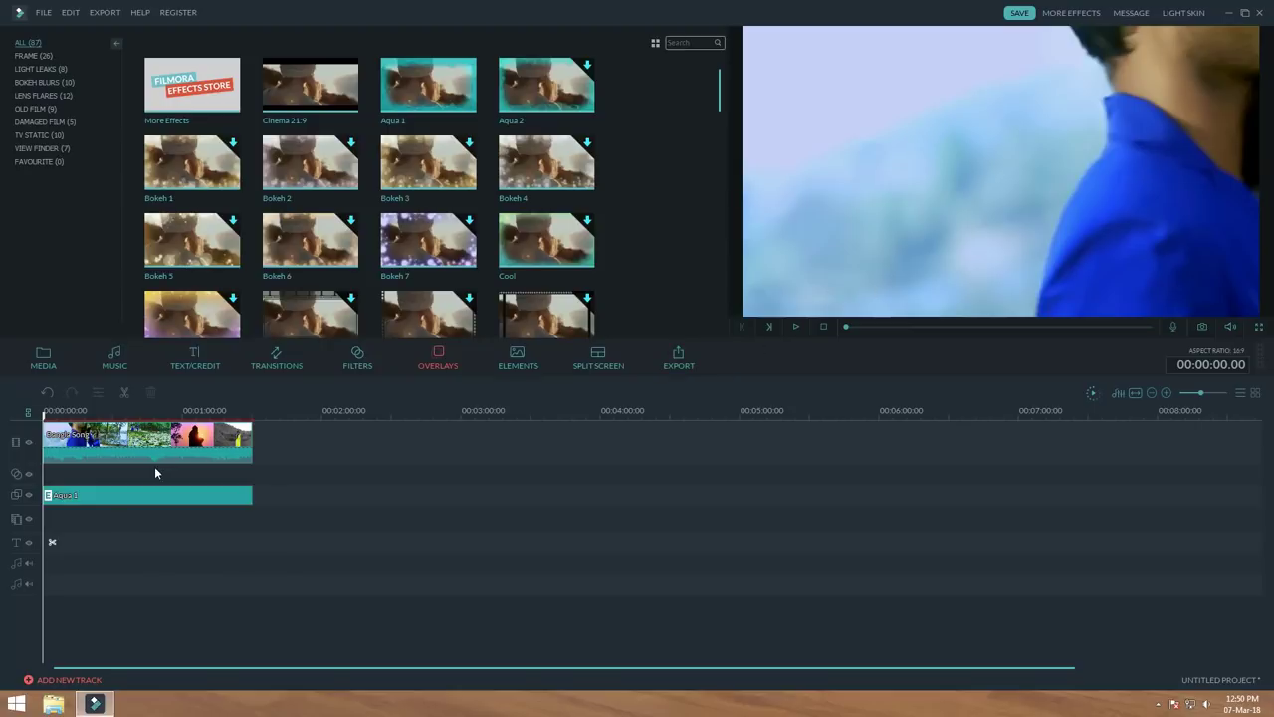
- Scrub the playhead to 00:00:52.07 and delete the Aqua 1 overlay from the timeline
left_click_drag(45, 416, 165, 413)
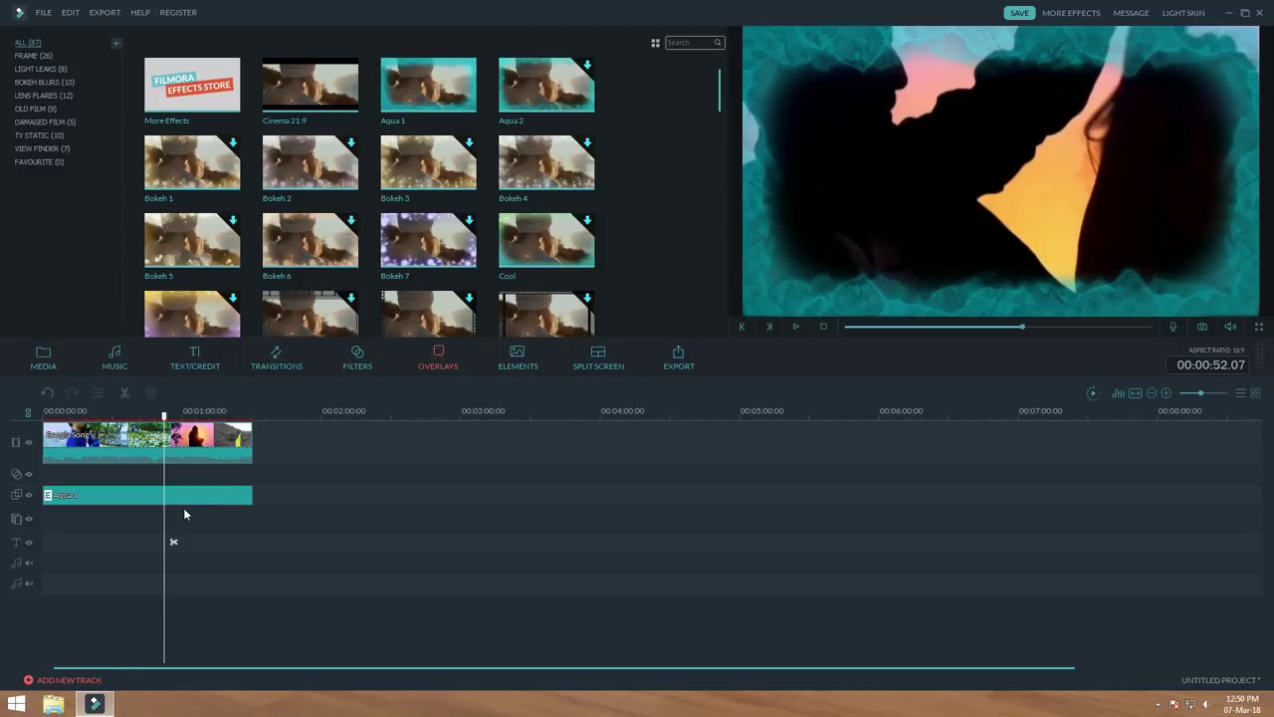
left_click(199, 494)
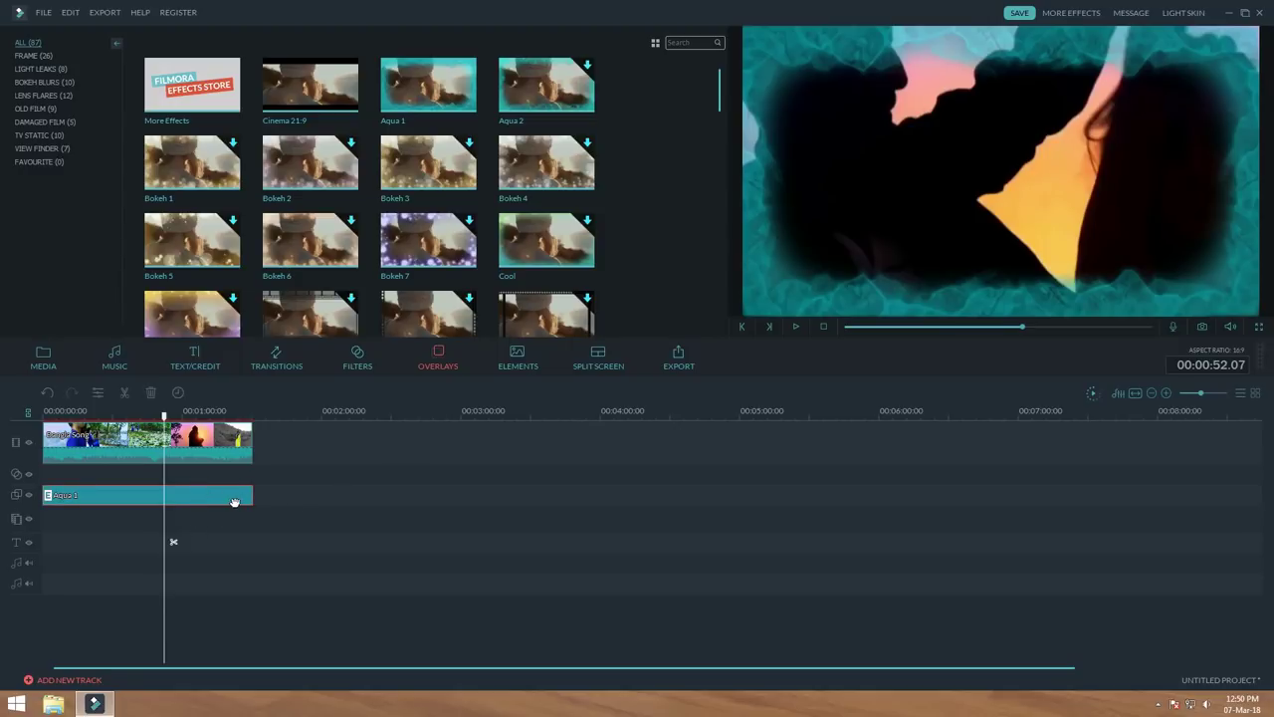
left_click(150, 394)
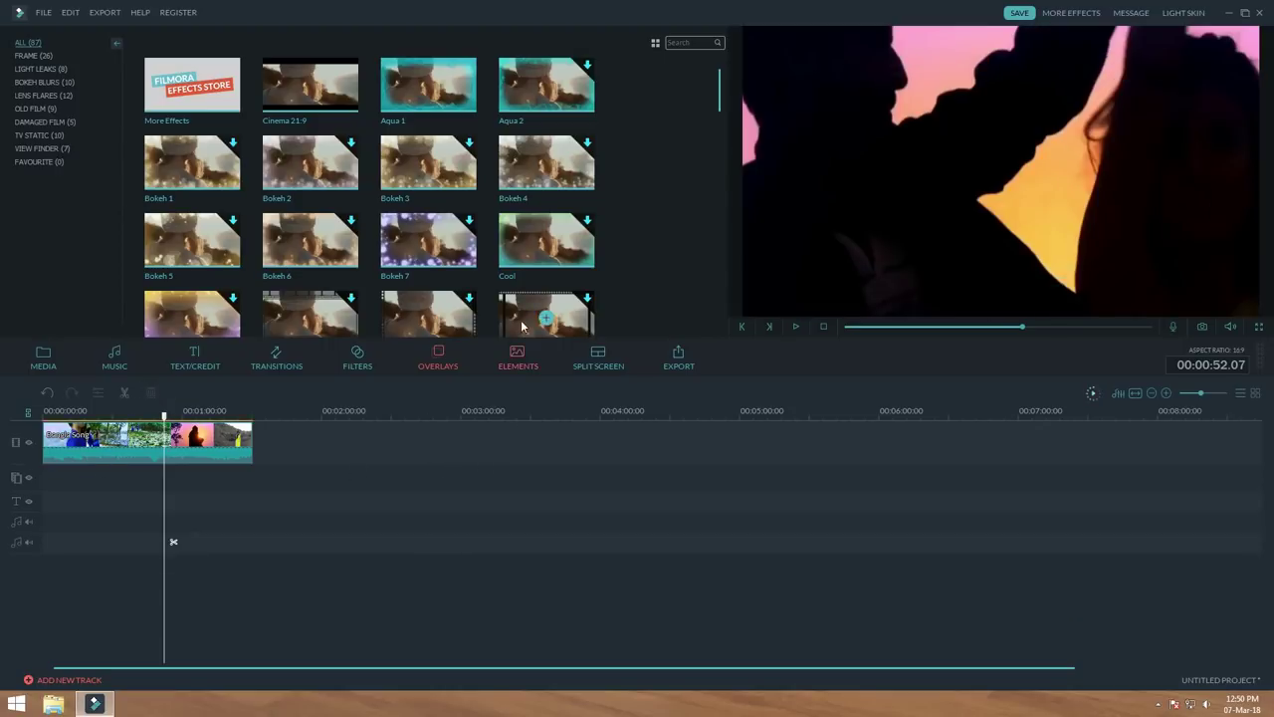
- Browse the elements and add Element Love 1 to the timeline at 00:00:52.07
left_click(514, 361)
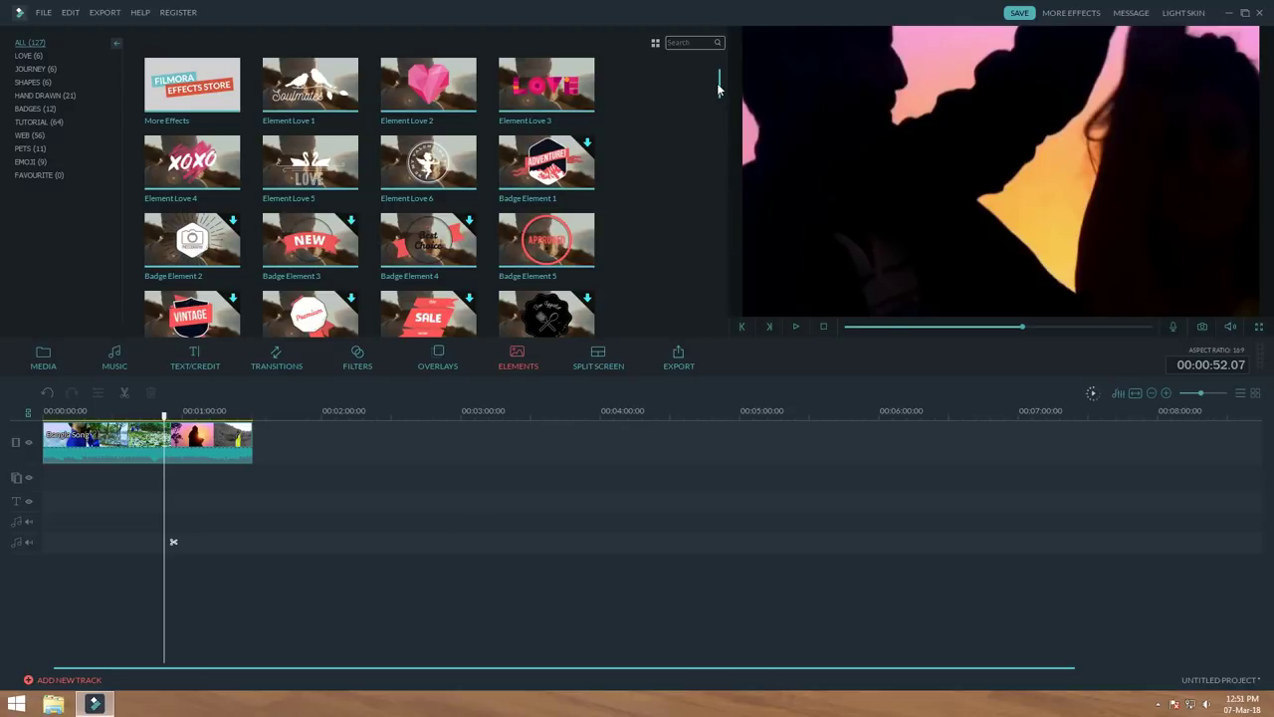
scroll(719, 90, "down", 3)
scroll(720, 94, "up", 3)
left_click(310, 88)
left_click(311, 88)
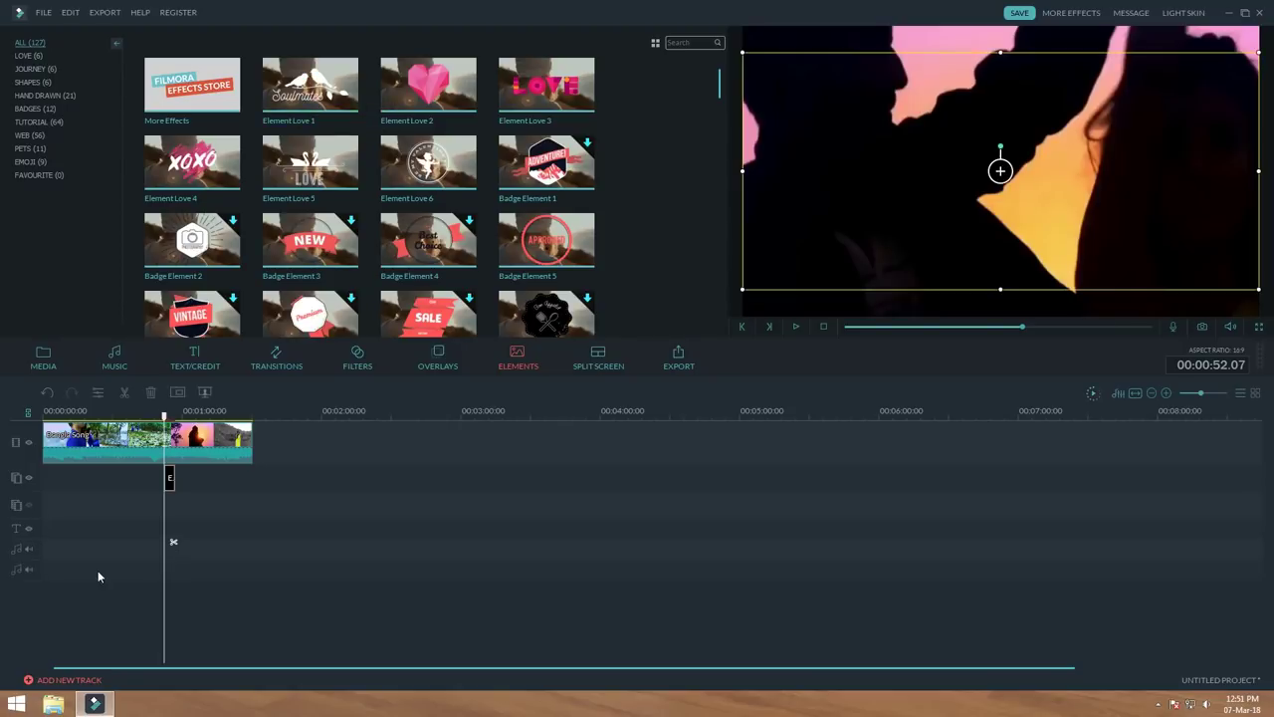
- Shrink the Element Love 1 graphic to less than half its width and place it in the lower-left corner of the video frame
left_click(247, 549)
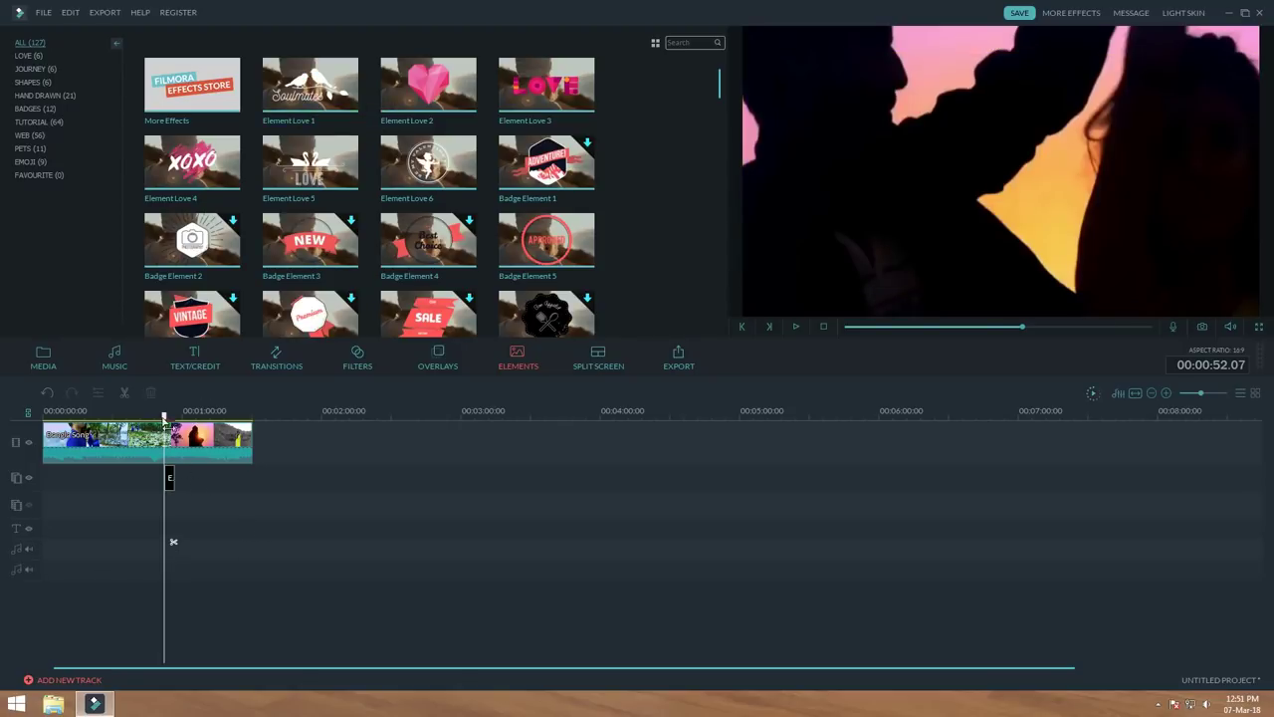
left_click_drag(165, 418, 166, 438)
left_click(170, 478)
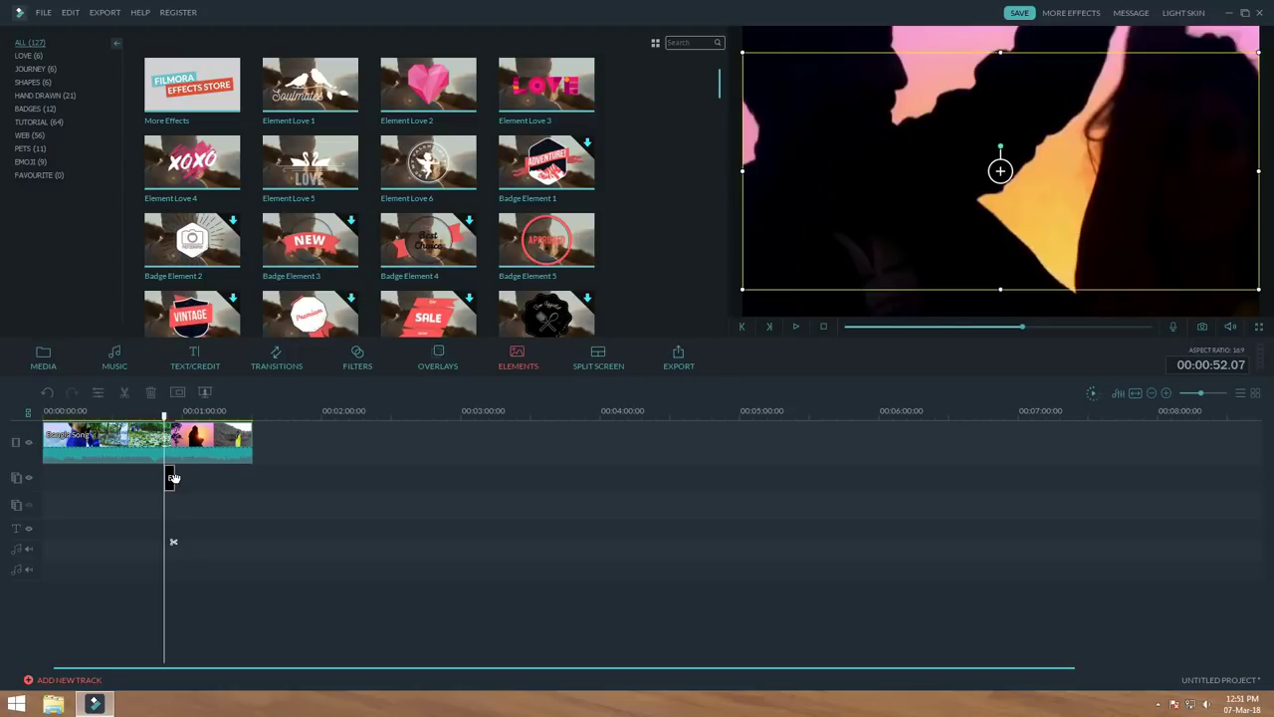
left_click_drag(1038, 222, 1033, 218)
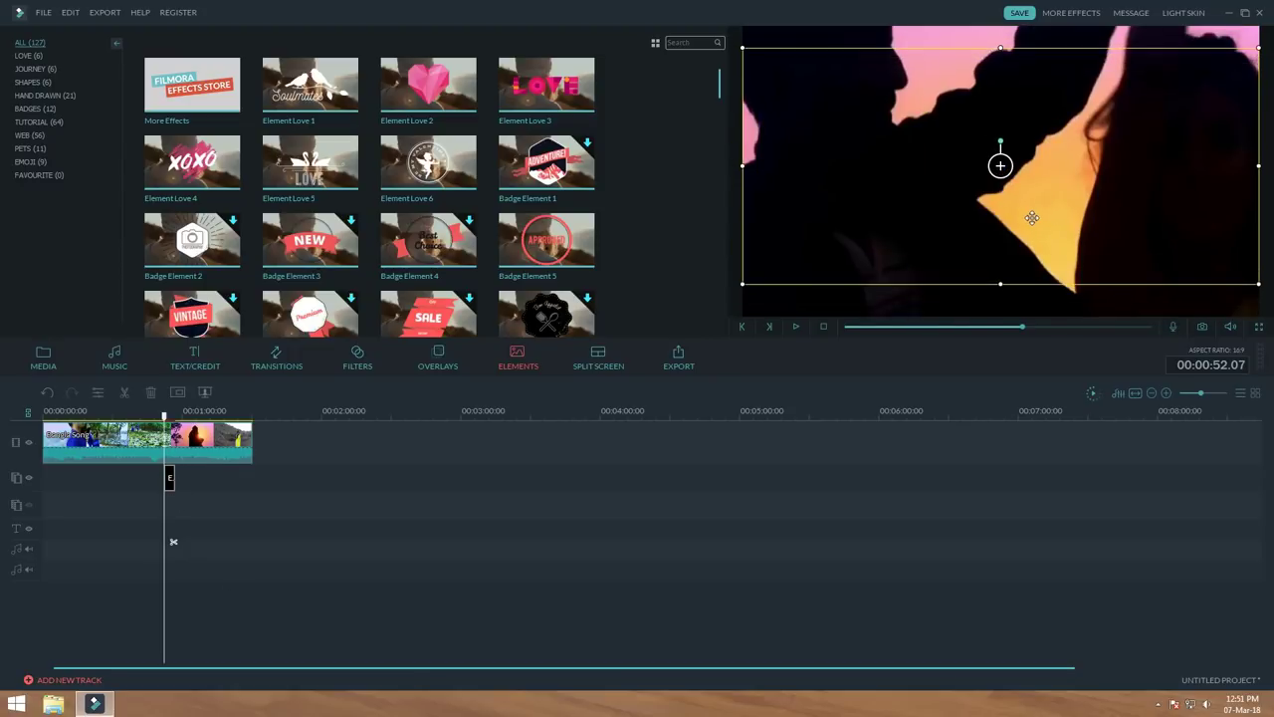
left_click_drag(742, 283, 1033, 151)
left_click_drag(1110, 115, 809, 272)
left_click(464, 619)
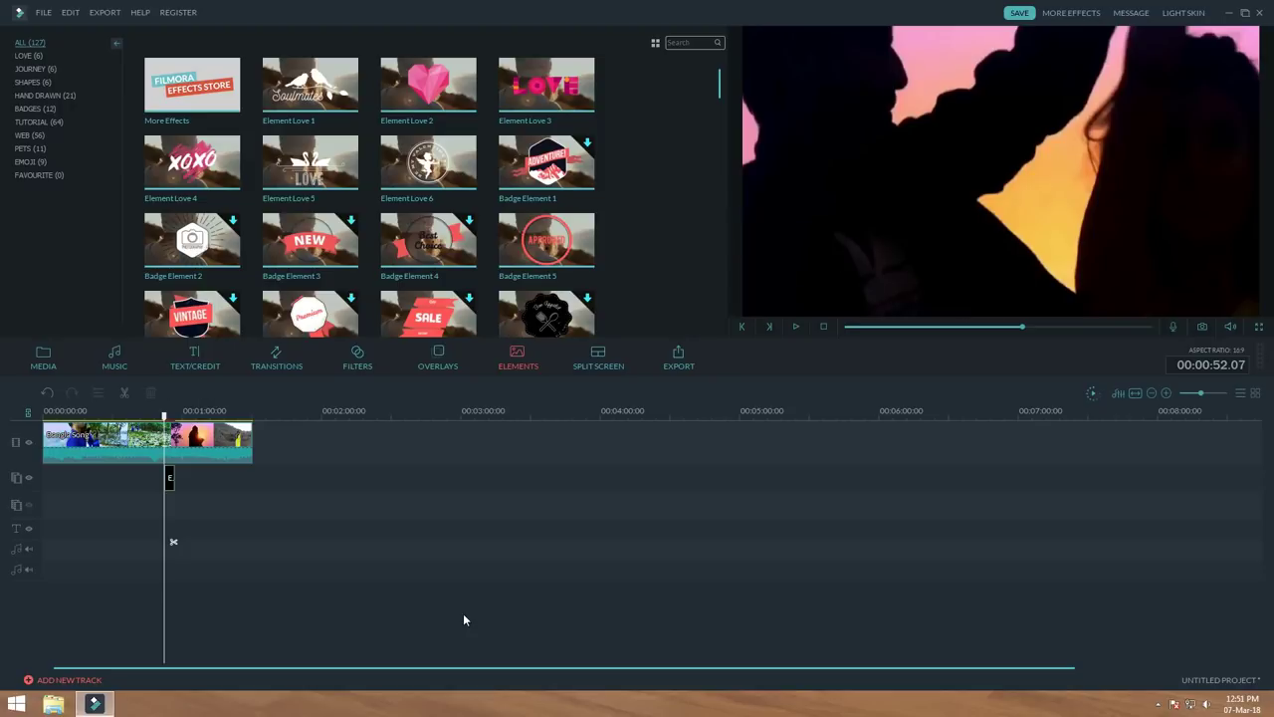
- Play the Soulmates element to about 00:00:55, look through further elements and check the frame in full screen
key("space")
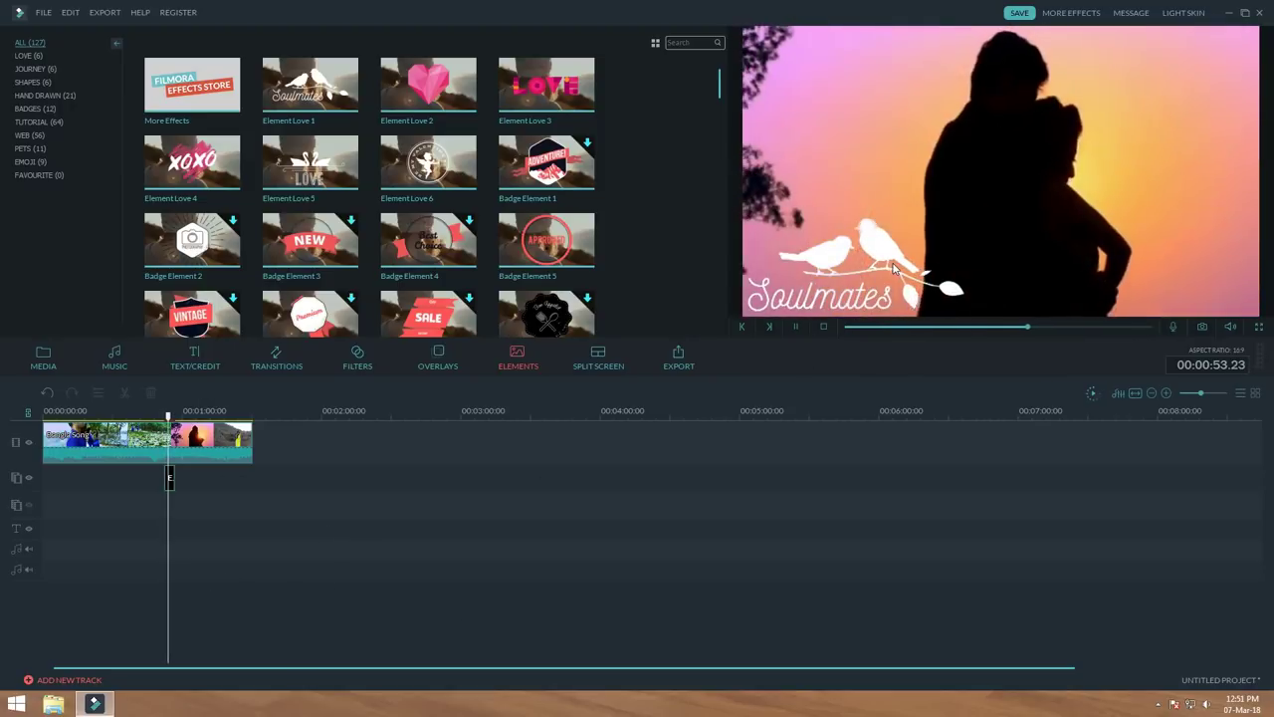
key("space")
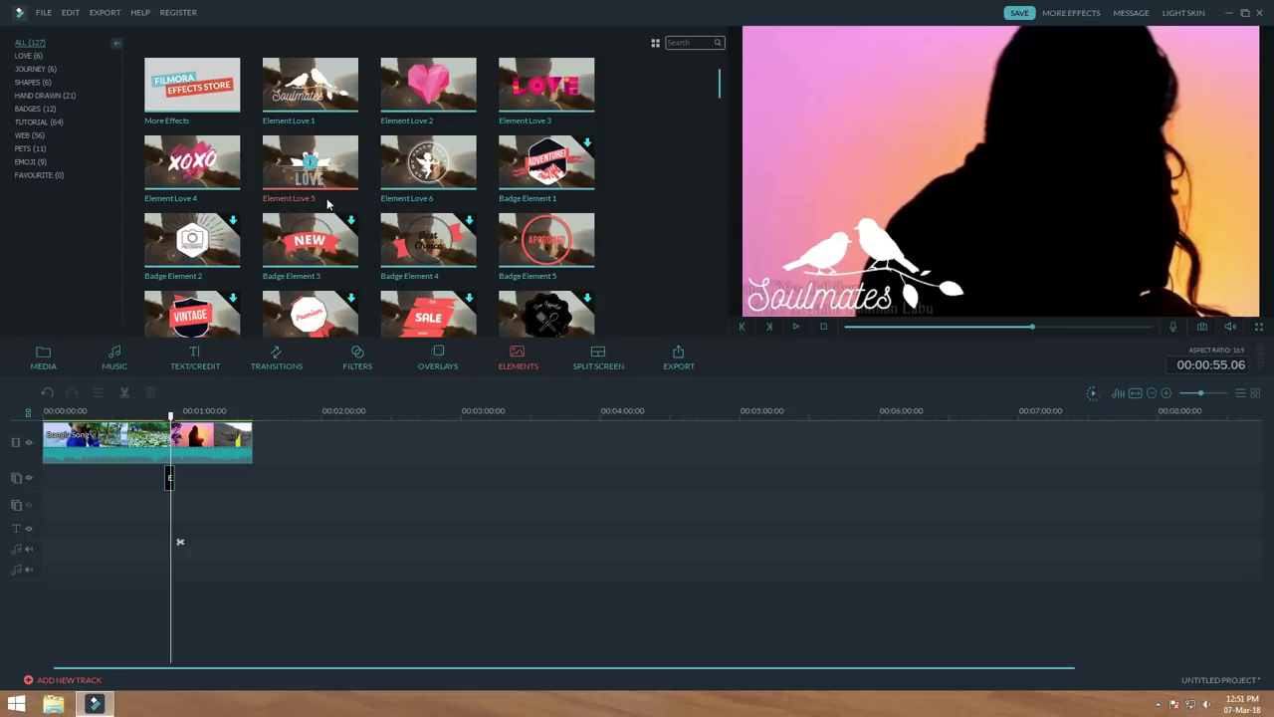
scroll(721, 87, "down", 3)
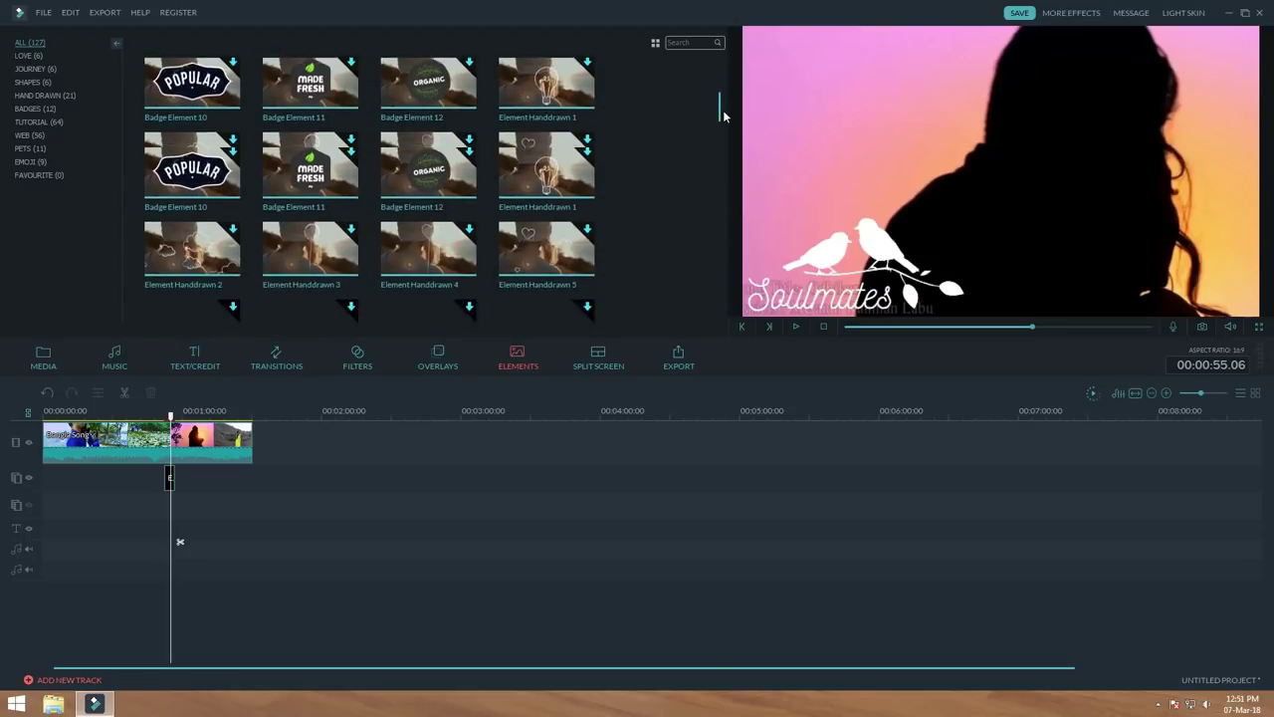
left_click_drag(724, 98, 725, 59)
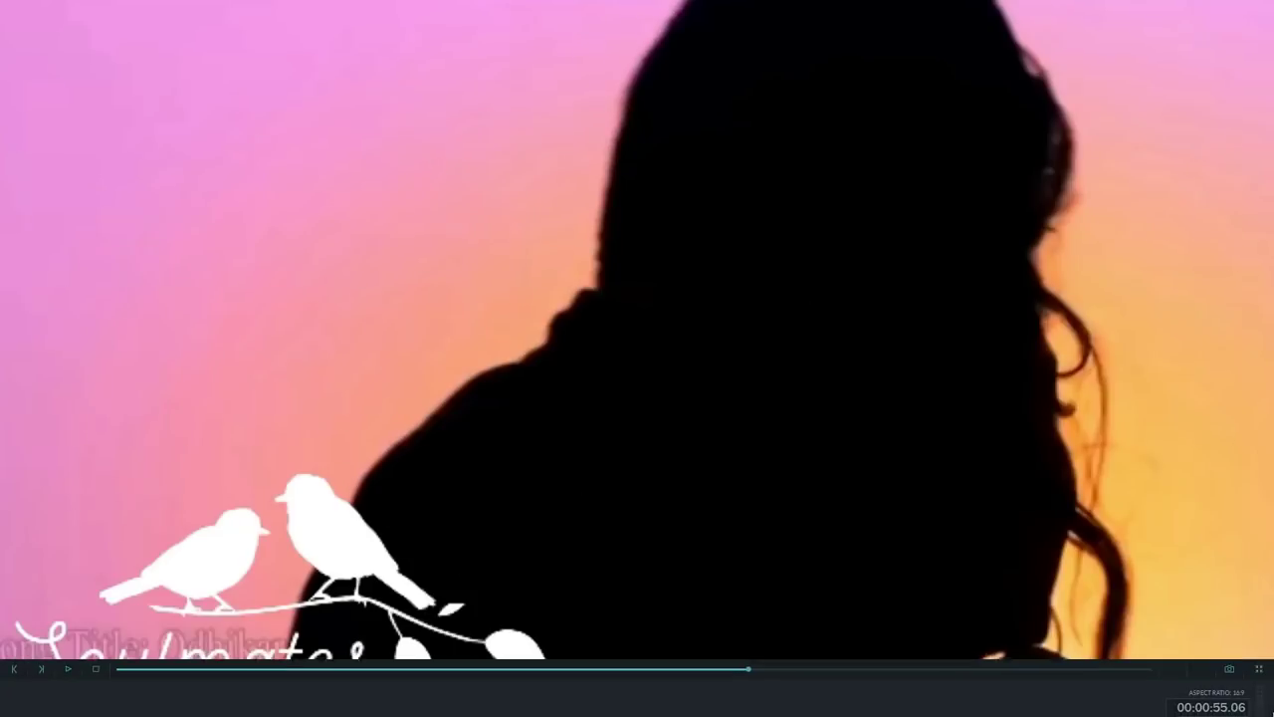
left_click(1265, 675)
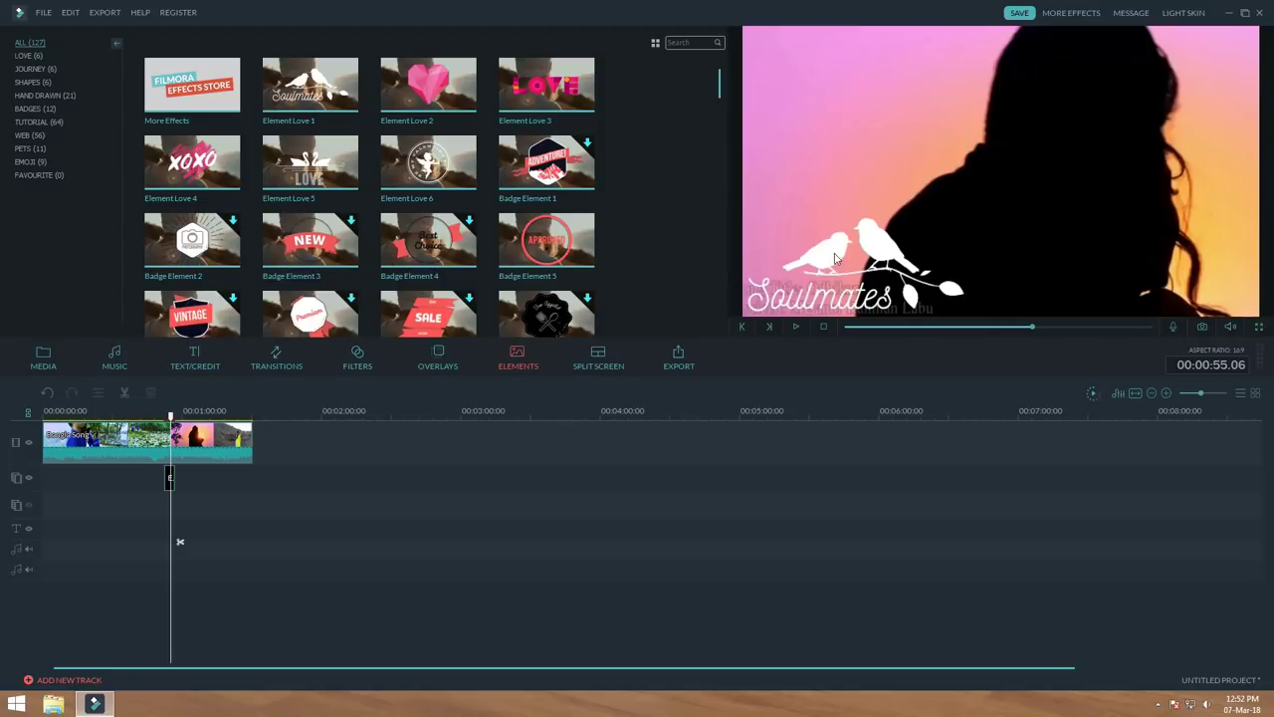
- Look through the motion effects for the Element Love 1 clip and close them without choosing one
right_click(169, 479)
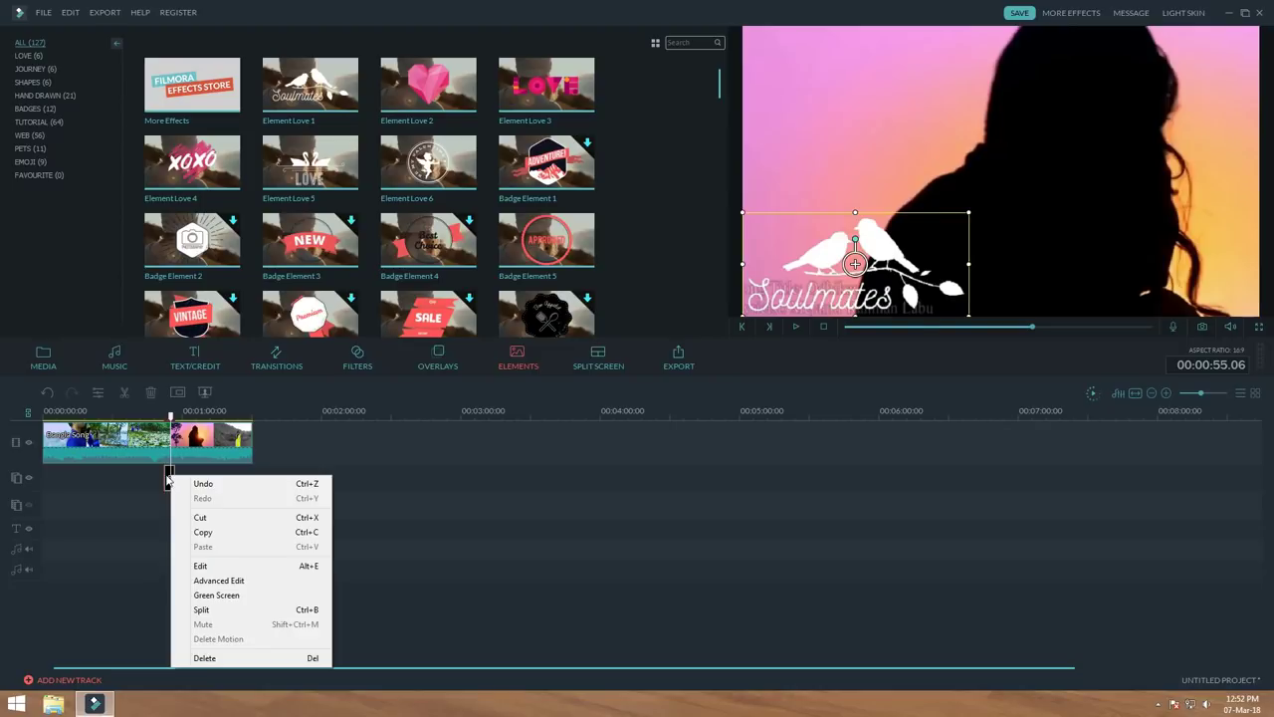
left_click(213, 567)
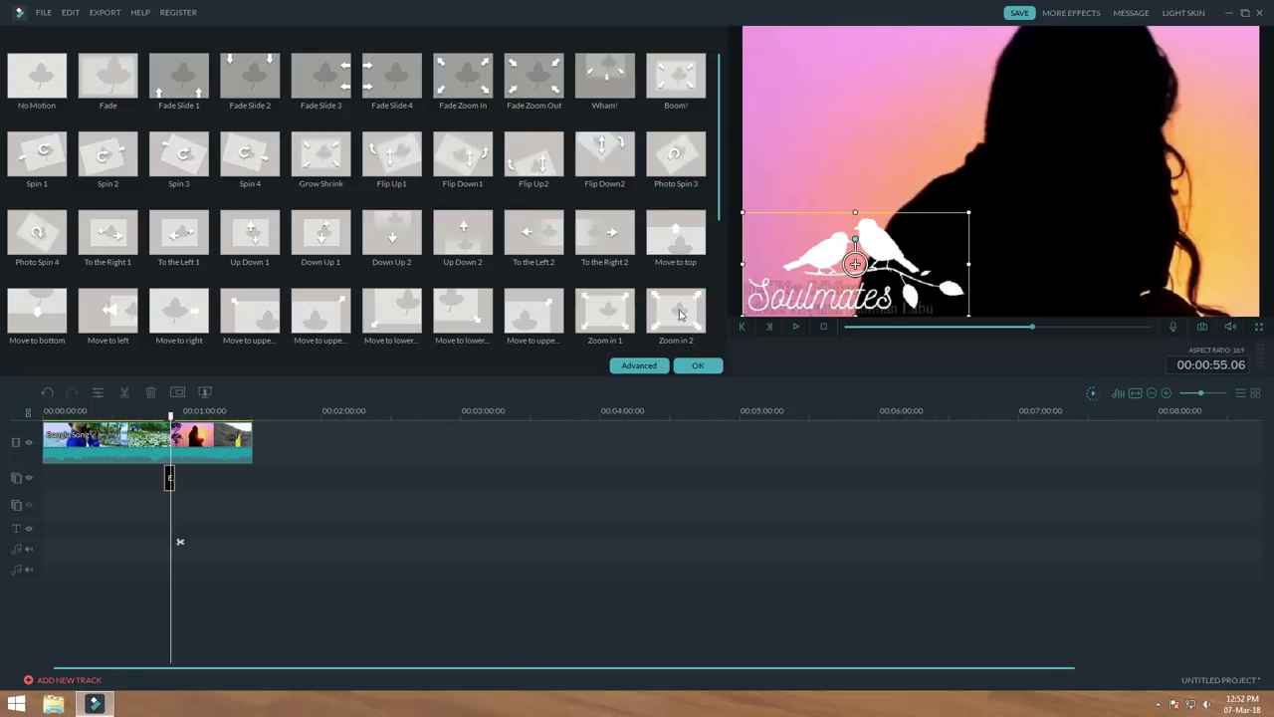
left_click(697, 365)
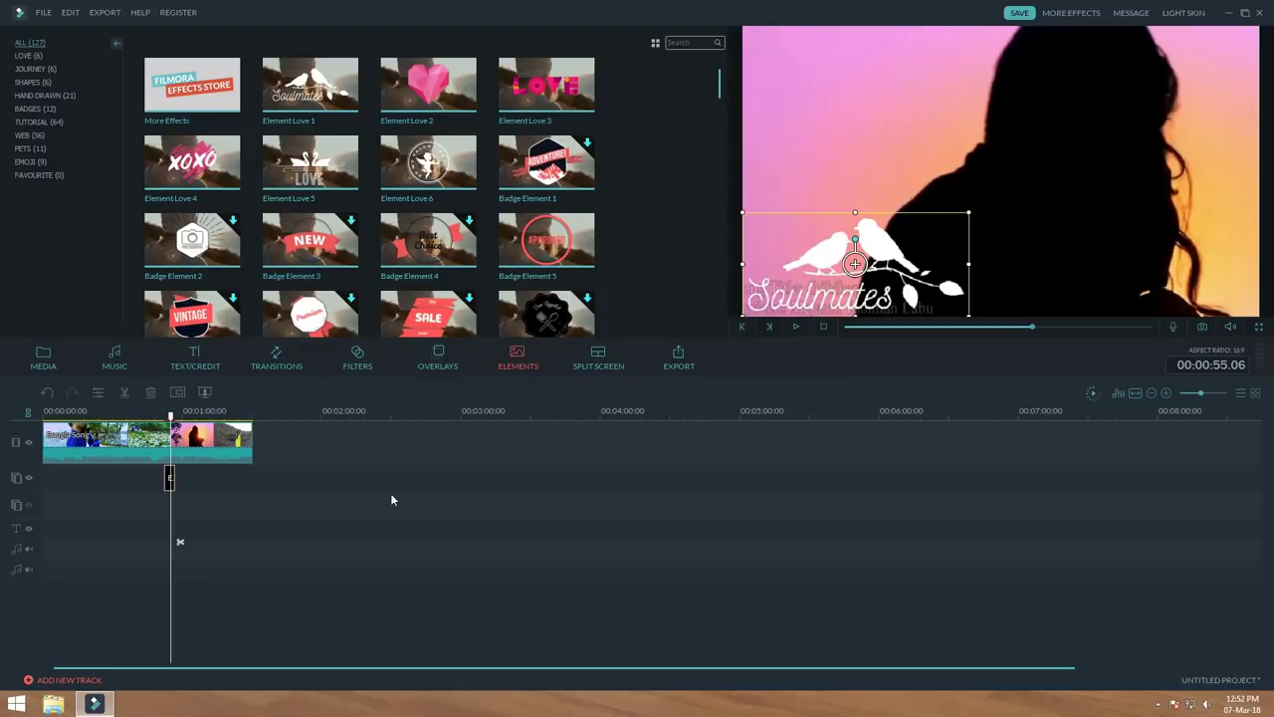
- Play on to 00:00:56.01 and move the Soulmates graphic to the upper-right part of the video frame
left_click(177, 426)
key("space")
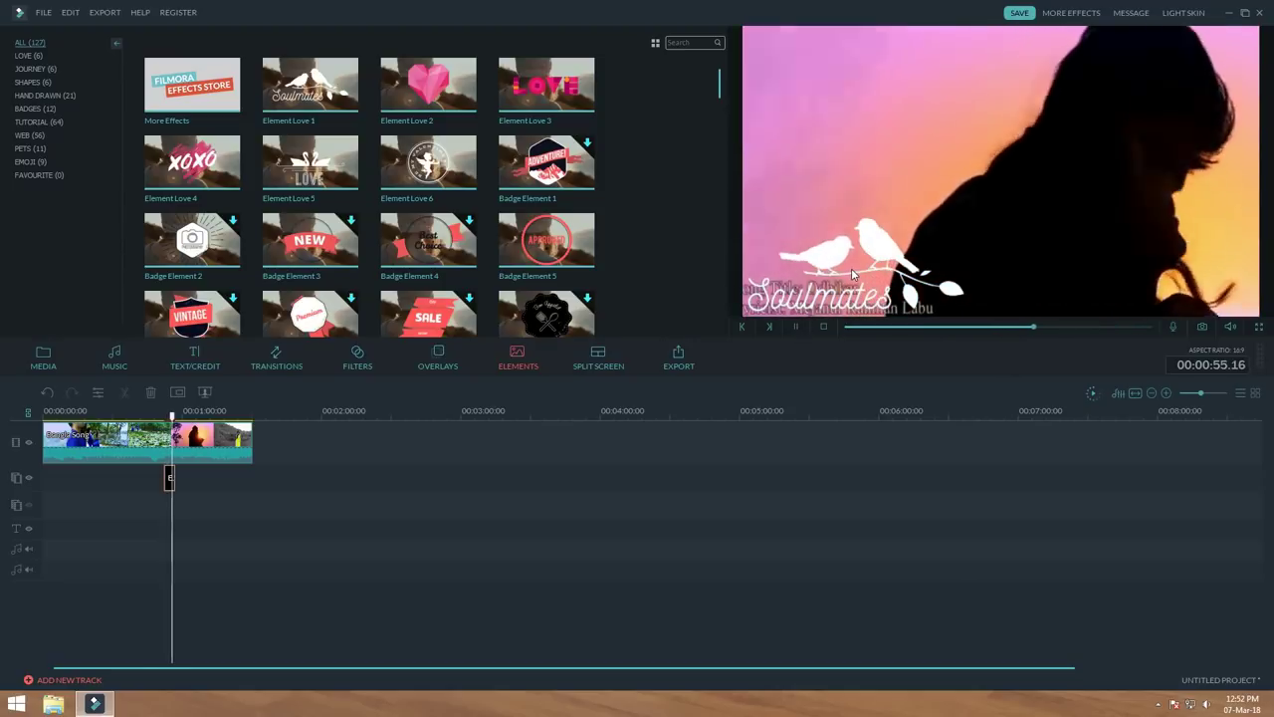
left_click(852, 268)
left_click_drag(1064, 162, 1095, 115)
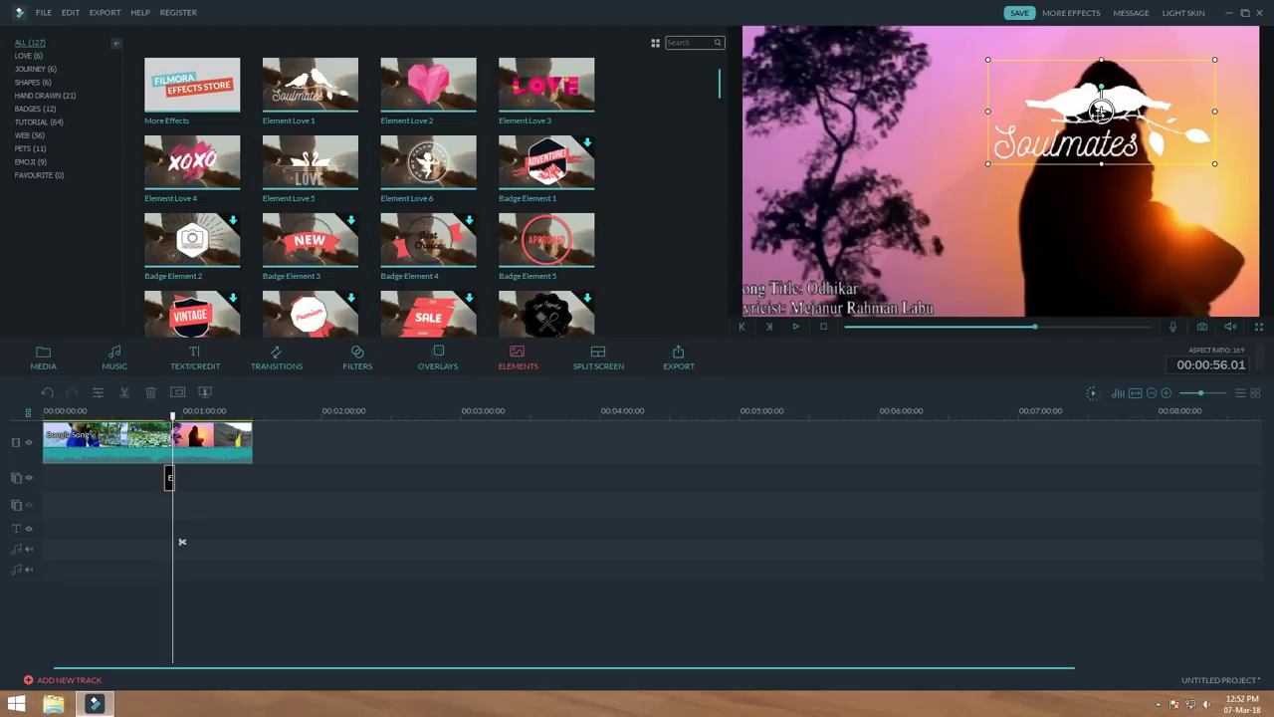
- Move the Soulmates graphic to the lower-left corner of the video frame and dismiss the virus protection notification
left_click_drag(1039, 157, 828, 296)
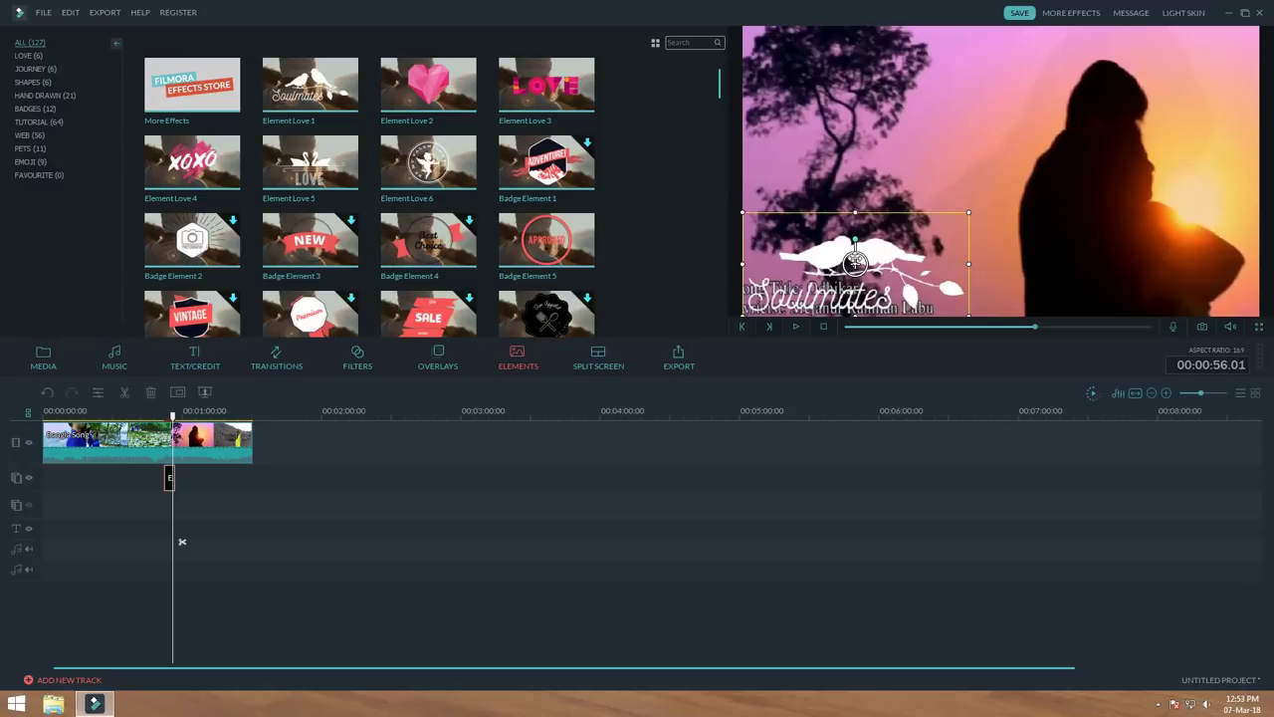
mouse_move(854, 262)
left_mouse_down()
mouse_move(811, 262)
mouse_move(854, 262)
left_mouse_up()
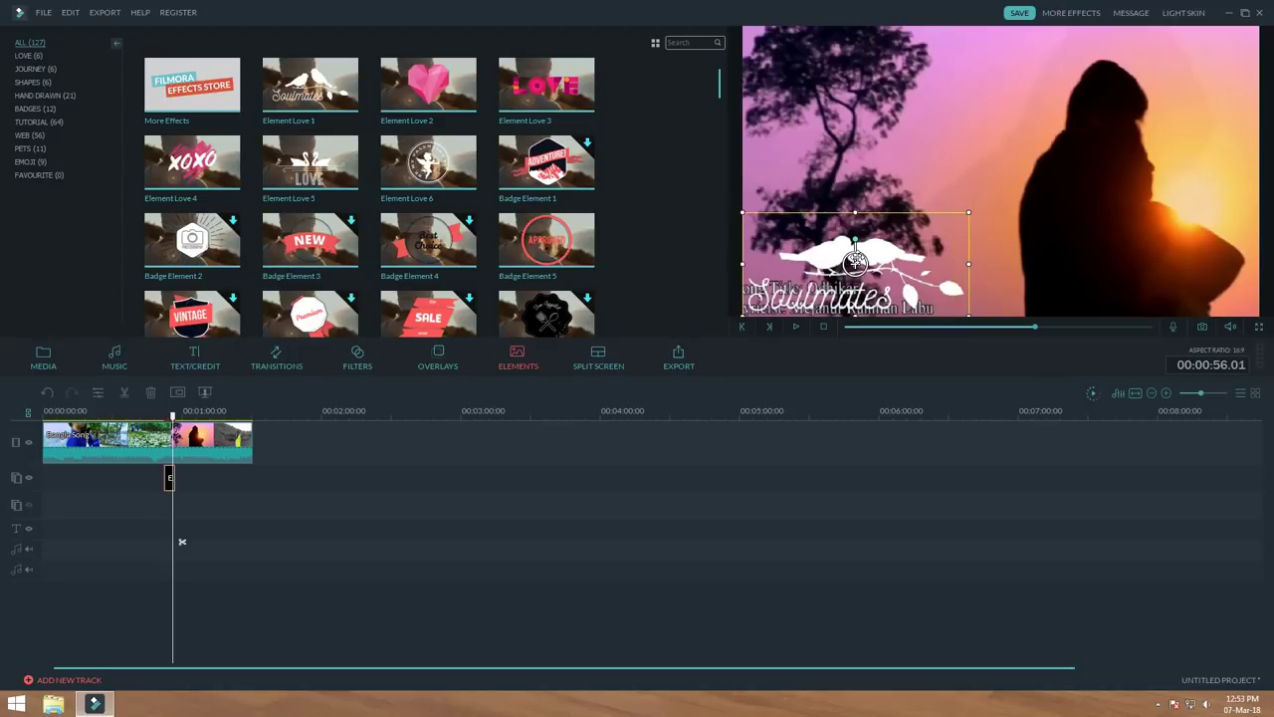
right_click(169, 478)
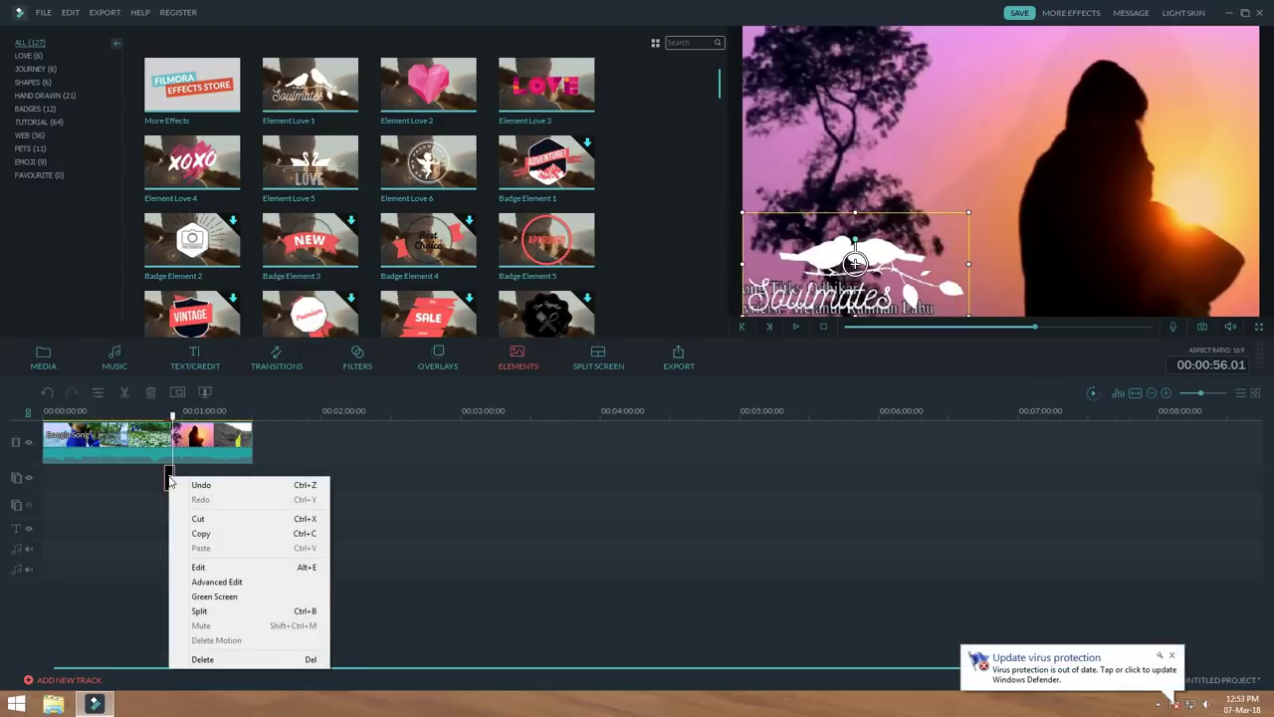
left_click(1172, 655)
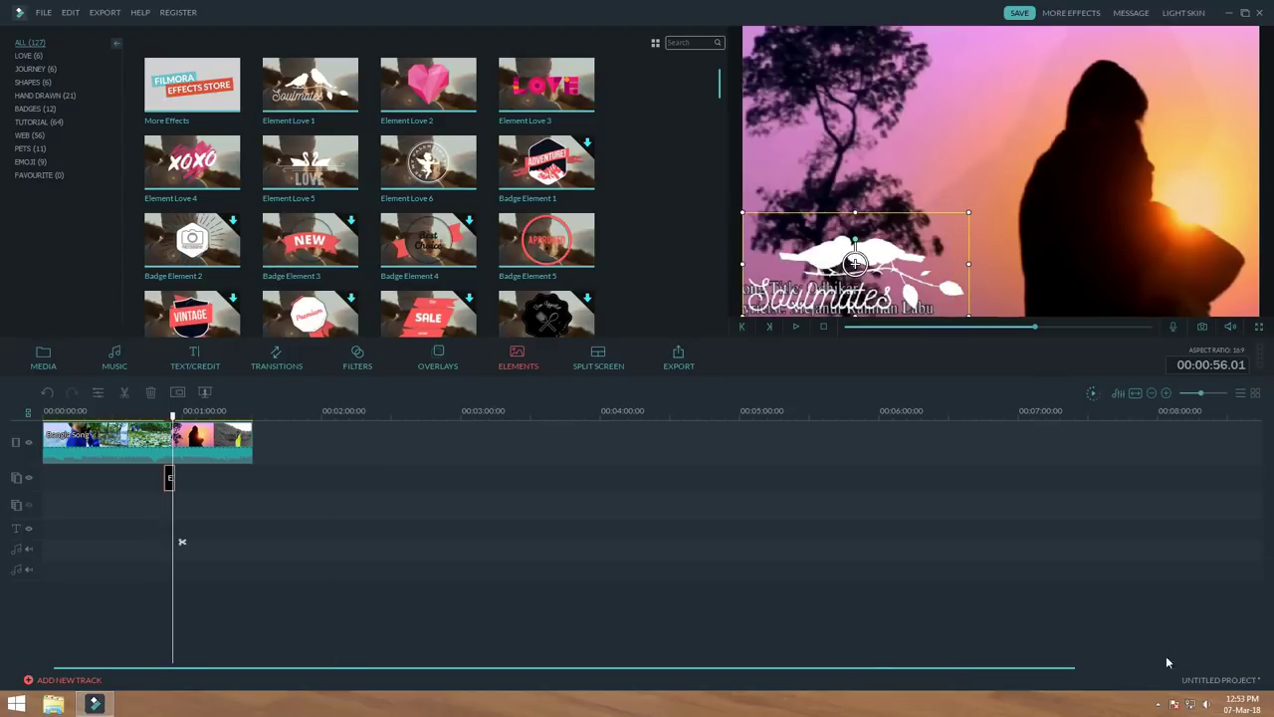
- Look through the mask shapes in the Element Love 1 clip's advanced PIP editing and close it without applying changes
right_click(168, 478)
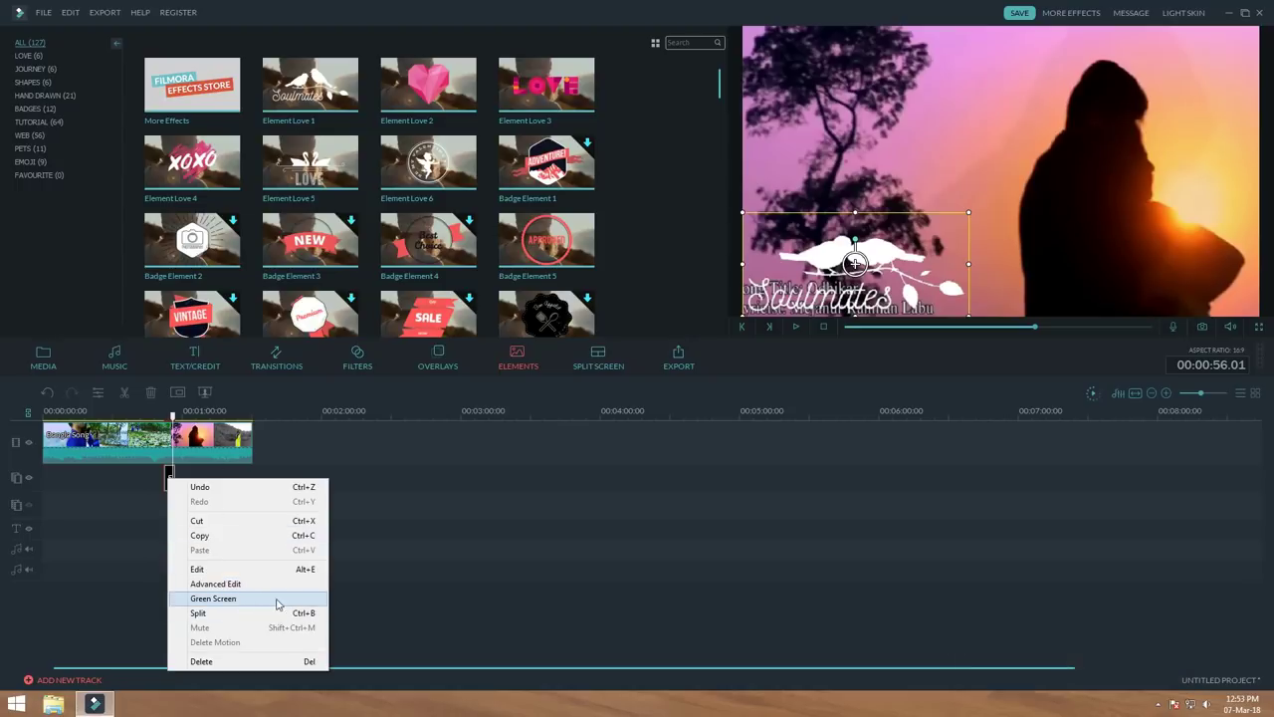
left_click(213, 586)
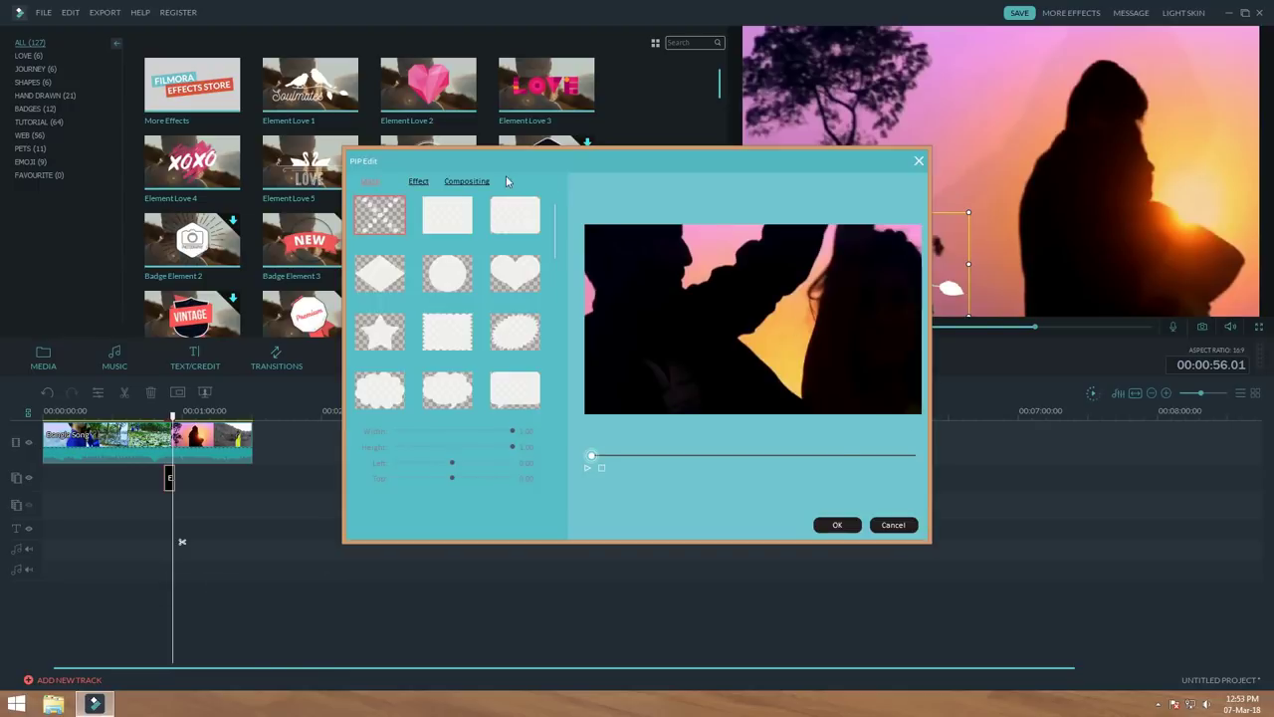
left_click_drag(374, 171, 127, 205)
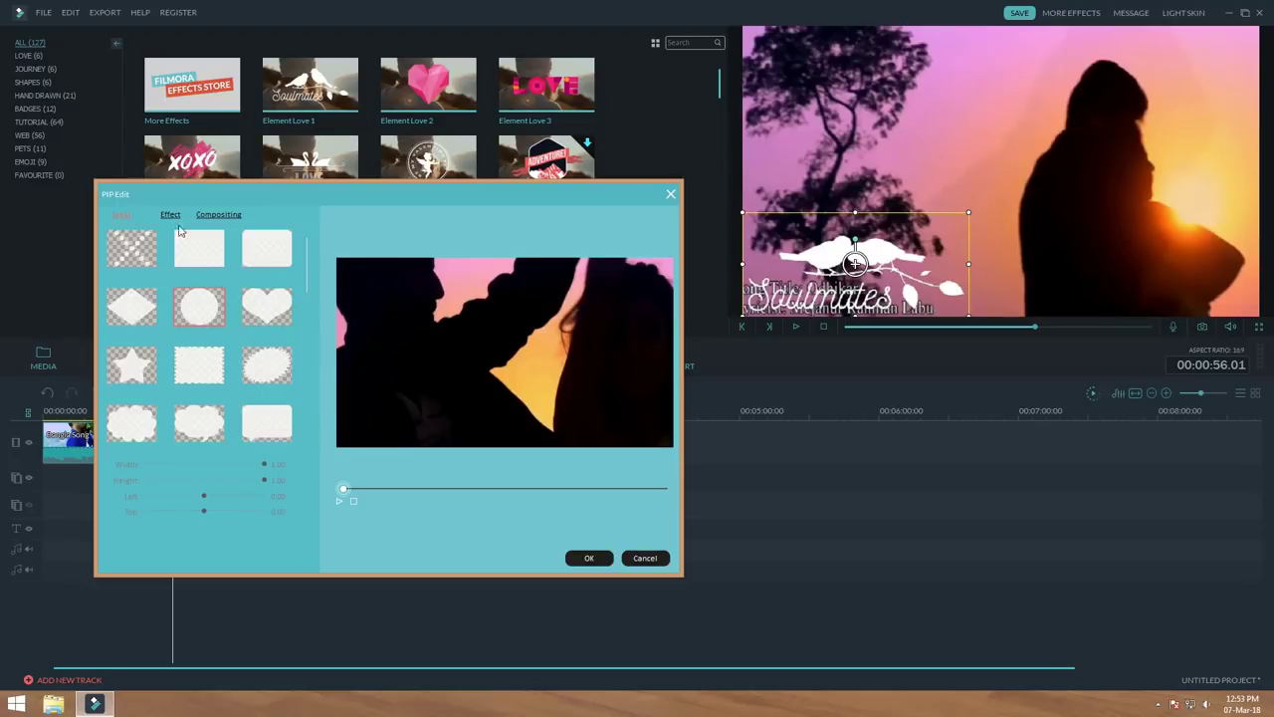
left_click(197, 256)
left_click(671, 194)
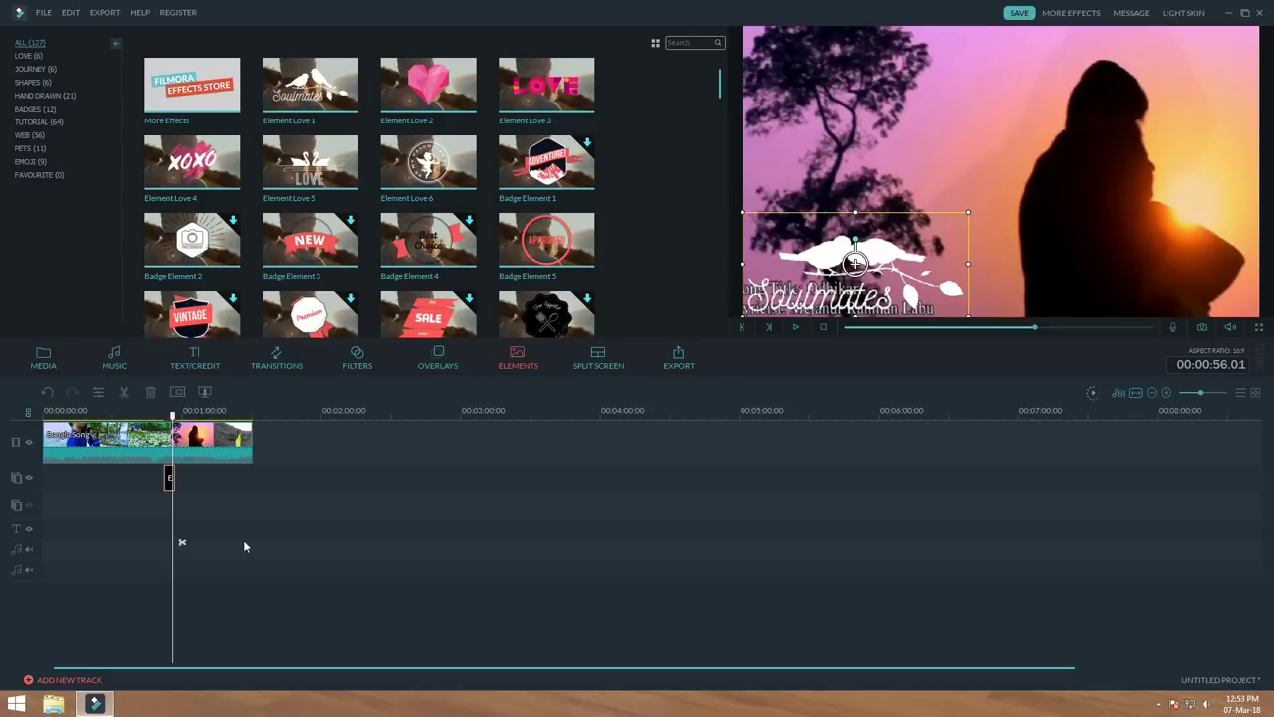
- Delete the Element Love 1 clip from the timeline
key("Delete")
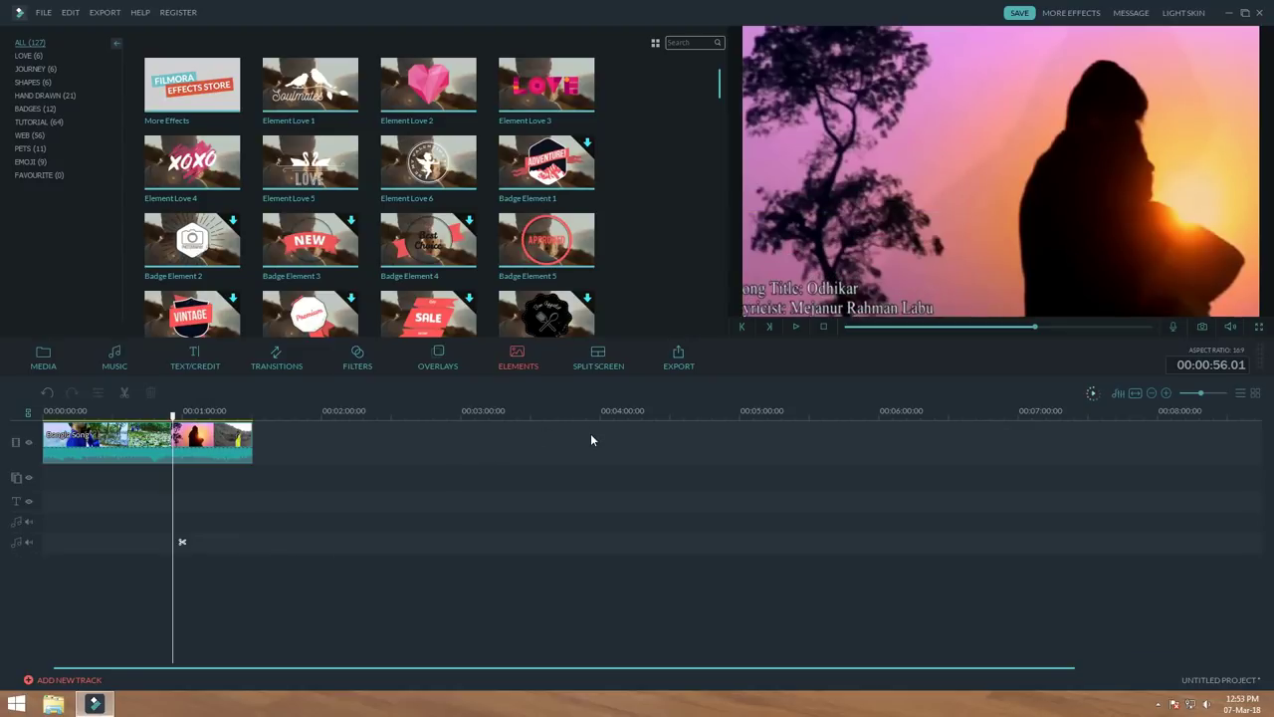
- Open a four-zone split-screen layout at 00:00:46.07 and confirm it with all drop zones left empty
left_click(601, 356)
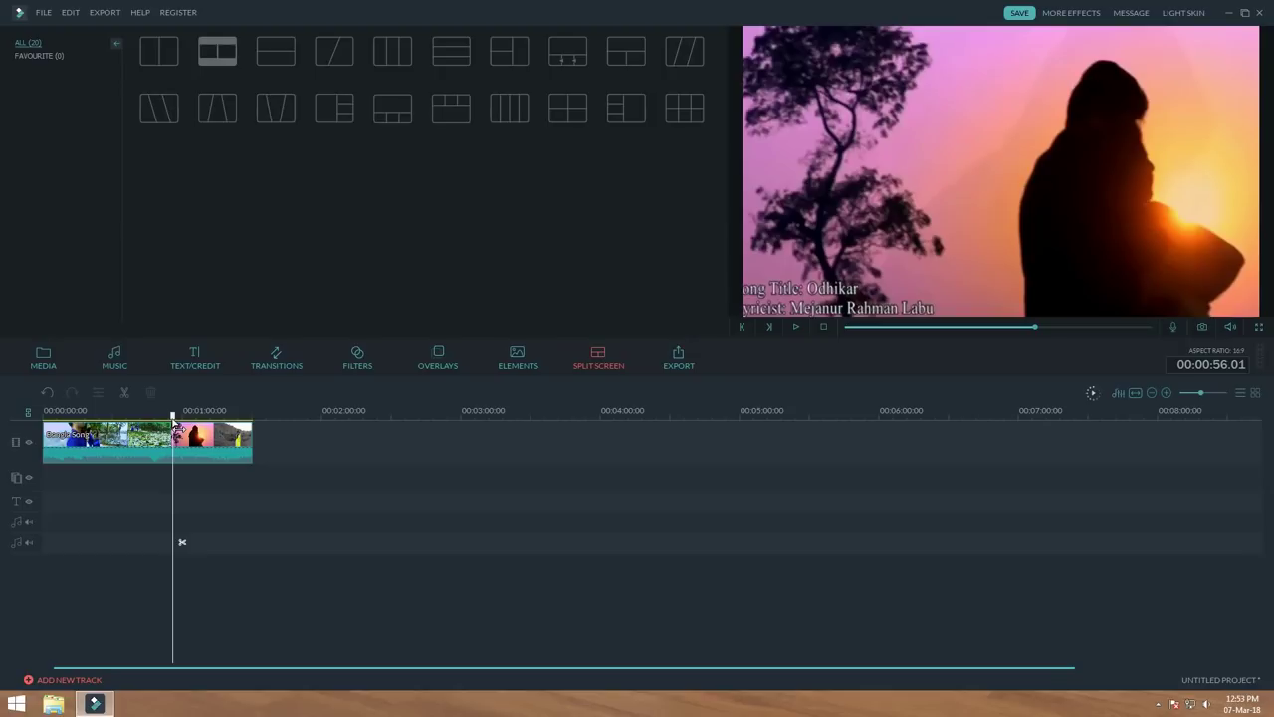
mouse_move(173, 418)
left_mouse_down()
mouse_move(137, 418)
mouse_move(150, 418)
left_mouse_up()
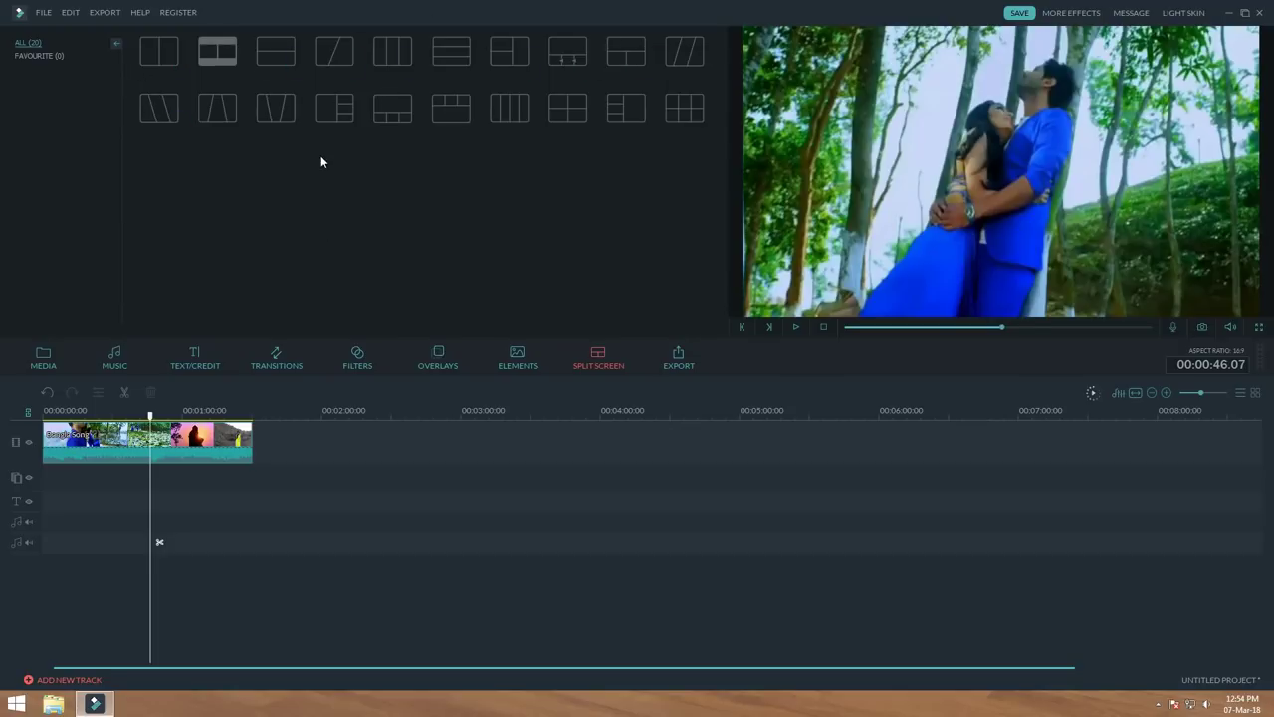
mouse_move(351, 119)
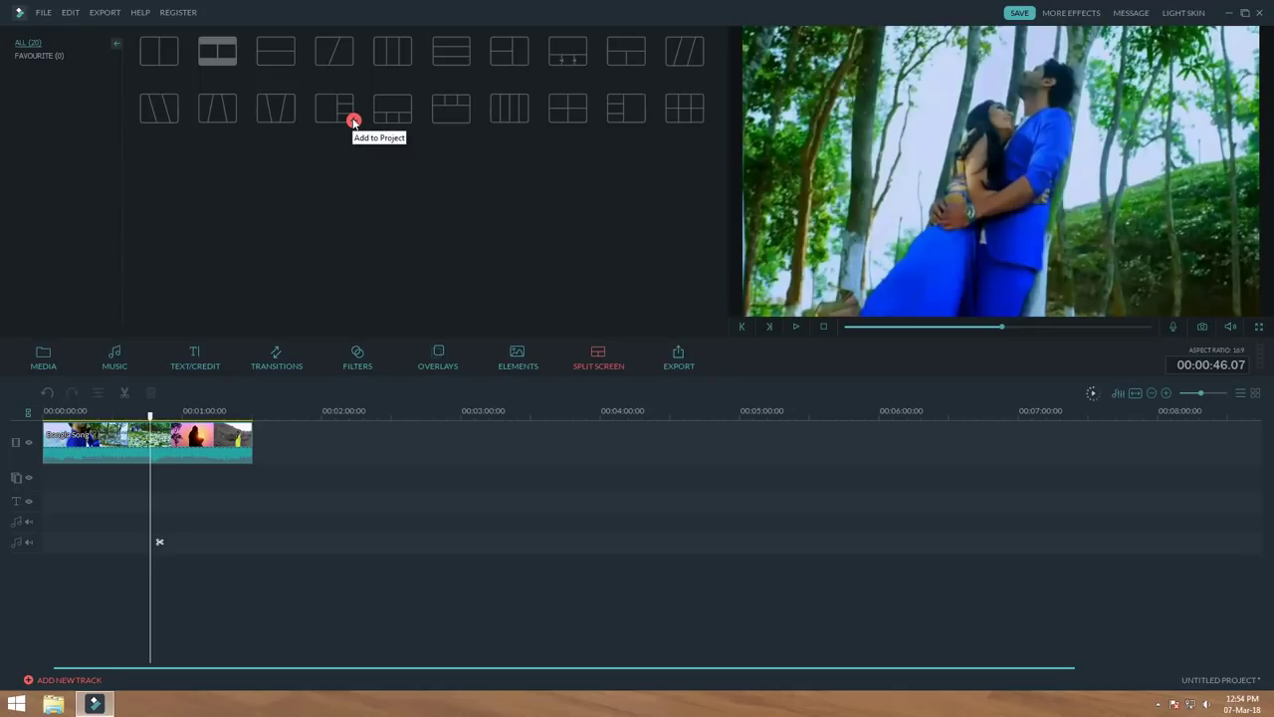
left_click(354, 120)
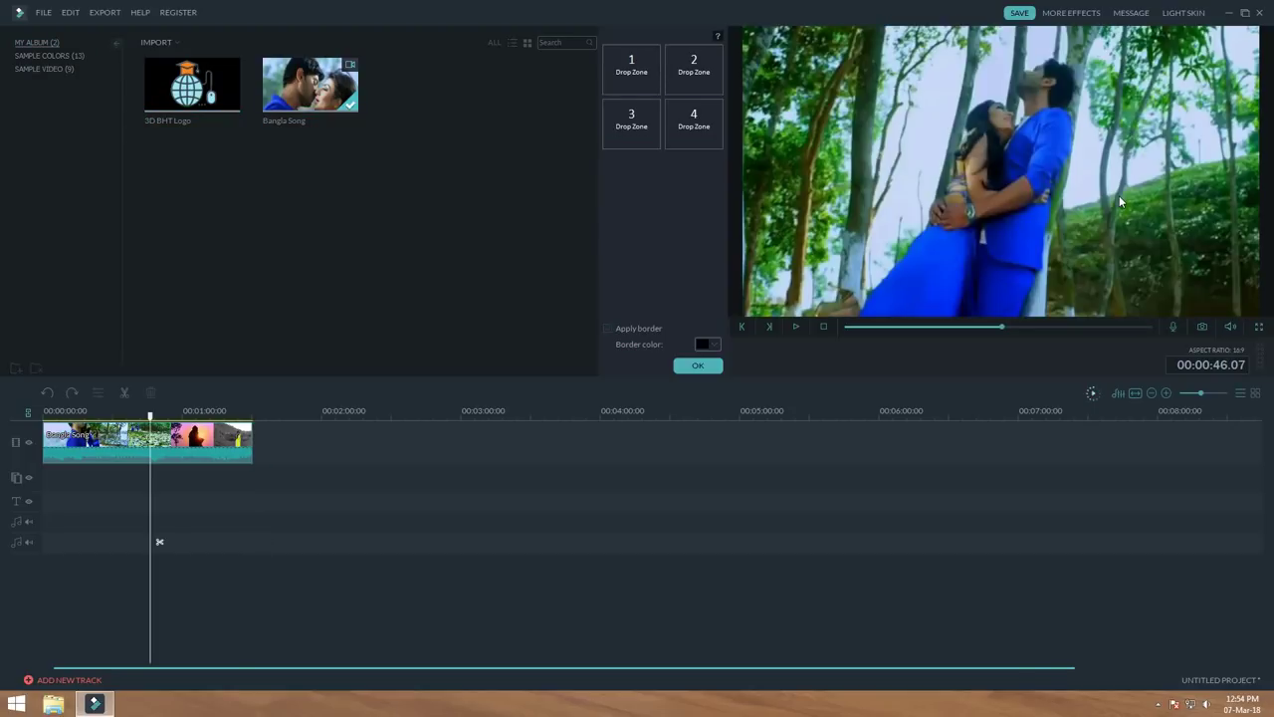
left_click(696, 367)
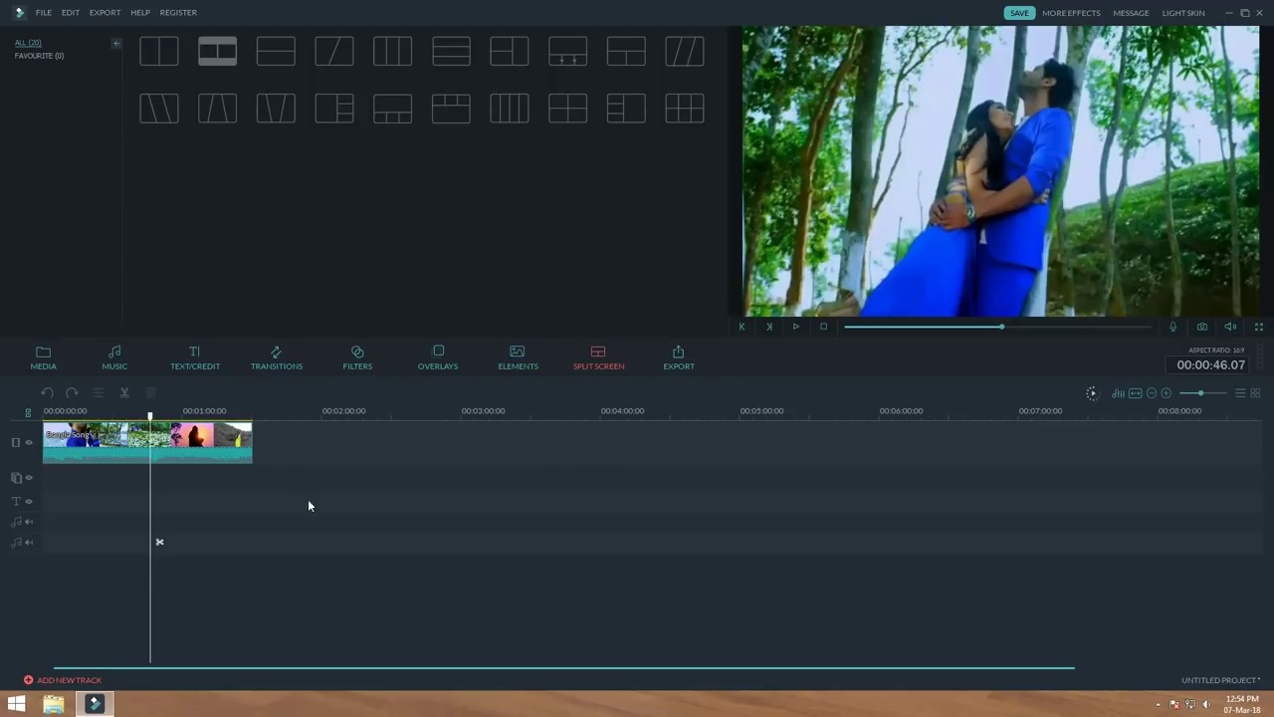
- Return to the media album and check the Bangla Song frames at 00:00:35.18 and 00:00:40.07
left_click(56, 367)
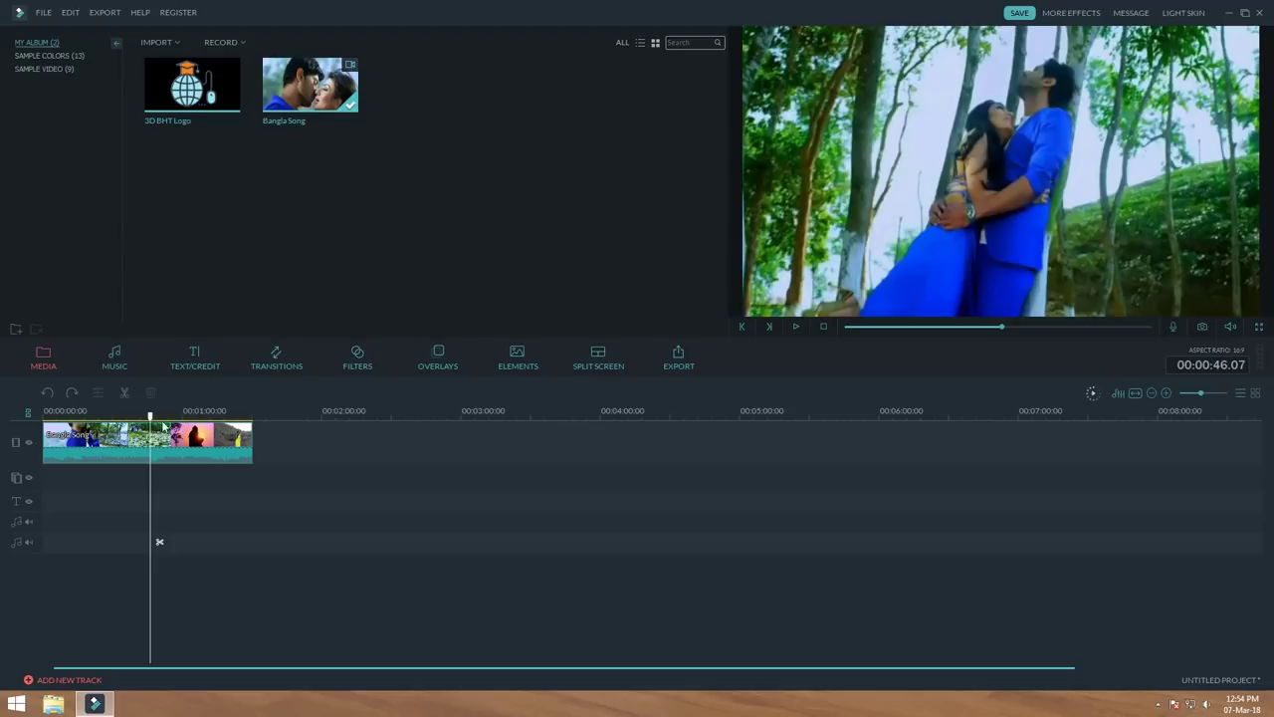
left_click(125, 412)
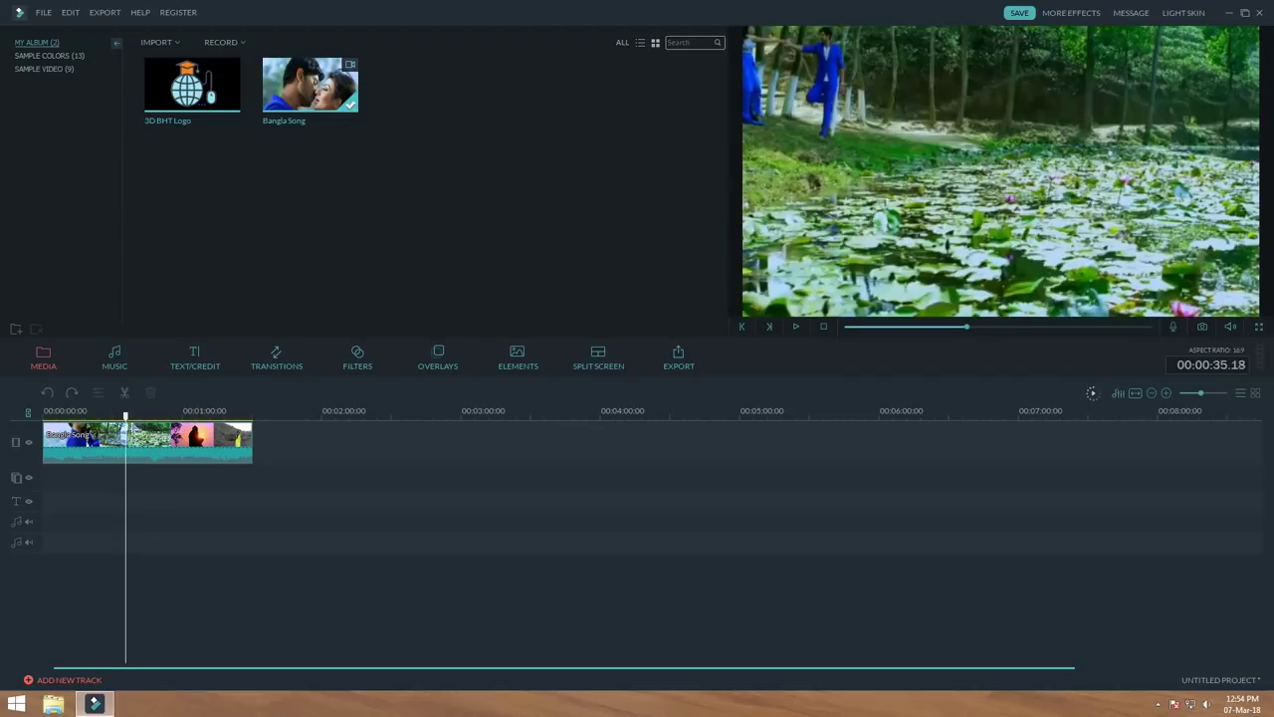
left_click(137, 412)
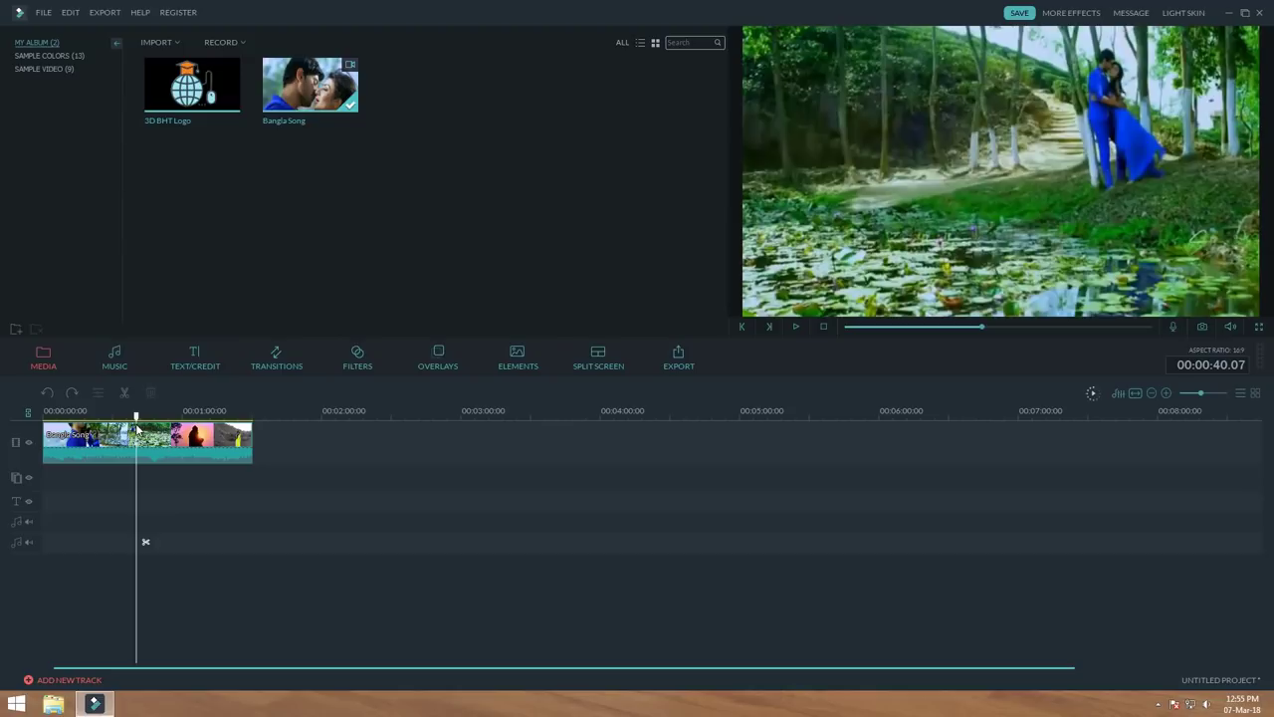
- Save the project to the Desktop as VE Project 1 in the project file (*.wve) format
left_click(40, 14)
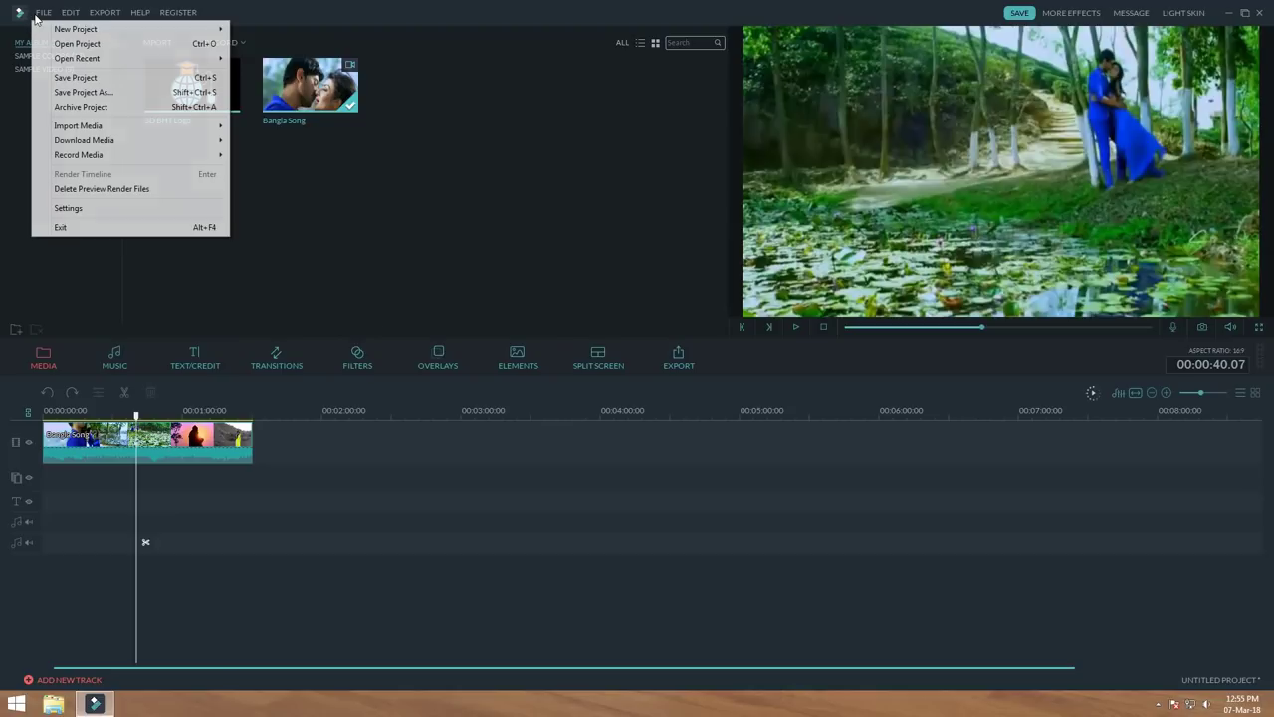
left_click(122, 92)
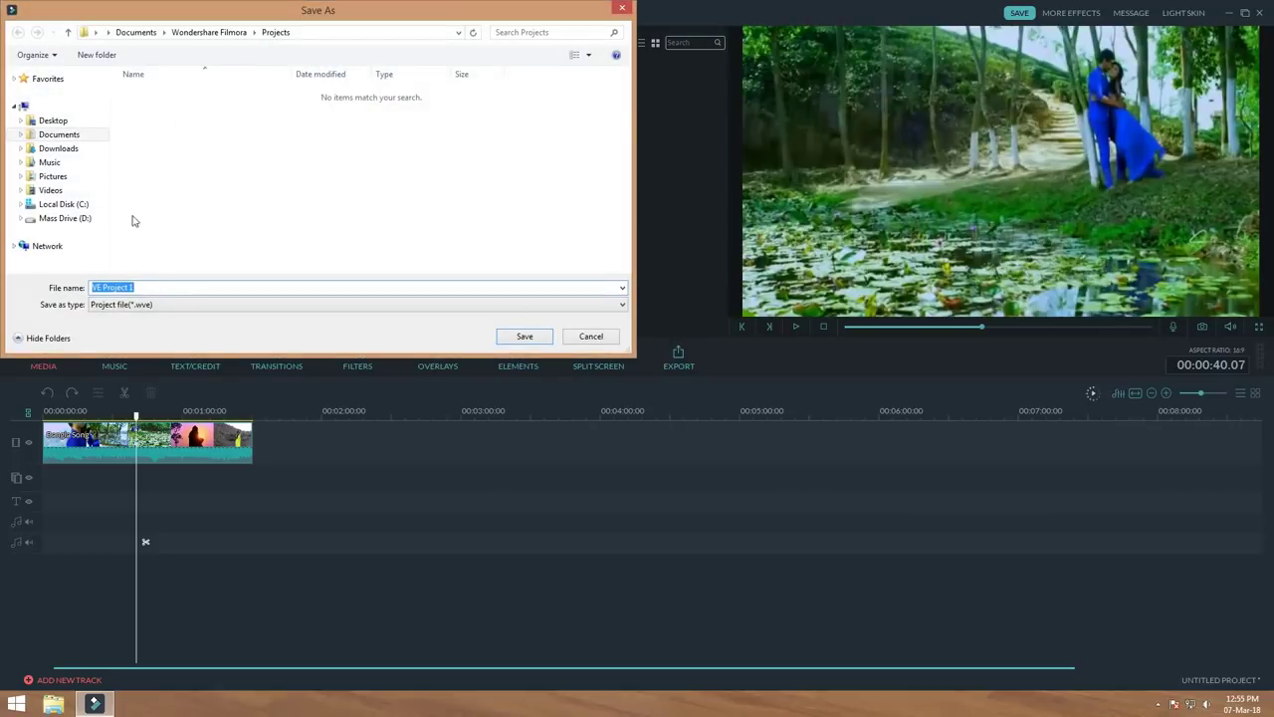
left_click(52, 120)
left_click(134, 288)
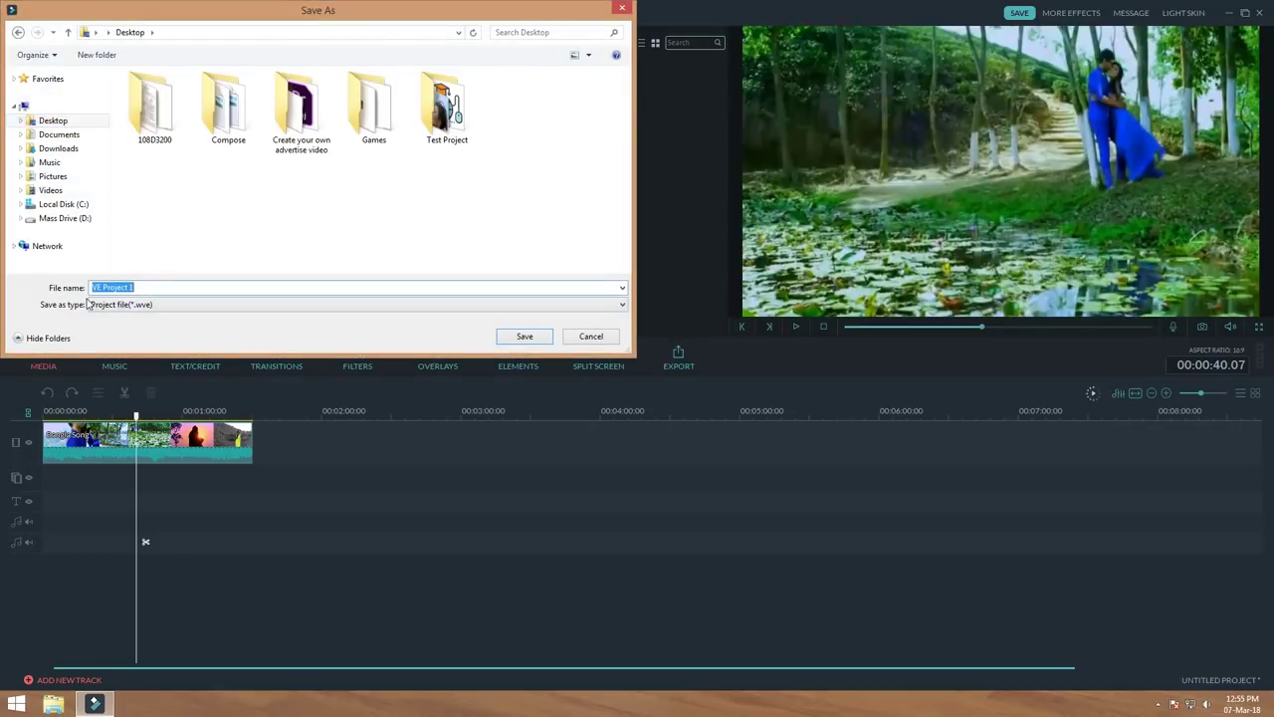
left_click(279, 232)
left_click(156, 285)
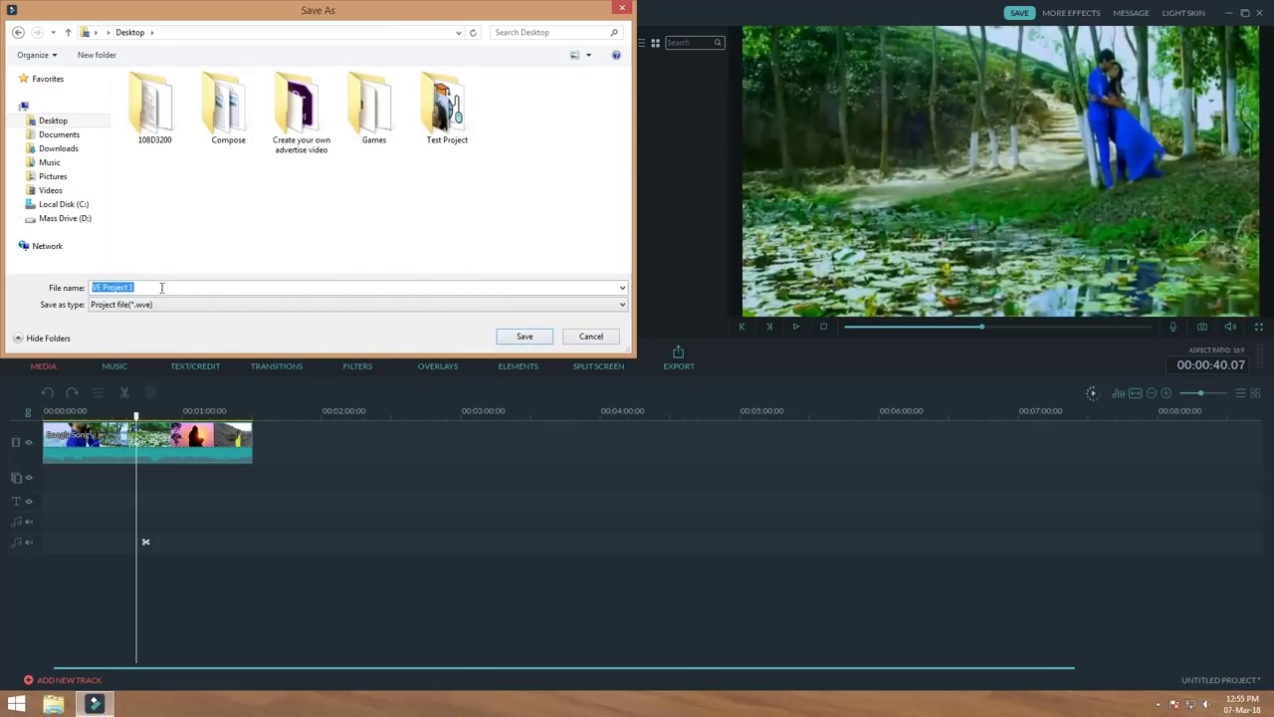
left_click(336, 203)
left_click(517, 338)
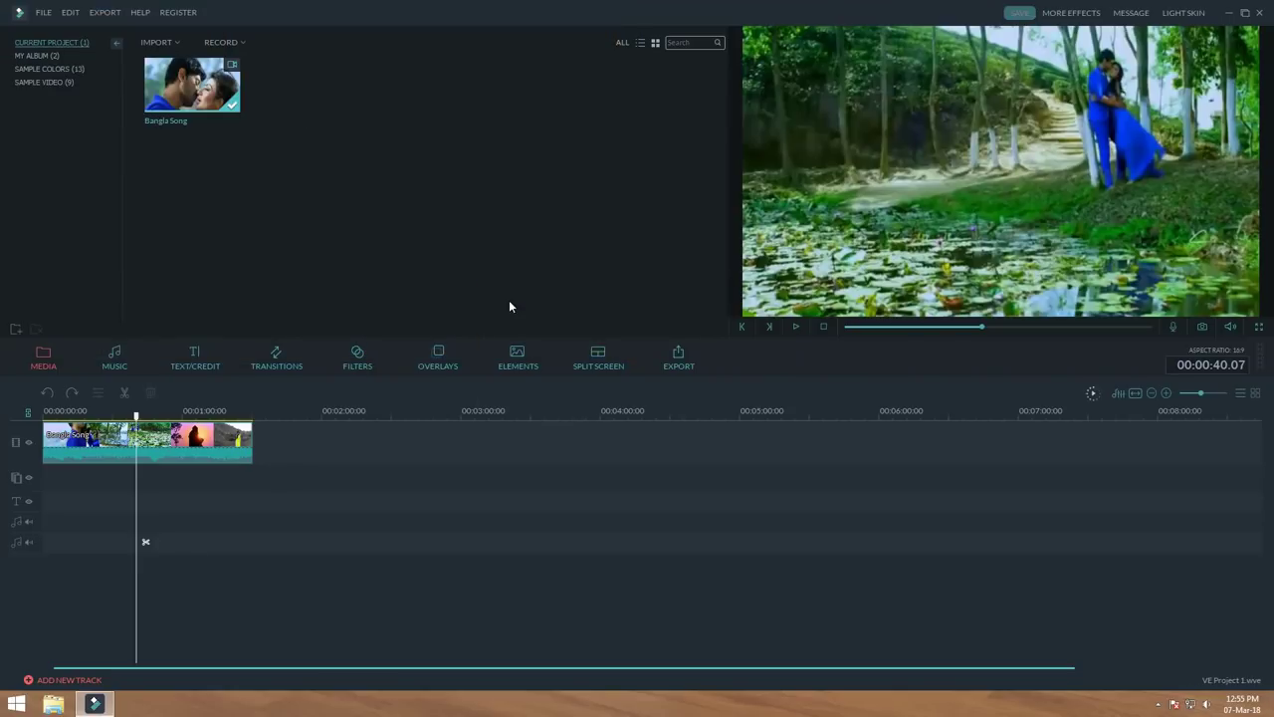
- Show the desktop, place the VE Project 1 file below the Wondershare Filmora shortcut, and return to Filmora
left_click(1226, 13)
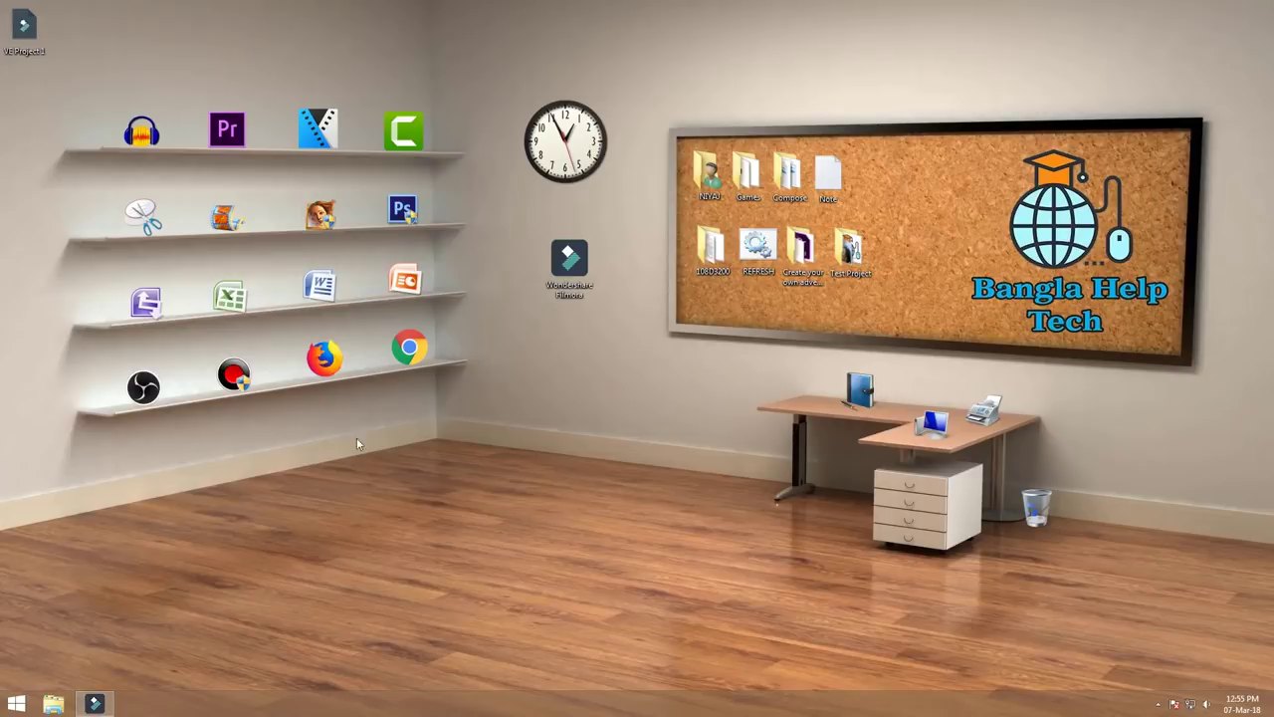
left_click_drag(8, 34, 609, 373)
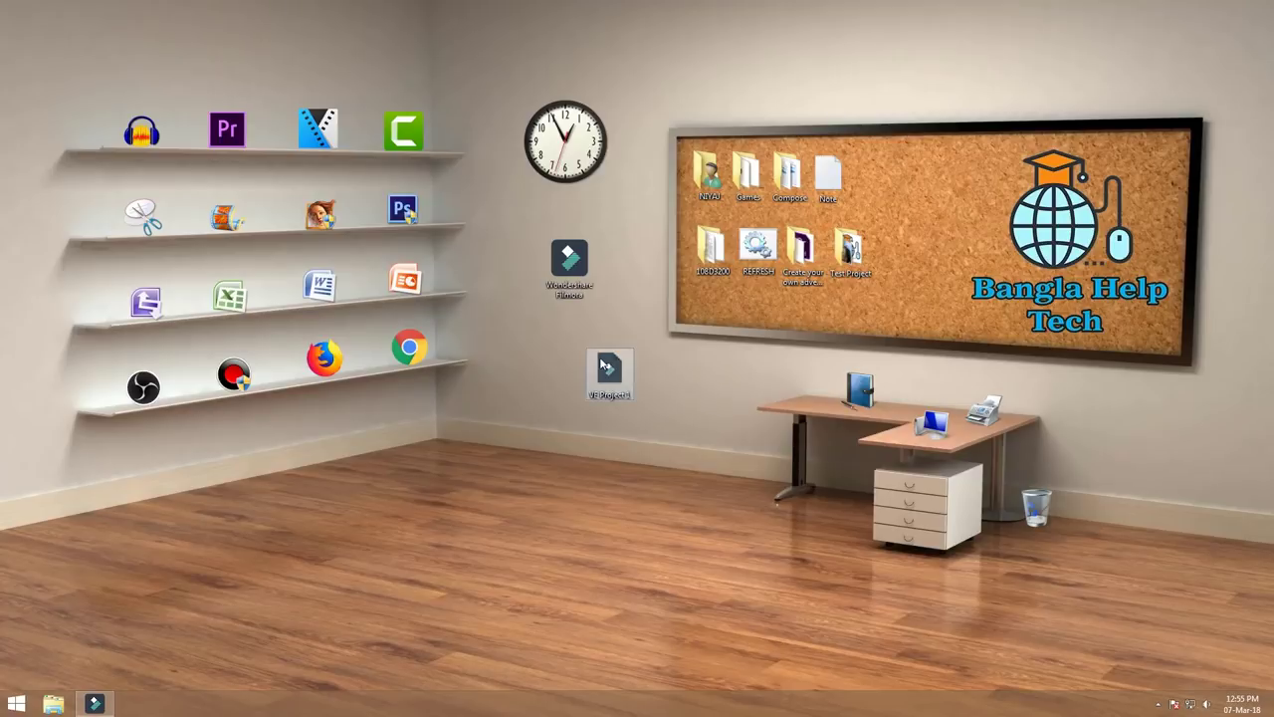
left_click(95, 705)
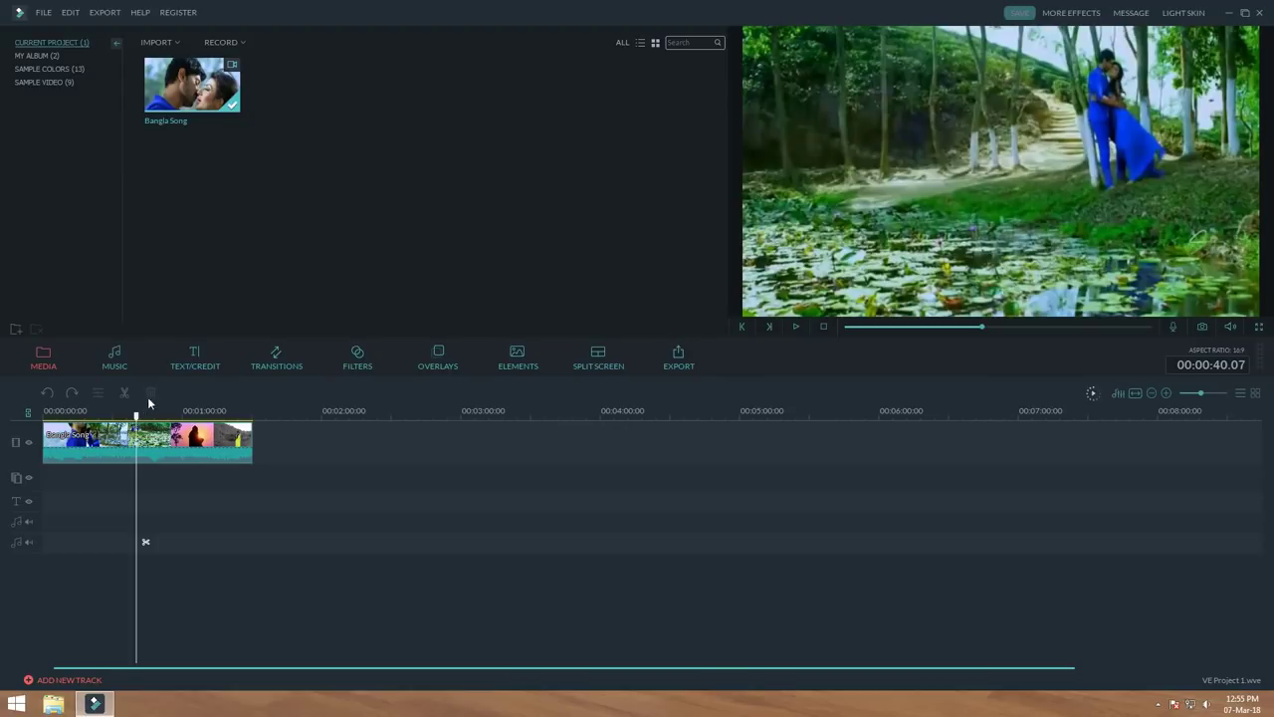
- Move the timeline playhead back through 00:00:35.17 to 00:00:10.07
mouse_move(136, 415)
left_mouse_down()
mouse_move(44, 415)
mouse_move(143, 418)
mouse_move(141, 445)
mouse_move(171, 418)
mouse_move(254, 423)
mouse_move(126, 428)
left_mouse_up()
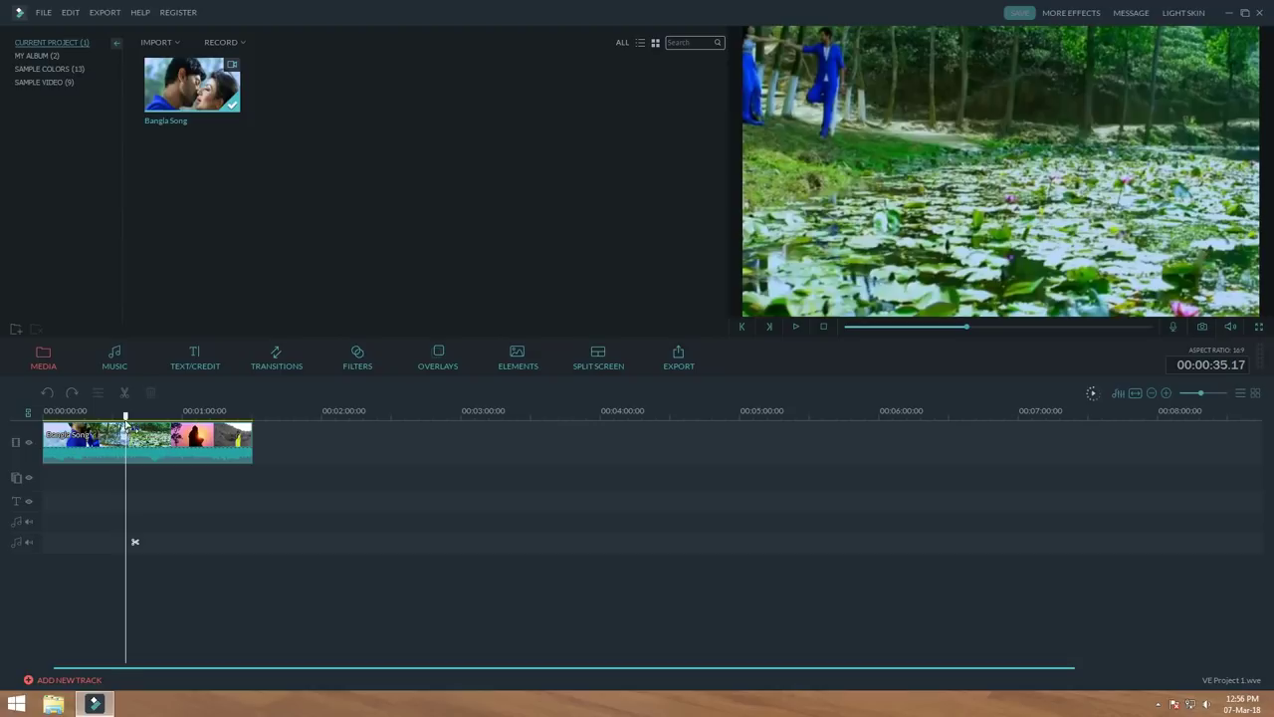
left_click_drag(126, 427, 68, 422)
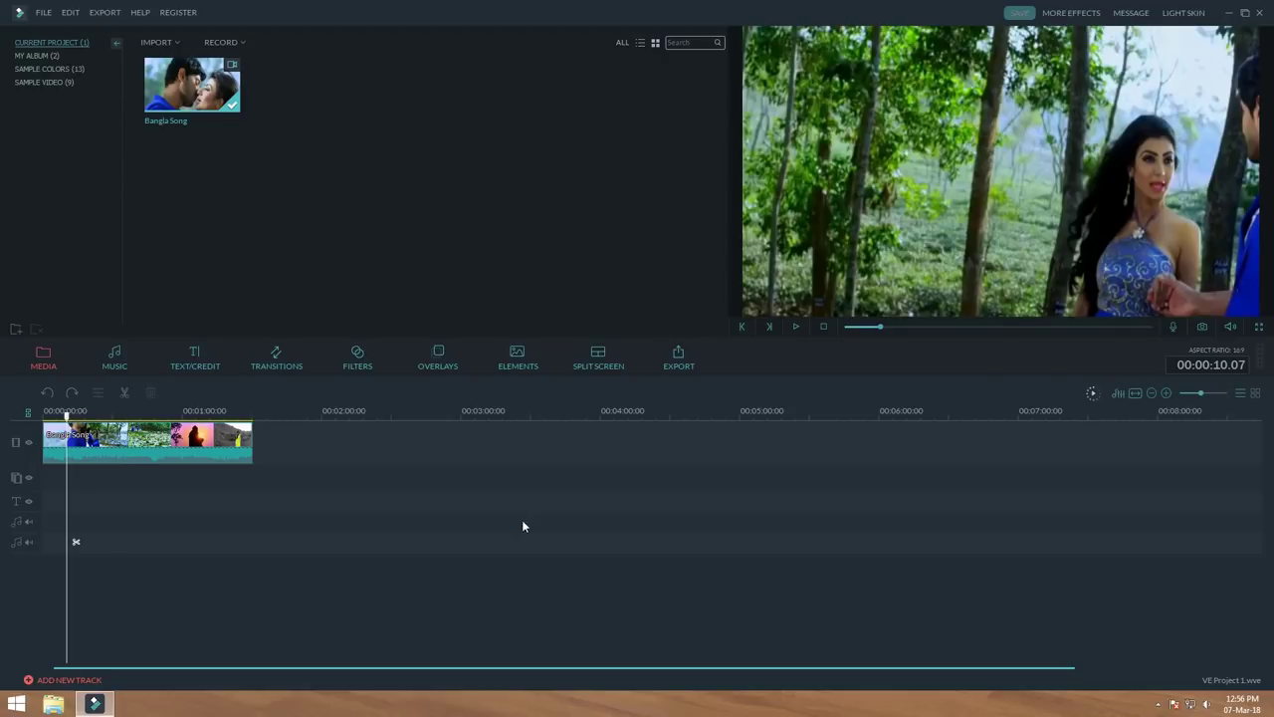
- Open the export output settings, compare the MOV and MP3 formats, and choose MP4 as the output format
left_click(677, 359)
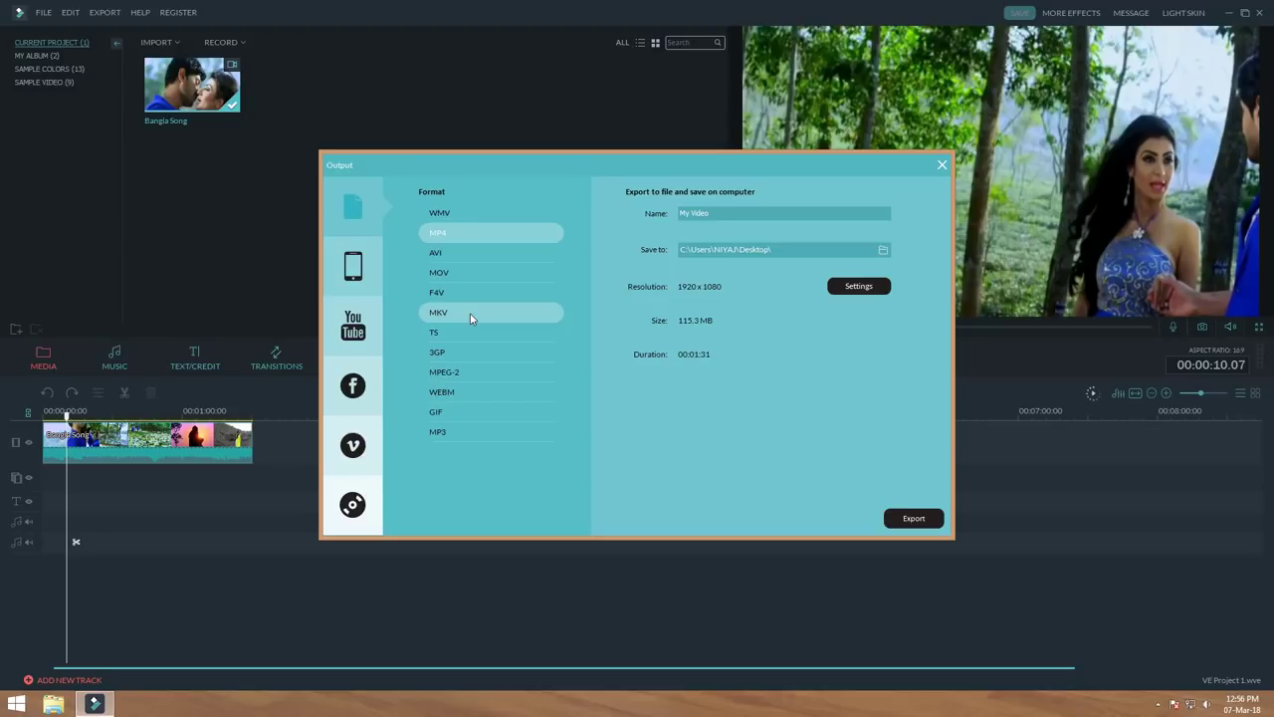
left_click(693, 213)
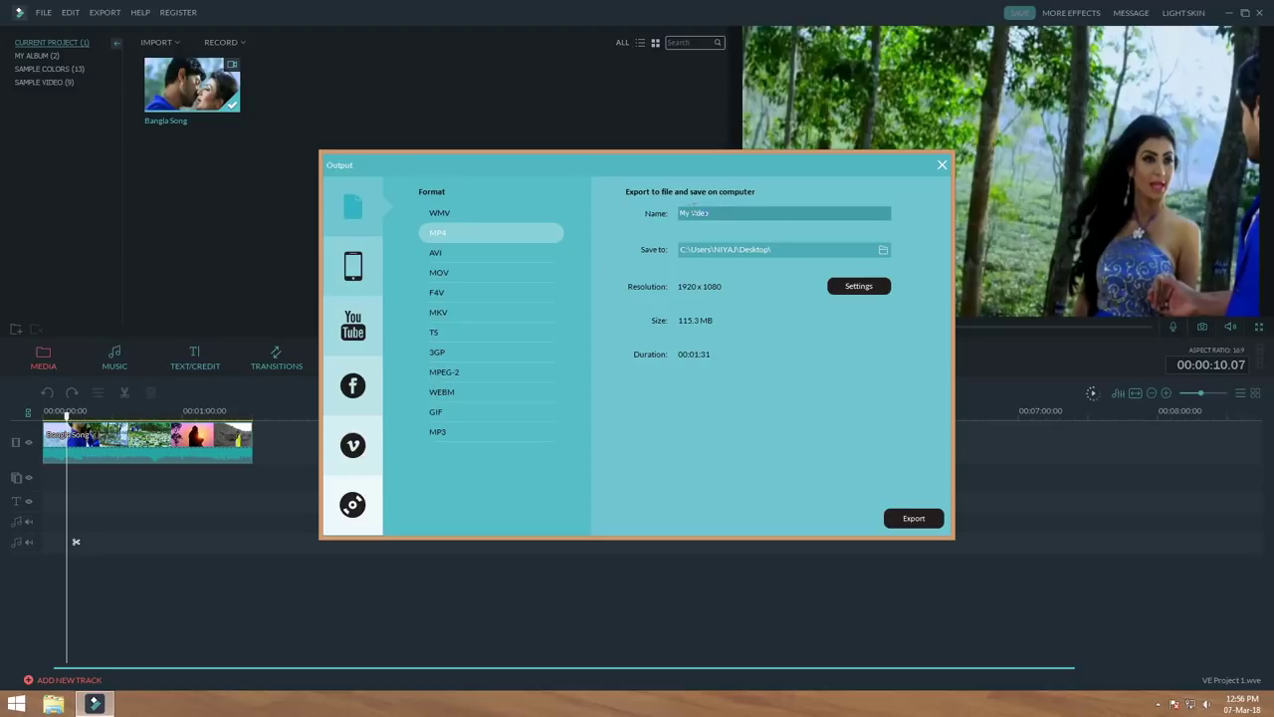
left_click_drag(684, 213, 680, 213)
left_click(442, 237)
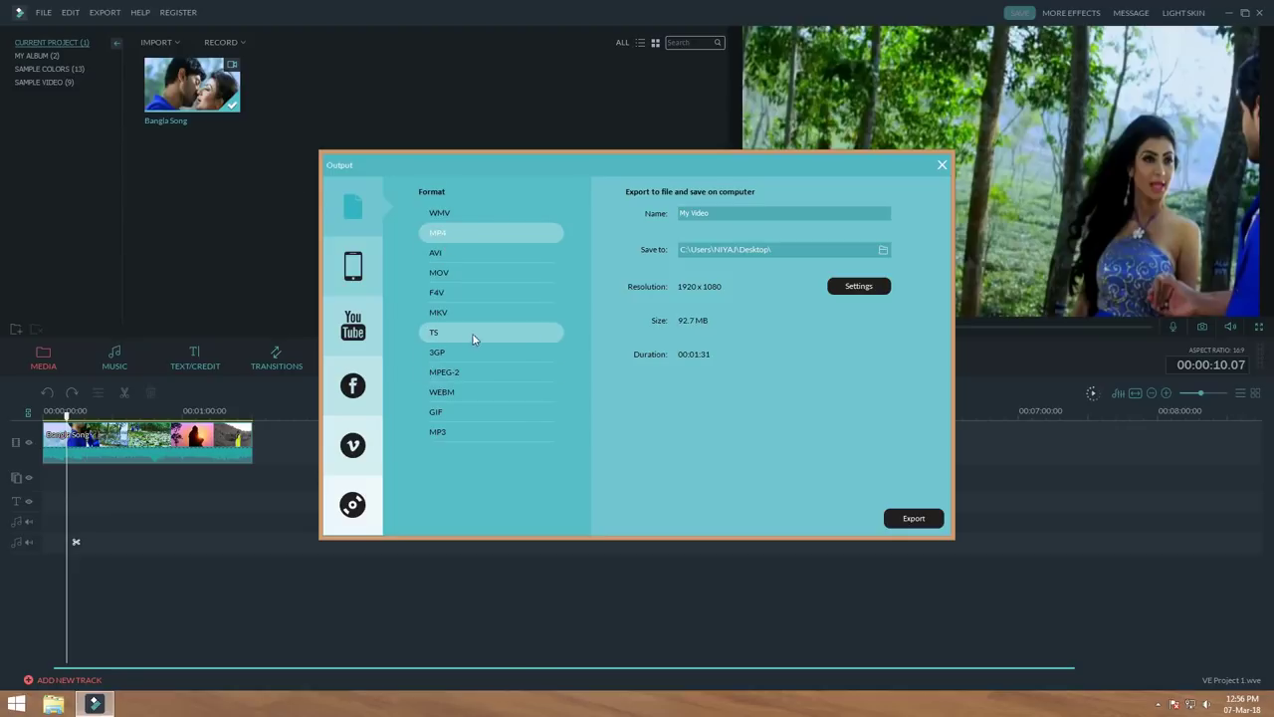
left_click(446, 275)
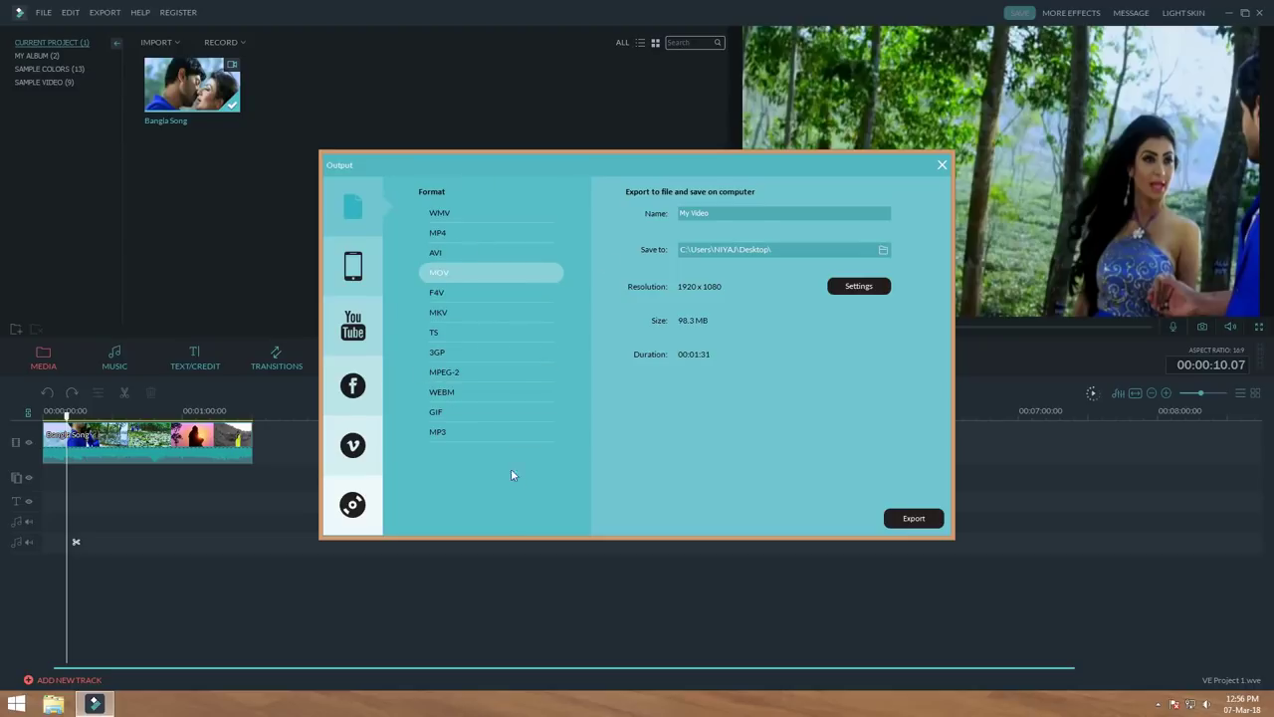
left_click(458, 438)
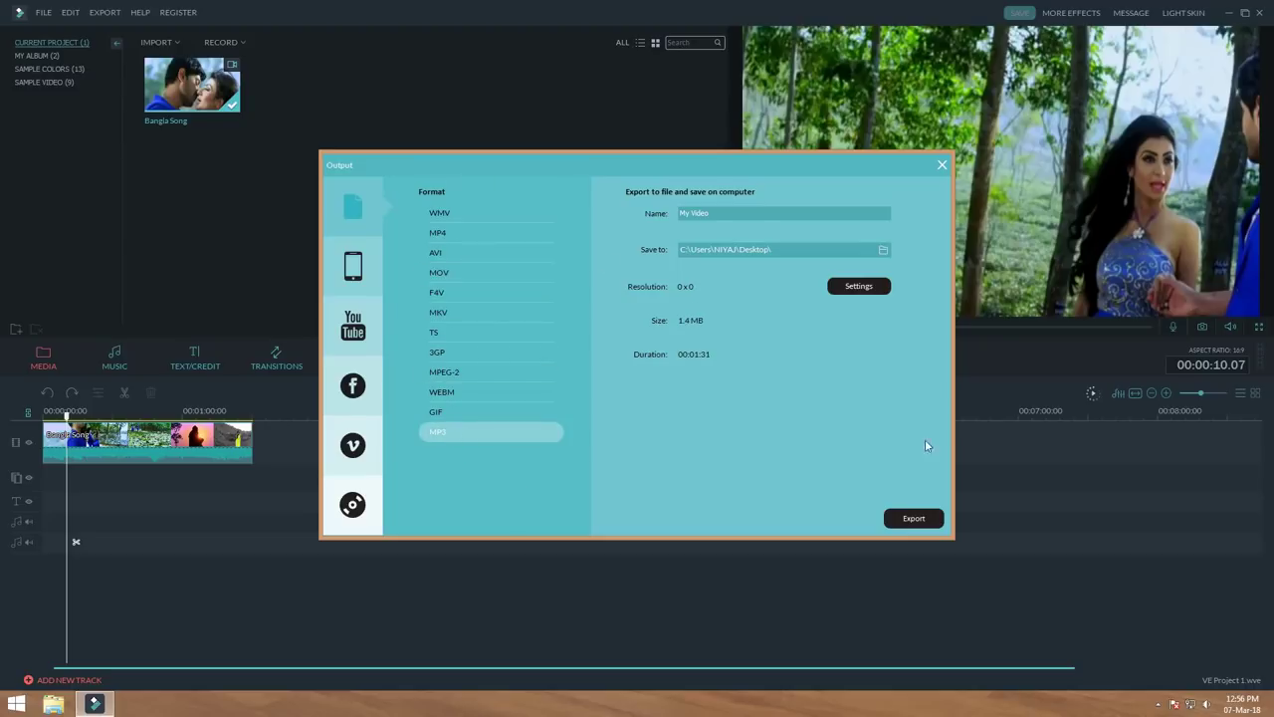
left_click(468, 237)
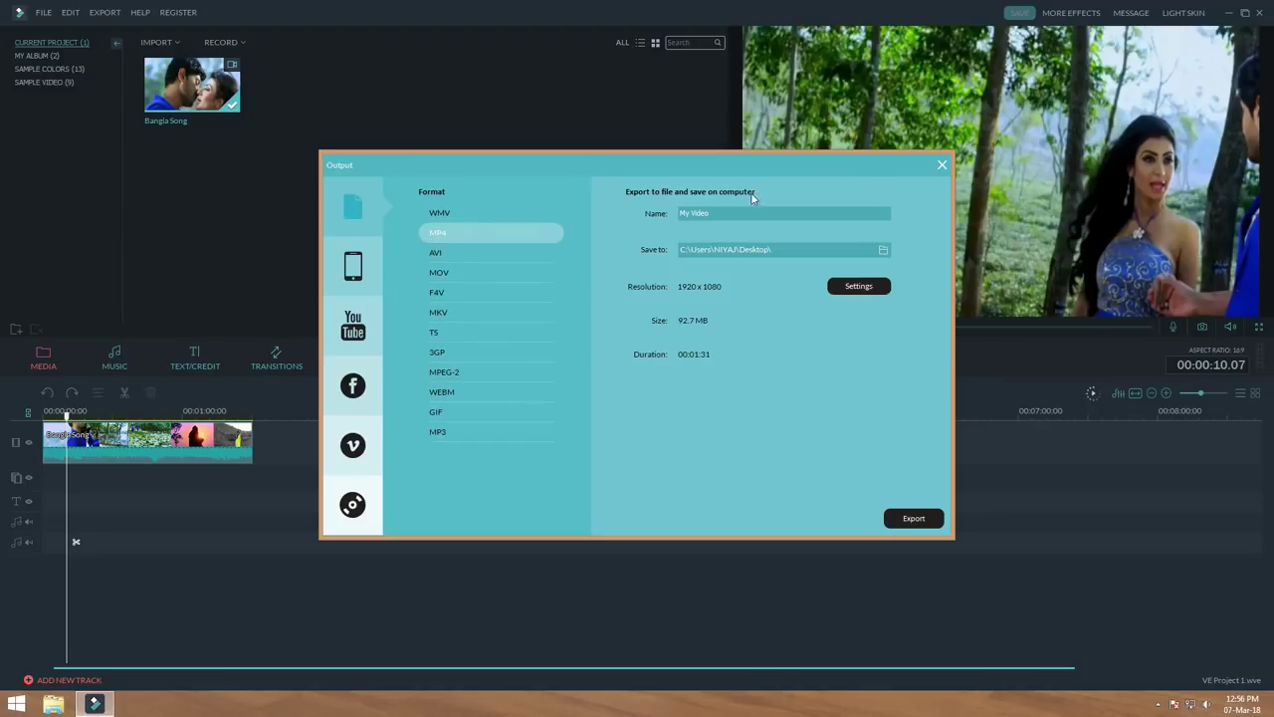
- Keep the export name My Video and choose the Desktop as the output folder
left_click(694, 212)
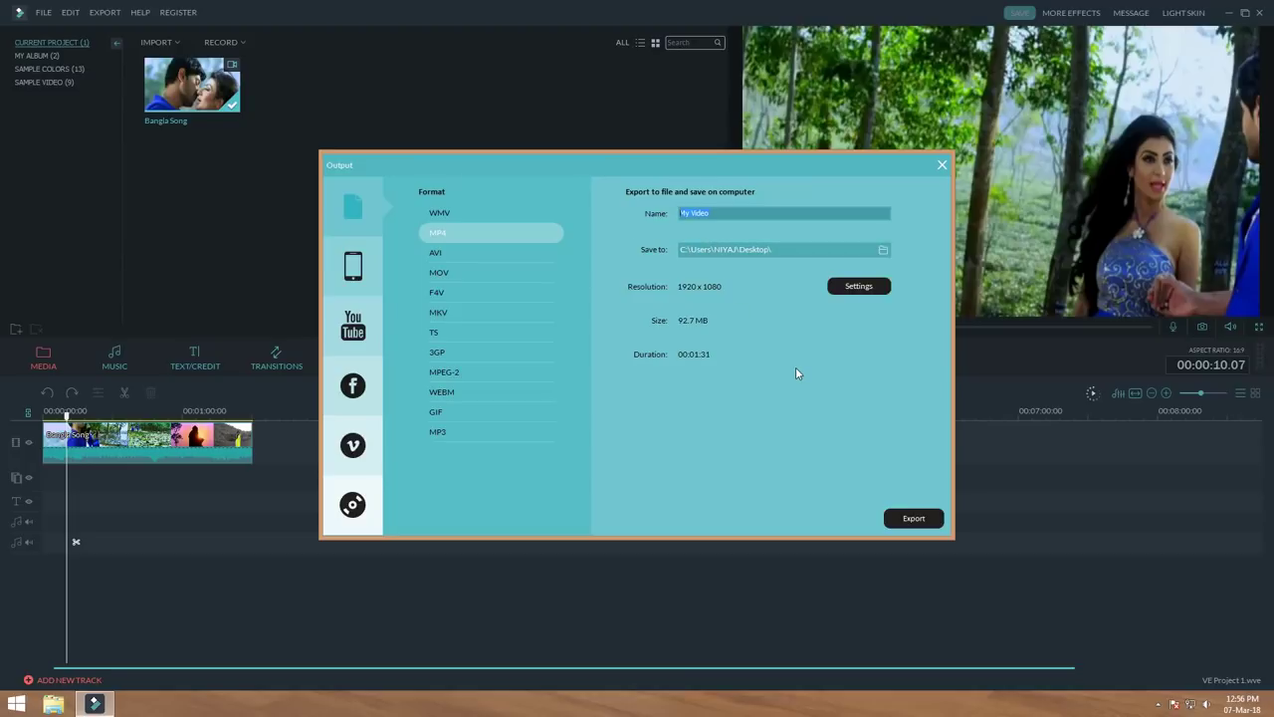
left_click(1158, 704)
left_click(830, 426)
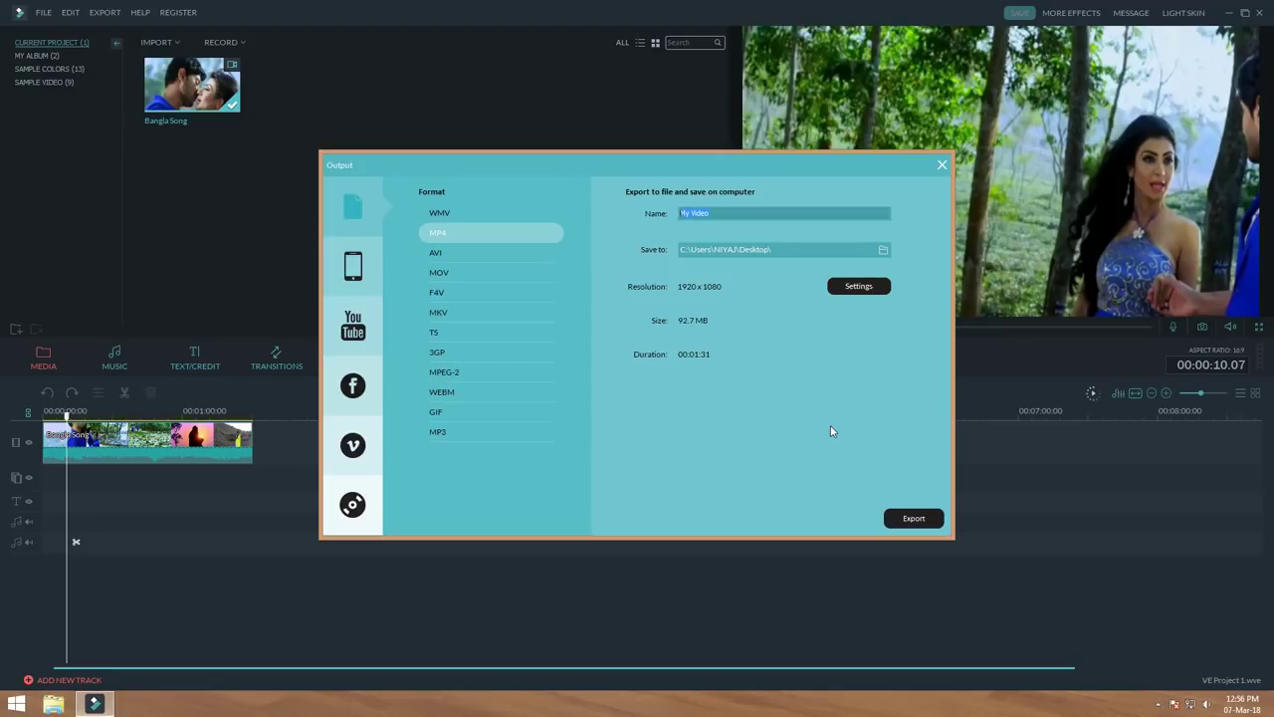
left_click(883, 249)
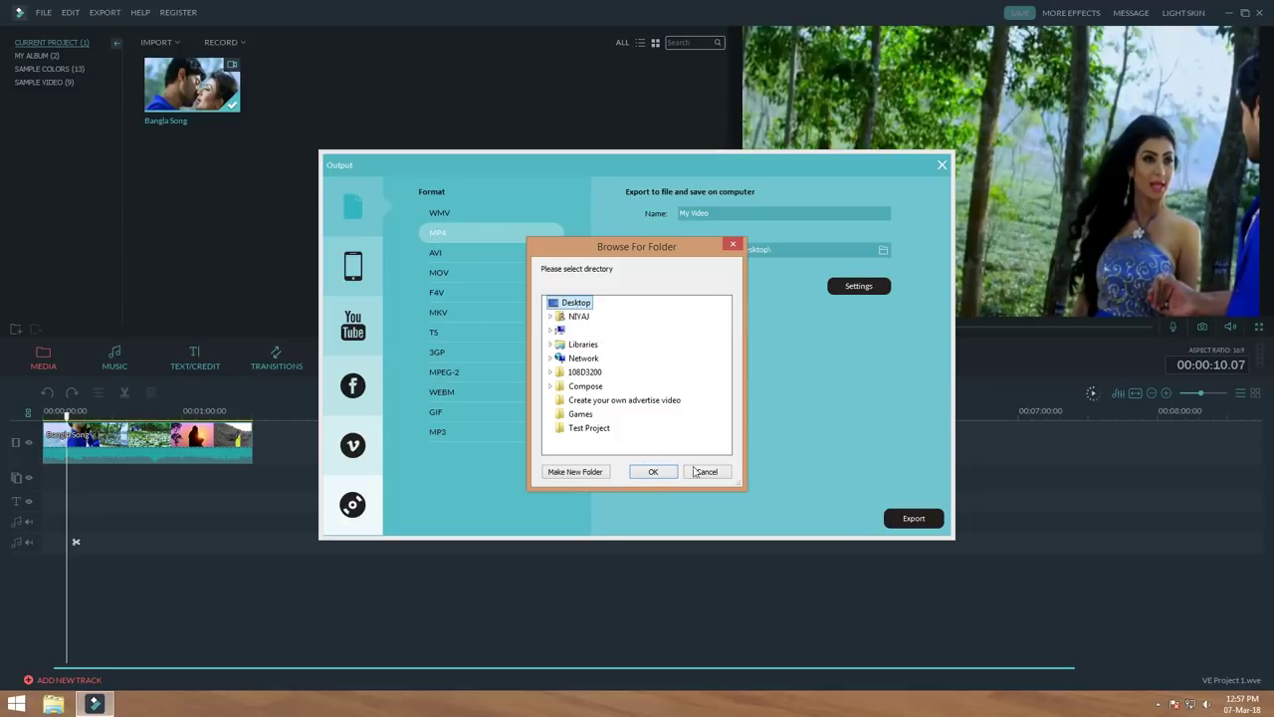
left_click(651, 474)
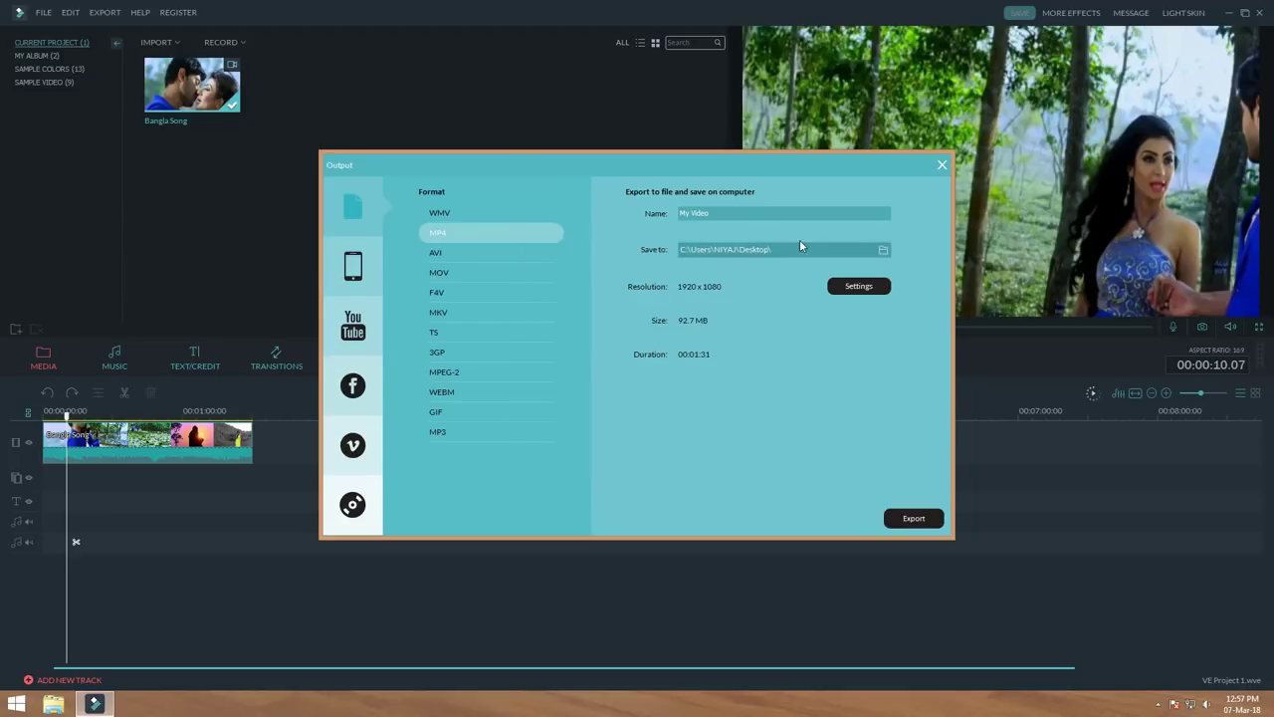
- Open the MP4 export settings, try the MPEG-4 encoder, and choose Best quality with the H.264 (HD Optimized) encoder
left_click(858, 289)
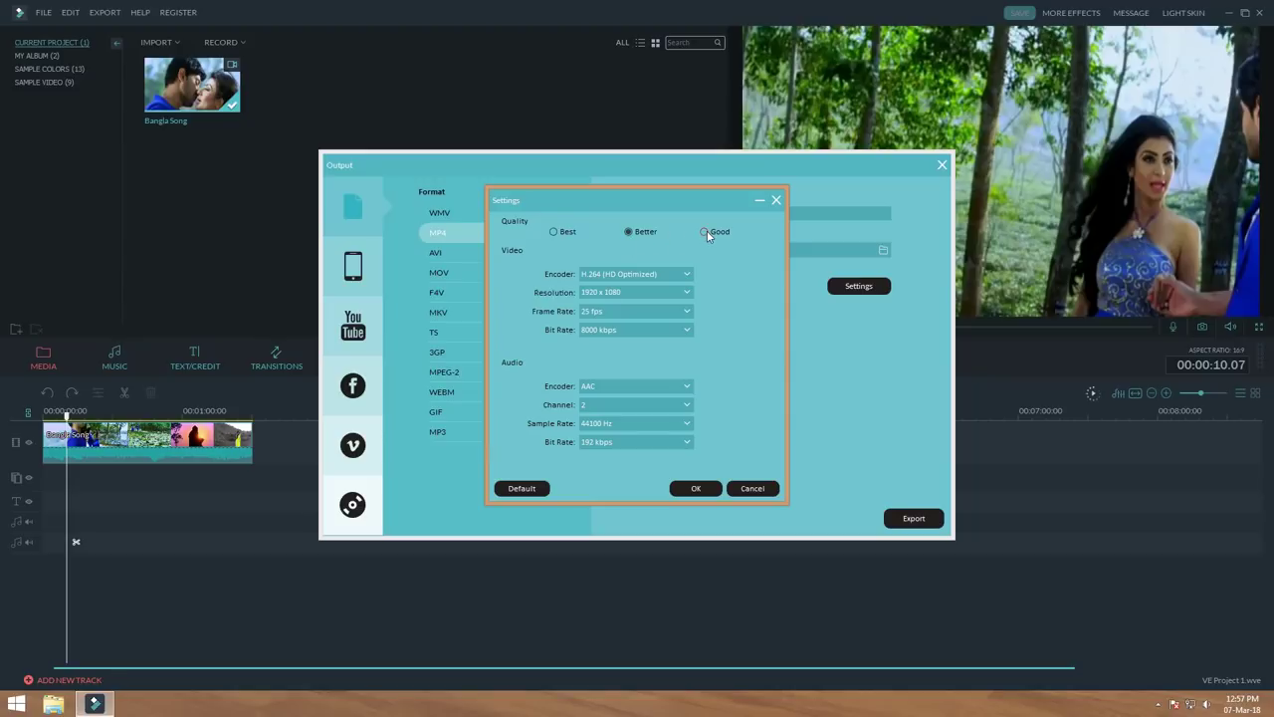
left_click(631, 232)
left_click(658, 278)
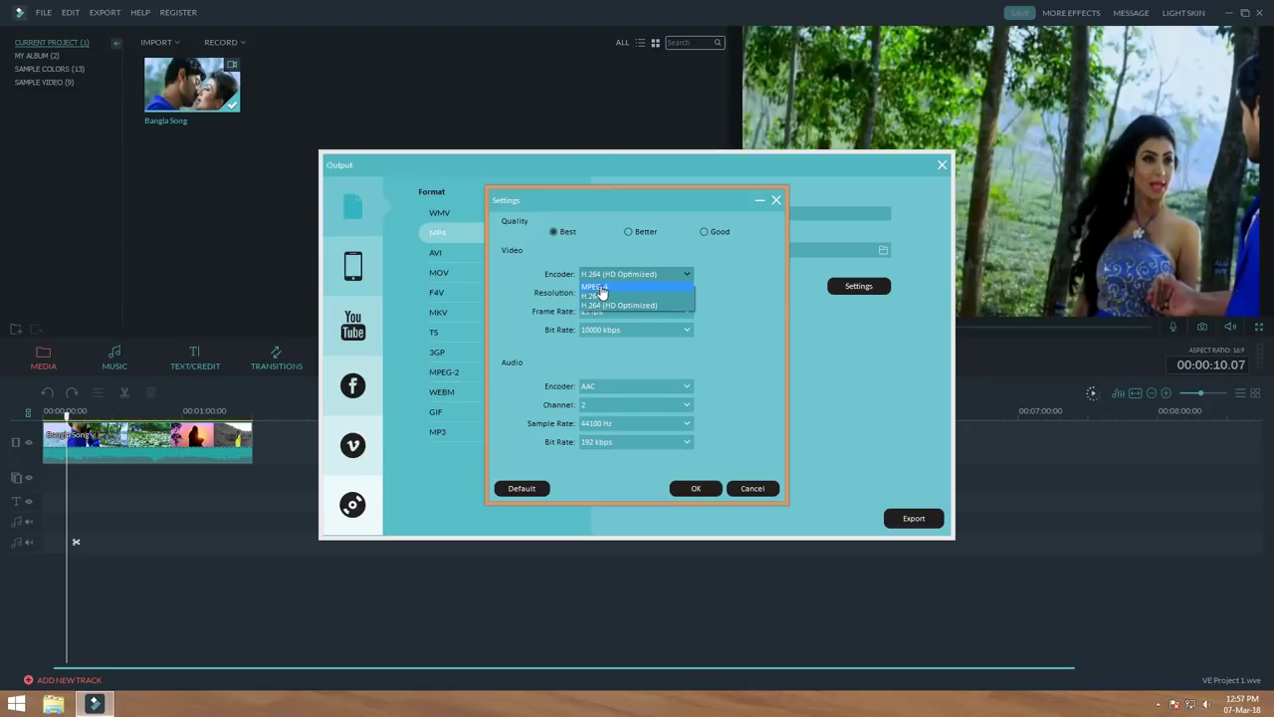
left_click(595, 287)
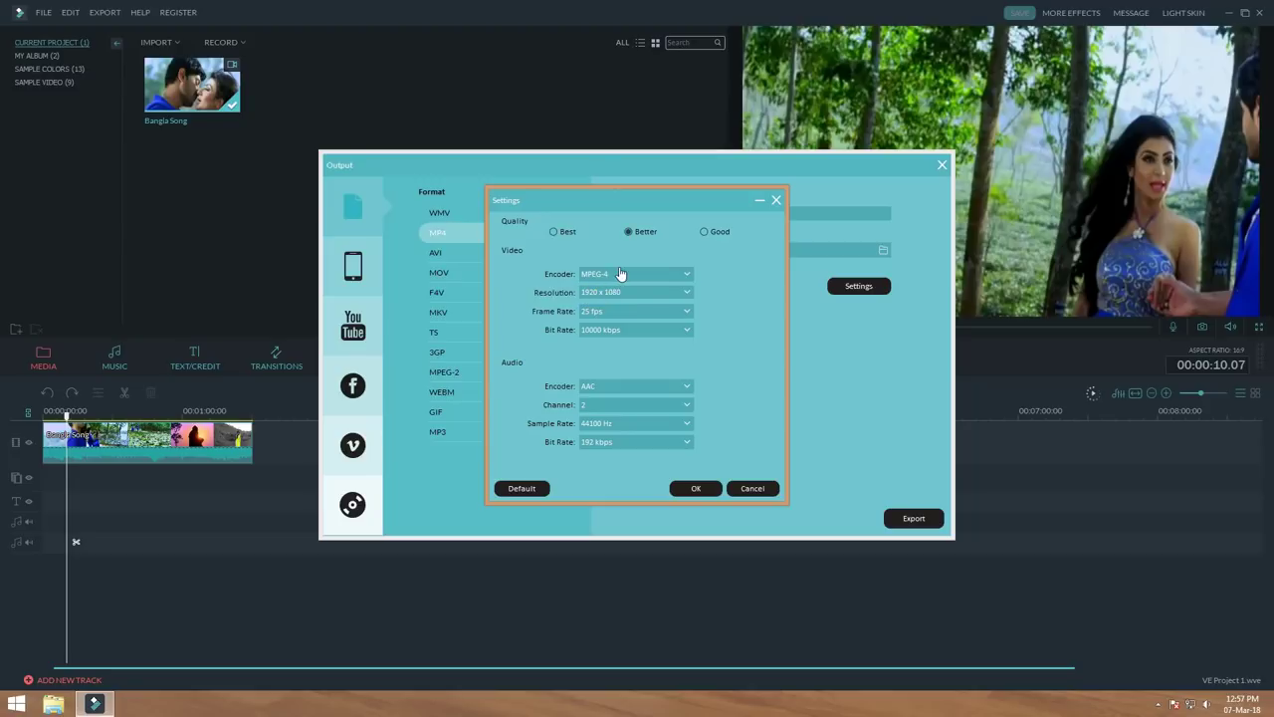
left_click(552, 232)
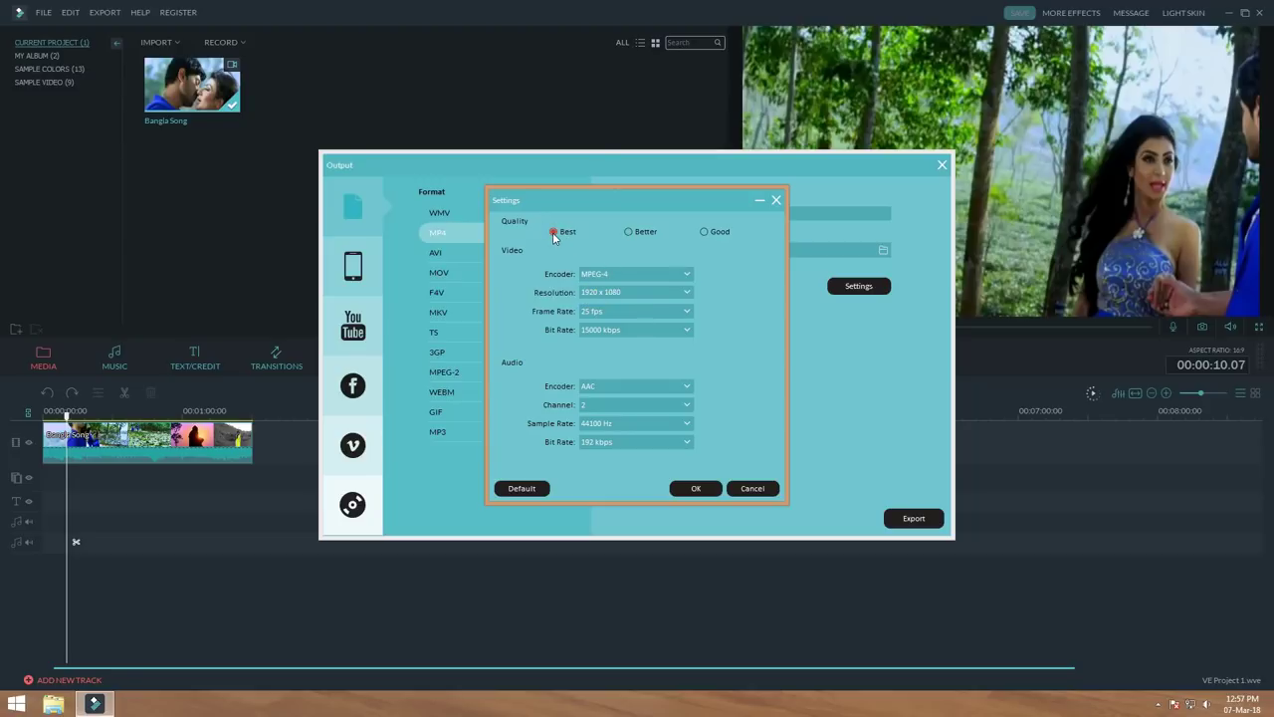
left_click(648, 278)
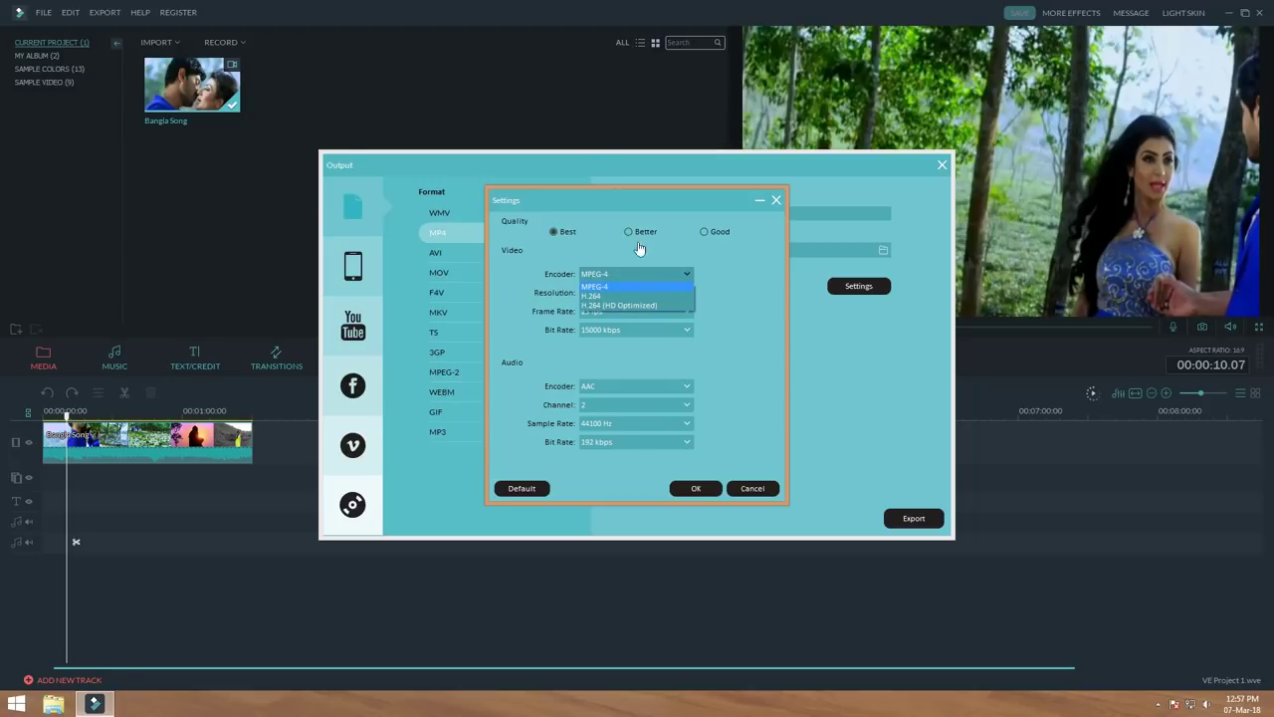
left_click(629, 307)
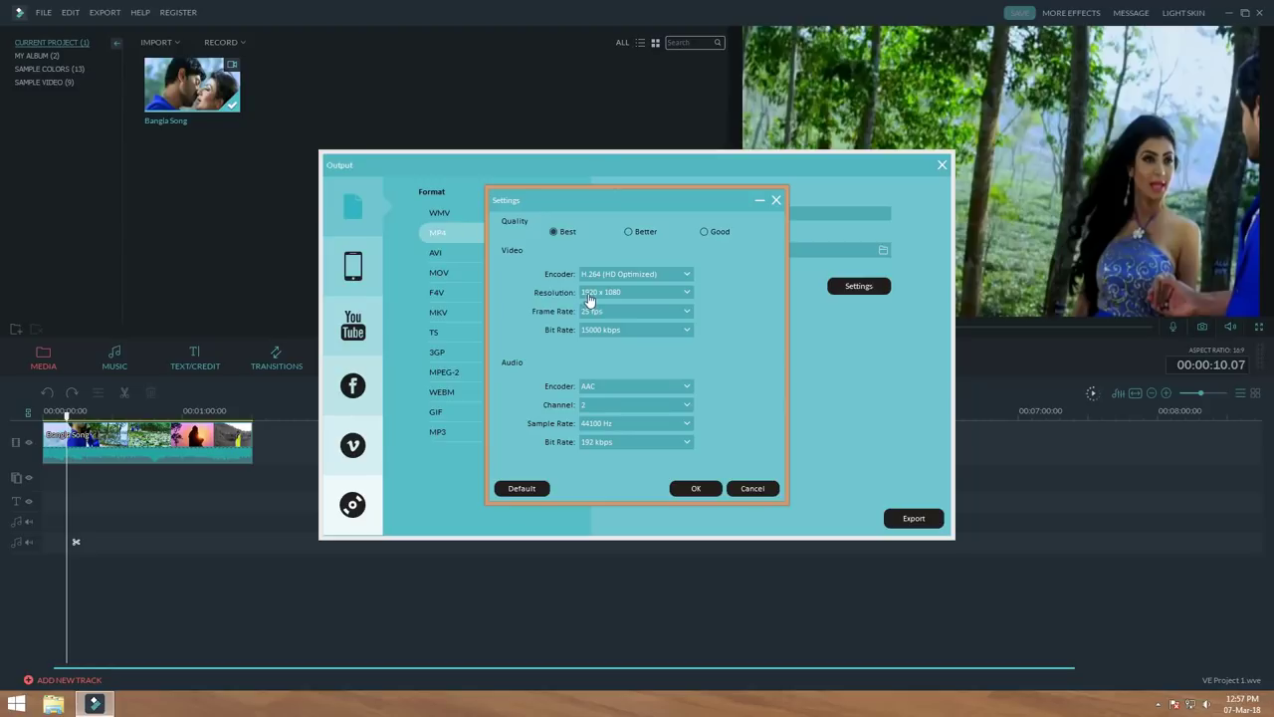
- Try the 1280 x 720 export resolution and set it back to 1920 x 1080
left_click(655, 297)
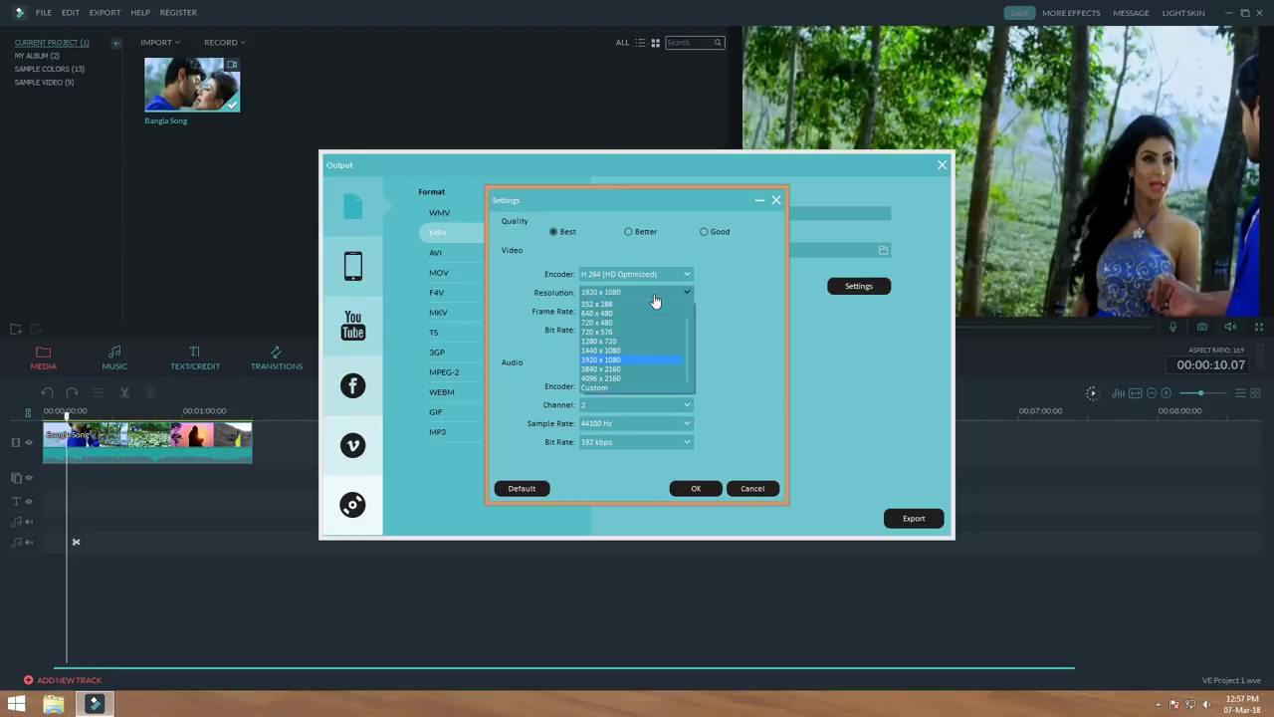
left_click(606, 340)
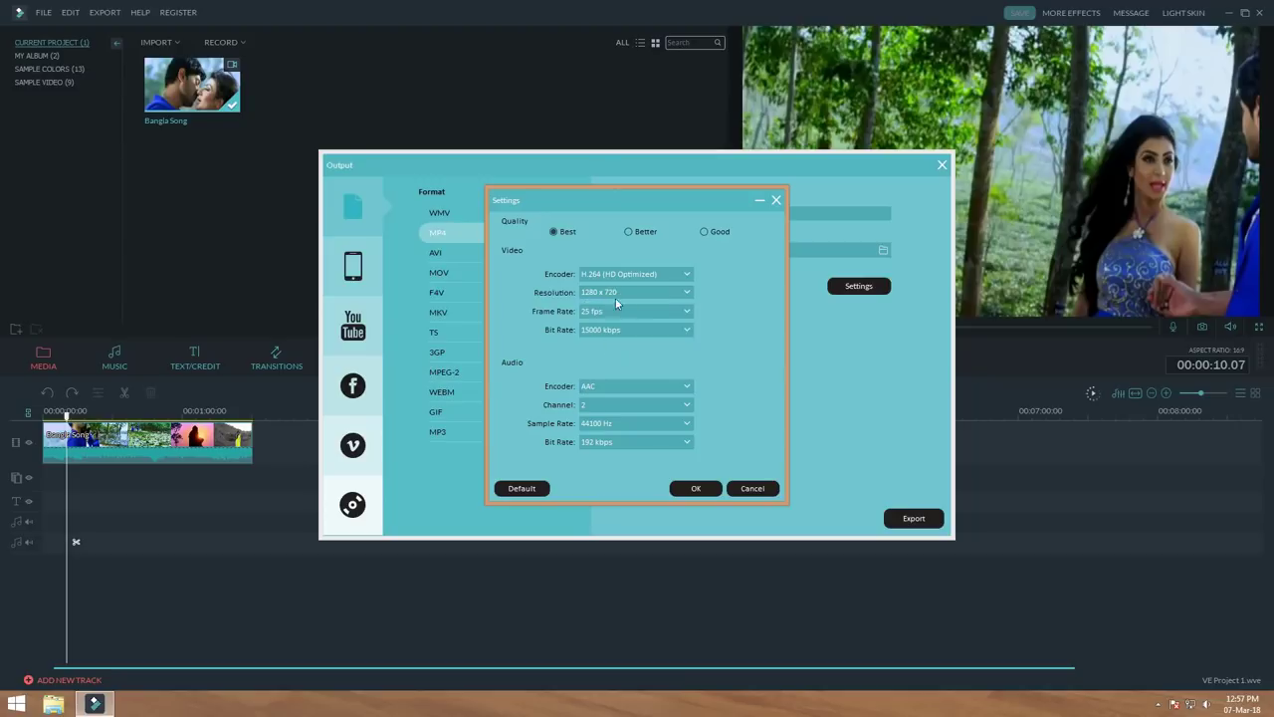
left_click(623, 296)
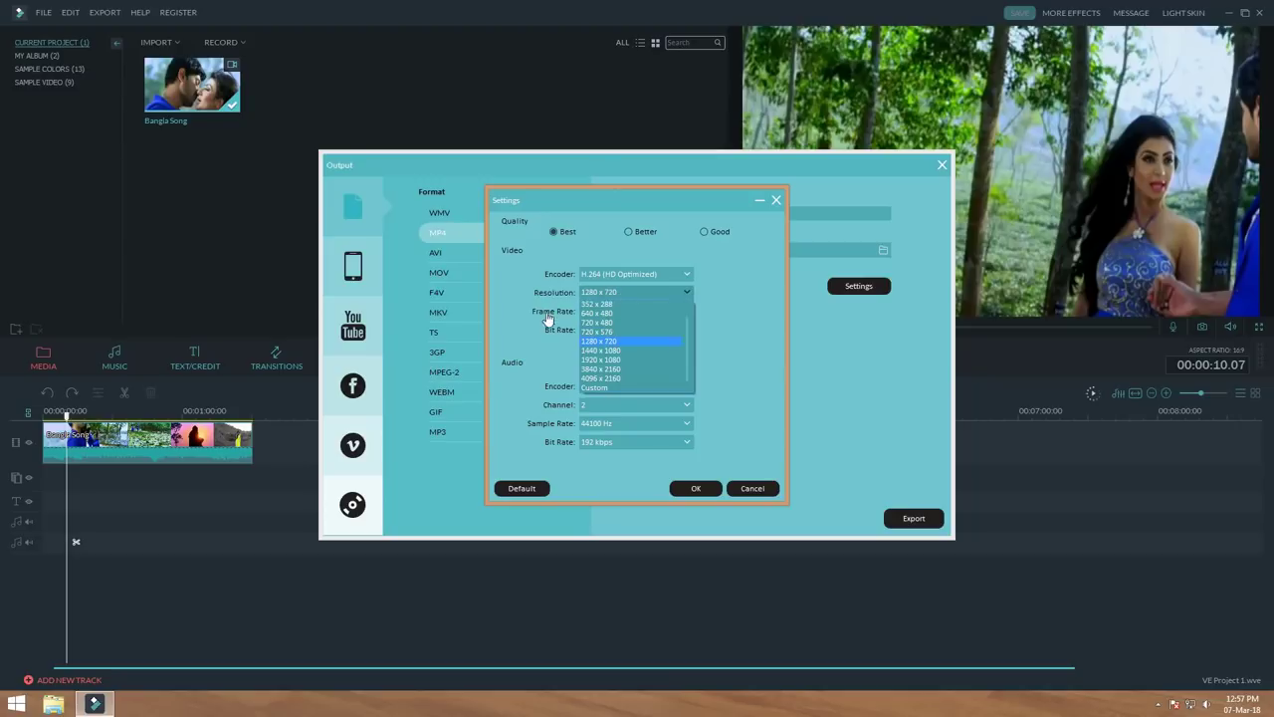
left_click(596, 360)
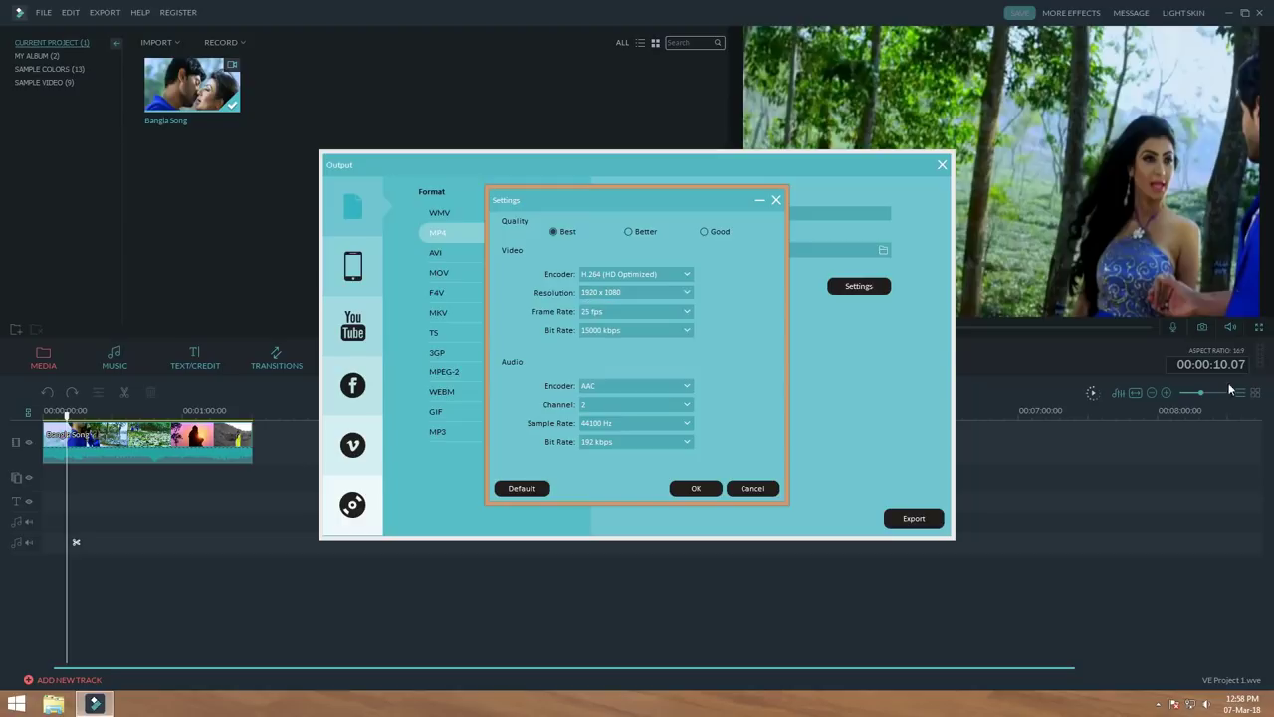
- Set the export frame rate to 30 fps and apply the settings
left_click(653, 313)
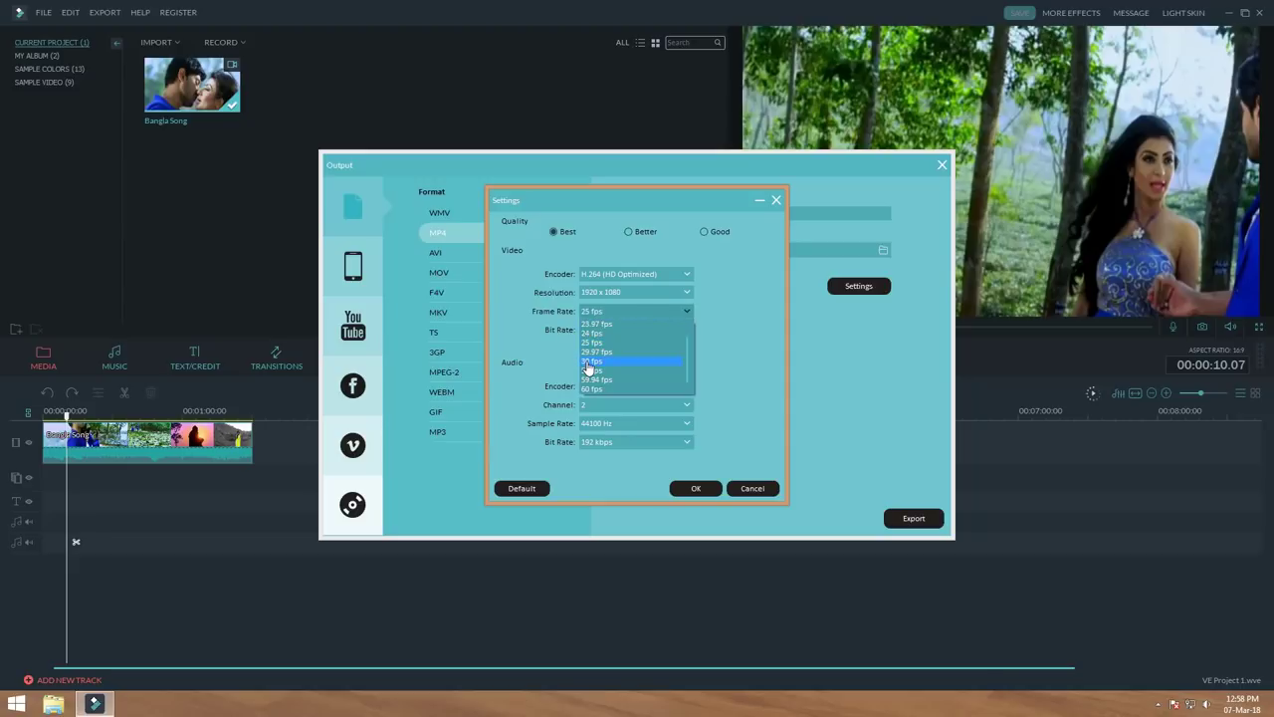
left_click(589, 364)
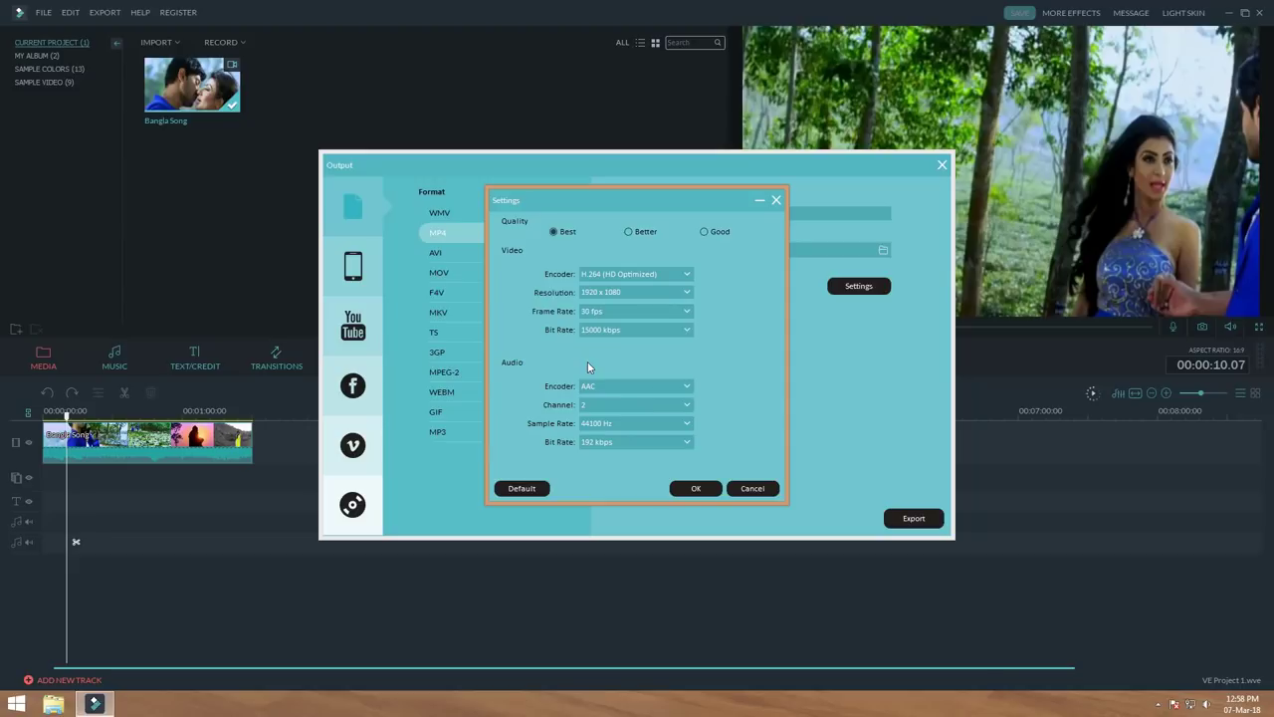
left_click(675, 317)
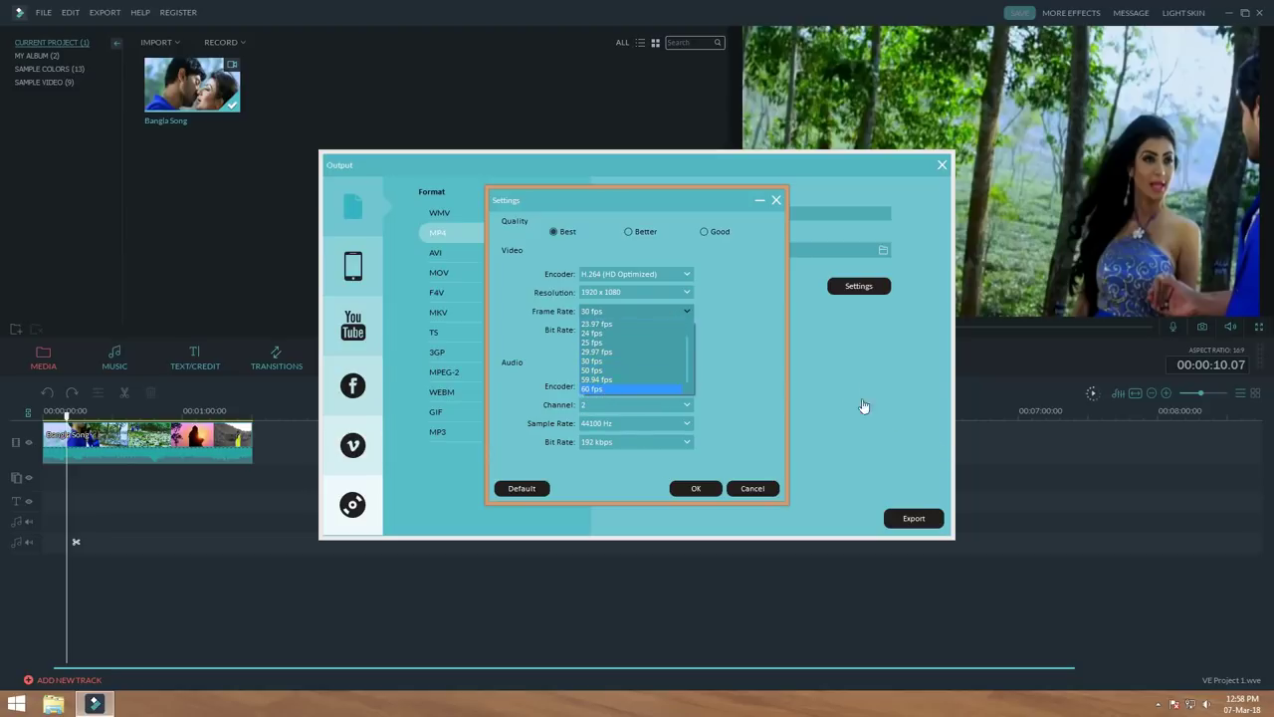
left_click(593, 361)
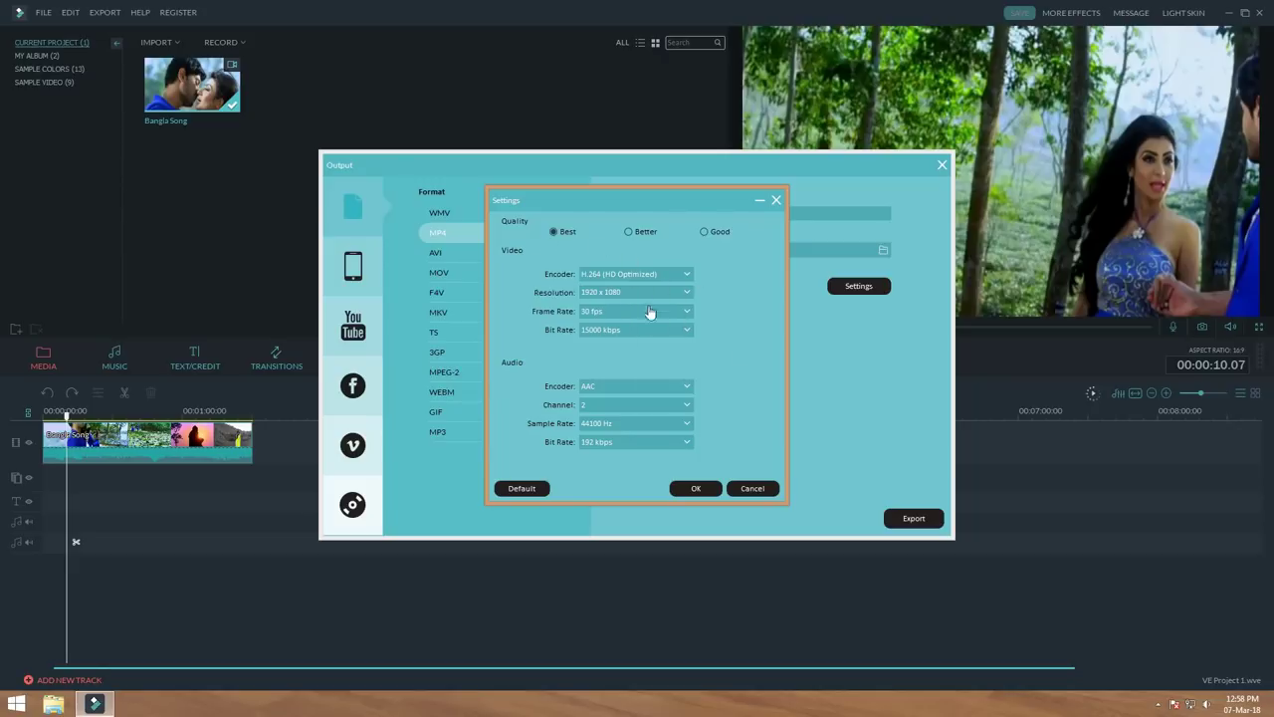
left_click(692, 489)
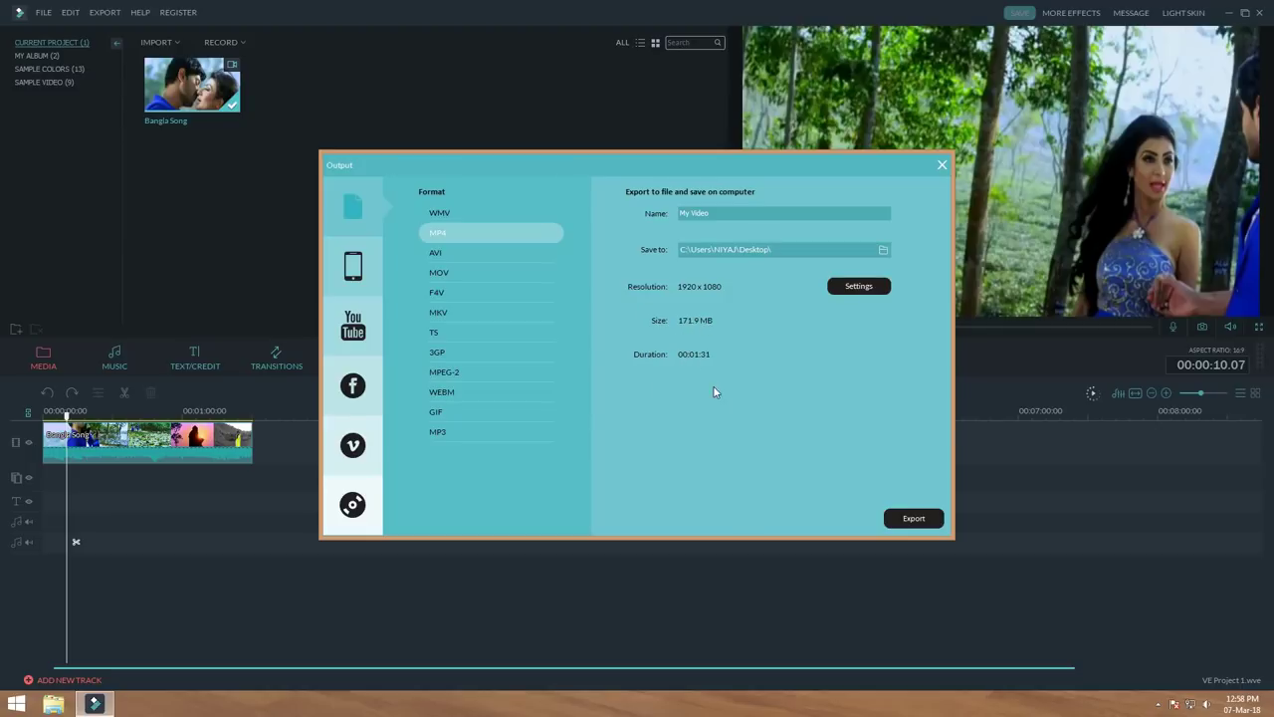
- Apply Better quality to compare the estimated file size, and set the export back to Best quality
left_click(843, 286)
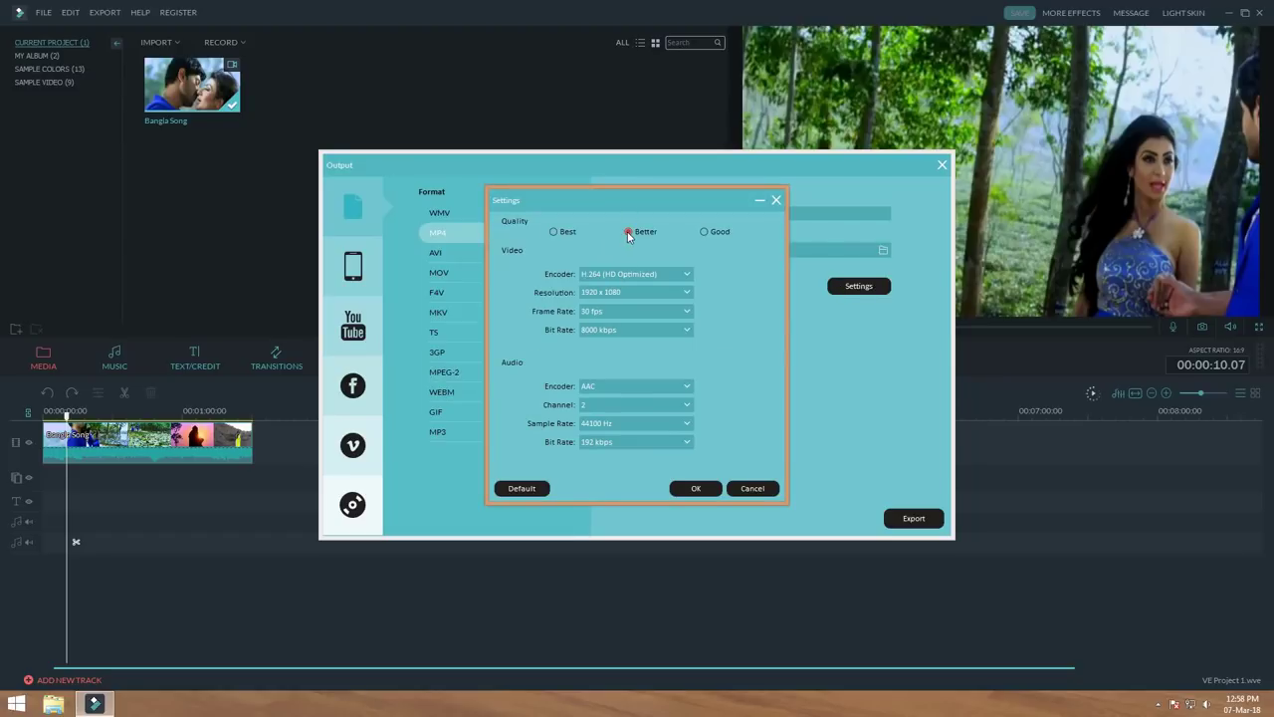
left_click(695, 489)
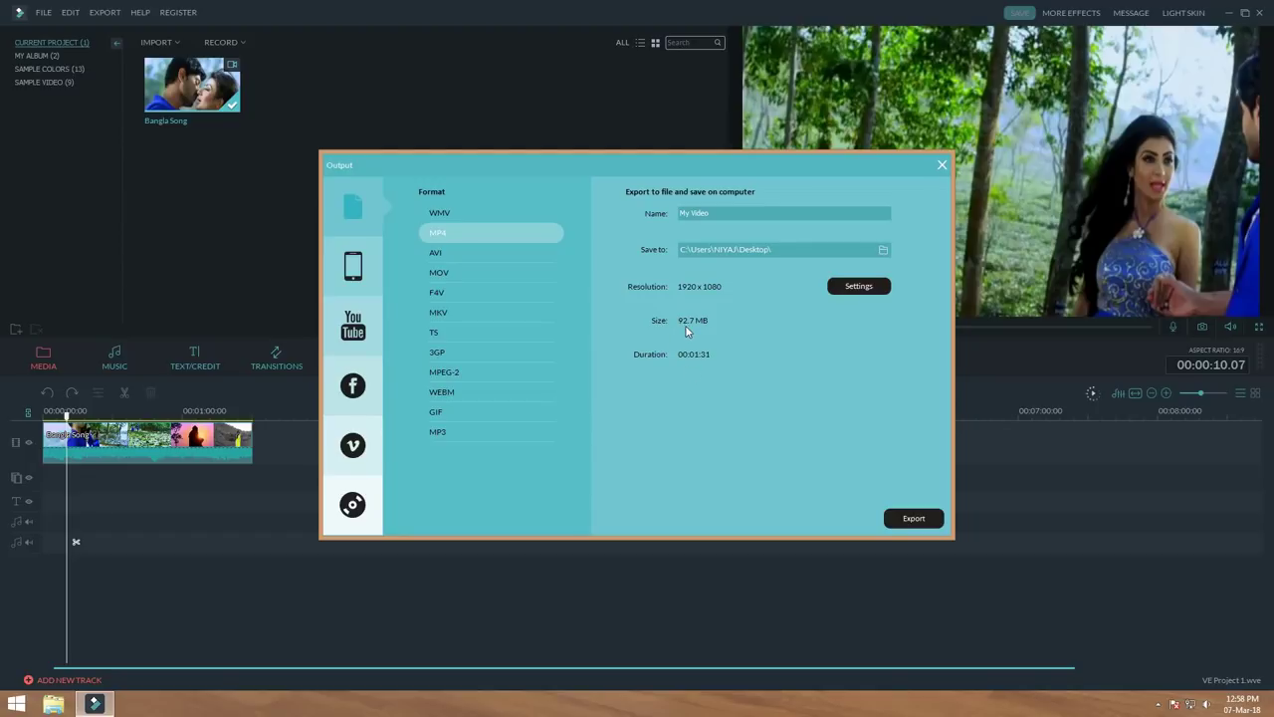
left_click(858, 286)
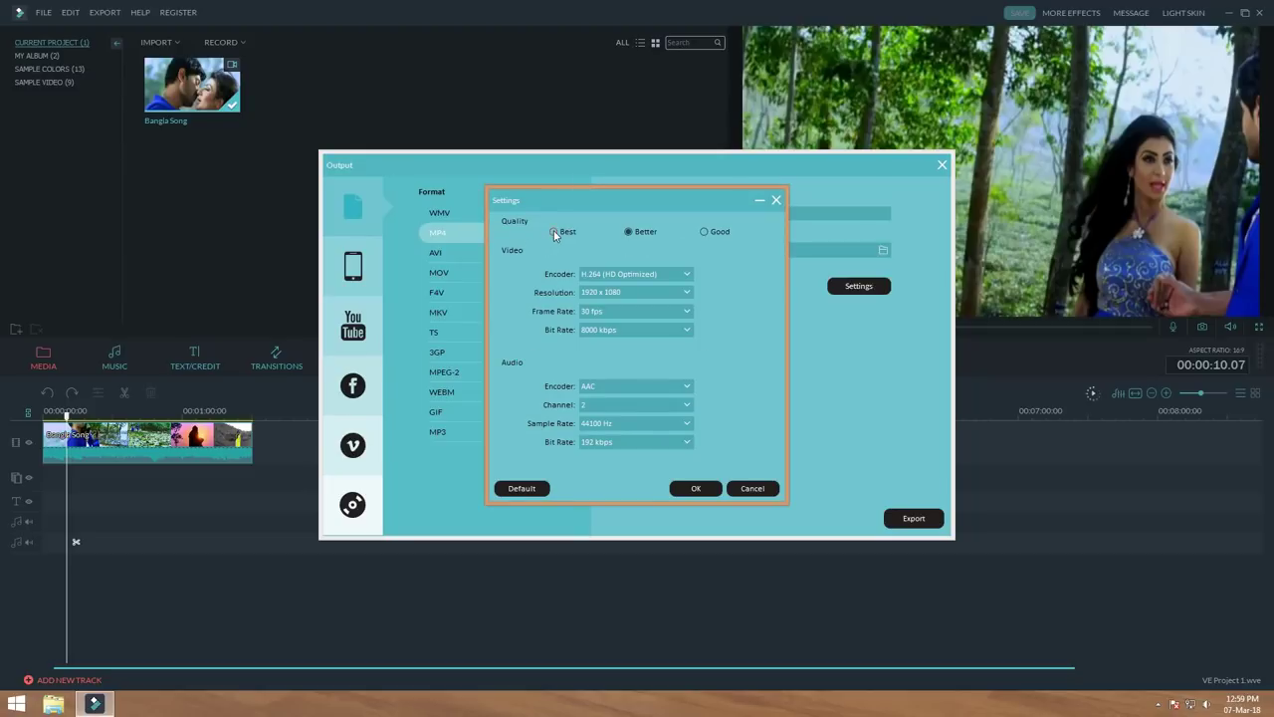
left_click(553, 231)
left_click(700, 488)
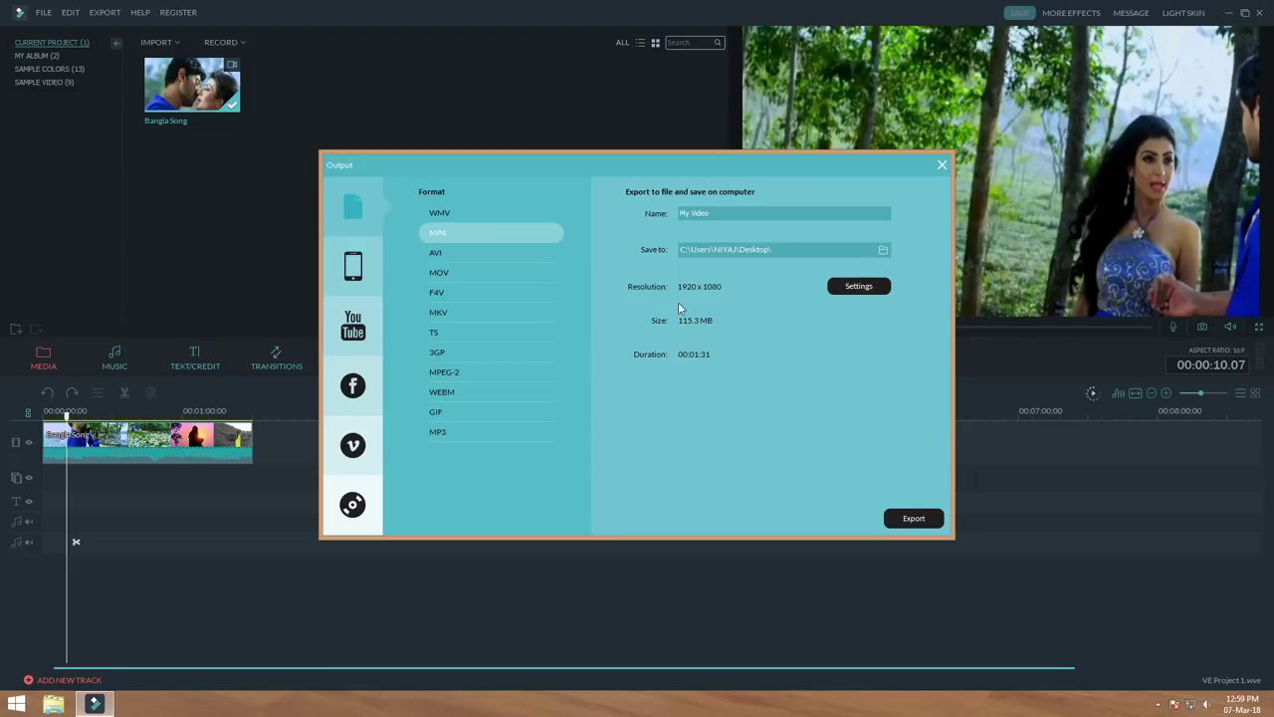
left_click(849, 289)
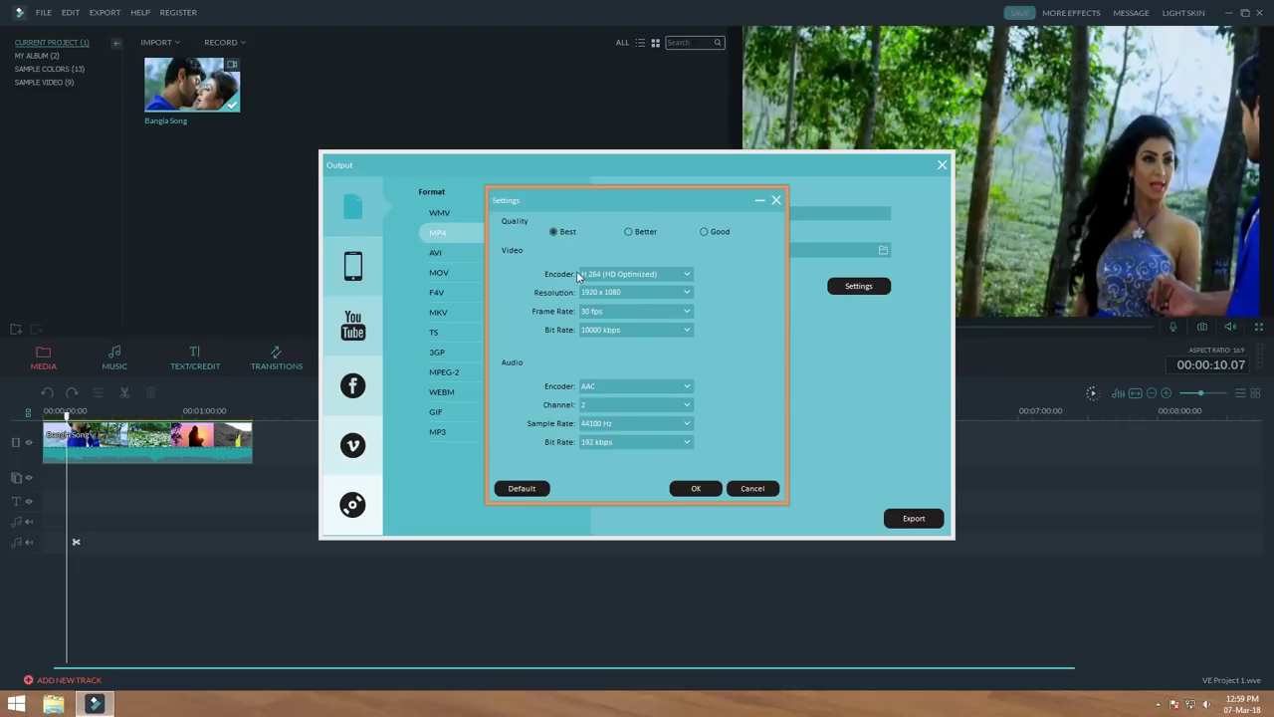
left_click(696, 488)
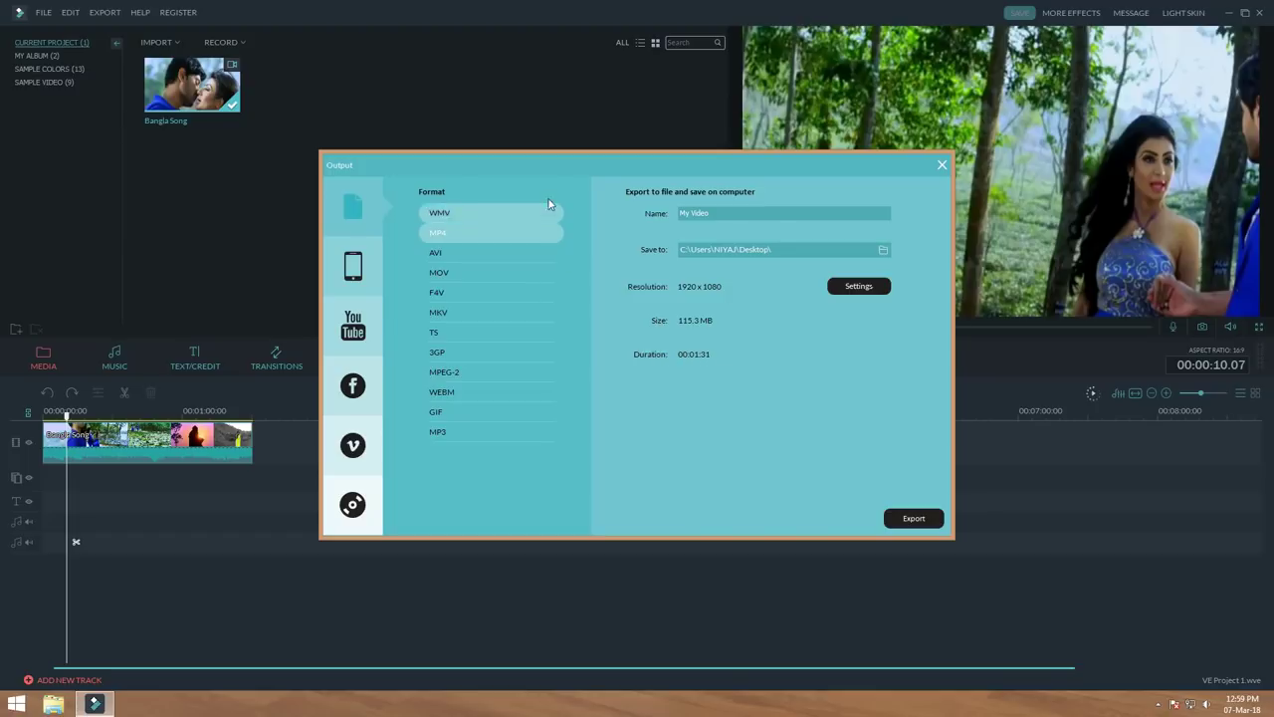
- Start exporting My Video as MP4, cancel the conversion, and close the output settings
left_click_drag(556, 166, 555, 141)
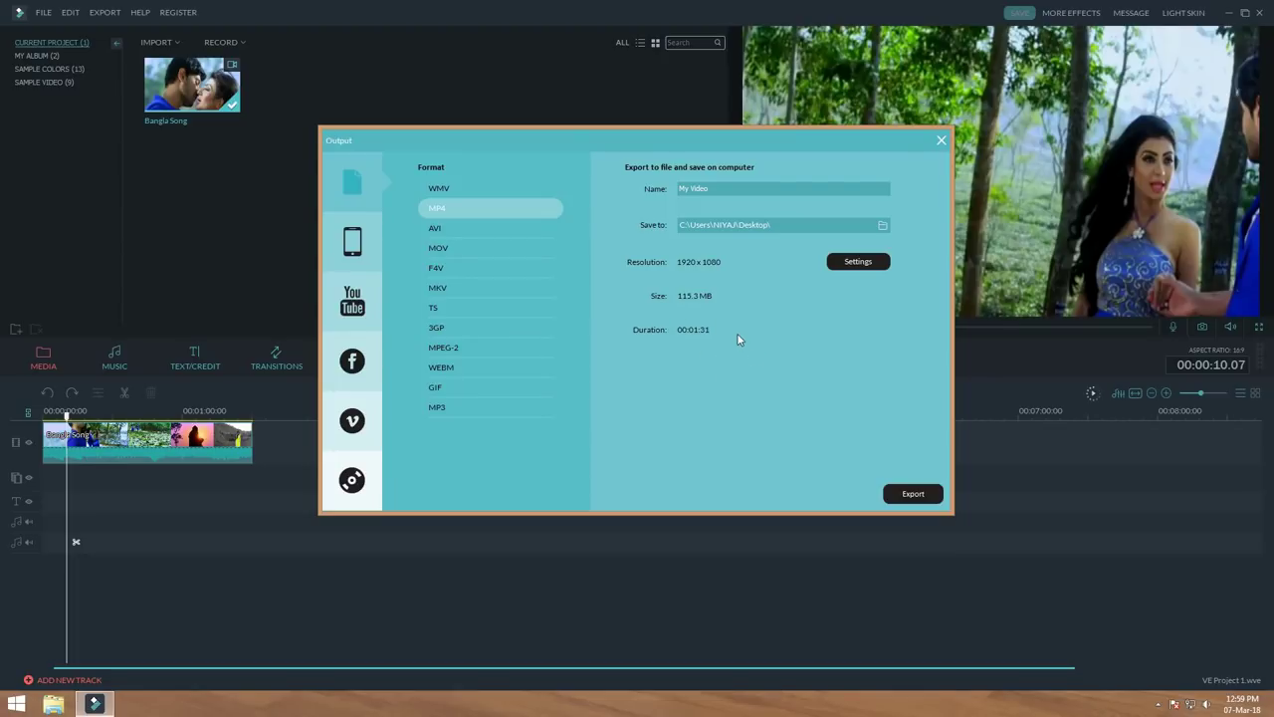
left_click(904, 493)
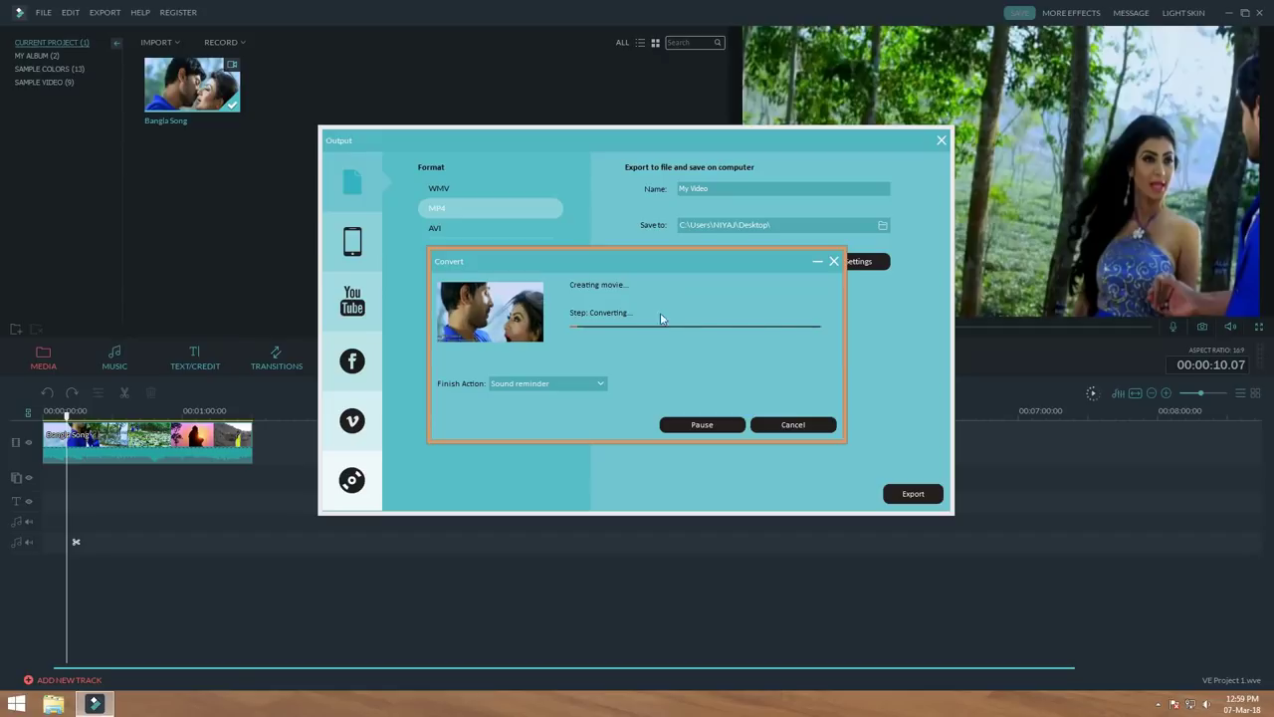
left_click(795, 426)
left_click(602, 382)
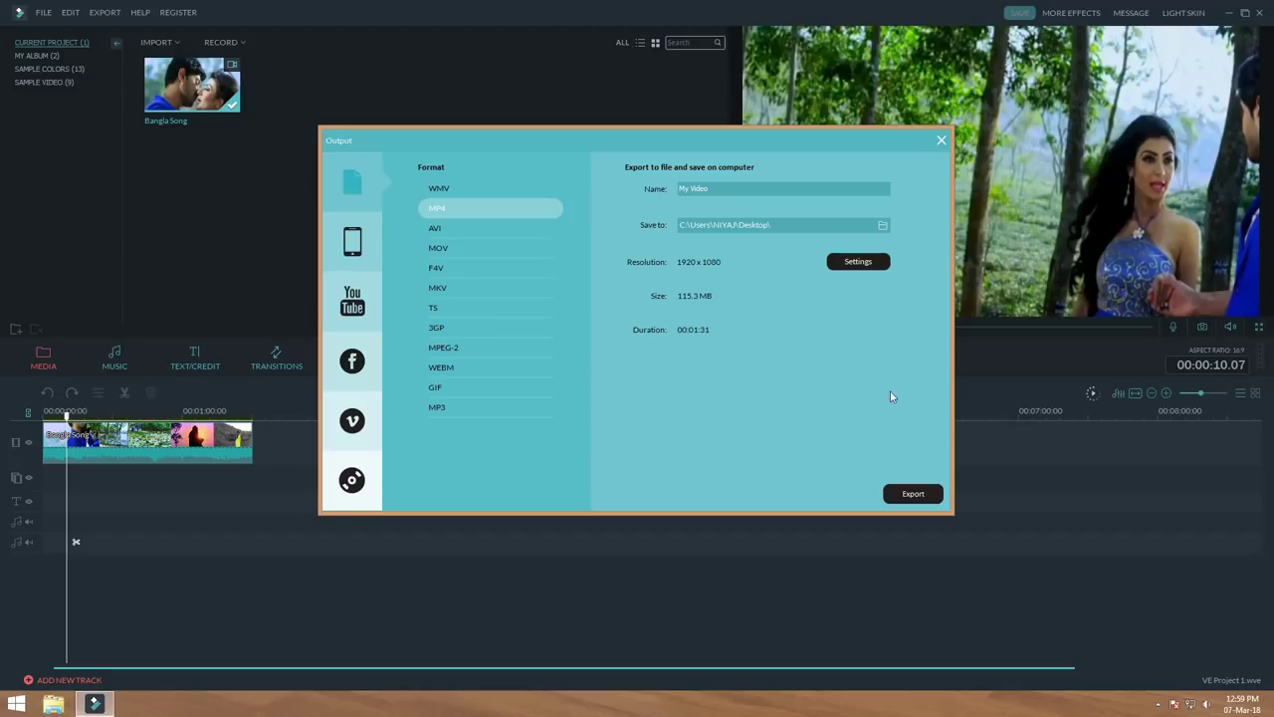
left_click(940, 142)
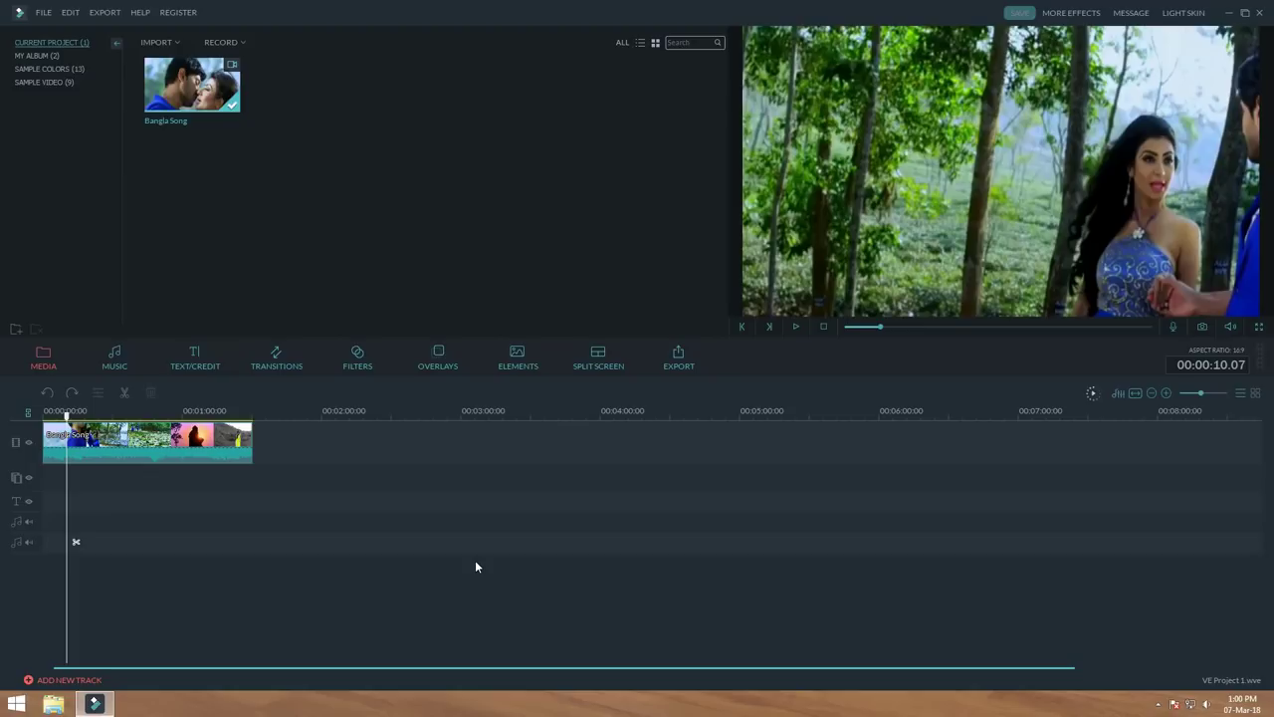
- Import the 3D BHT Logo image from the desktop's Test Project folder into the project's media library
right_click(350, 157)
left_click(287, 172)
left_click(1231, 12)
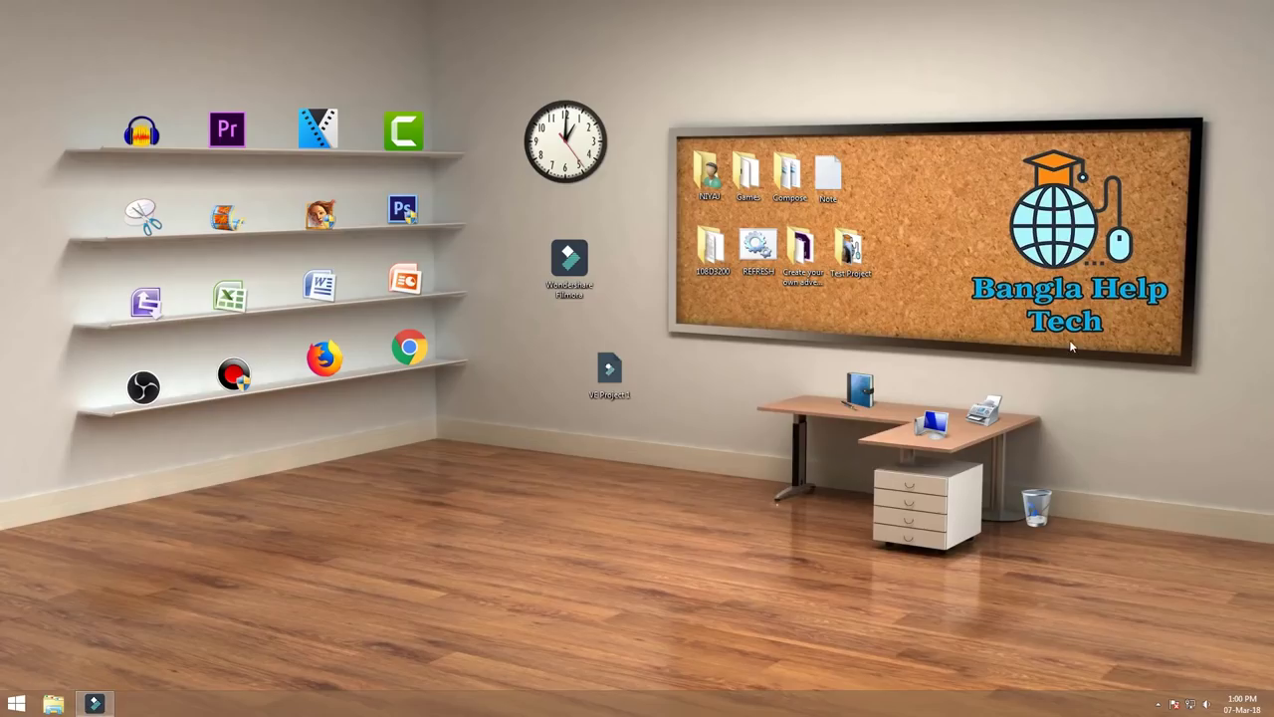
double_click(854, 254)
left_click_drag(160, 100, 349, 174)
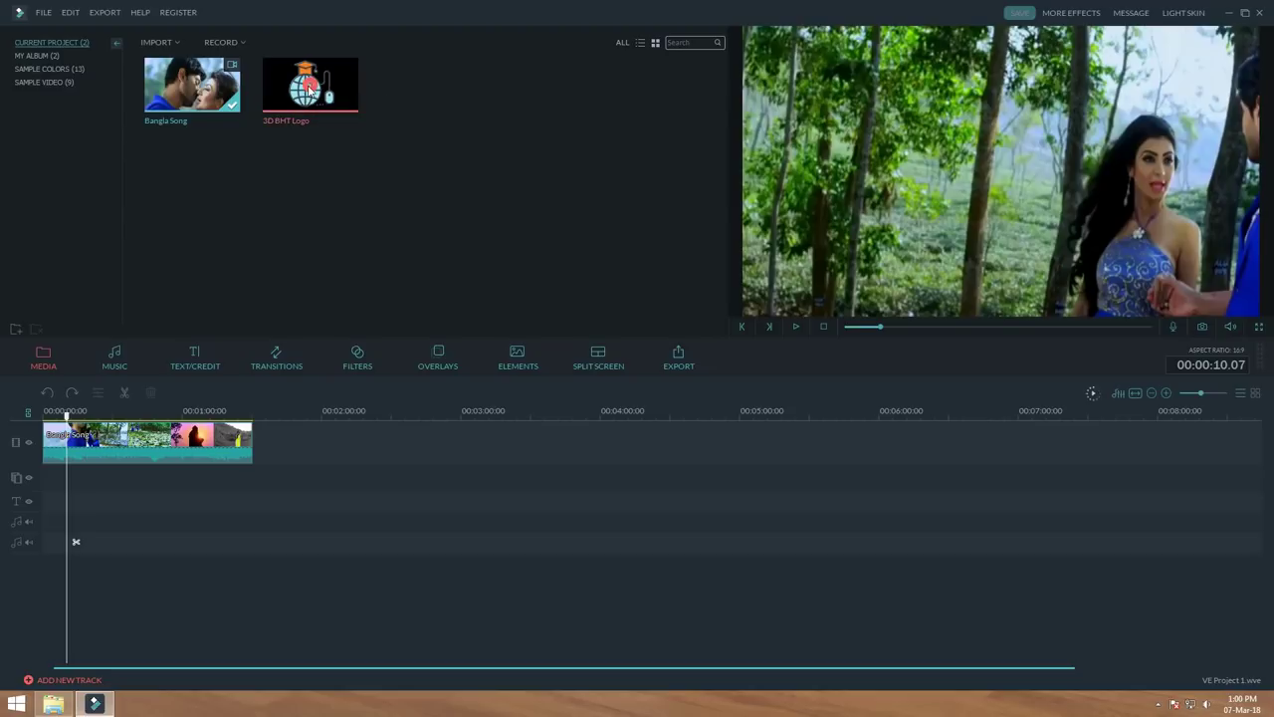
- Place the 3D BHT Logo on the overlay track at about 00:00:13.17 and shrink it into the video frame's upper-right corner
left_click_drag(310, 89, 77, 482)
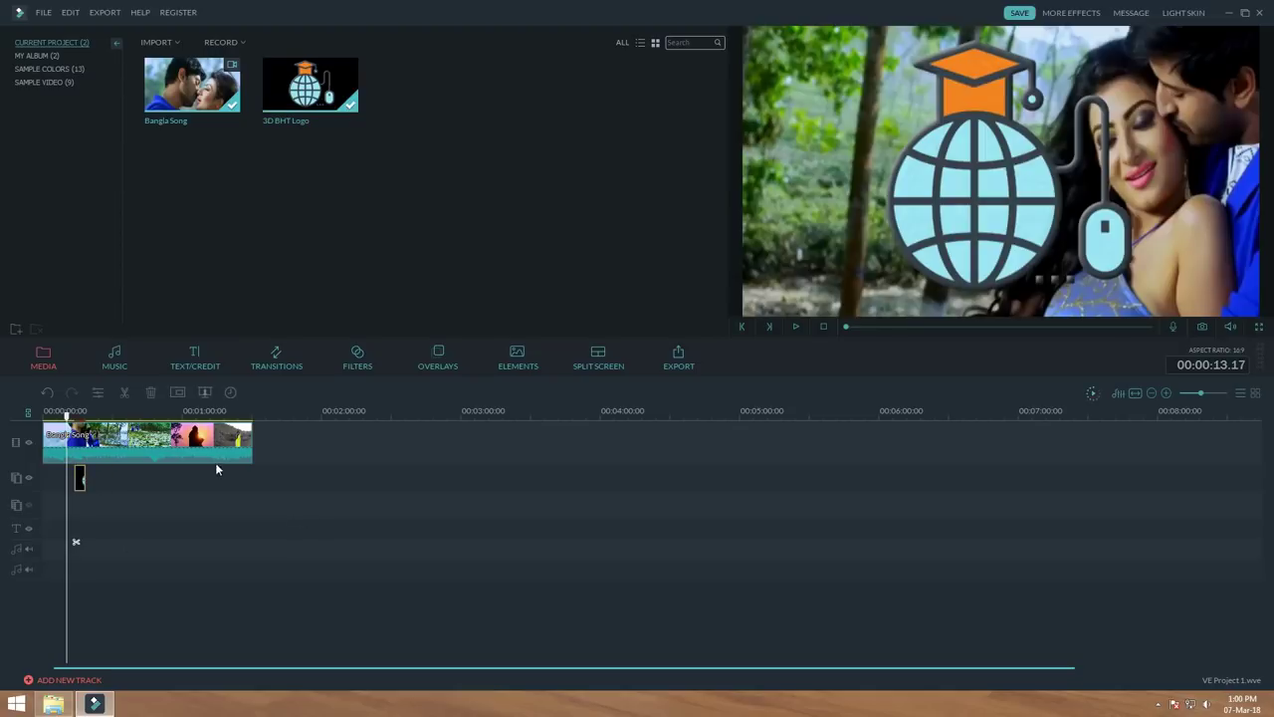
left_click(82, 416)
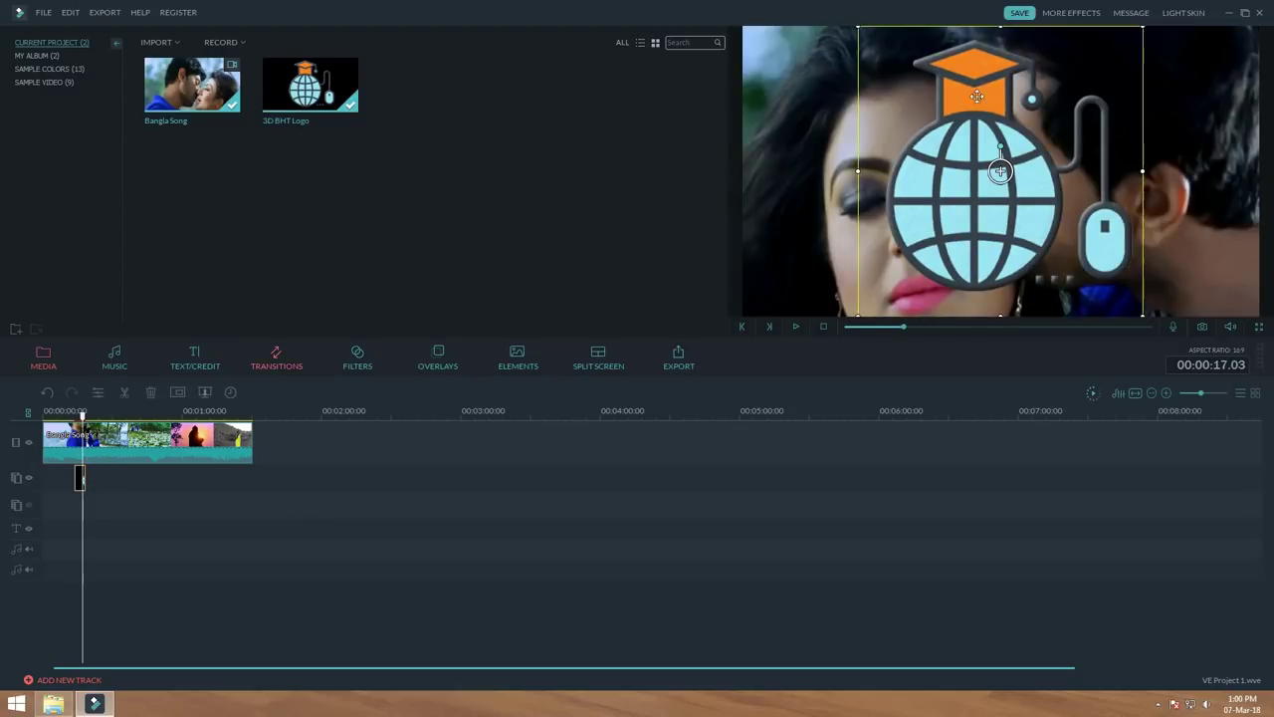
left_click_drag(1120, 296, 1209, 76)
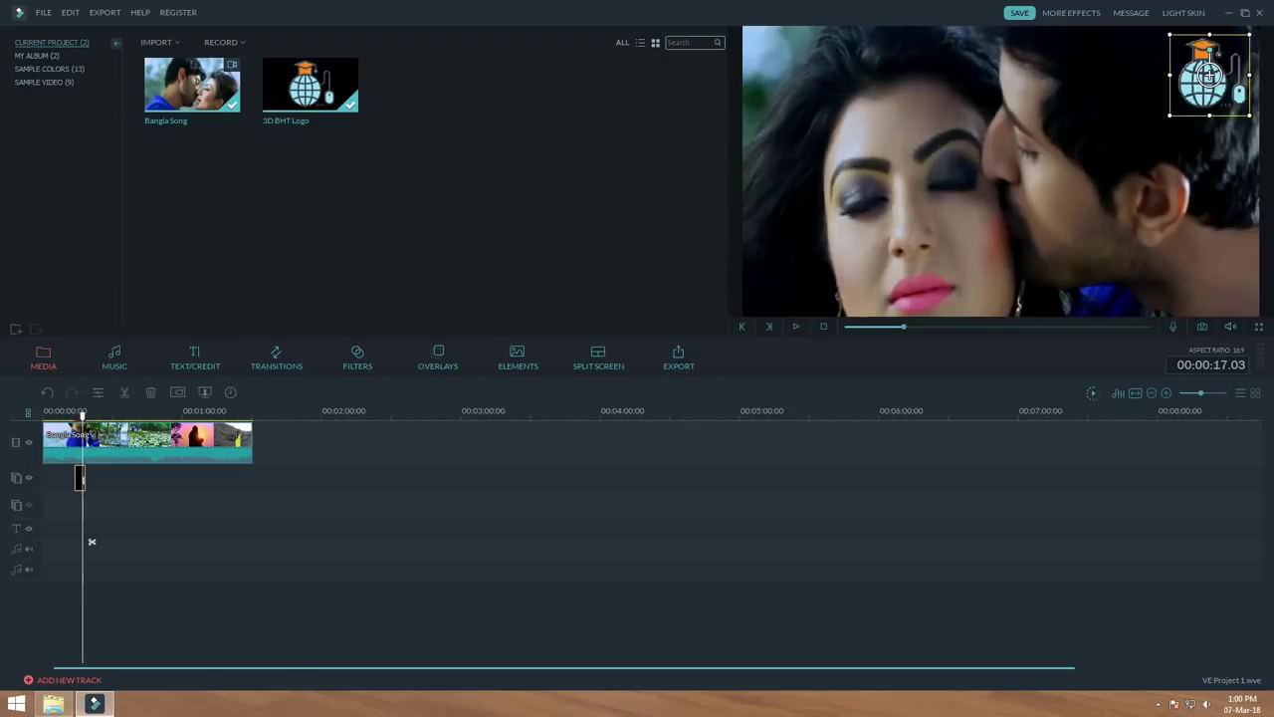
left_click(627, 583)
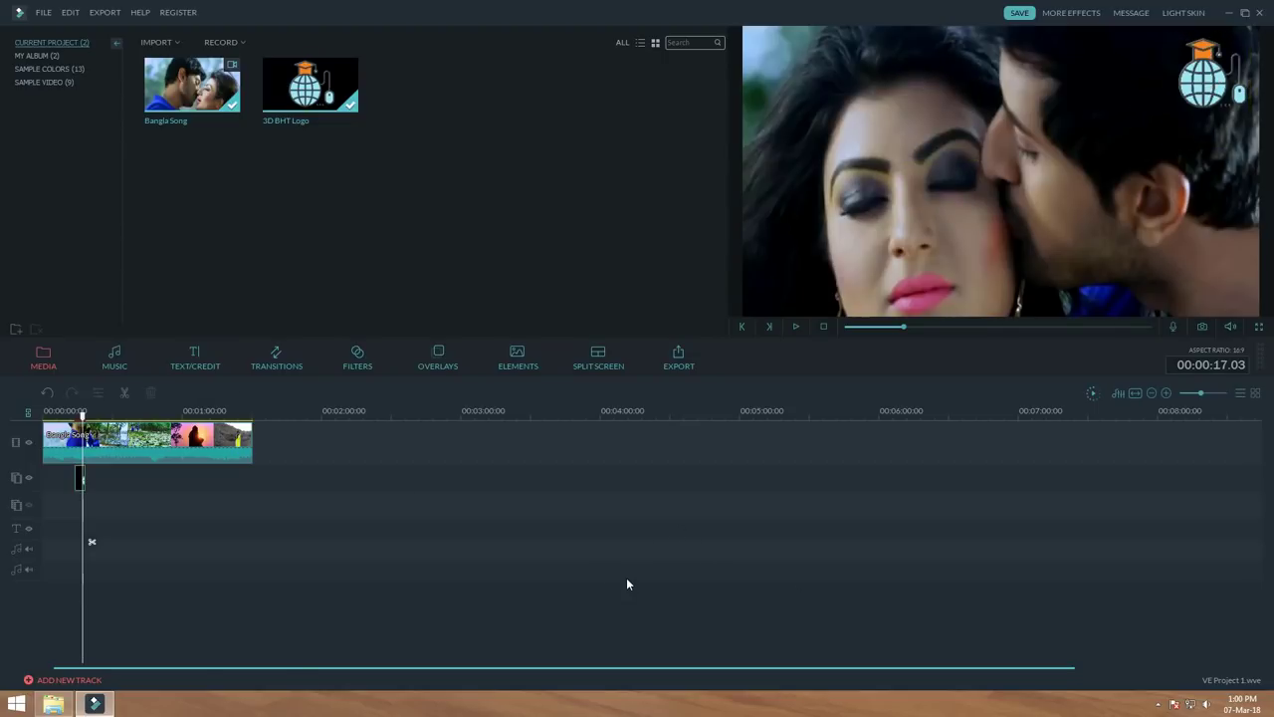
- Extend both ends of the 3D BHT Logo overlay so it spans the full length of the Bangla Song clip
left_click(81, 478)
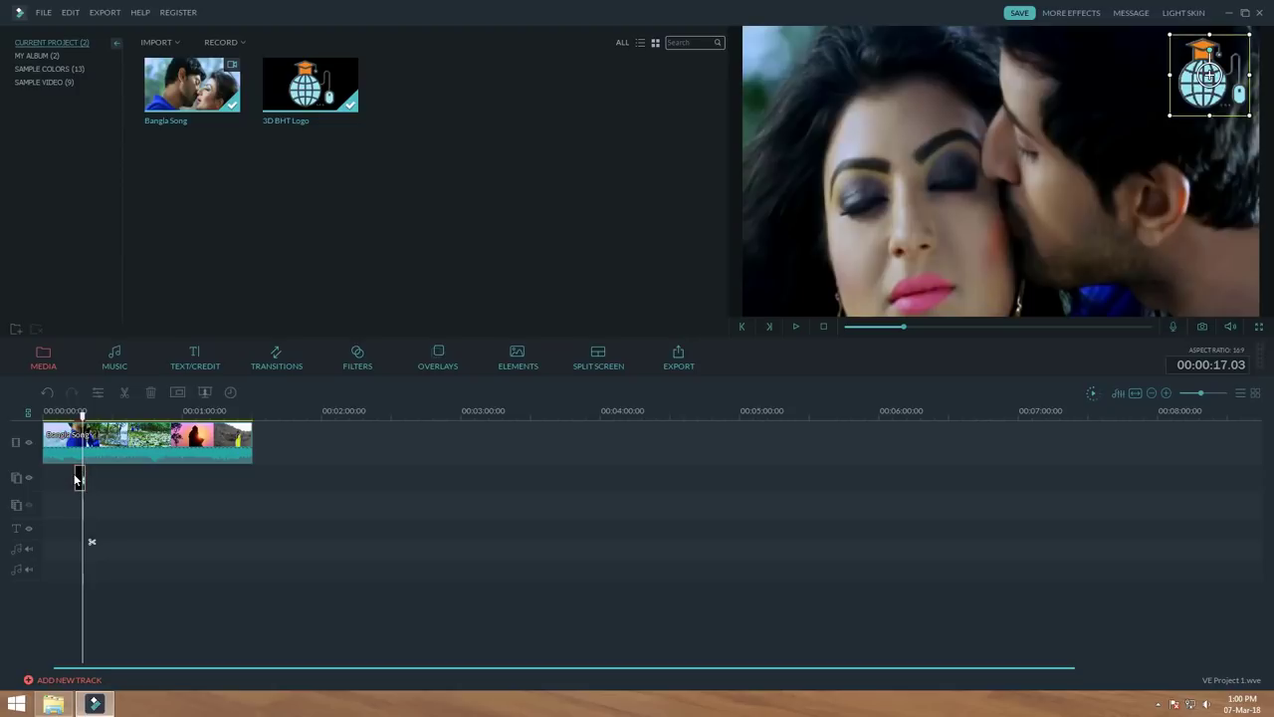
mouse_move(77, 476)
left_mouse_down()
mouse_move(46, 474)
mouse_move(66, 470)
left_mouse_up()
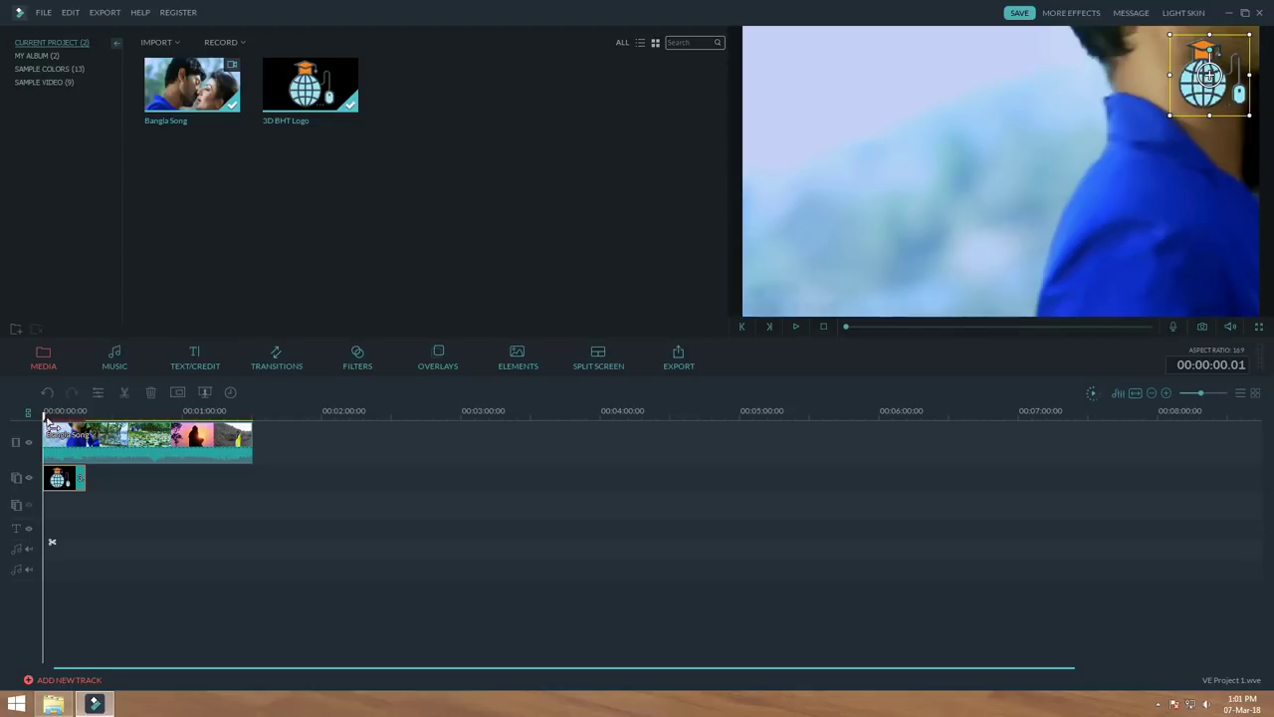
left_click_drag(45, 419, 81, 416)
left_click(84, 474)
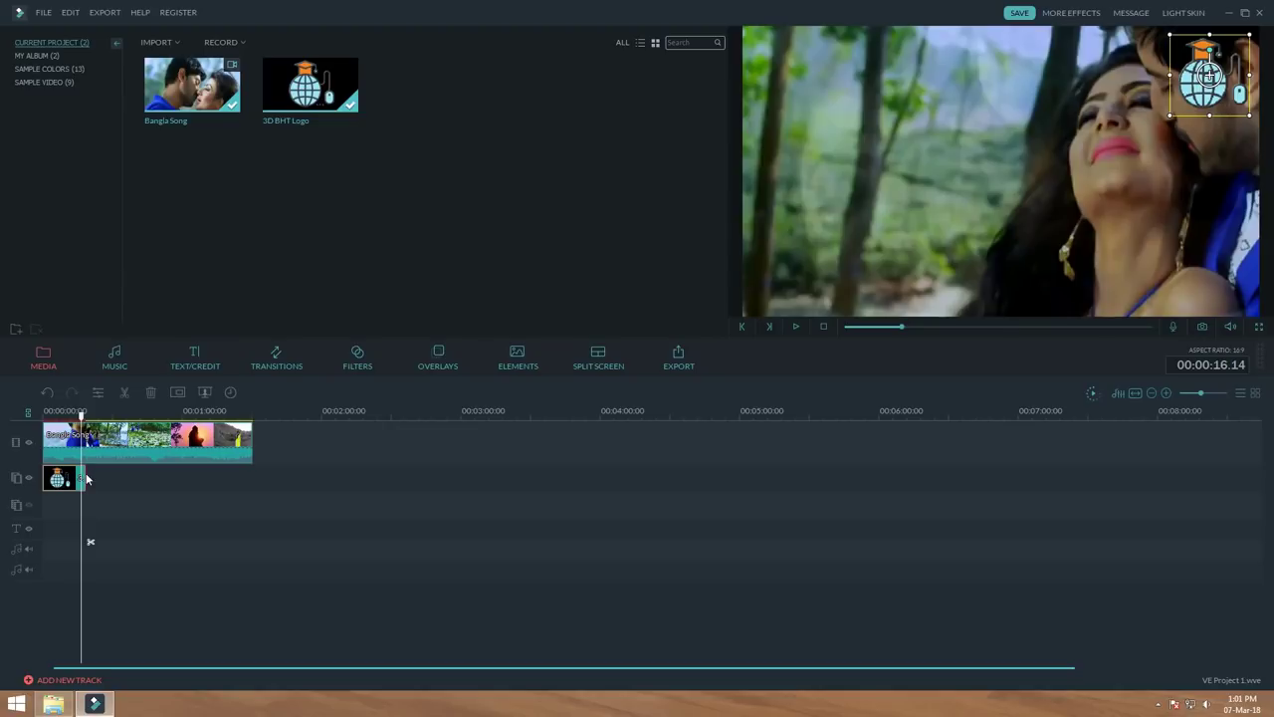
left_click_drag(83, 478, 253, 474)
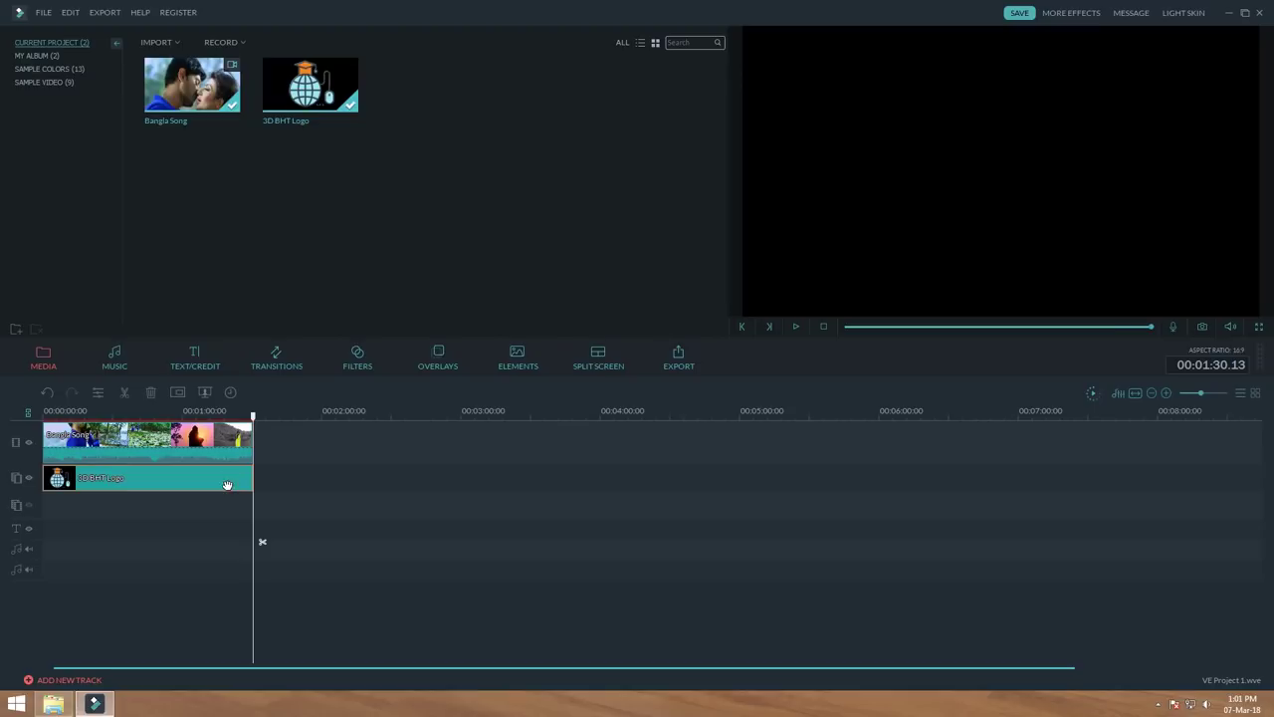
- Preview the logo overlay at about 00:00:50.14 and 00:00:18.21, deselecting it for an unobstructed view
left_click_drag(262, 542, 169, 542)
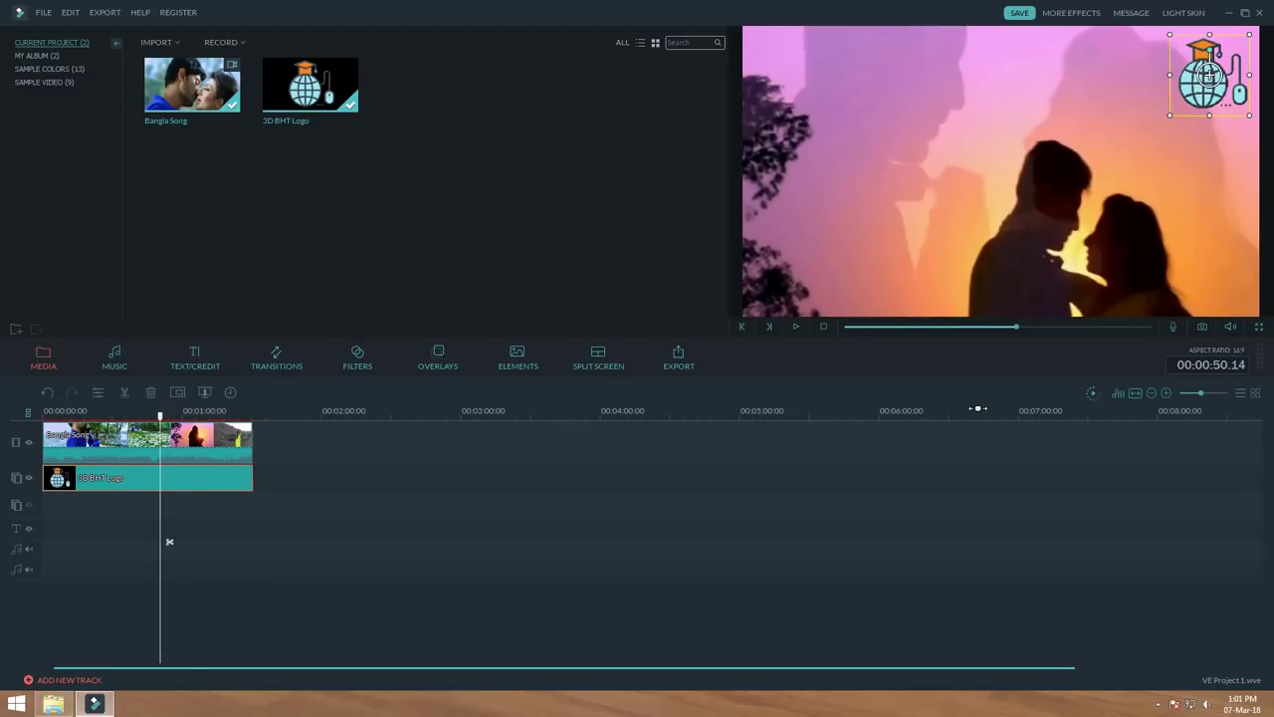
left_click(442, 545)
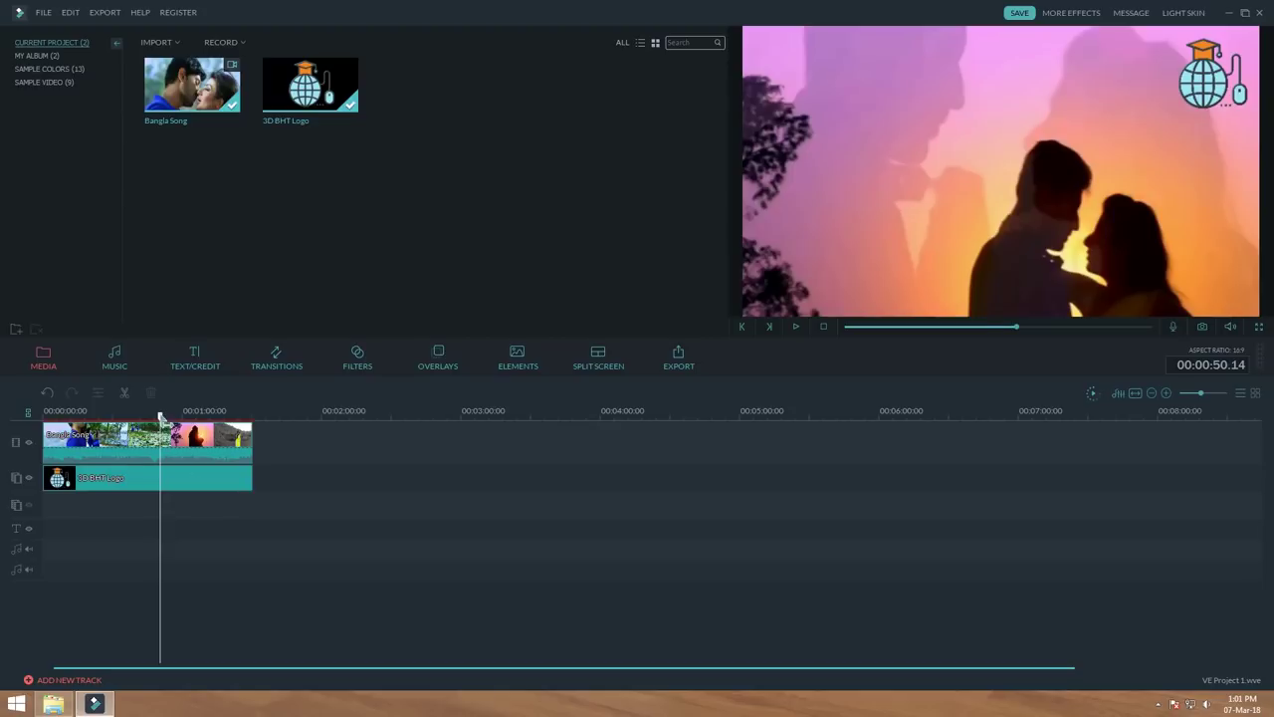
left_click_drag(160, 415, 86, 416)
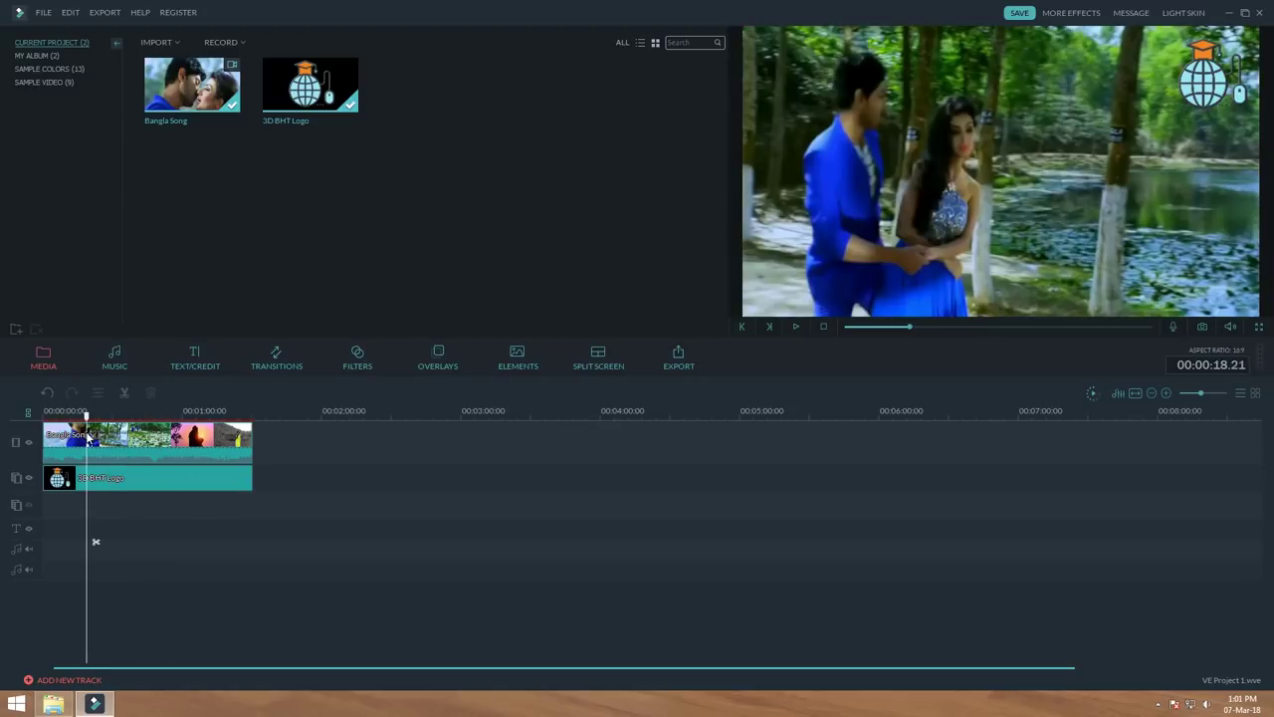